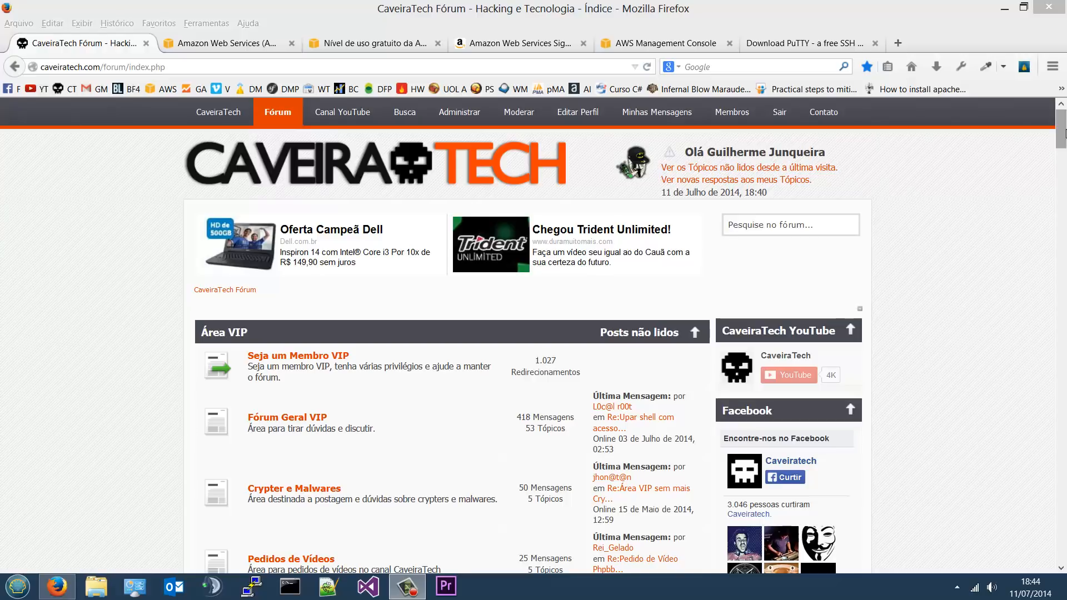
click(596, 5)
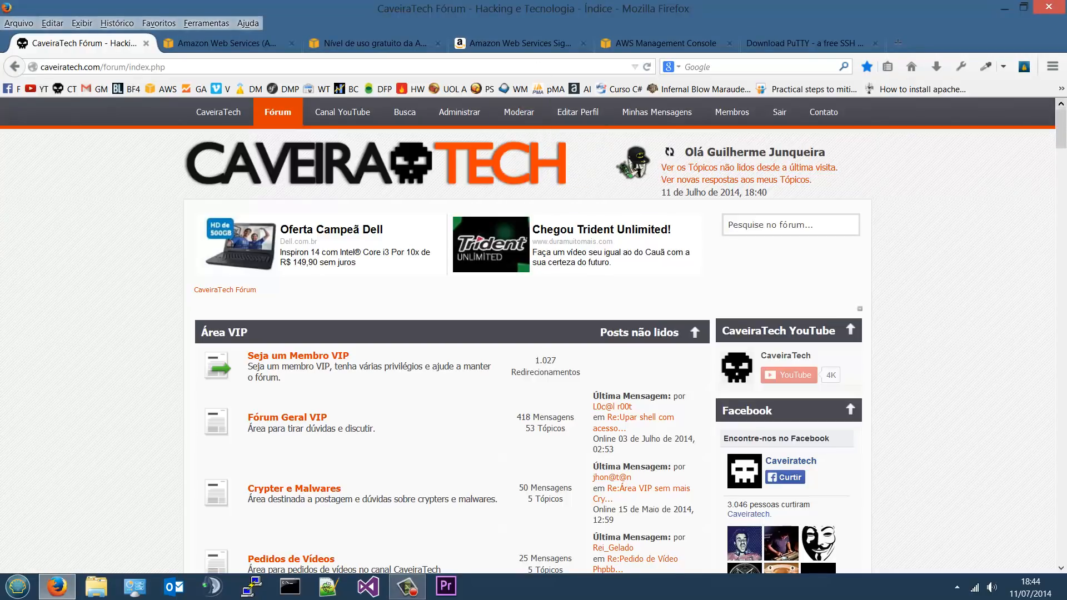
drag(1066, 128, 1065, 128)
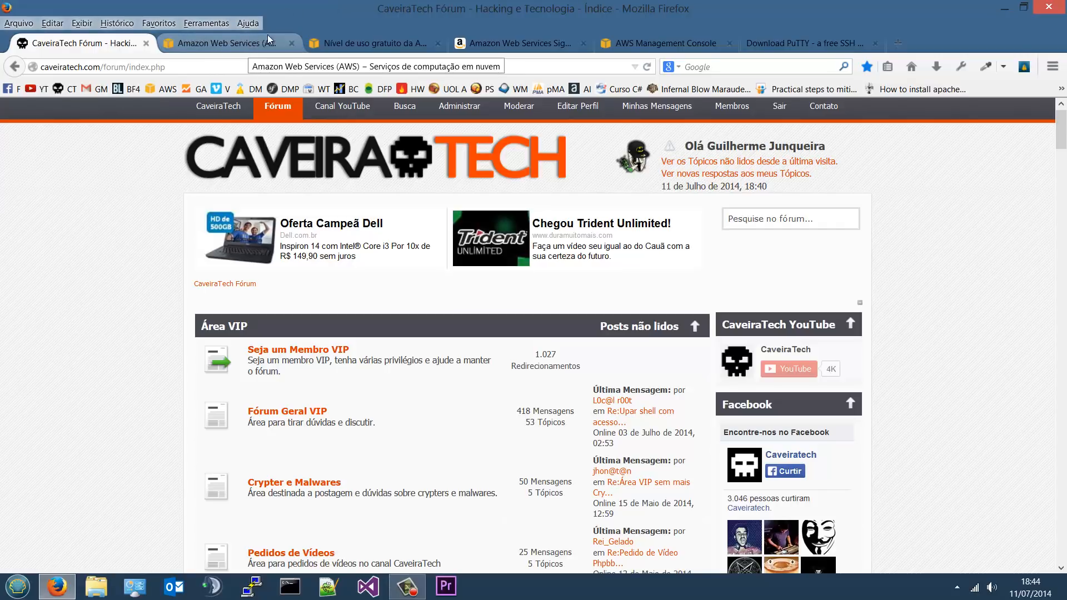
Bring up the Amazon Web Services home page, highlight its address aws.amazon.com/pt/ and look over the page content
click(225, 51)
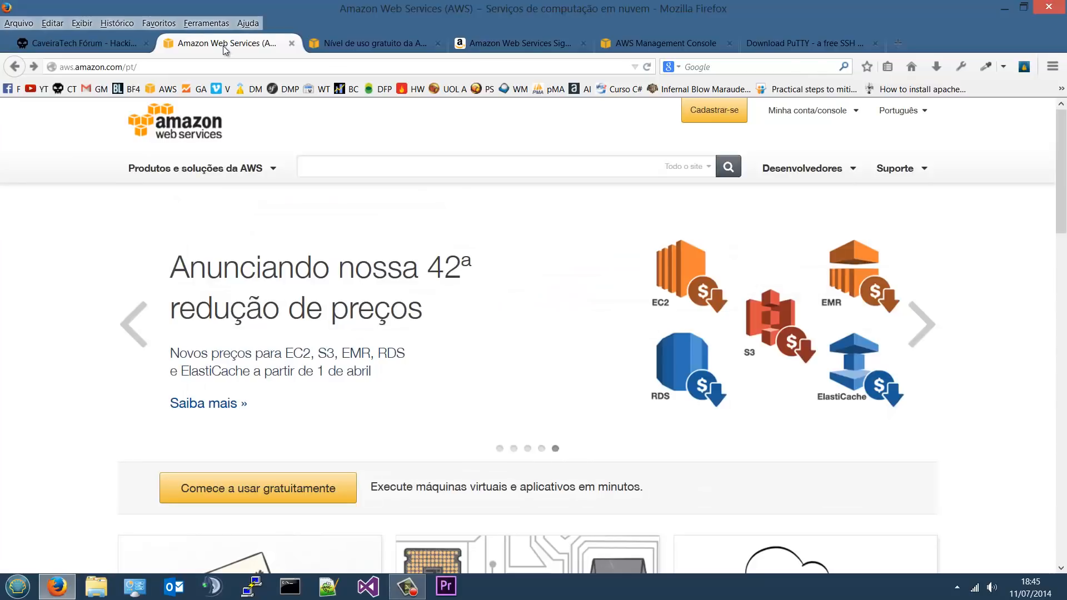
click(192, 67)
click(186, 67)
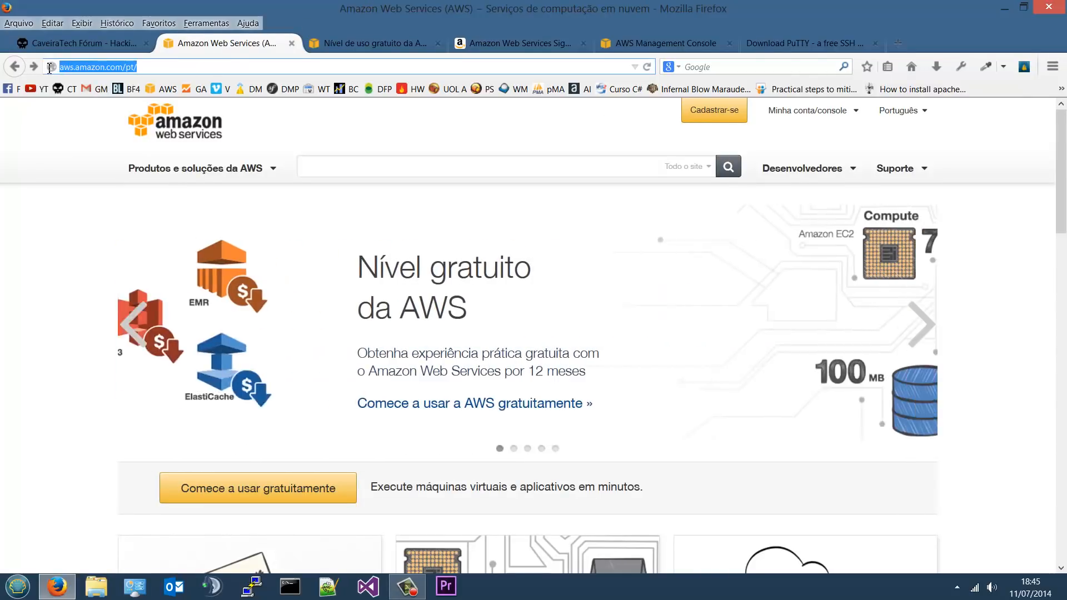
double_click(140, 67)
click(152, 69)
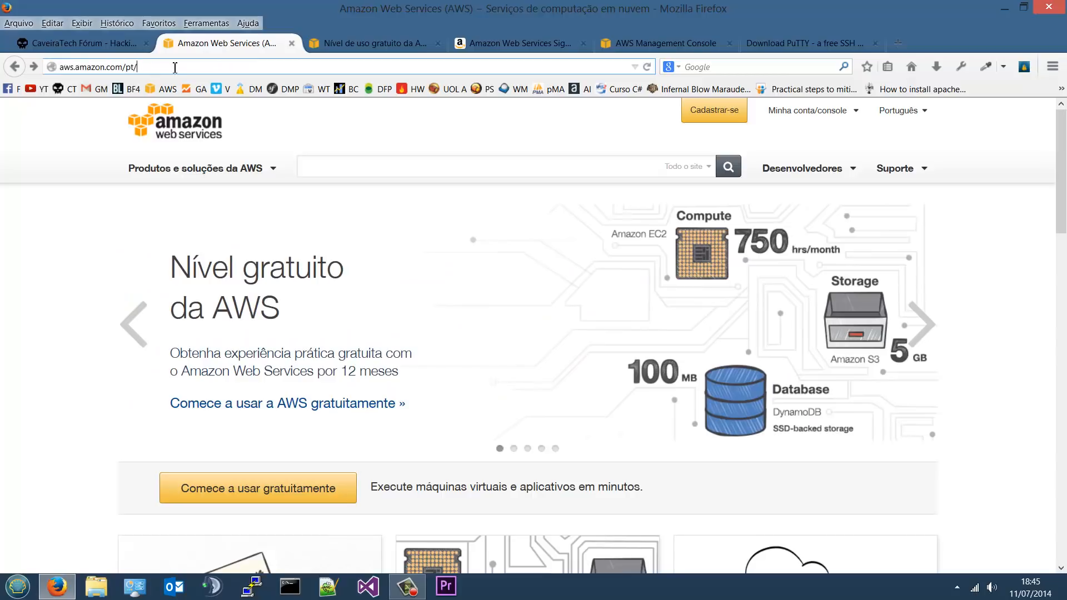
drag(175, 67, 16, 73)
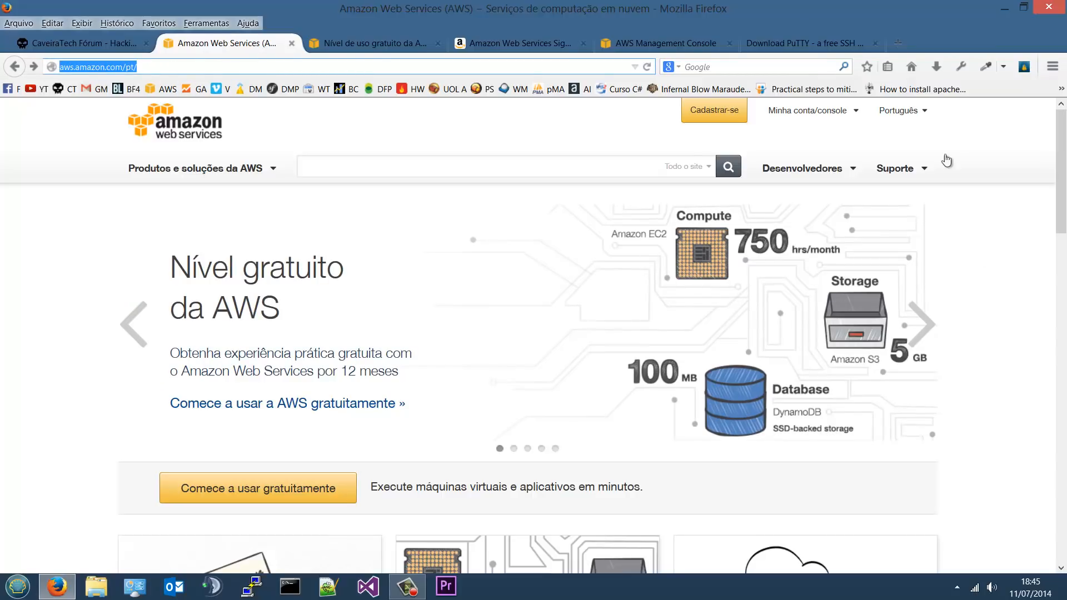
scroll(1055, 463, down, 3)
scroll(1055, 463, down, 6)
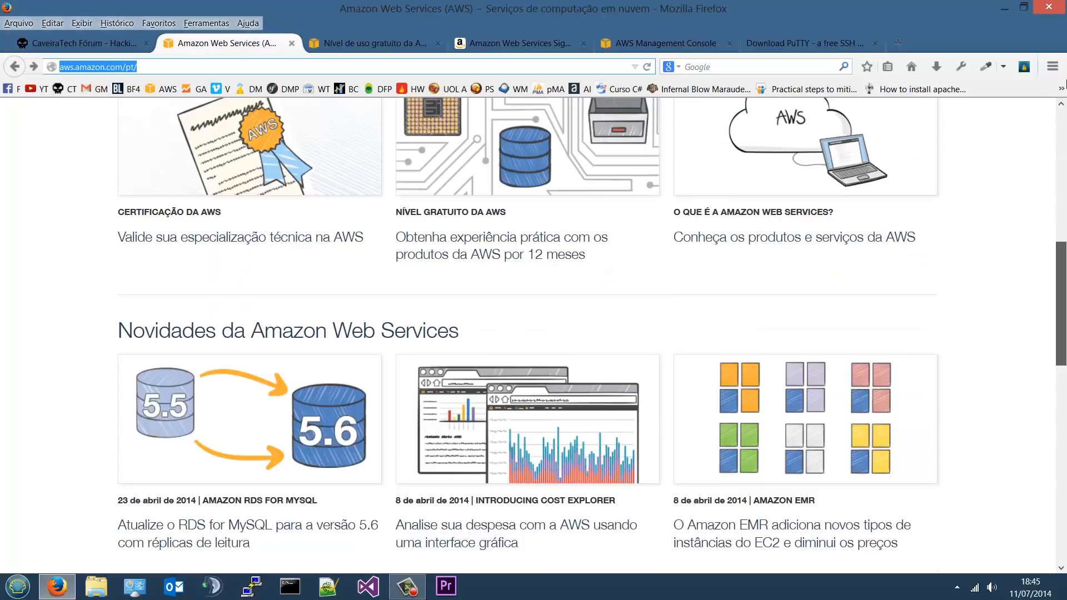
scroll(1054, 463, up, 8)
Switch the AWS site language to Korean
click(921, 113)
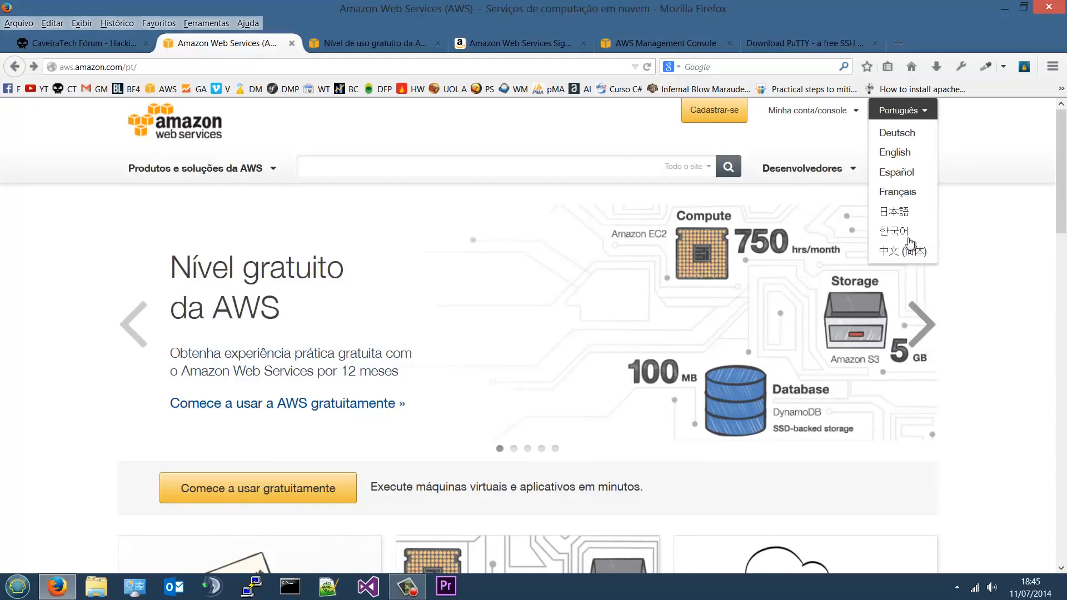
click(924, 109)
click(926, 112)
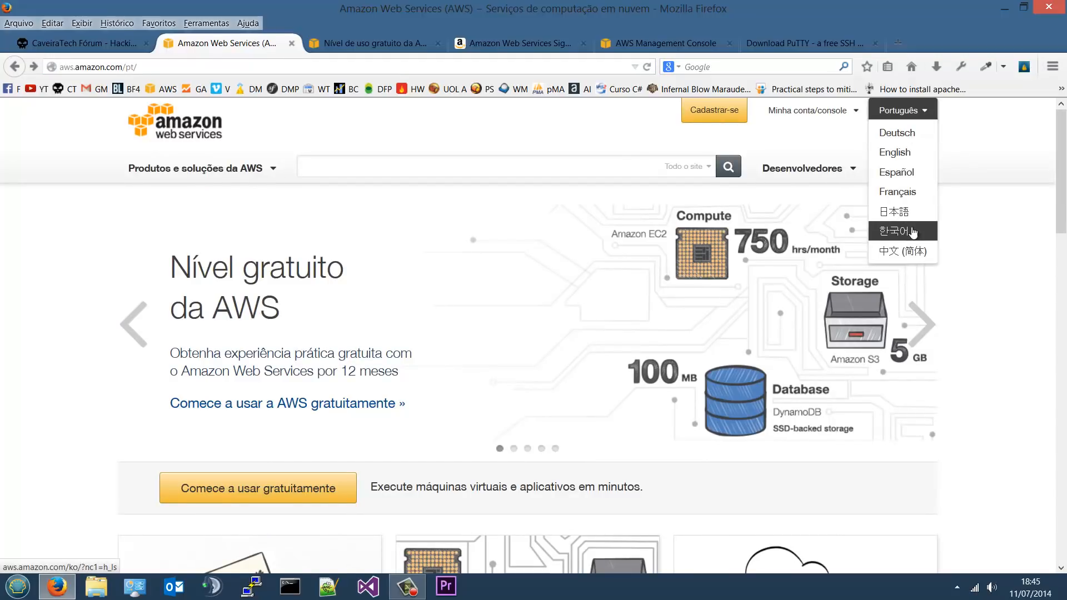
mouse_move(914, 111)
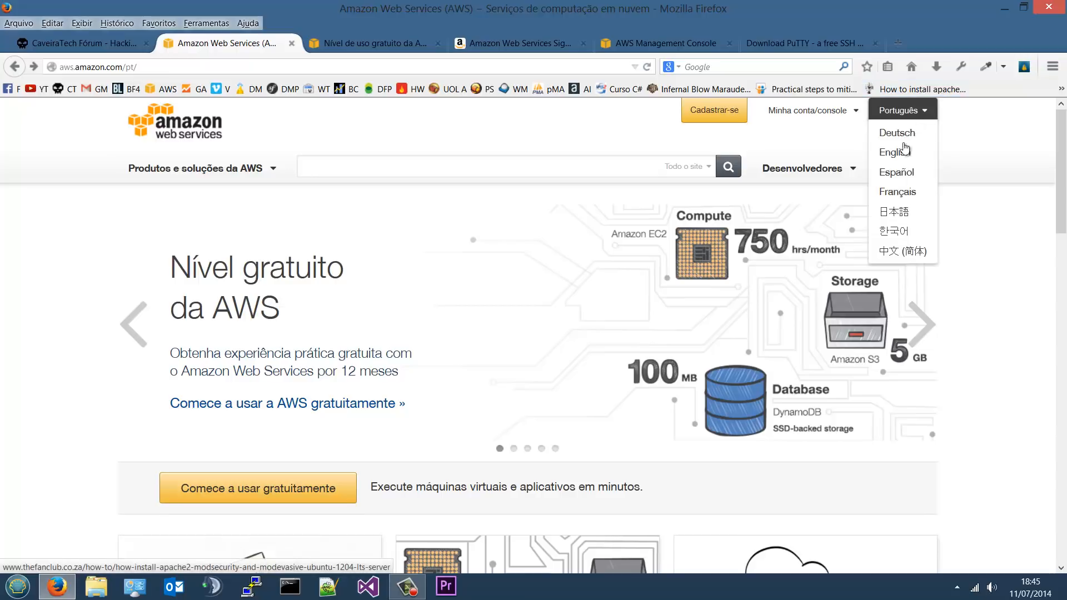
click(905, 234)
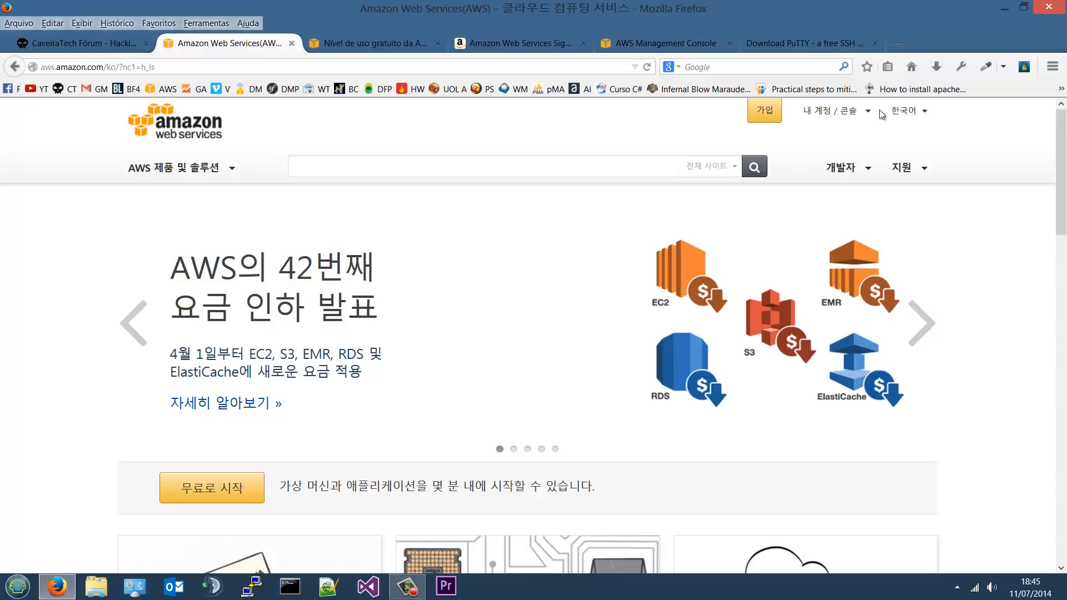
Switch the AWS site language to English and back to Portuguese
mouse_move(909, 114)
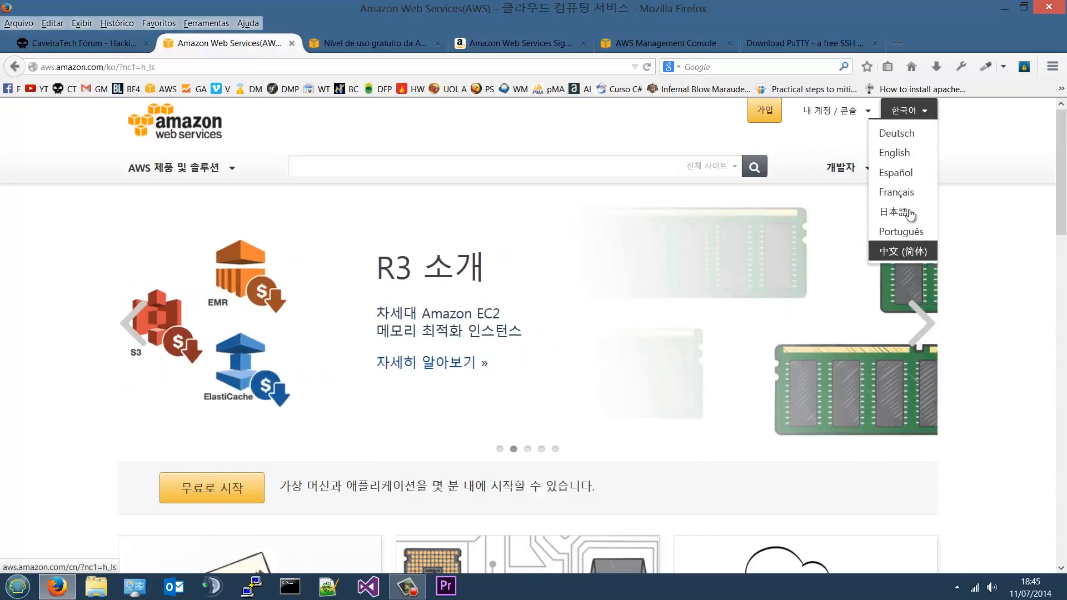
click(913, 153)
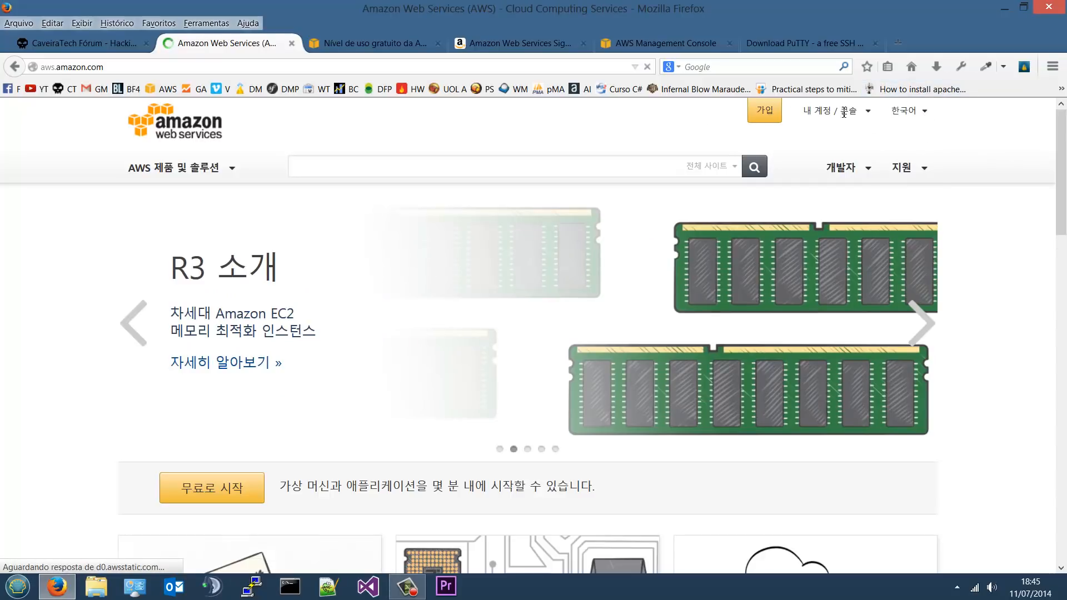
click(925, 113)
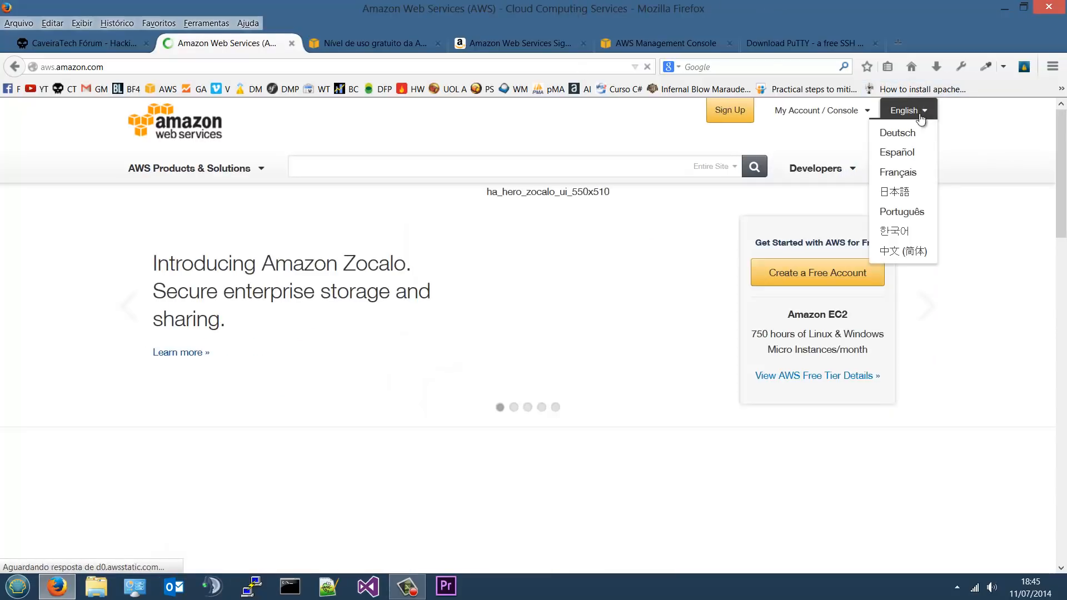
click(906, 212)
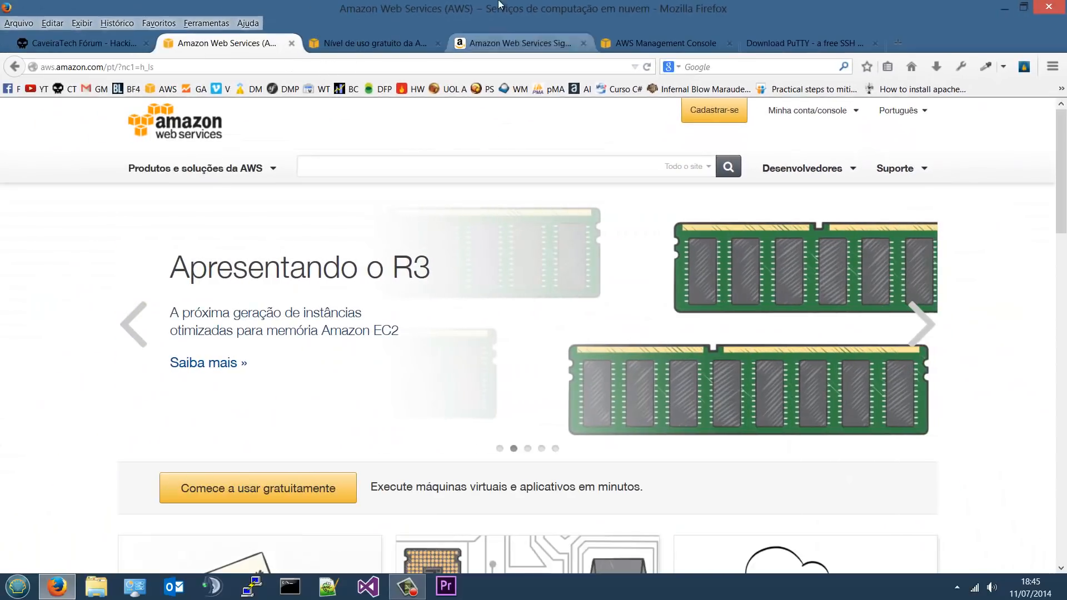
Place the Amazon Web Services Sign In tab directly after the AWS home page tab and highlight the e-mail address field
click(489, 49)
drag(510, 54, 334, 49)
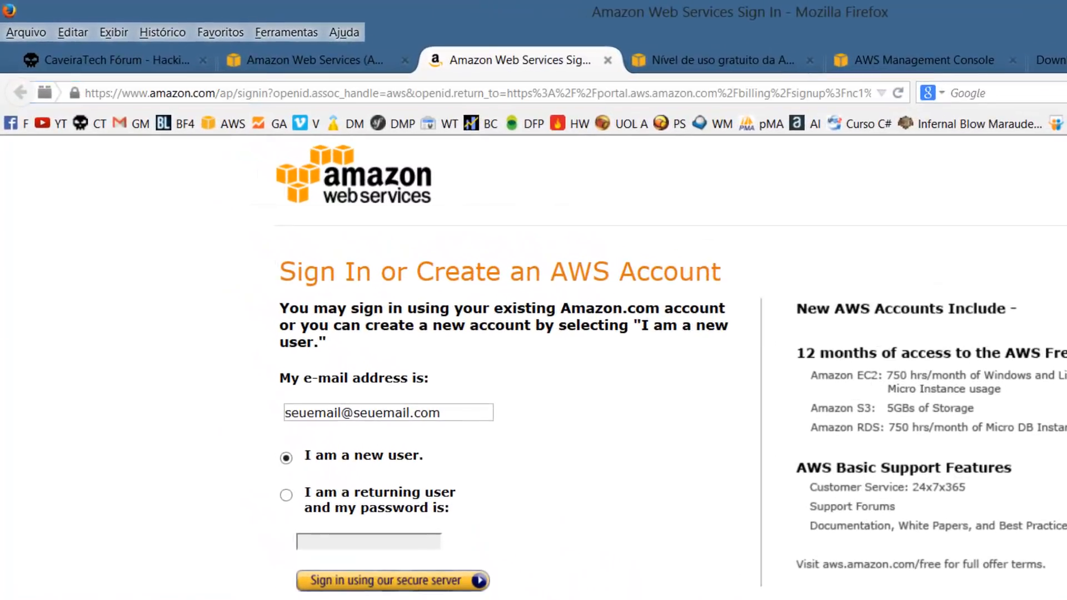
click(453, 410)
drag(452, 410, 243, 414)
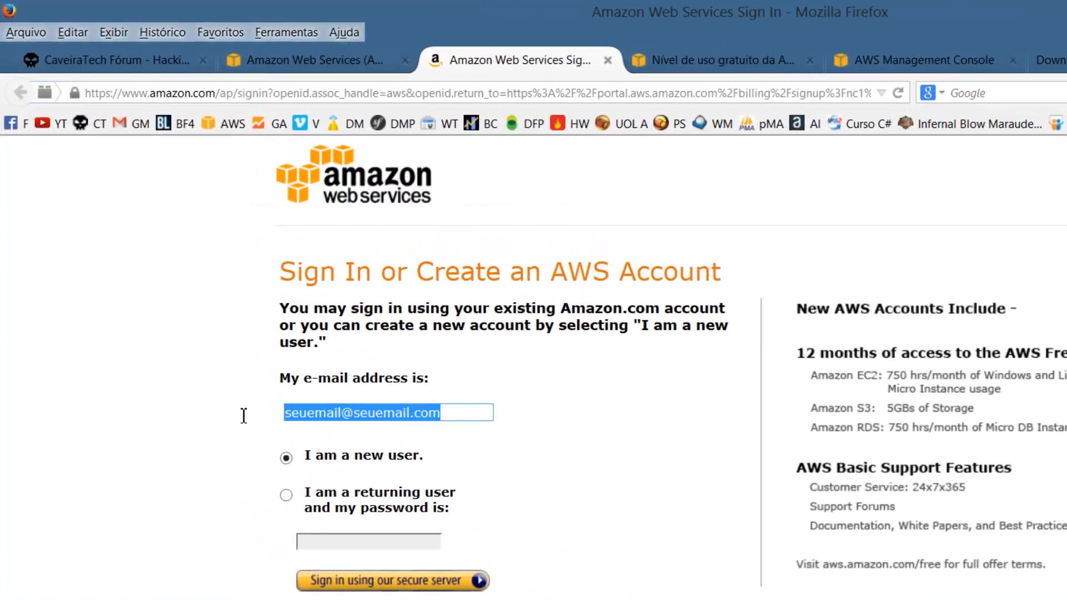
click(472, 409)
drag(479, 412, 211, 414)
click(451, 419)
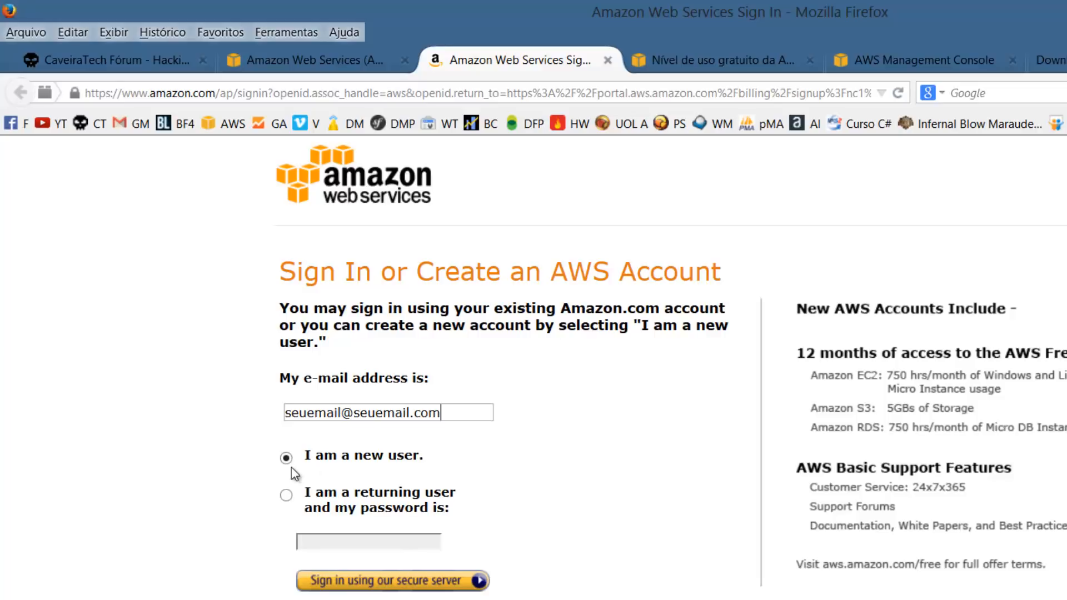
Highlight the "I am a new user" option on the account sign-in form
drag(307, 456, 263, 456)
drag(388, 459, 429, 461)
drag(337, 460, 436, 462)
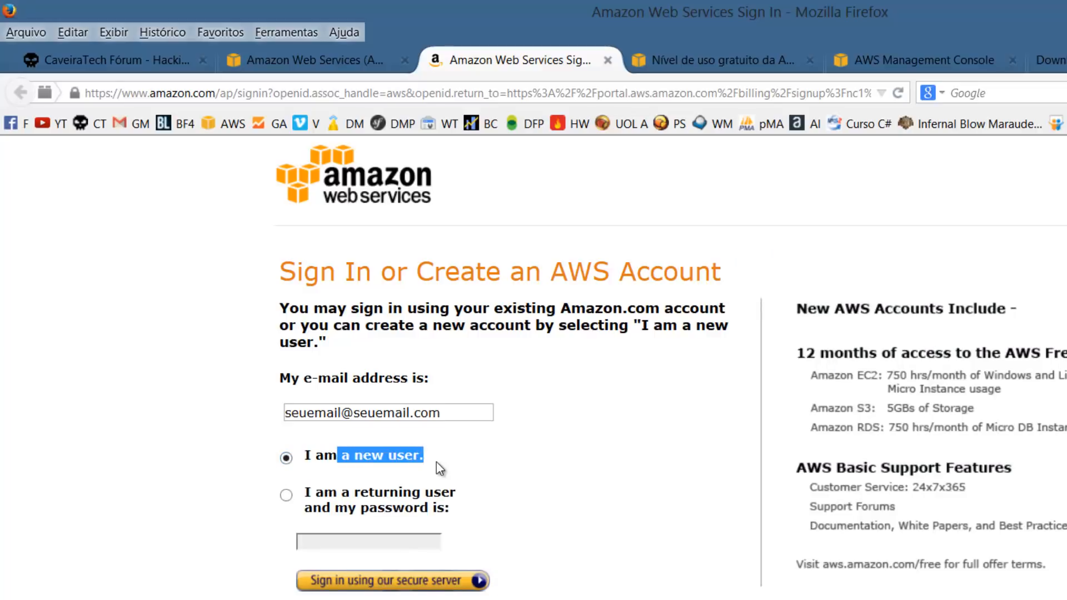
click(434, 361)
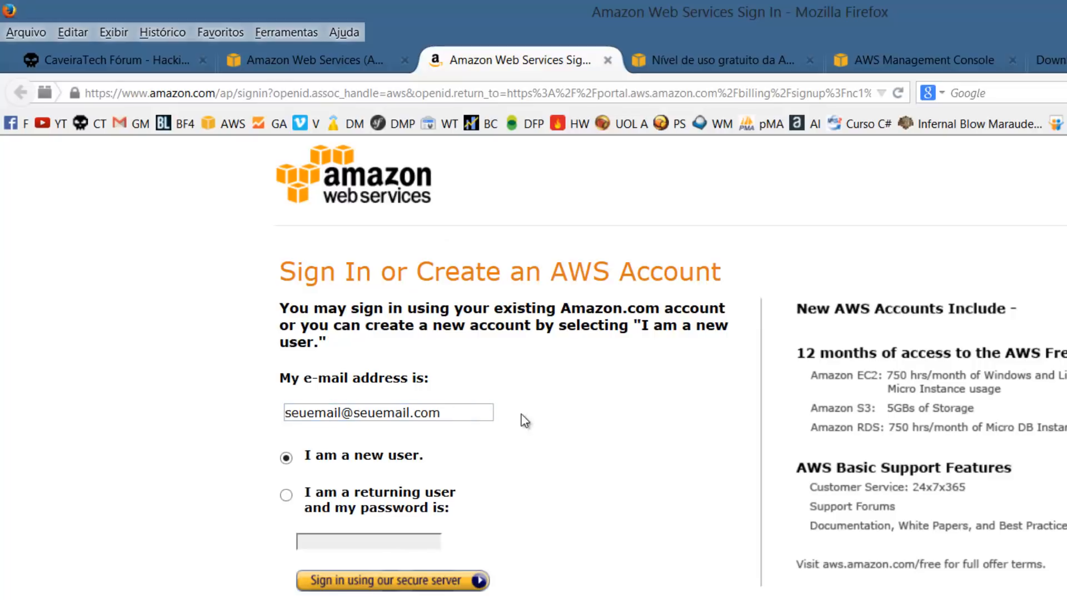
Try the returning-user option and set the account choice back to "I am a new user"
click(287, 495)
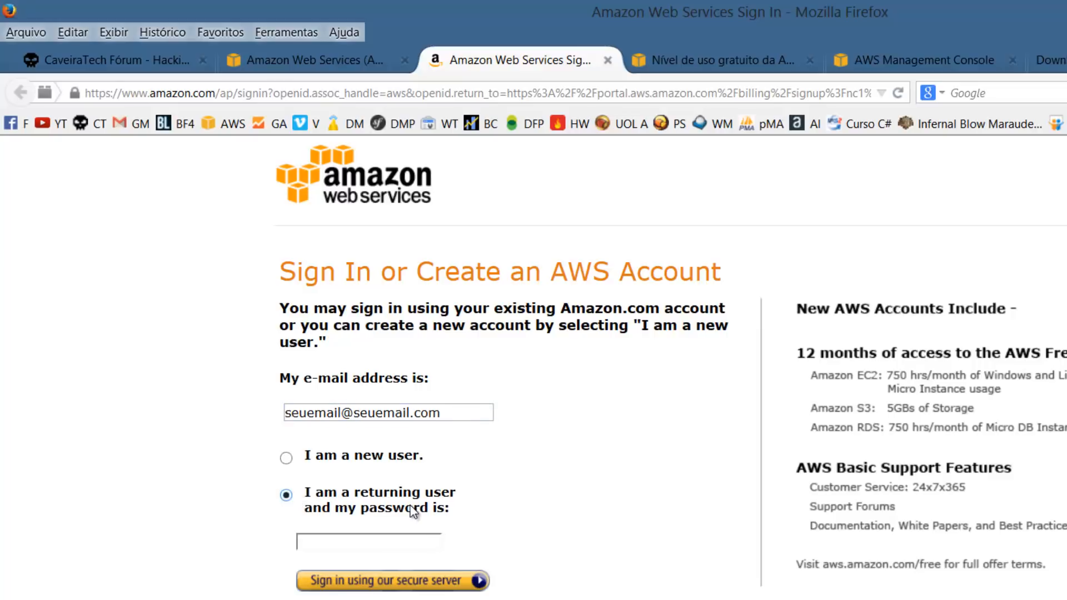
click(288, 457)
drag(439, 460, 352, 442)
click(353, 443)
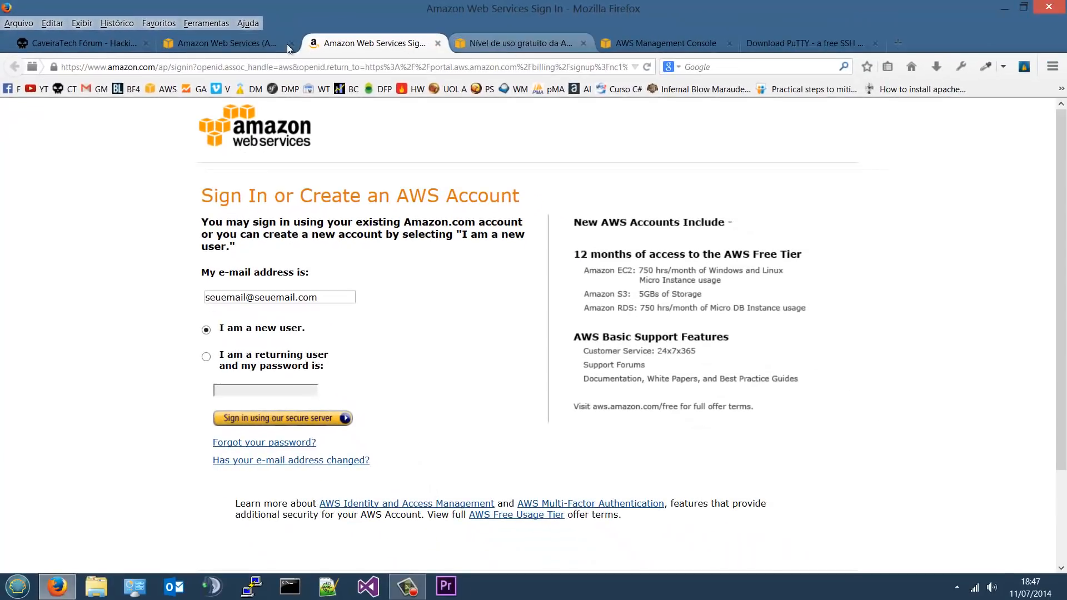
Return to the AWS home page for its account/console entry and look over the services in the AWS Management Console
click(247, 41)
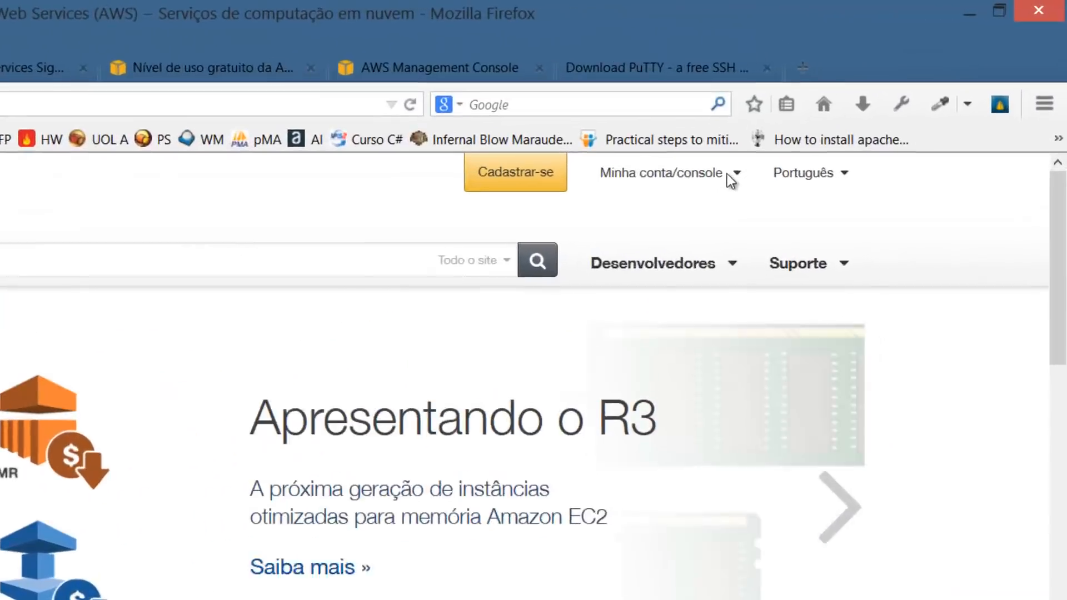
click(809, 110)
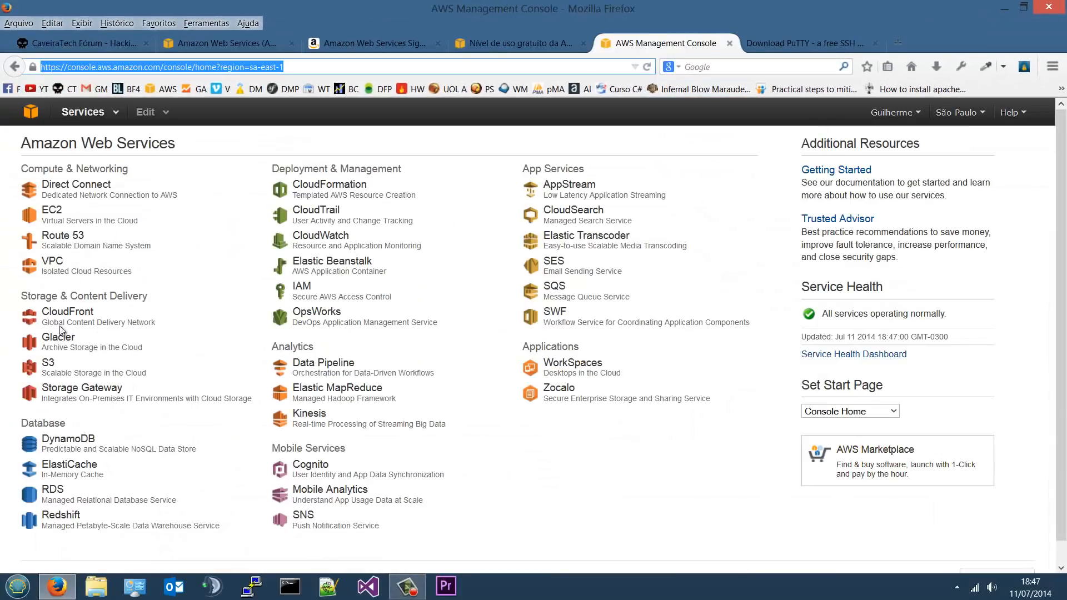
drag(96, 143, 2, 77)
click(1025, 566)
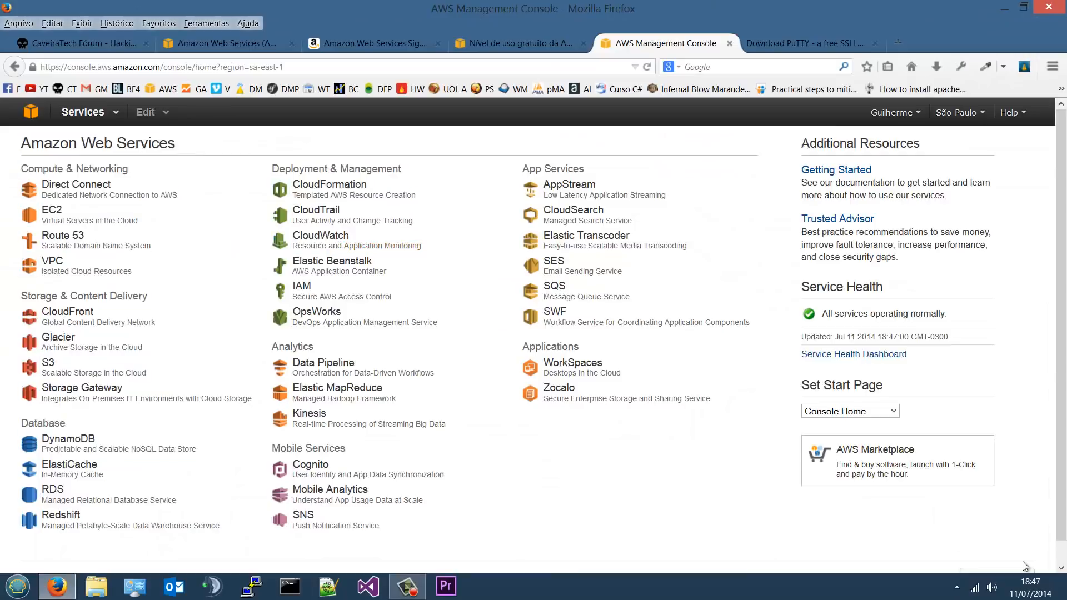
scroll(945, 528, down, 2)
scroll(1056, 439, up, 2)
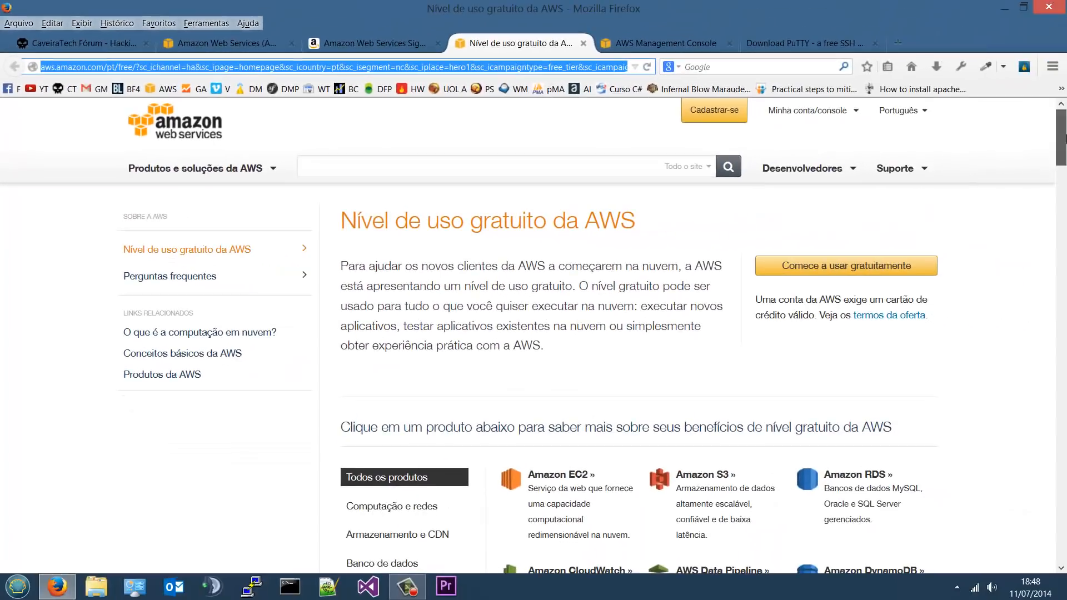
Go through the product list on the AWS free usage tier page and open the Amazon EC2 benefits
drag(1064, 152, 1064, 186)
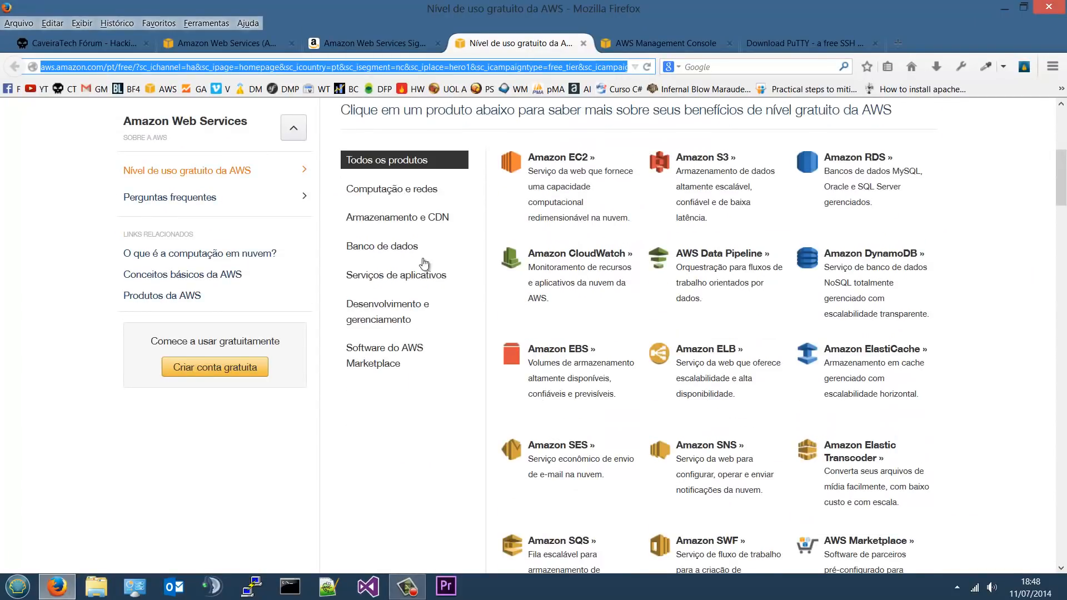
scroll(1035, 169, up, 4)
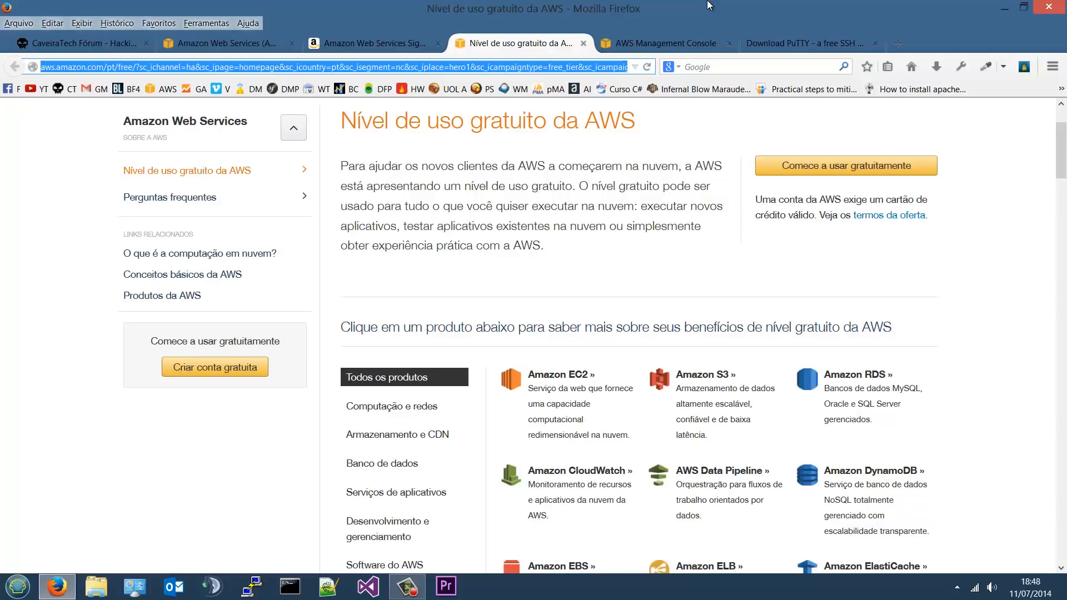
scroll(1056, 161, down, 5)
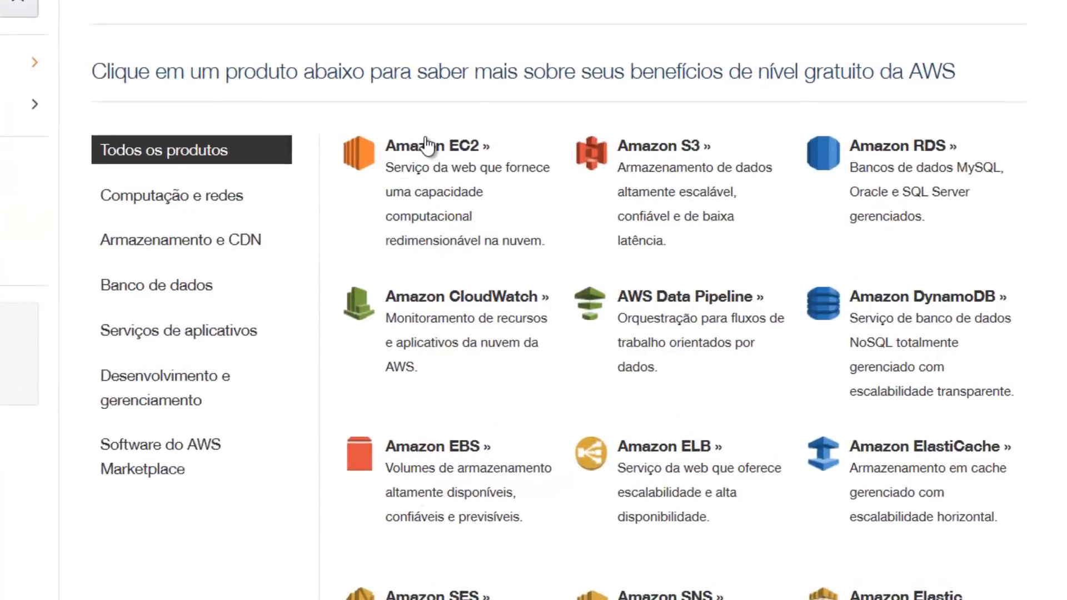
click(427, 145)
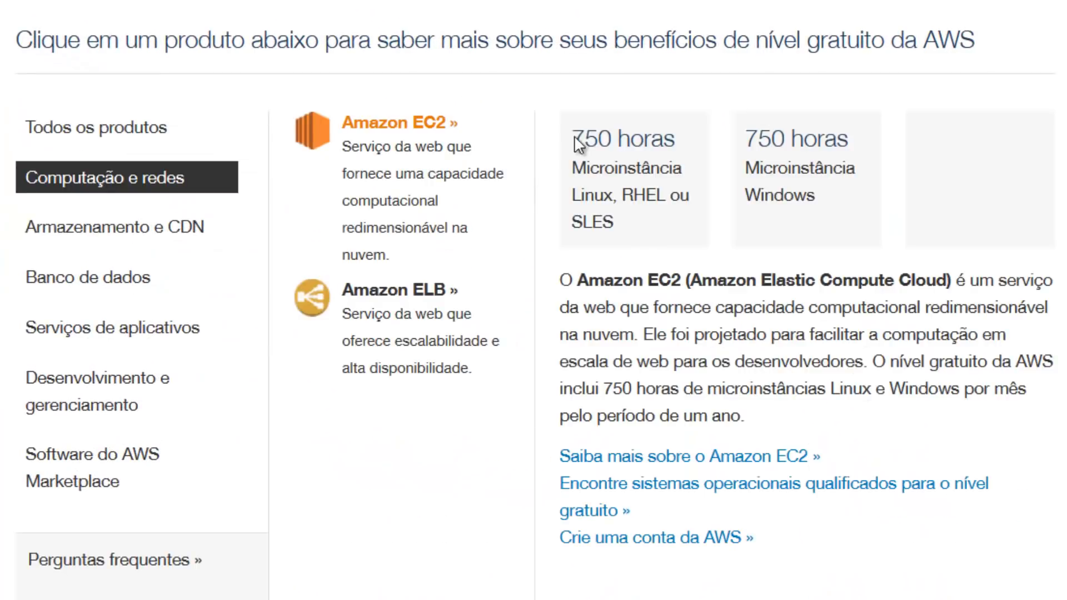
Examine the 750-hour Linux, RHEL or SLES micro instance offer in the Amazon EC2 free tier benefits
drag(575, 135, 682, 167)
click(579, 163)
drag(580, 163, 679, 174)
click(579, 175)
click(679, 177)
click(607, 164)
double_click(657, 169)
click(657, 169)
click(679, 174)
Examine the 750-hour Windows micro instance offer and compare it with the neighbouring Linux offer
scroll(823, 151, up, 7)
scroll(823, 150, down, 3)
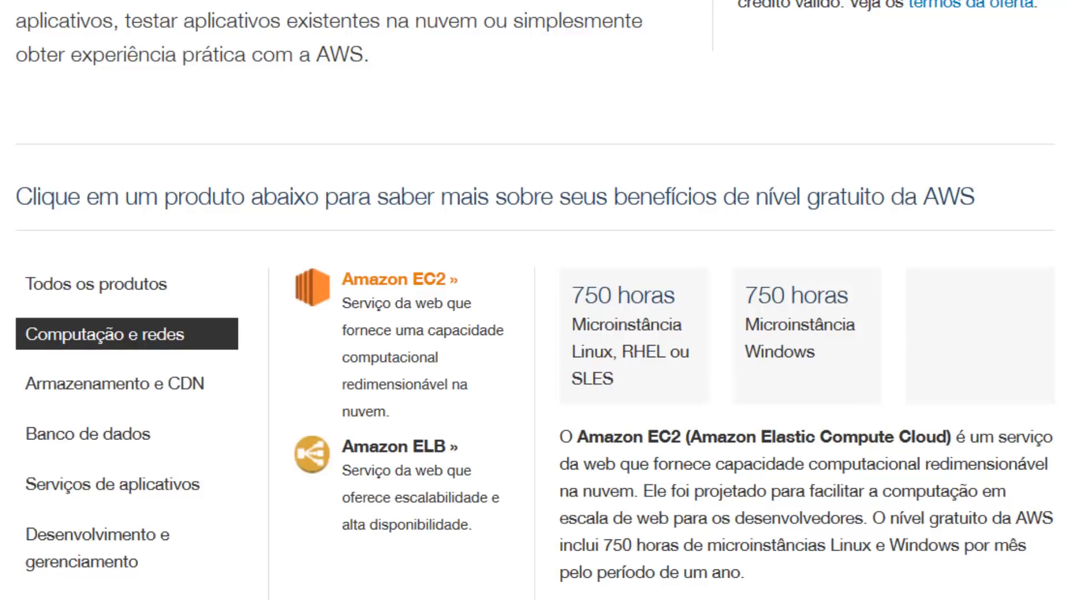
scroll(823, 151, down, 5)
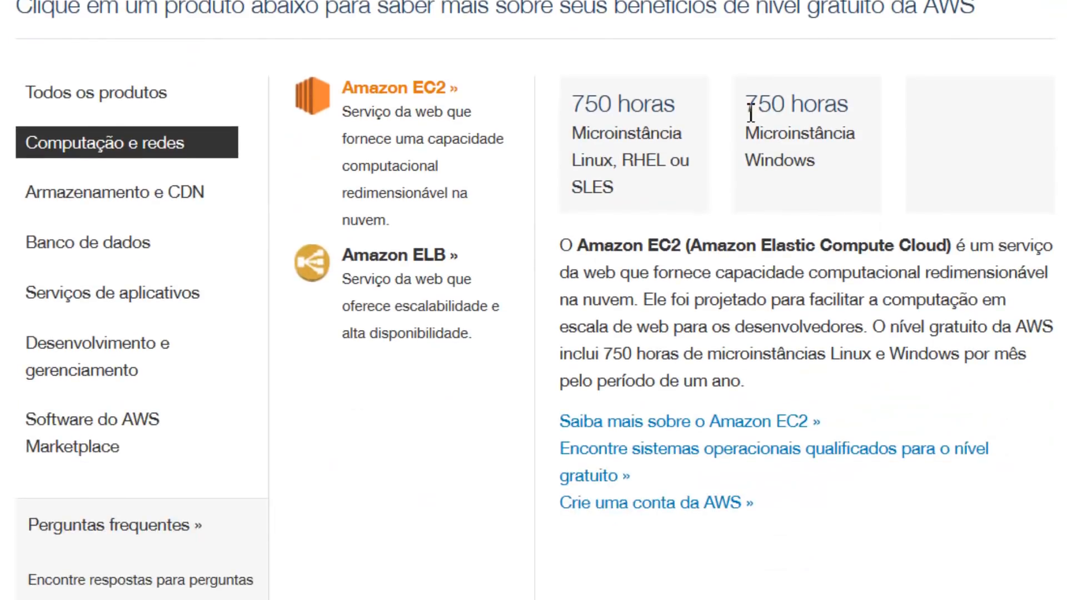
drag(746, 103, 748, 161)
click(786, 167)
double_click(789, 161)
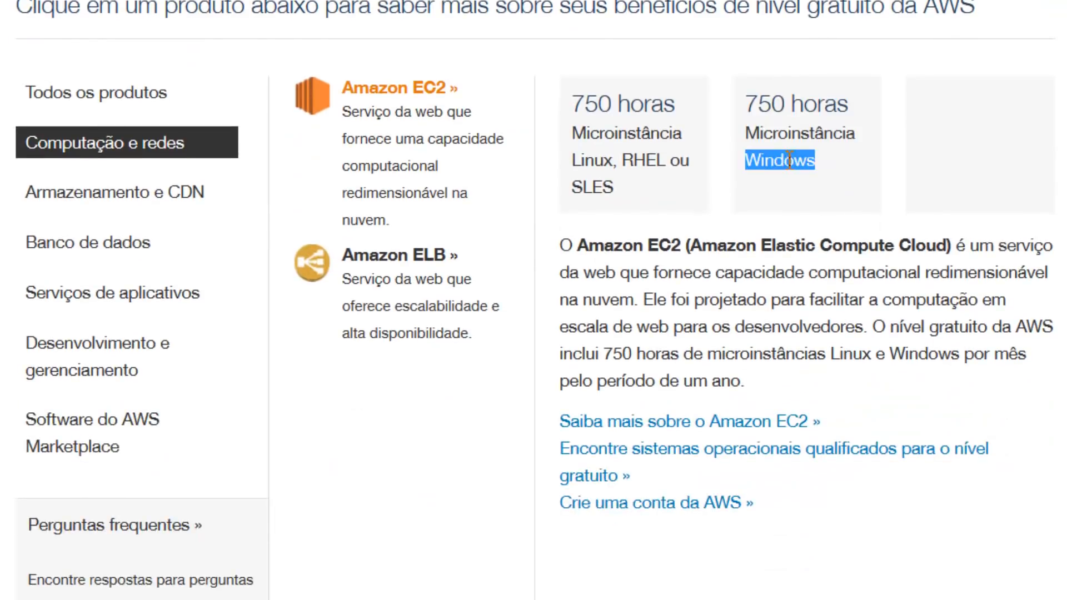
click(804, 160)
drag(594, 162, 815, 167)
click(699, 159)
click(818, 174)
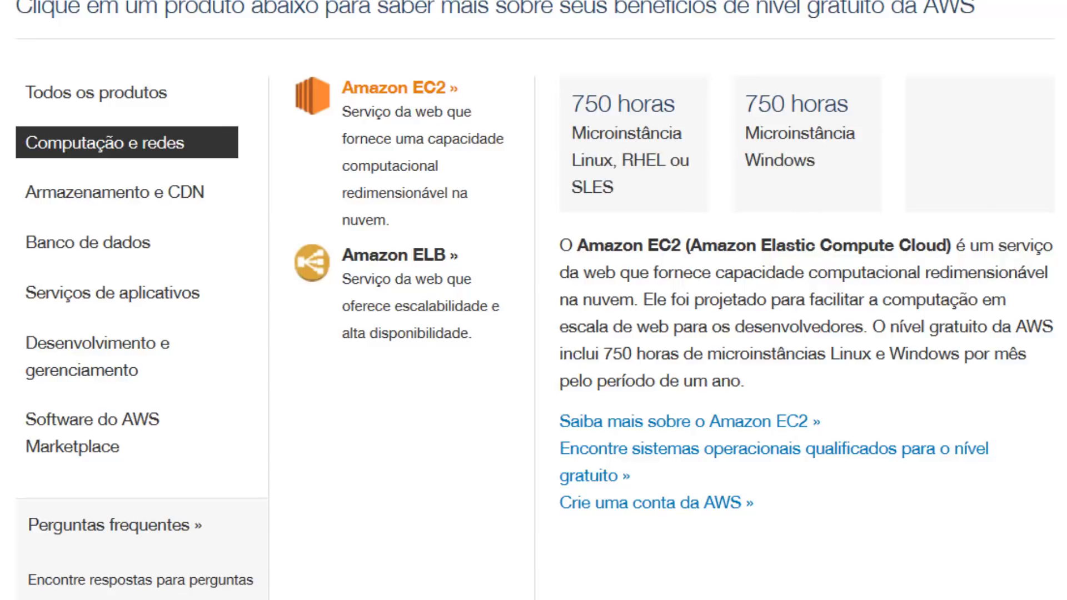
drag(763, 160, 823, 159)
click(799, 163)
click(776, 136)
drag(745, 135, 767, 137)
Review the Linux micro instance offer again, highlighting its supported operating systems
click(596, 147)
drag(588, 140, 567, 131)
click(565, 127)
drag(572, 160, 695, 163)
click(622, 137)
click(723, 164)
scroll(812, 222, down, 1)
scroll(811, 222, up, 1)
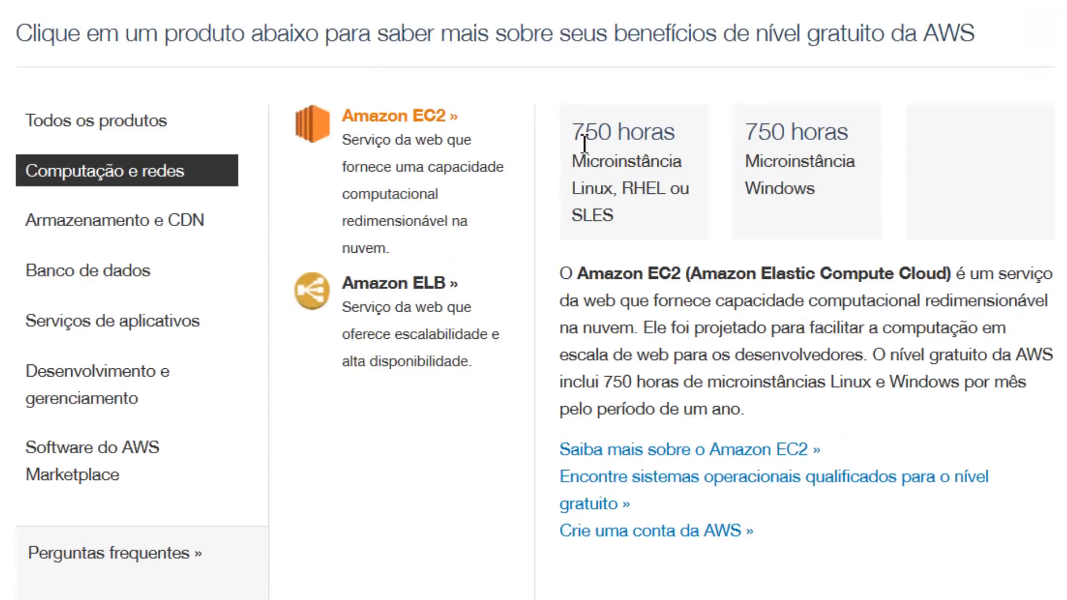
Highlight the 750-hour allowance in the Linux, RHEL or SLES micro instance offer
drag(573, 140, 681, 141)
click(681, 141)
drag(574, 130, 668, 123)
click(668, 124)
Open the Amazon EBS free tier benefits from the full product list and highlight the EBS storage offer
scroll(534, 300, down, 3)
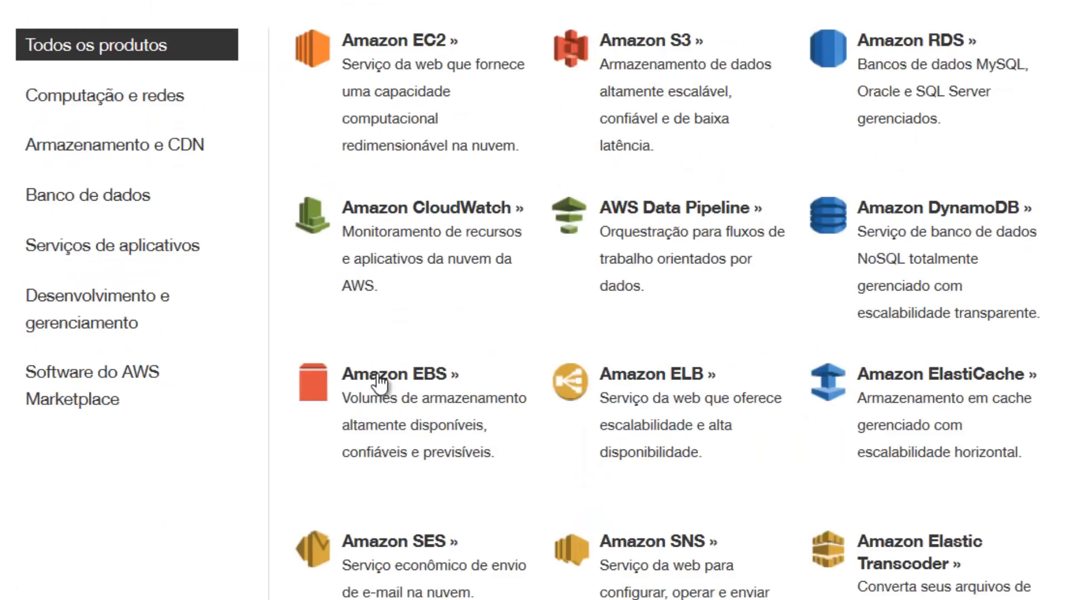
click(378, 379)
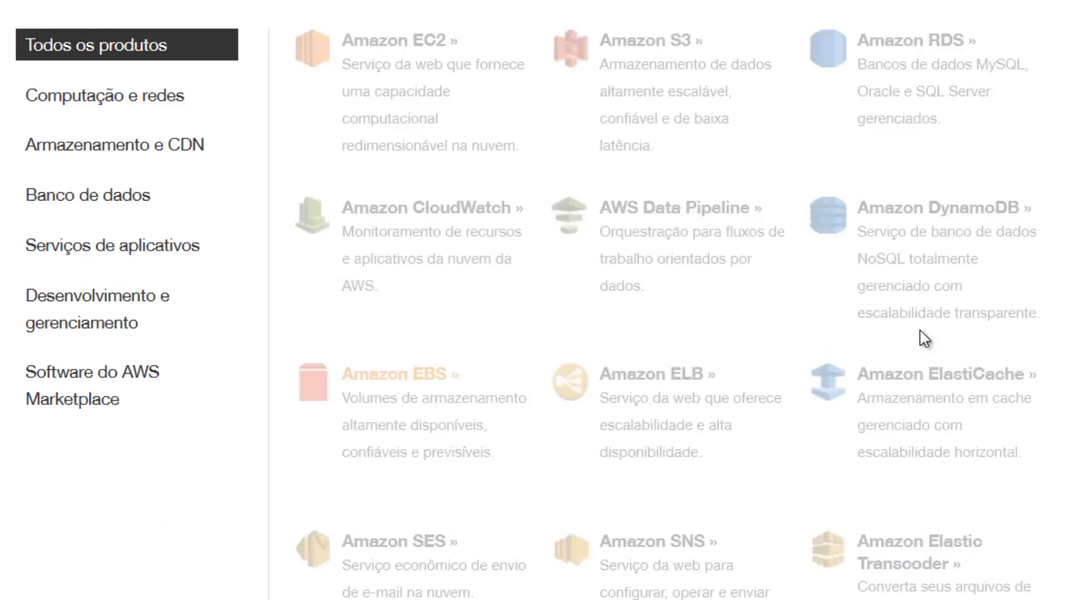
drag(554, 47, 576, 54)
click(579, 141)
mouse_move(573, 141)
mouse_down()
mouse_move(619, 145)
mouse_move(585, 157)
mouse_up()
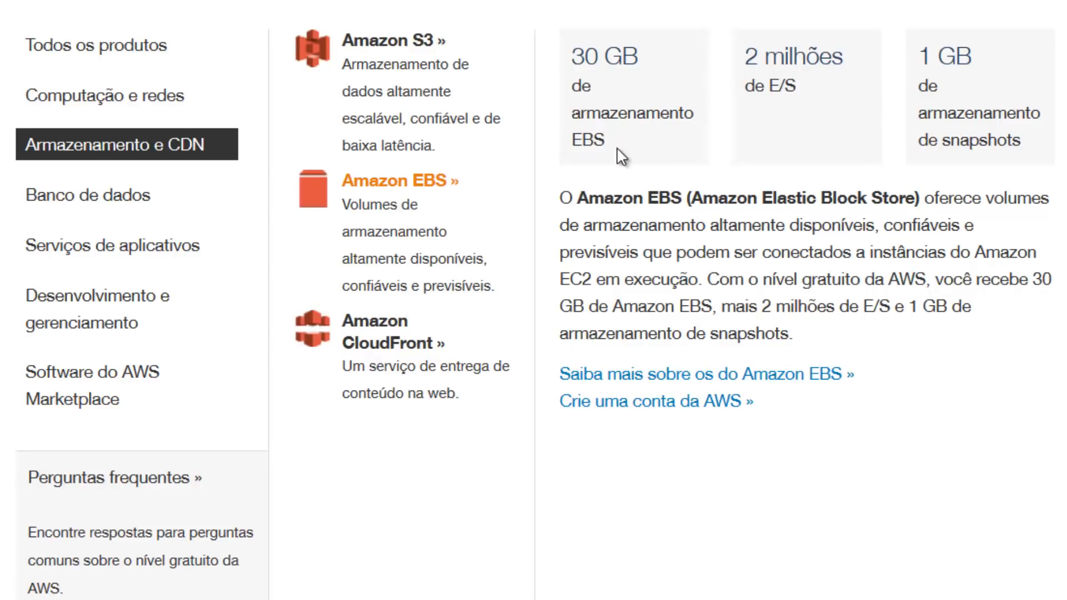
double_click(584, 153)
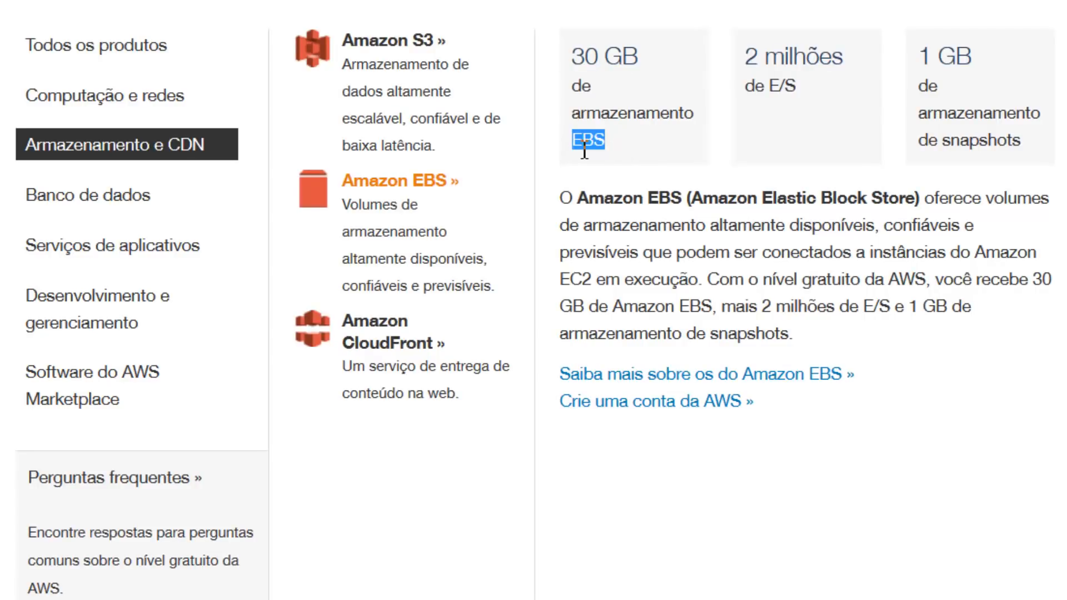
Examine the 2 million I/O offer and the 1 GB snapshot storage offer in the Amazon EBS benefits
drag(747, 57, 799, 93)
click(751, 56)
mouse_move(922, 60)
mouse_down()
mouse_move(1029, 146)
mouse_move(928, 72)
mouse_move(996, 143)
mouse_move(1024, 148)
mouse_move(936, 53)
mouse_up()
click(925, 53)
drag(924, 54, 1026, 148)
click(1026, 148)
Compare the 30 GB EBS storage offer with the 2 million I/O offer
drag(579, 55, 645, 61)
click(646, 61)
drag(751, 56, 822, 84)
click(823, 89)
mouse_move(744, 56)
mouse_down()
mouse_move(804, 95)
mouse_move(746, 55)
mouse_up()
click(808, 91)
drag(746, 55, 839, 95)
click(831, 98)
Review the 30 GB storage and 2 million I/O offers once more and return to the full product list
drag(573, 56, 679, 129)
click(681, 130)
drag(745, 55, 827, 85)
click(824, 82)
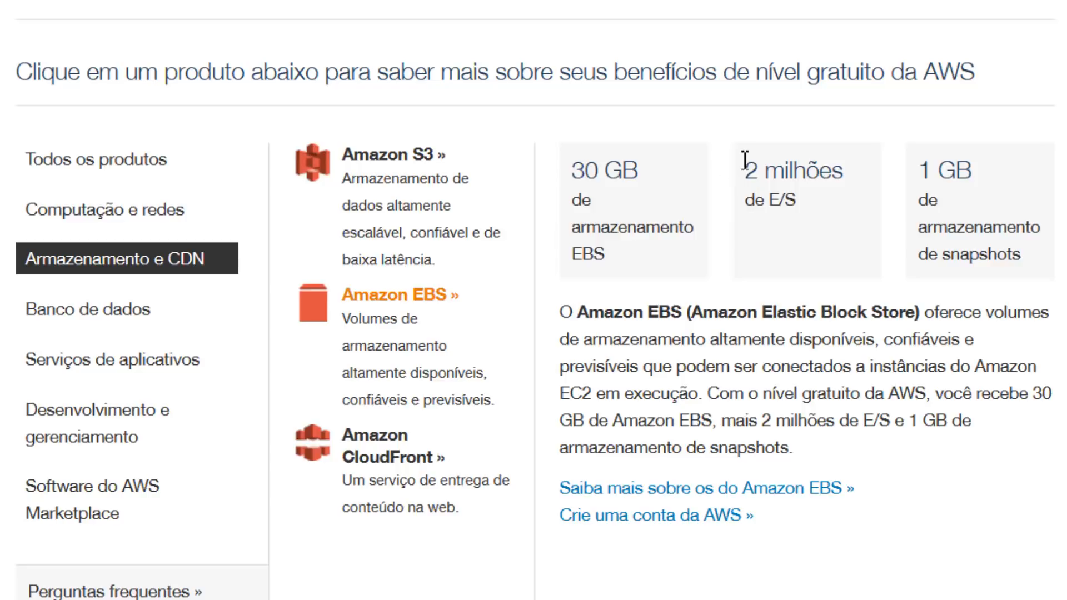
drag(722, 184, 827, 219)
click(809, 219)
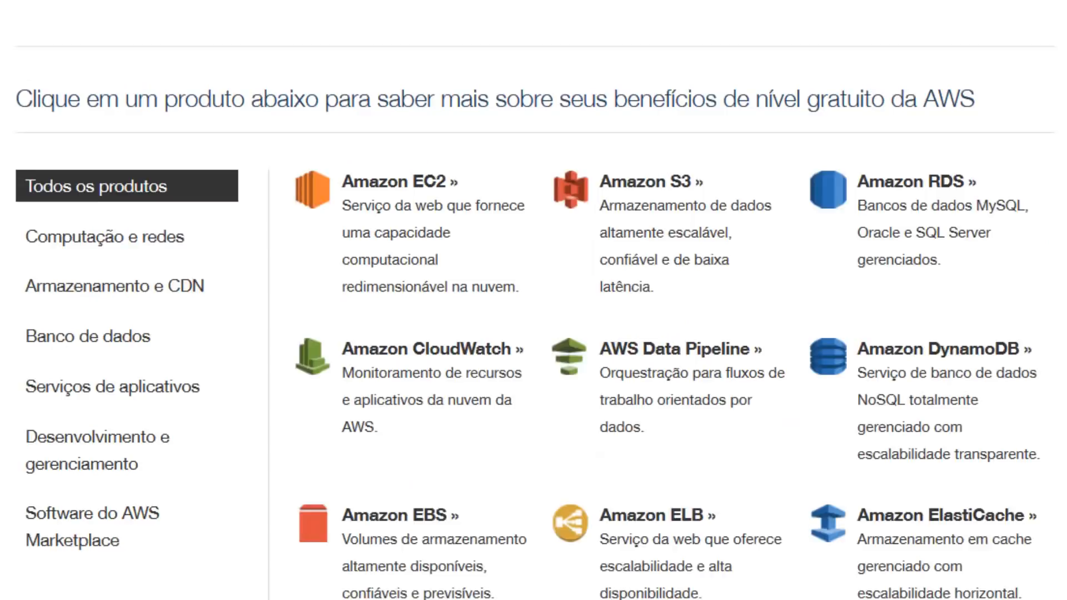
Look over the full product list and the account and console options on the free usage tier page
scroll(533, 300, down, 2)
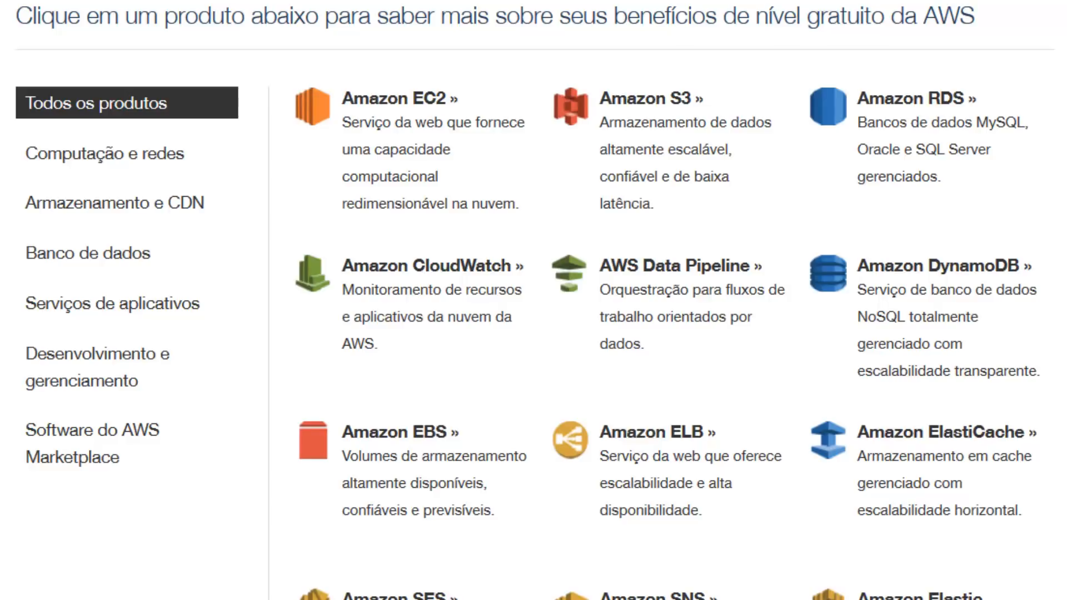
drag(1059, 317, 1057, 225)
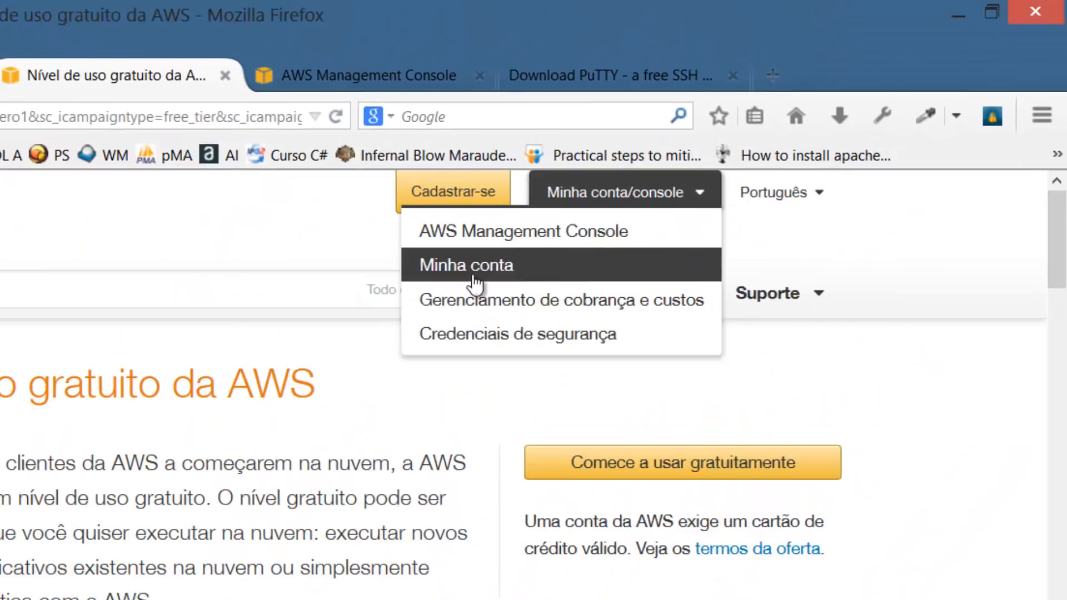
mouse_move(653, 192)
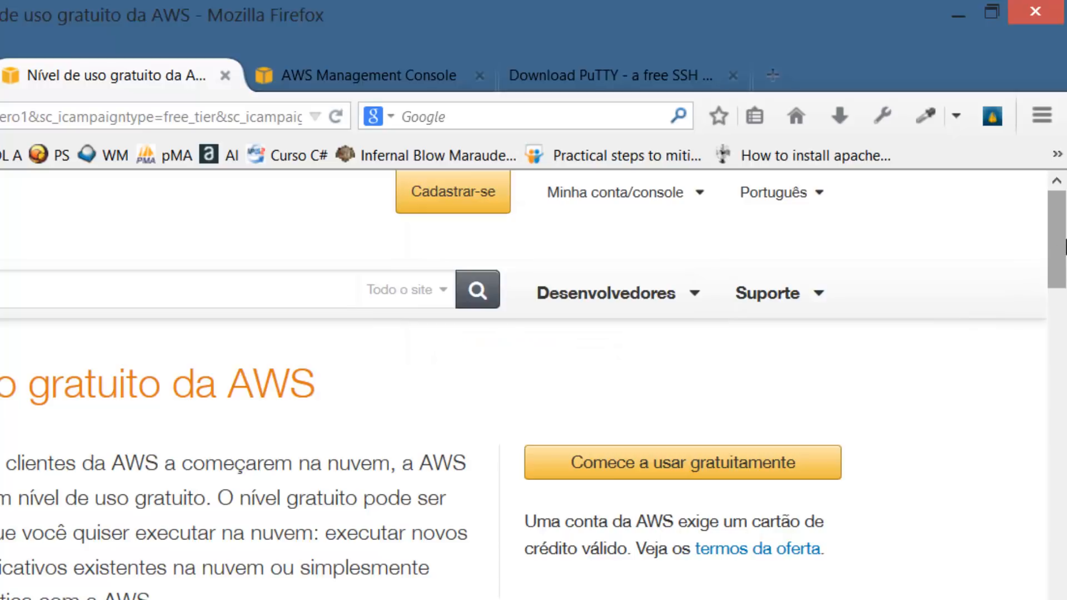
mouse_move(1066, 246)
mouse_down()
mouse_move(1065, 287)
mouse_move(1065, 236)
mouse_up()
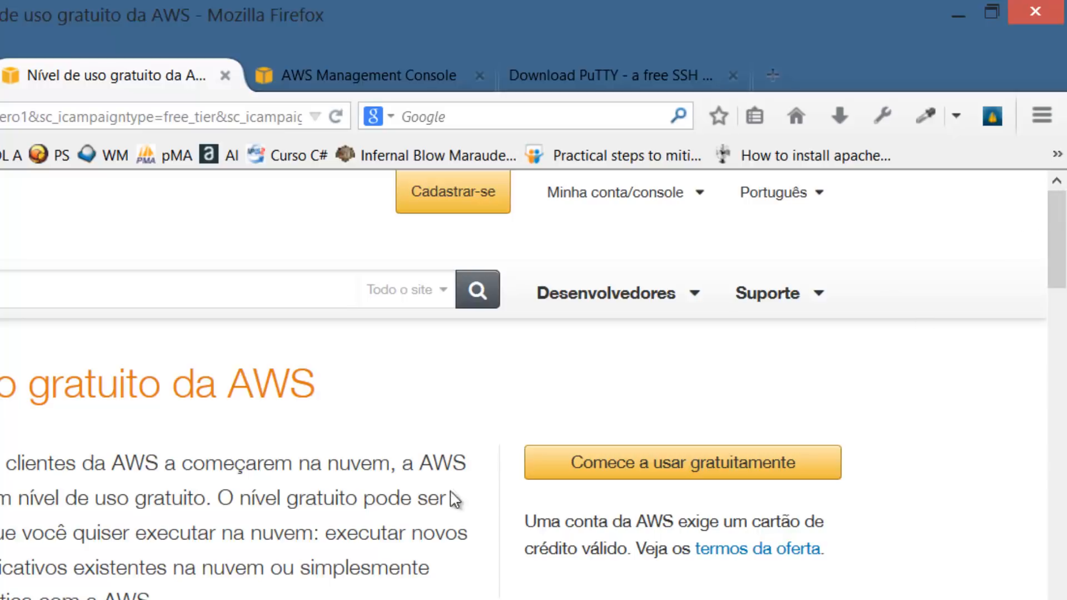
mouse_move(1064, 239)
mouse_down()
mouse_move(1064, 280)
mouse_move(1064, 233)
mouse_up()
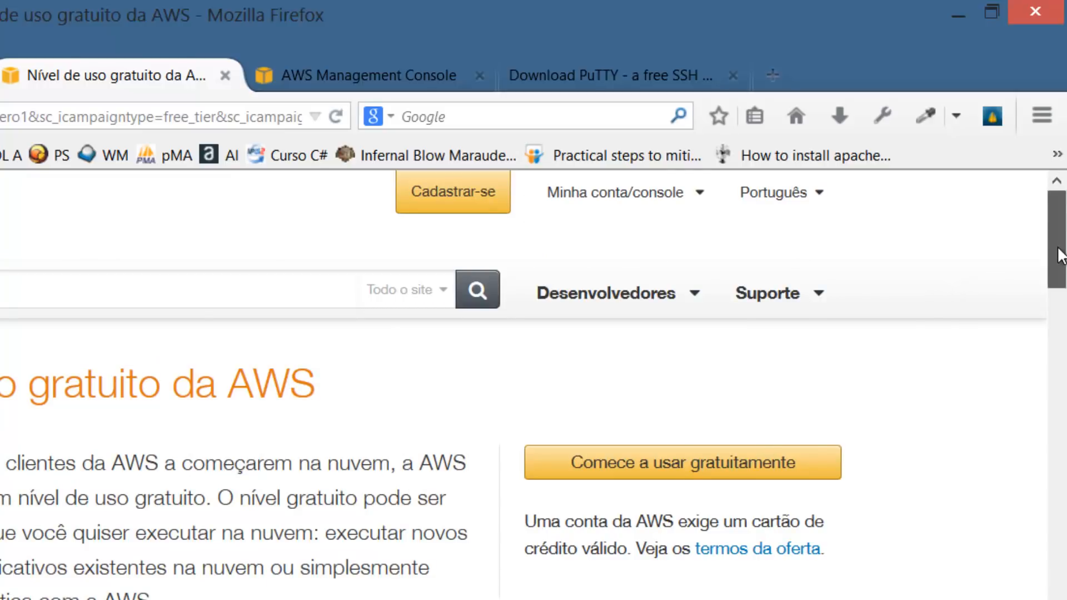
mouse_move(1057, 202)
mouse_down()
mouse_move(1052, 262)
mouse_move(1056, 206)
mouse_up()
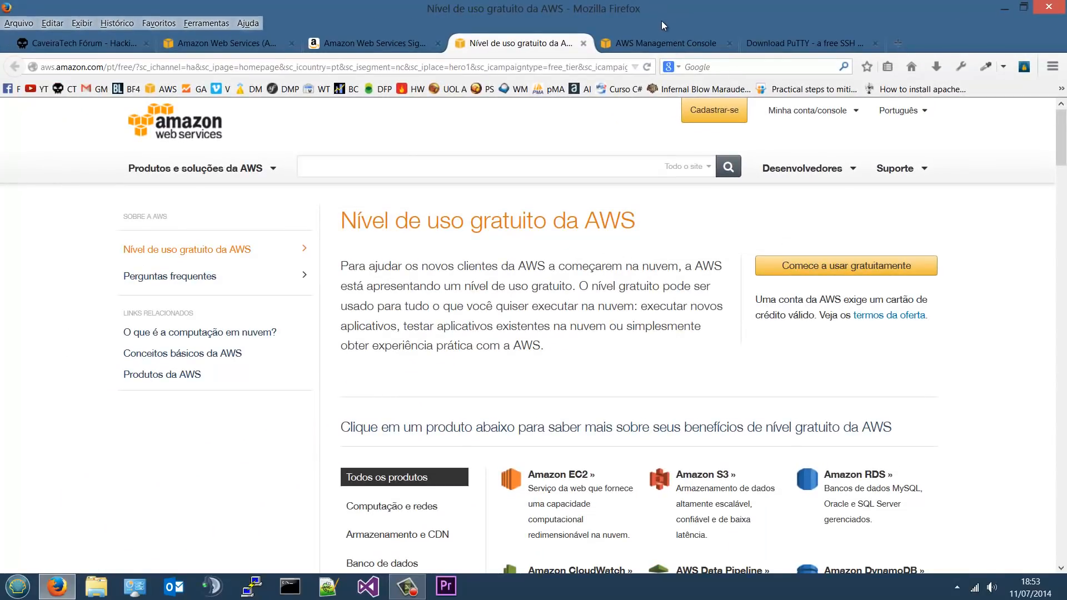
Switch to the AWS Management Console and look through its account and help options
click(681, 48)
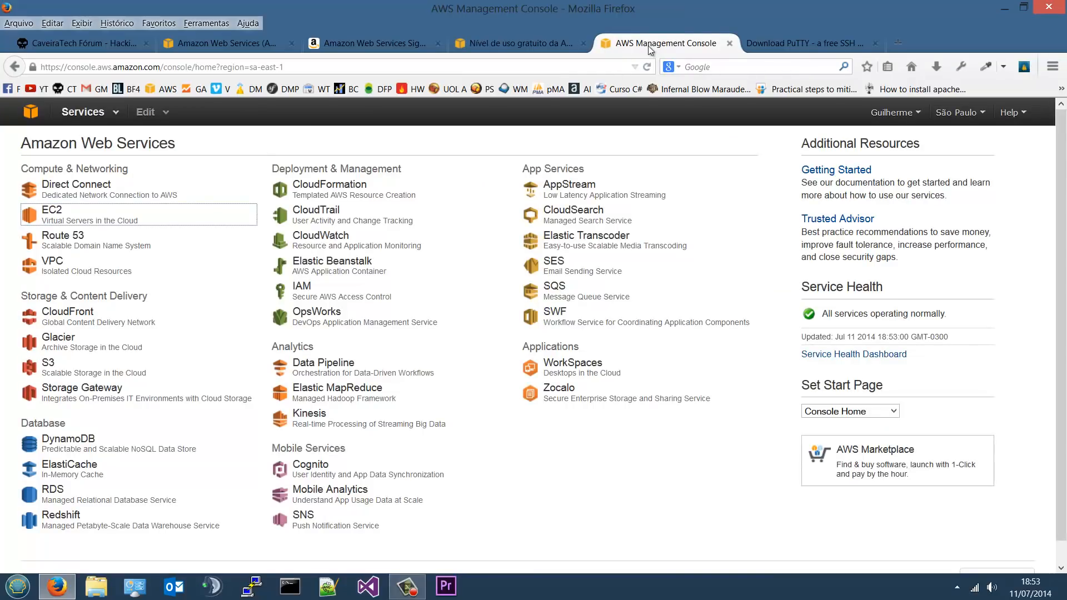
click(922, 114)
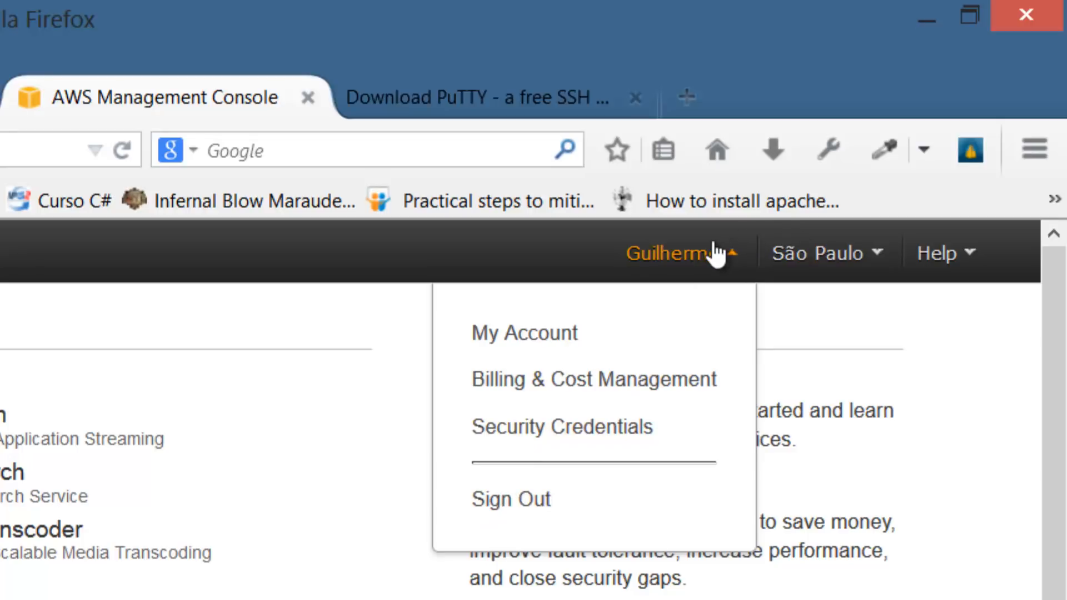
mouse_move(959, 261)
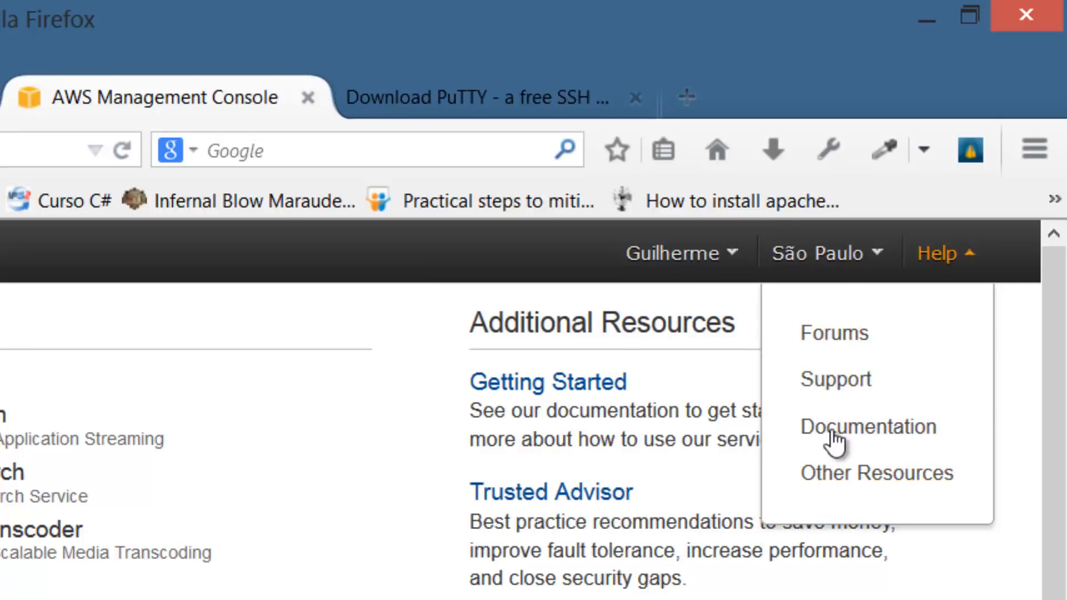
Review the available AWS regions and highlight South America (São Paulo)
mouse_move(876, 256)
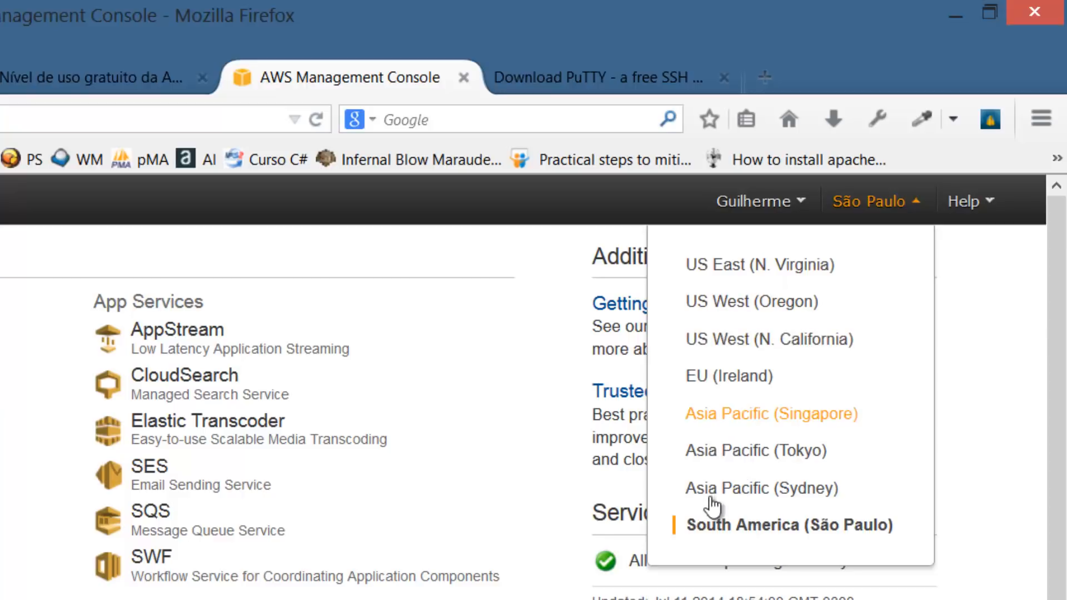
drag(692, 531, 850, 525)
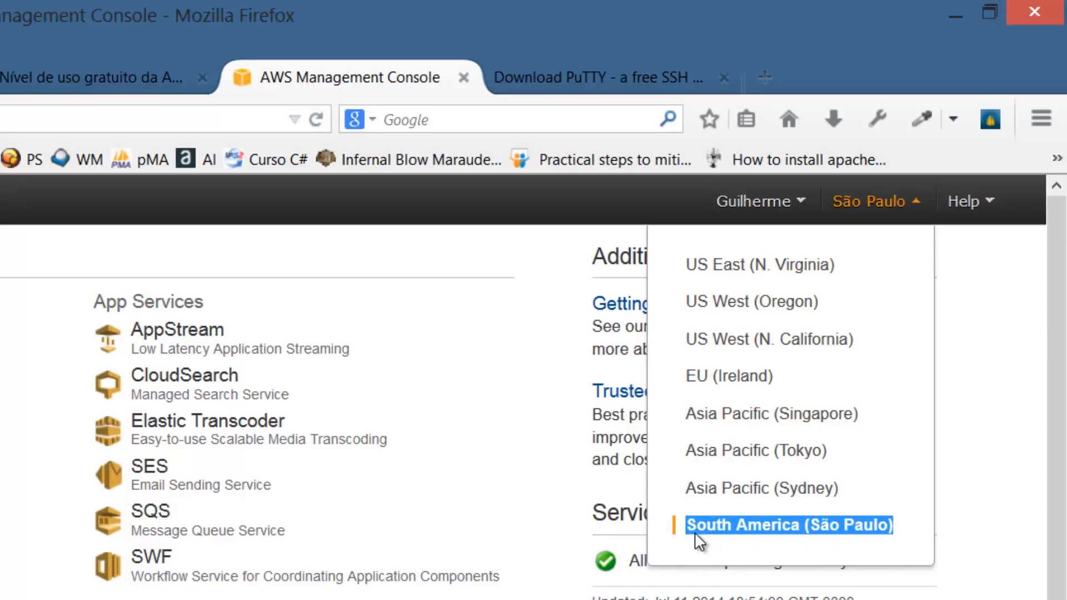
drag(695, 532, 889, 532)
click(890, 532)
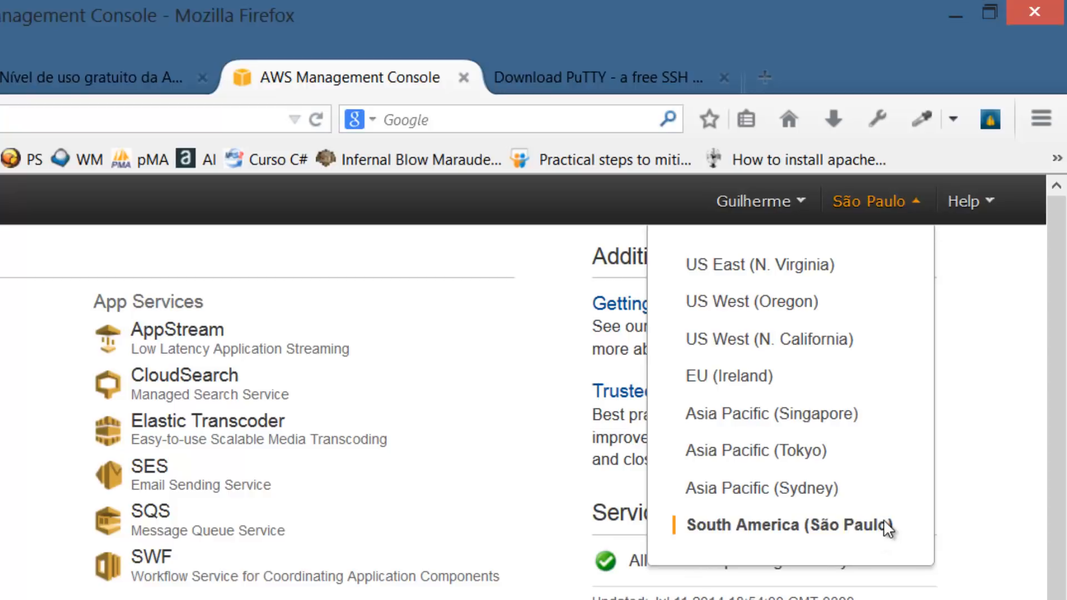
mouse_move(895, 527)
mouse_down()
mouse_move(688, 524)
mouse_move(903, 522)
mouse_up()
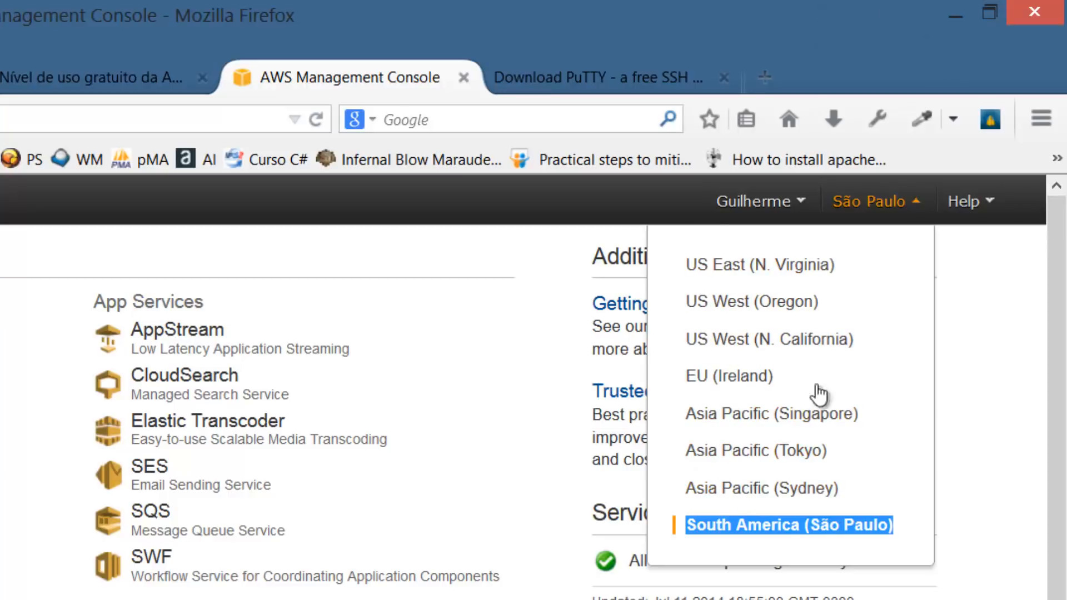
click(908, 227)
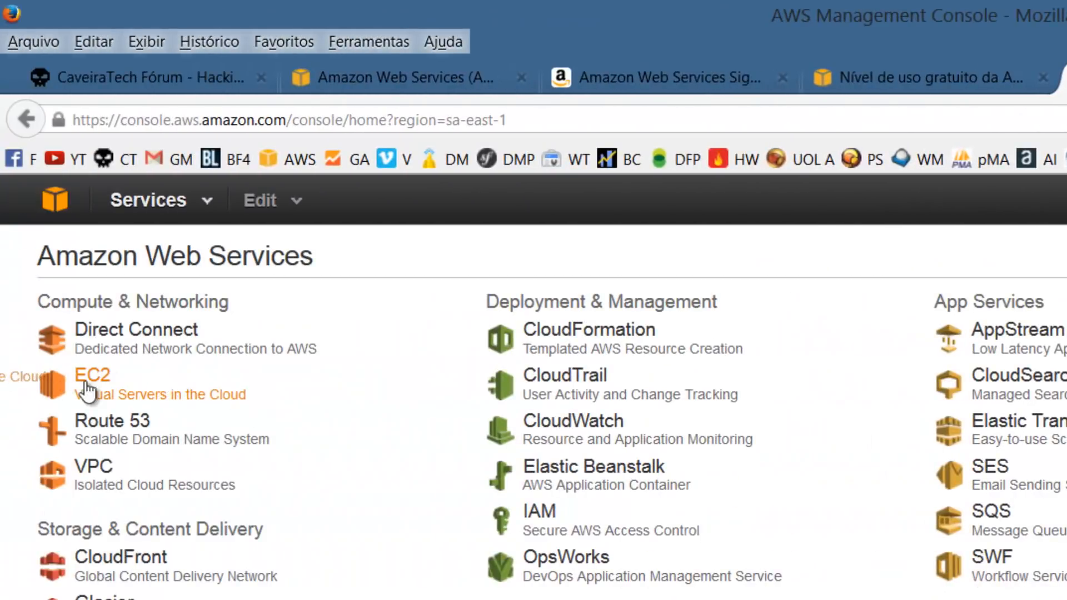
Add EC2 as a shortcut in the console's navigation bar and open the EC2 dashboard from it
drag(51, 404, 293, 408)
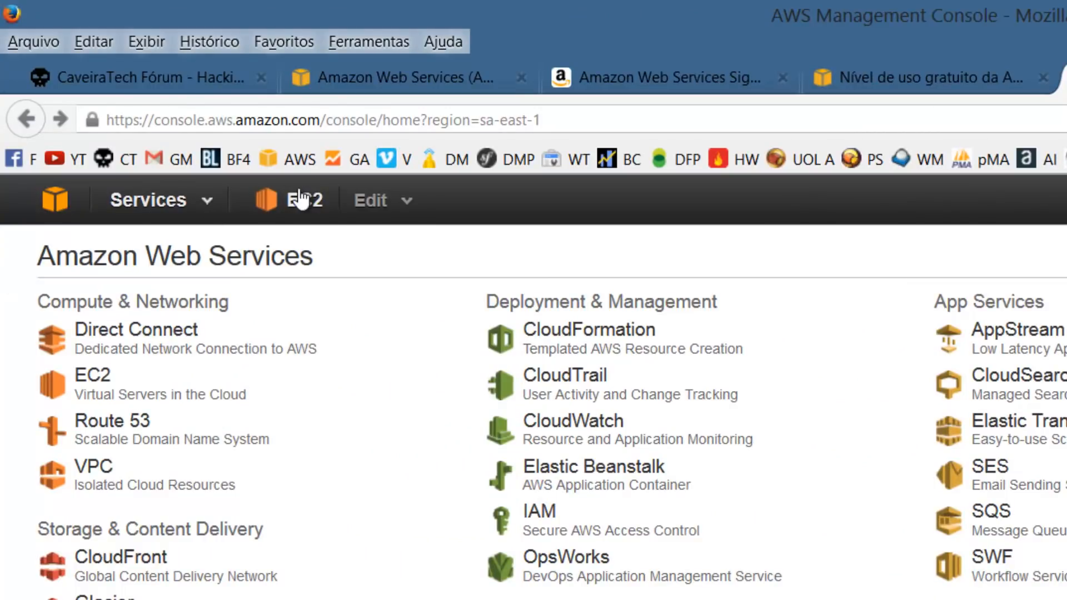
click(286, 200)
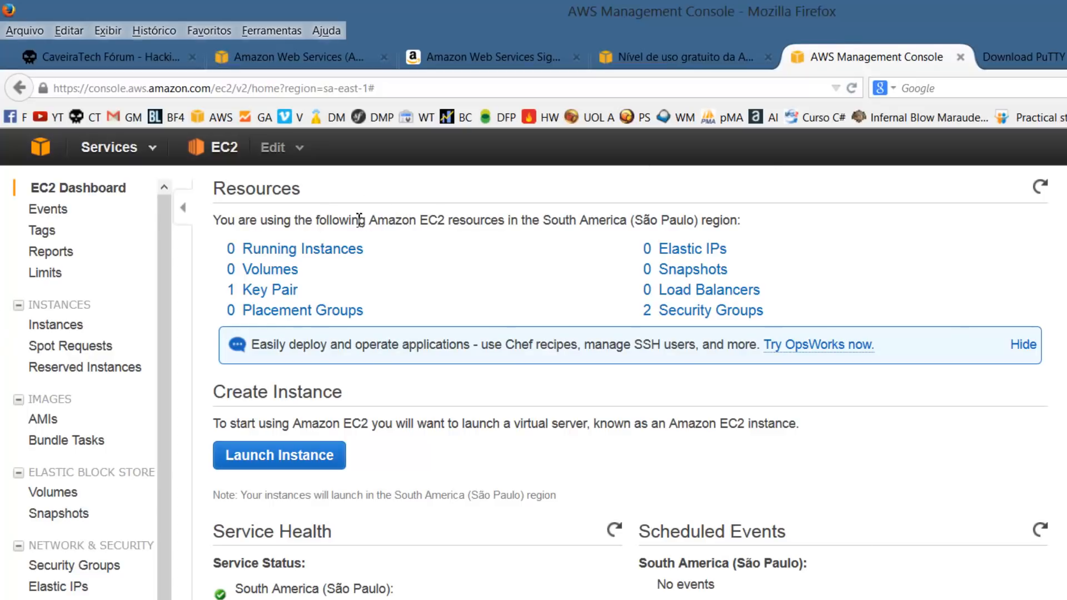
Check the region named in the Resources summary of the EC2 dashboard, highlighting South America (São Paulo)
drag(359, 220, 461, 224)
drag(544, 220, 701, 221)
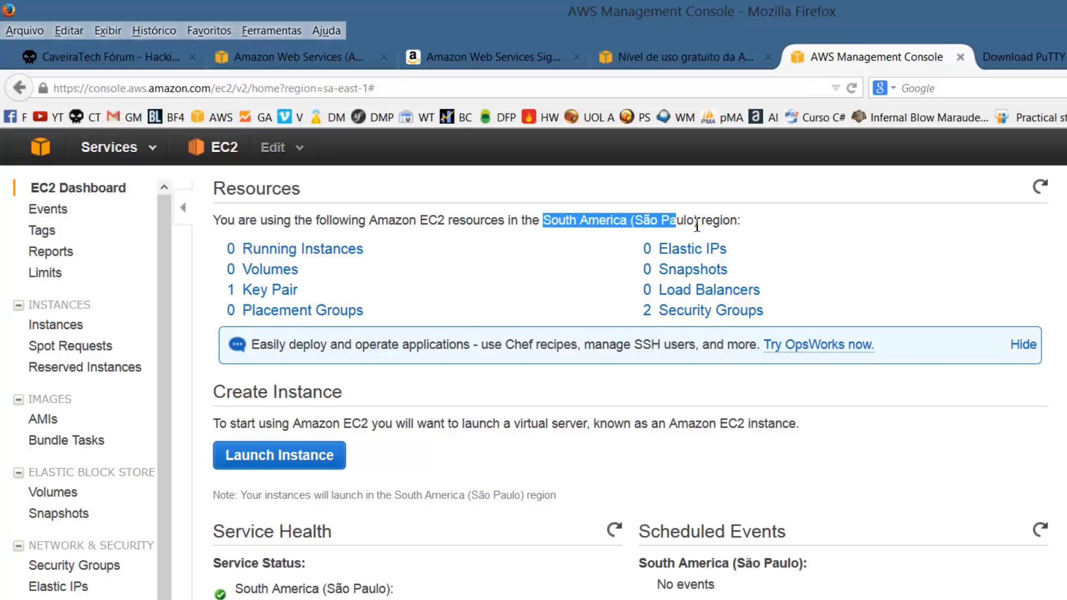
click(761, 210)
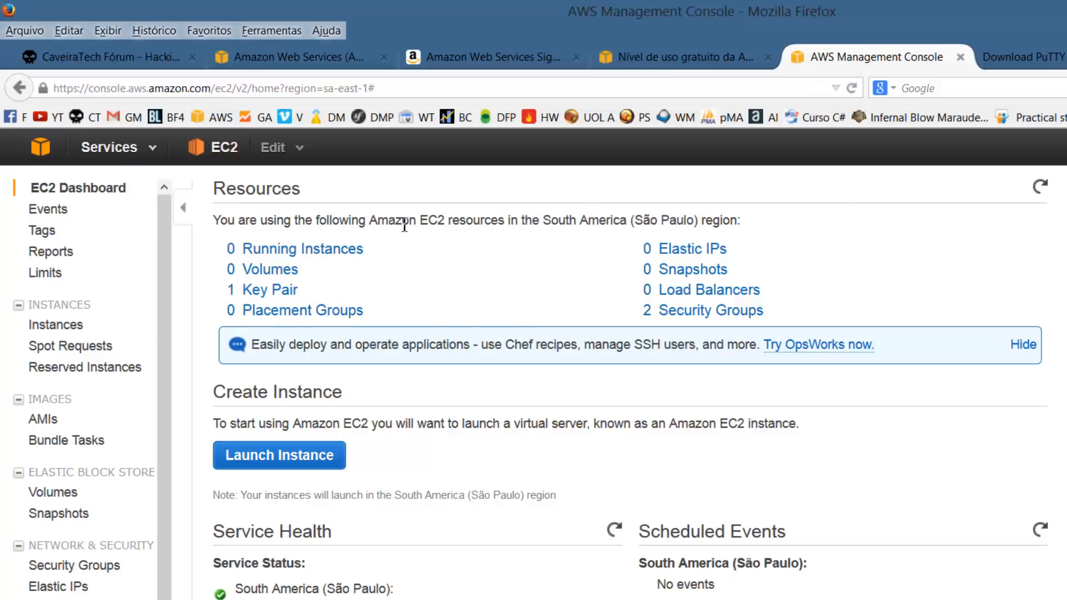
drag(588, 221, 683, 223)
click(647, 222)
click(506, 385)
Examine the Running Instances, Volumes, Key Pair and Placement Groups entries in the EC2 resources summary
mouse_move(226, 249)
mouse_down()
mouse_move(408, 248)
mouse_move(228, 260)
mouse_up()
click(422, 251)
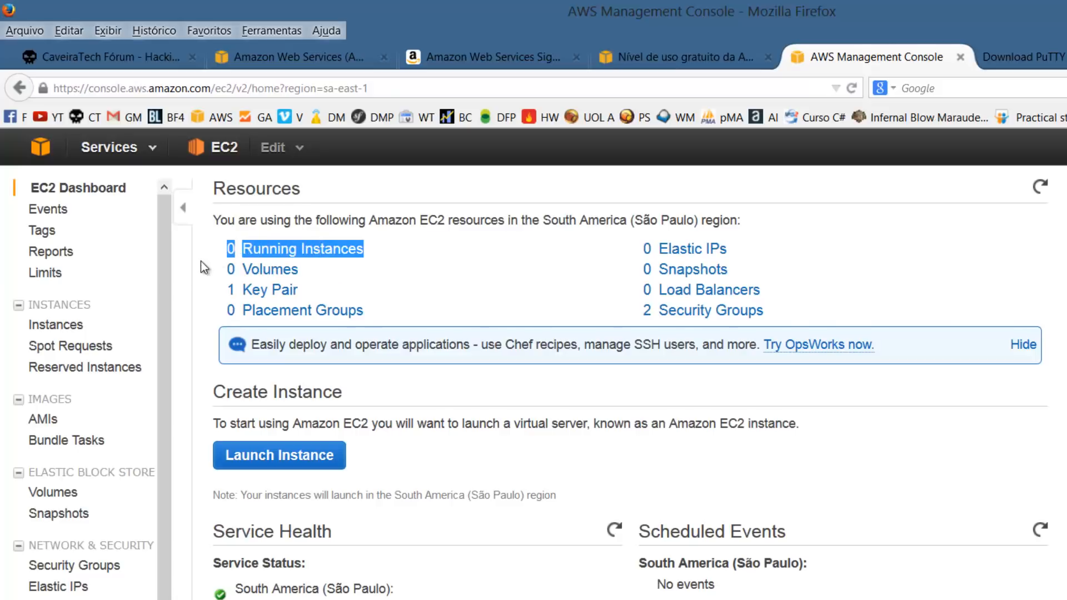
click(498, 262)
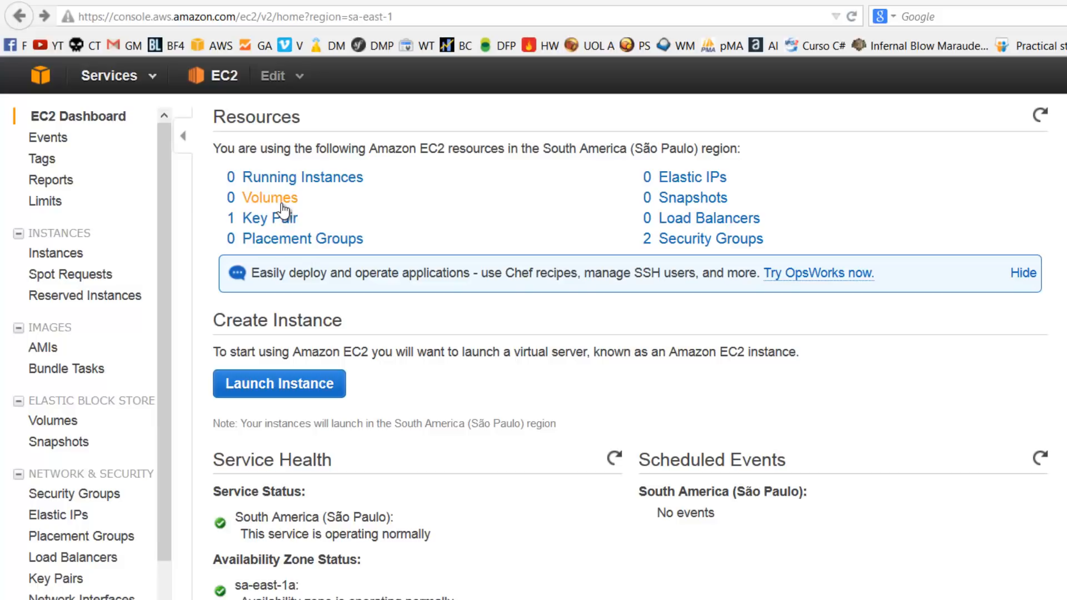
drag(306, 224, 242, 222)
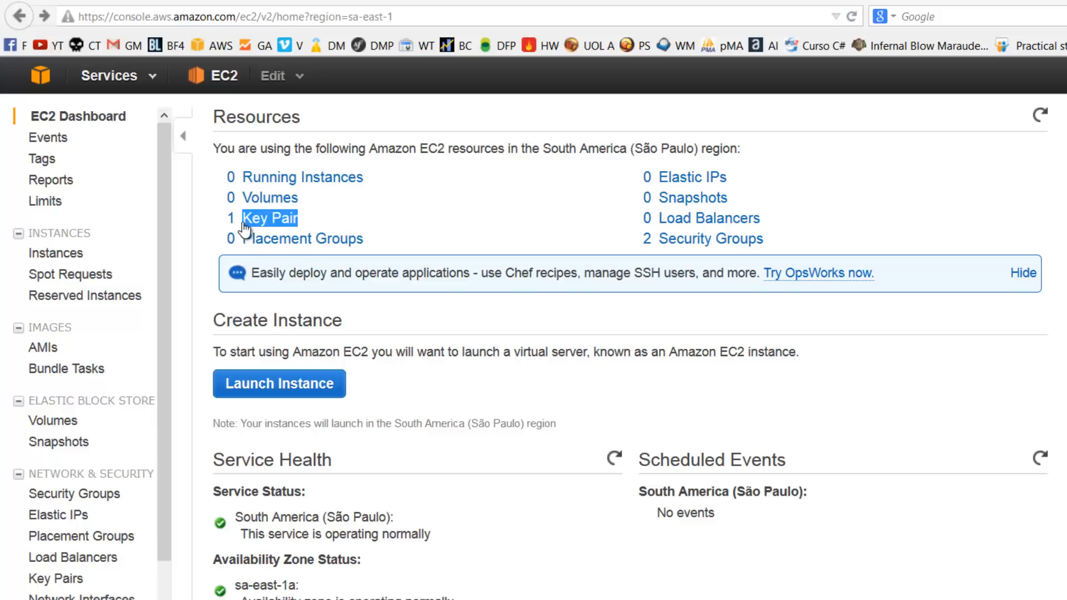
click(348, 218)
drag(348, 218, 243, 224)
drag(366, 240, 230, 244)
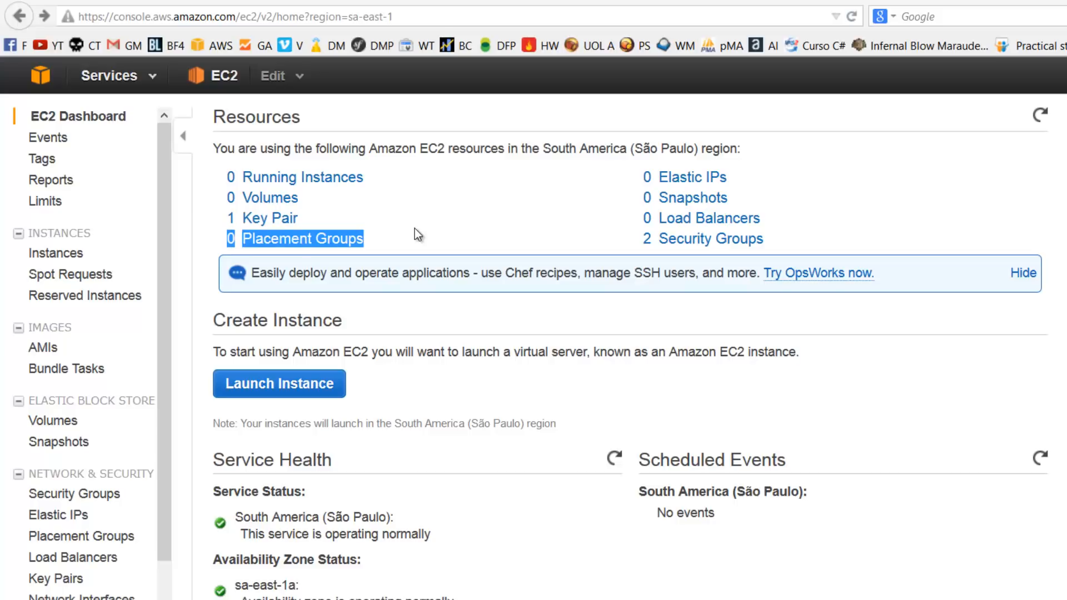
Examine the Elastic IPs, Snapshots, Load Balancers and Security Groups entries in the EC2 resources summary
drag(742, 173, 676, 206)
drag(578, 223, 636, 218)
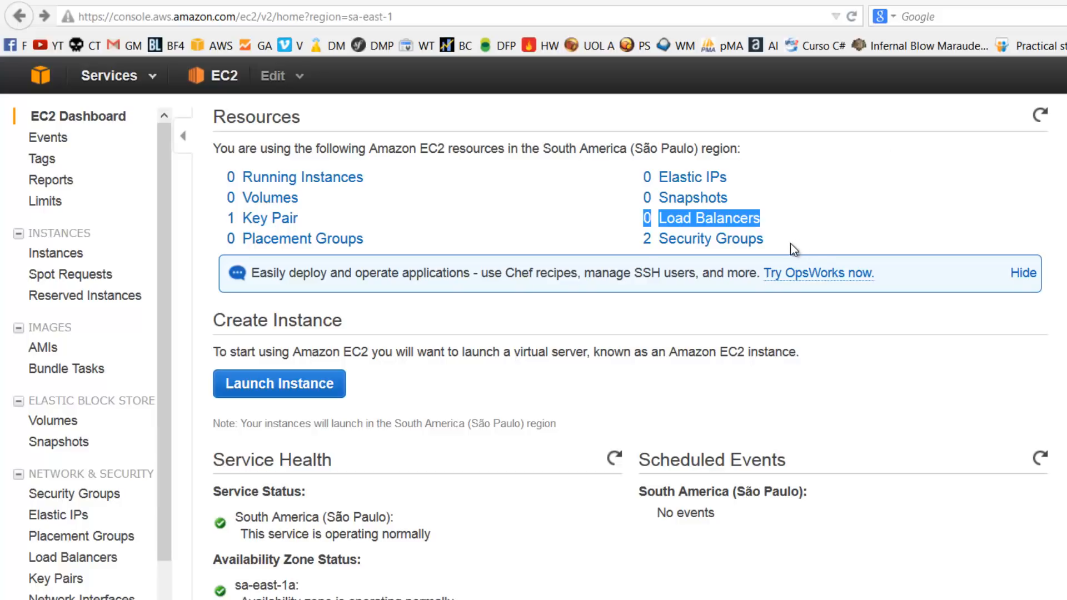
drag(791, 244, 653, 244)
click(805, 243)
click(585, 229)
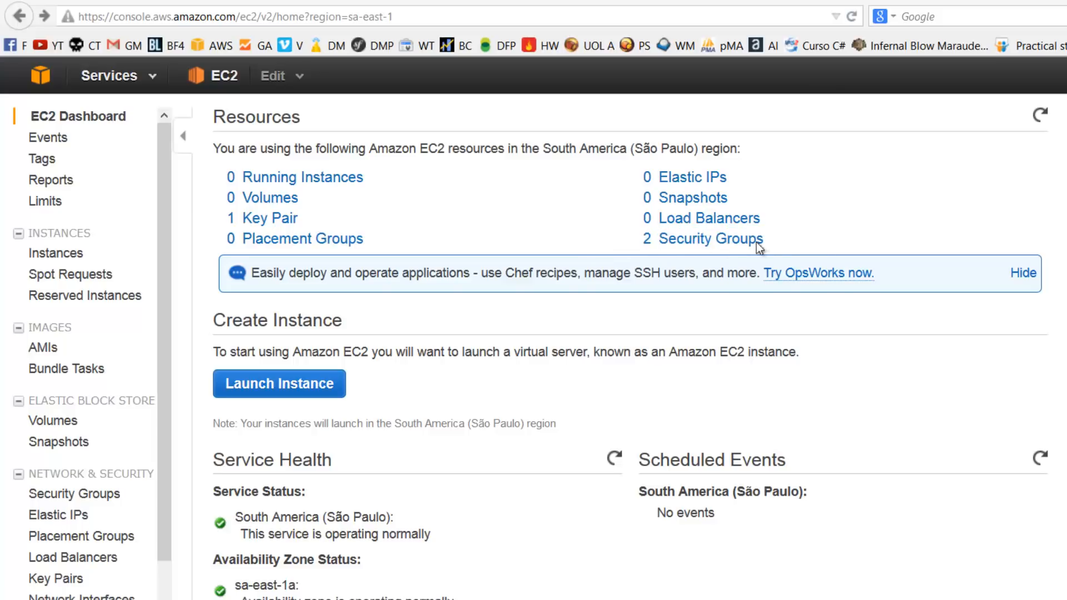
drag(756, 243, 806, 241)
click(806, 242)
mouse_move(810, 243)
mouse_down()
mouse_move(643, 248)
mouse_move(802, 251)
mouse_up()
click(612, 242)
click(809, 240)
Open the EC2 Instances page and enlarge the instance list area above the details pane
drag(169, 142, 162, 173)
click(54, 255)
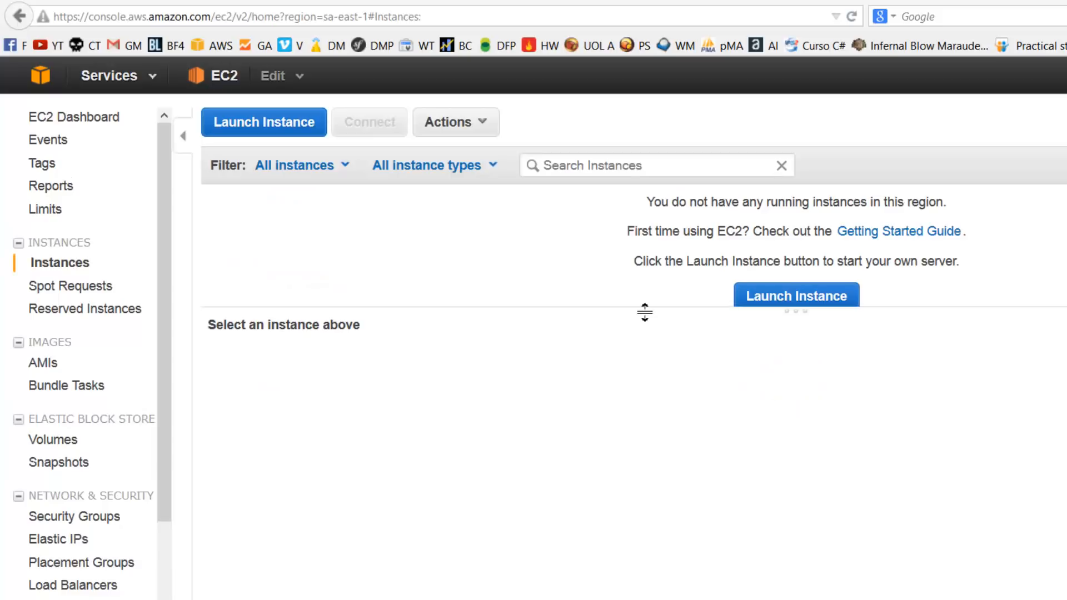
drag(640, 341, 635, 396)
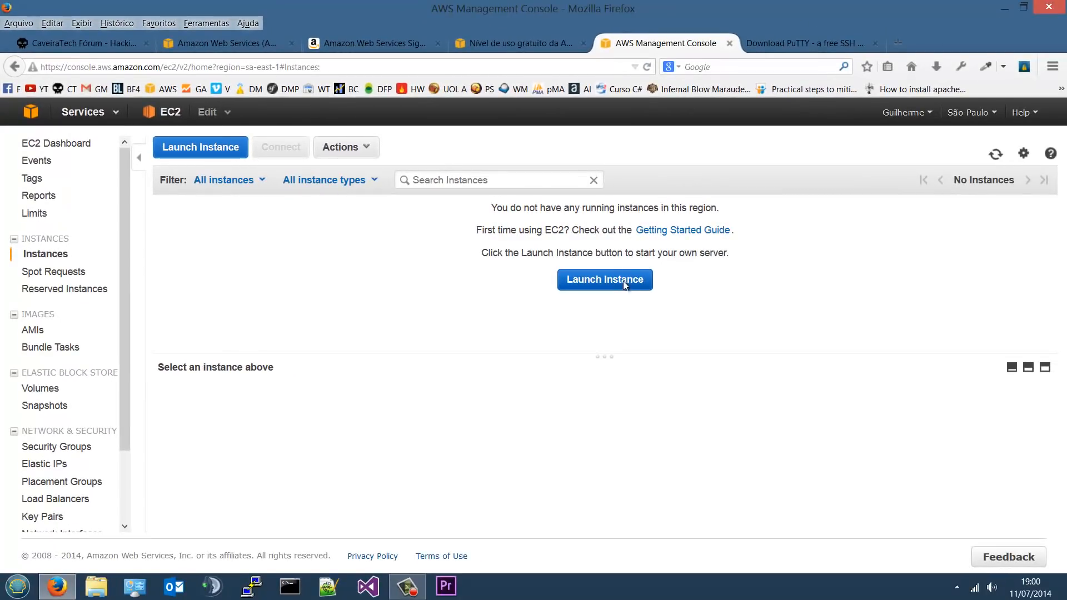
Start launching a new instance and review the quick start AMIs, checking the free tier eligible marking on Amazon Linux
click(624, 285)
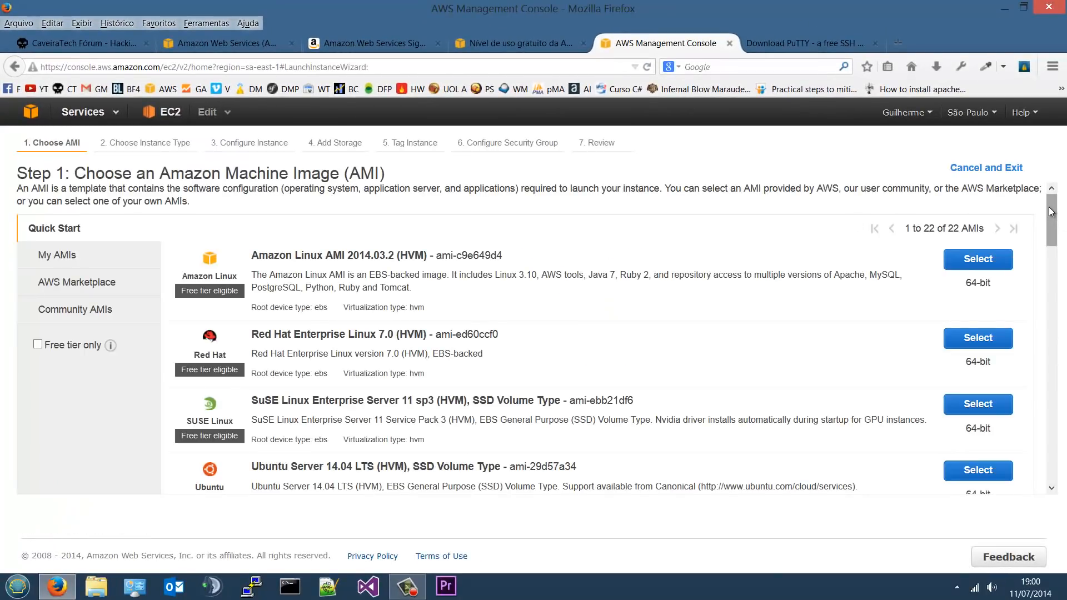
mouse_move(1055, 218)
mouse_down()
mouse_move(1052, 248)
mouse_move(1055, 214)
mouse_up()
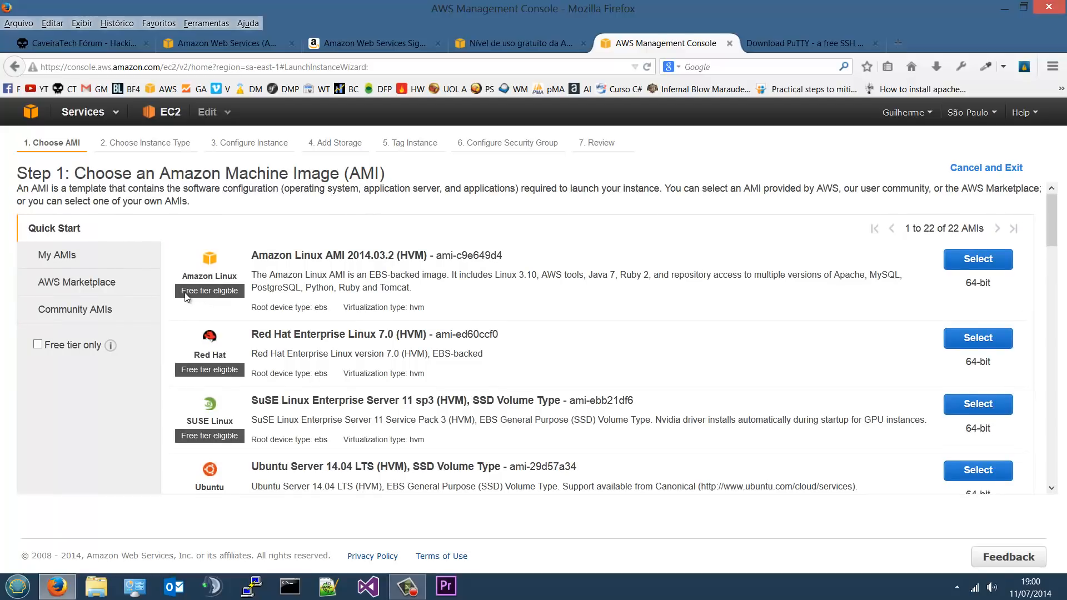
mouse_move(182, 294)
mouse_down()
mouse_move(261, 299)
mouse_move(180, 300)
mouse_up()
click(238, 309)
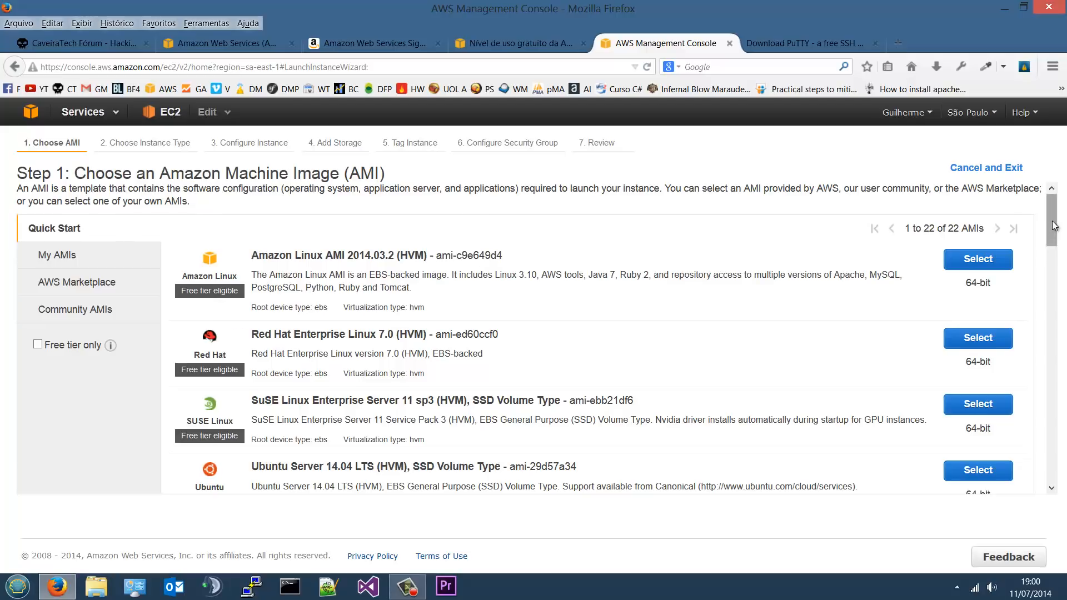
Look through the quick start AMIs down to the Windows Server 2012 R2 images, checking their free tier eligible markings
drag(1051, 234, 1055, 262)
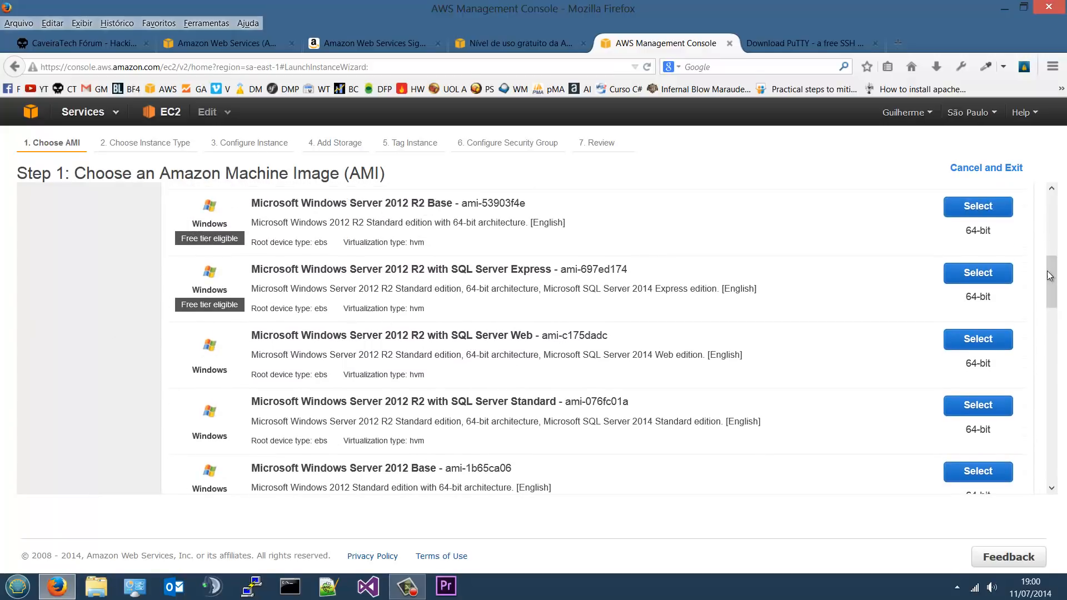
scroll(1051, 275, up, 1)
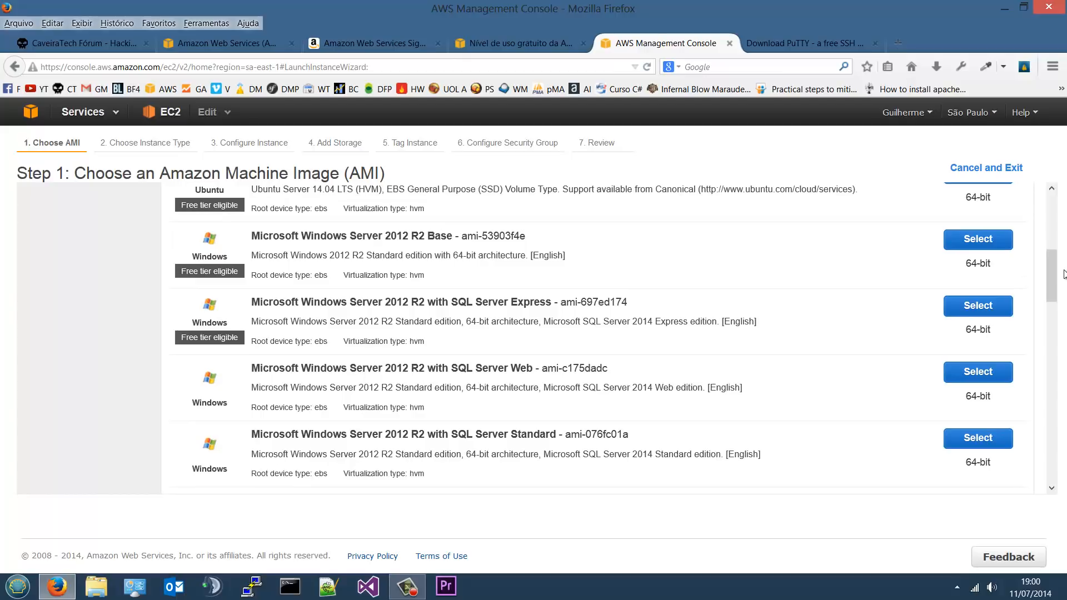
drag(1053, 261, 1063, 160)
mouse_move(1059, 207)
mouse_down()
mouse_move(1059, 220)
mouse_move(1065, 201)
mouse_move(1059, 219)
mouse_up()
Examine the Ubuntu Server 14.04 LTS and Microsoft Windows Server 2012 R2 Base entries among the quick start AMIs
scroll(273, 273, down, 2)
drag(251, 334, 377, 336)
click(355, 337)
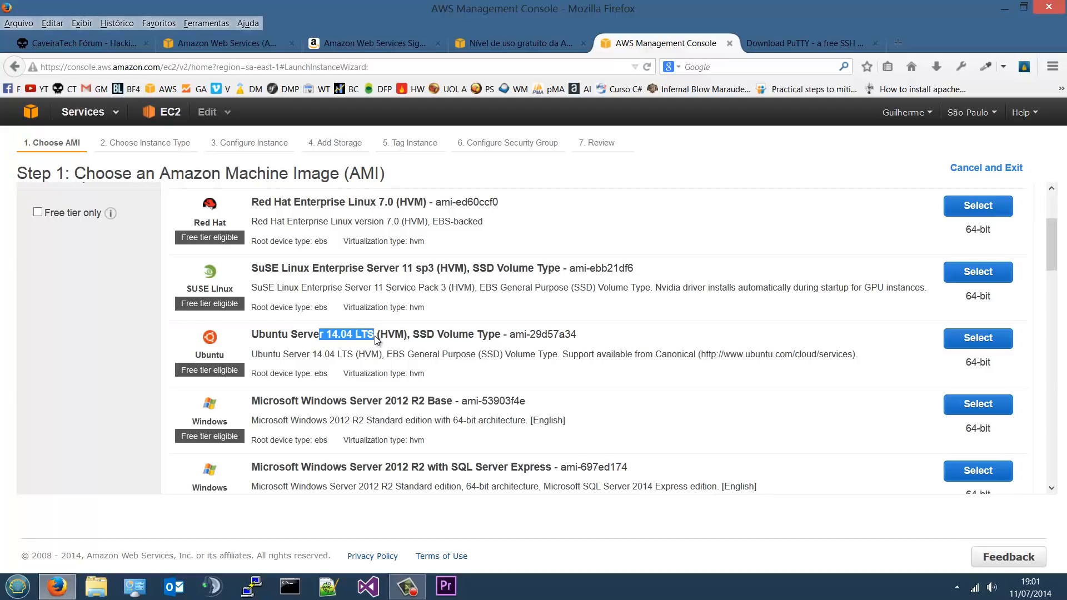
click(341, 338)
scroll(341, 340, down, 2)
drag(251, 334, 436, 344)
click(436, 344)
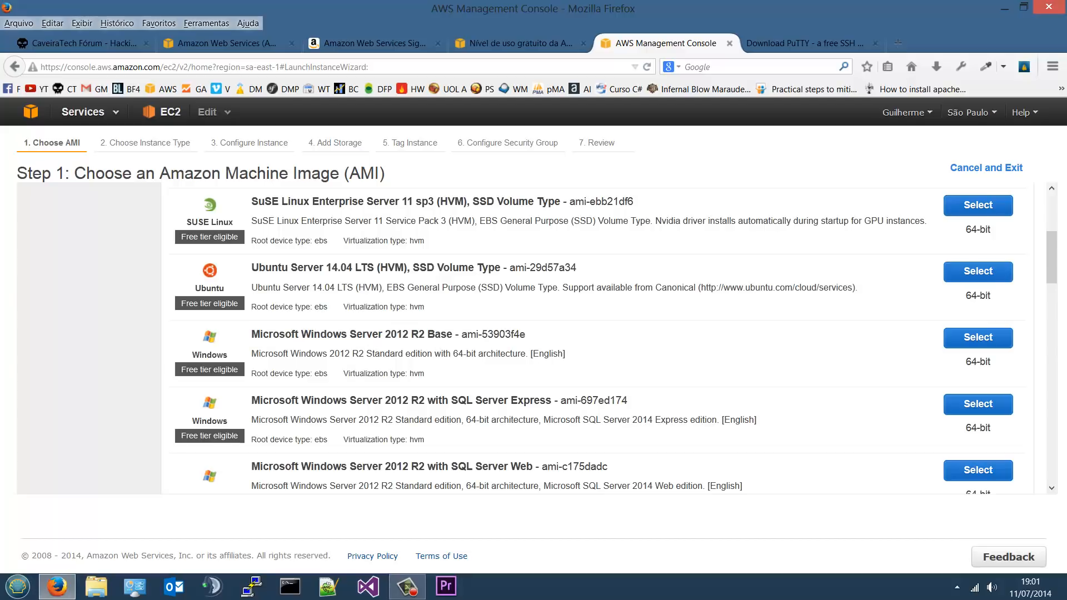
drag(1055, 250, 1011, 157)
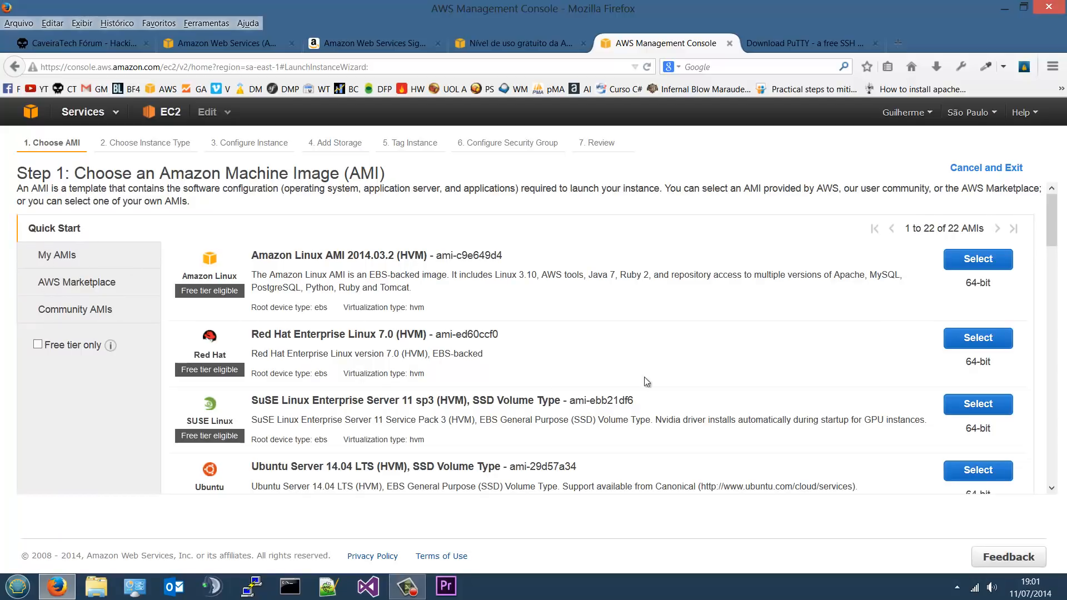
Open the AWS Marketplace AMIs and review the Software Infrastructure, Developer Tools and Business Software product categories
click(73, 286)
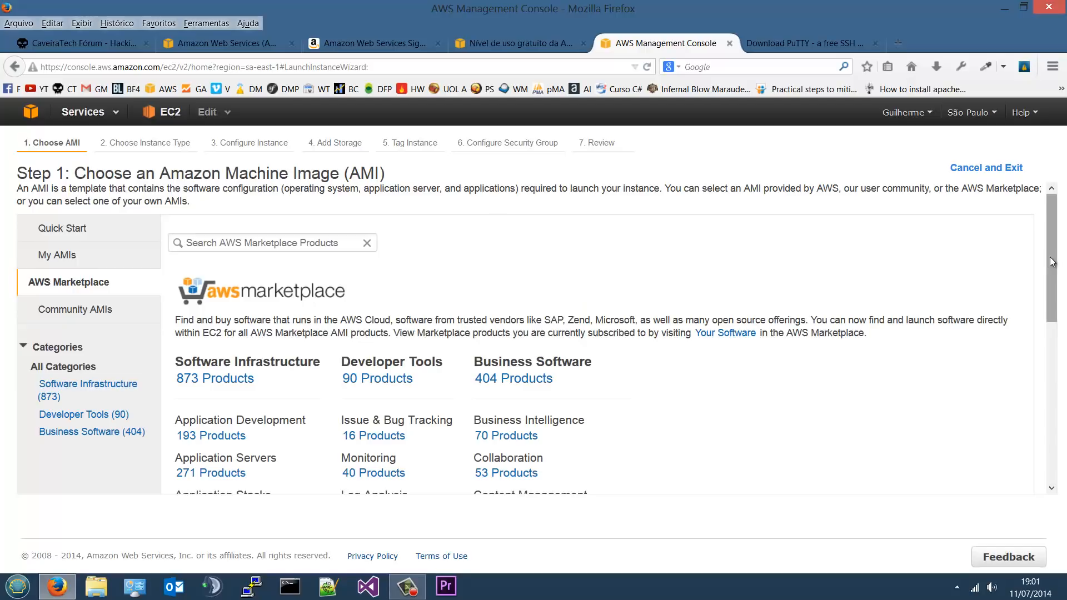
scroll(1049, 257, down, 1)
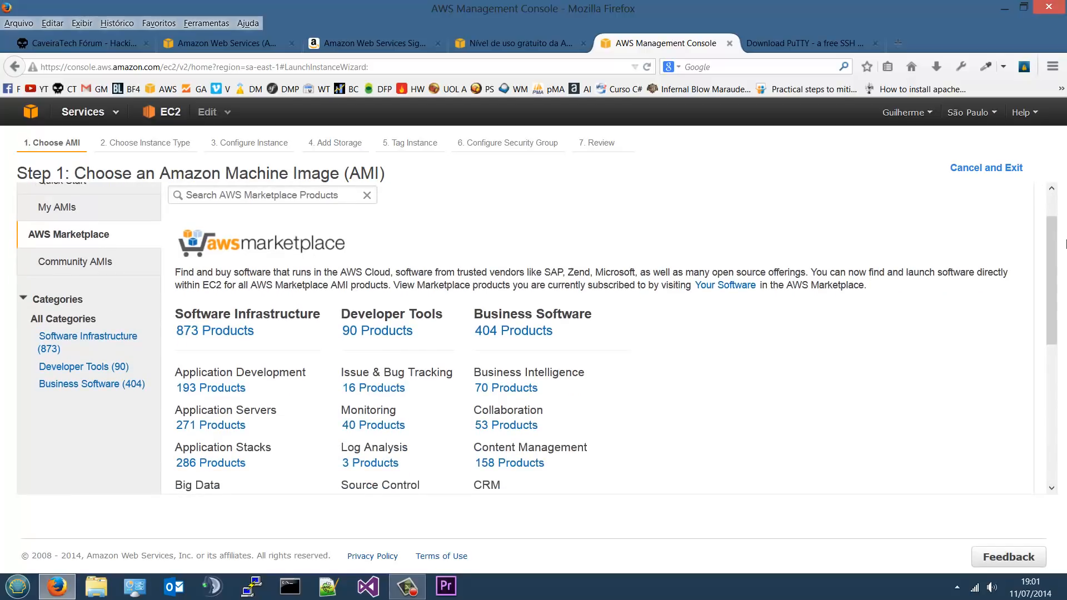
drag(1049, 230, 1045, 205)
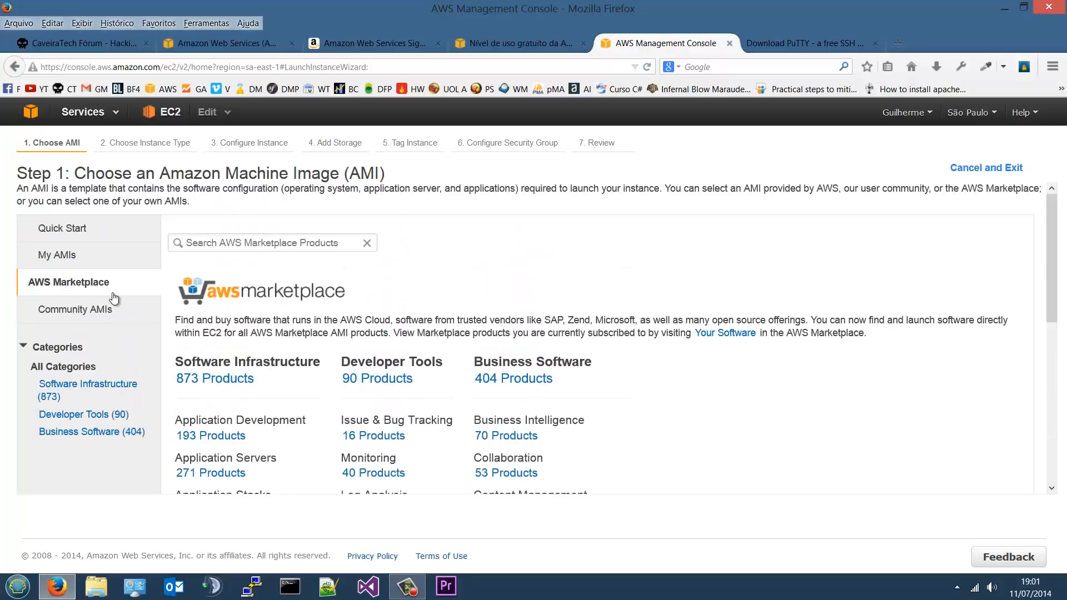
scroll(333, 300, down, 3)
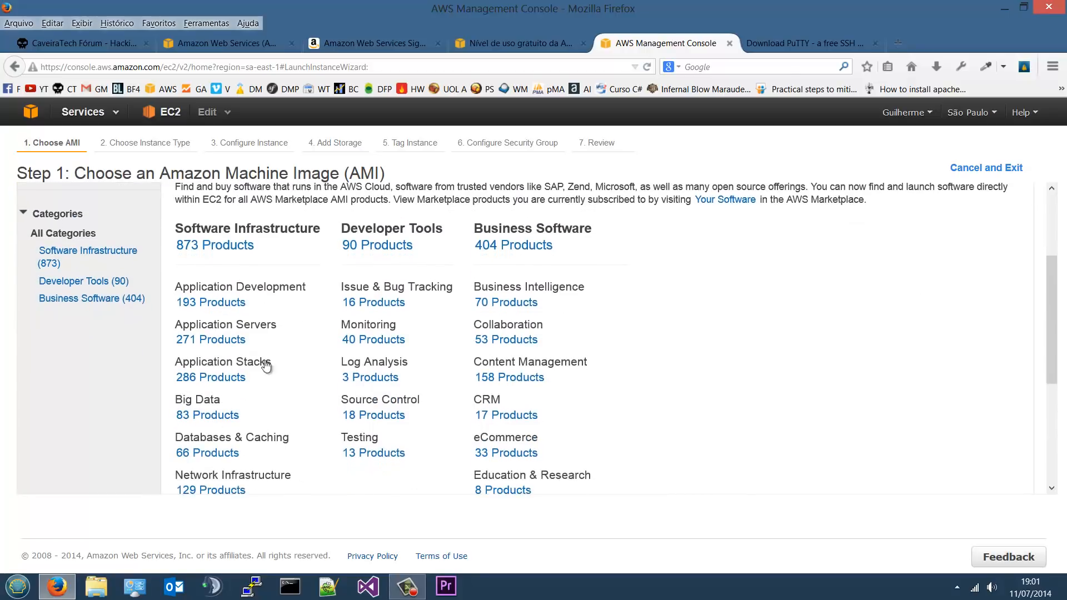
drag(1053, 303, 1050, 338)
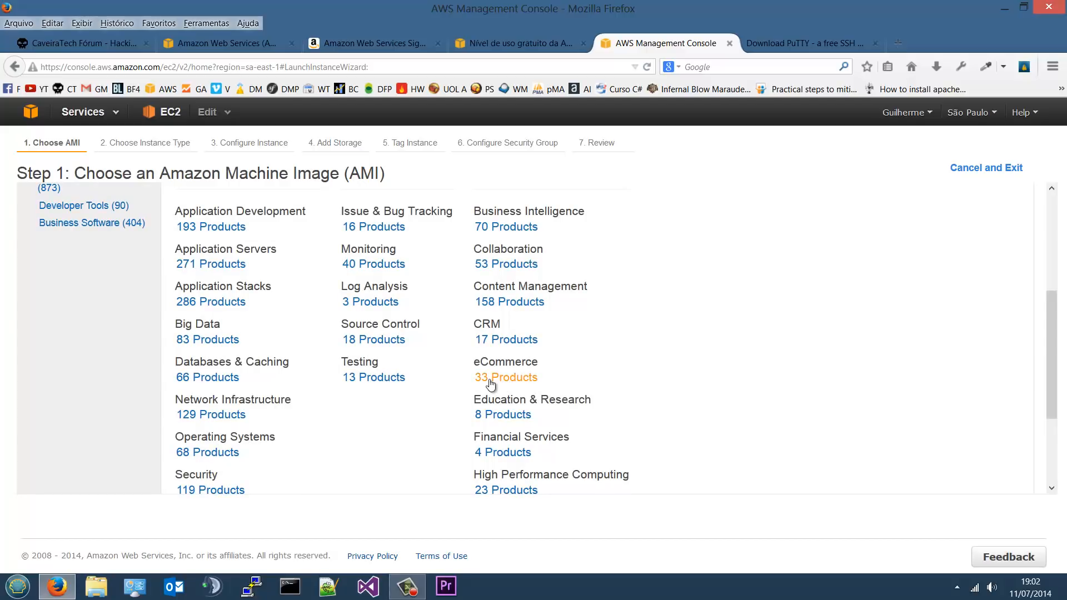
drag(1049, 326, 1059, 181)
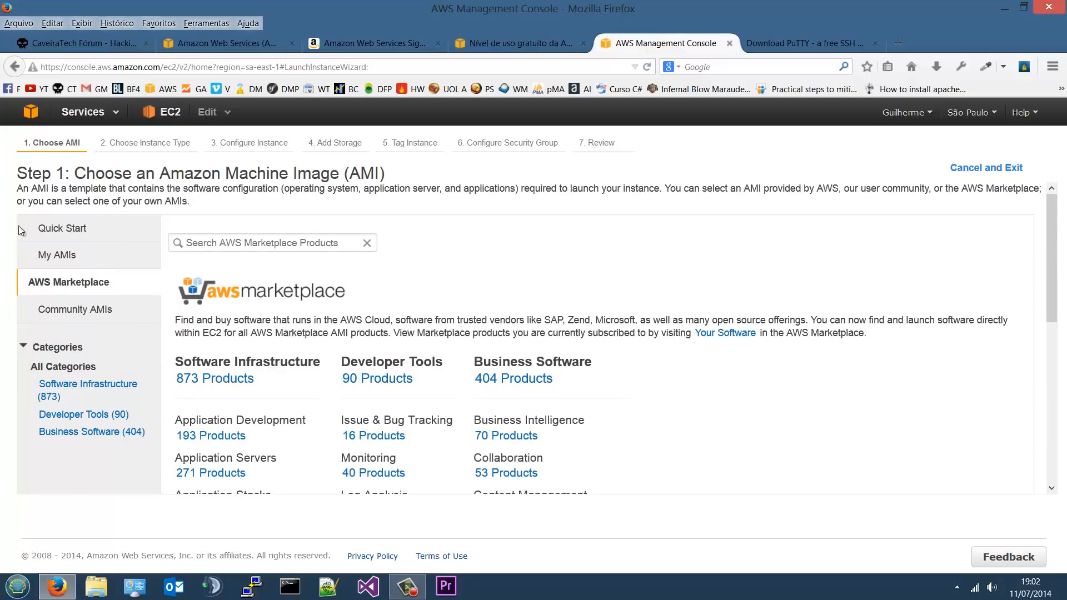
Search the AWS Marketplace products for centos and look through the CentOS images offered
click(286, 247)
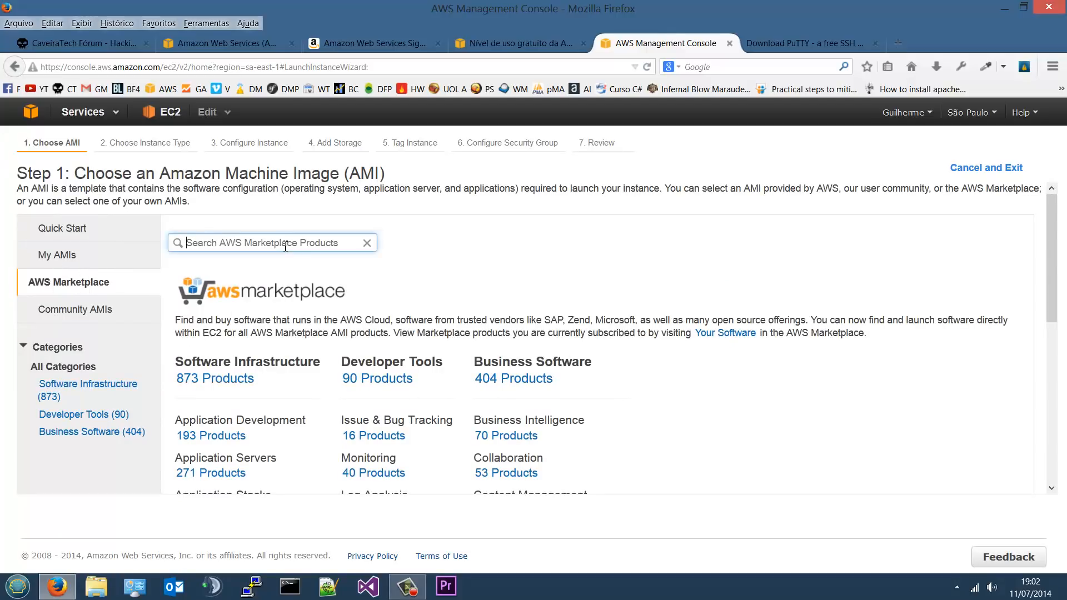
text(centos)
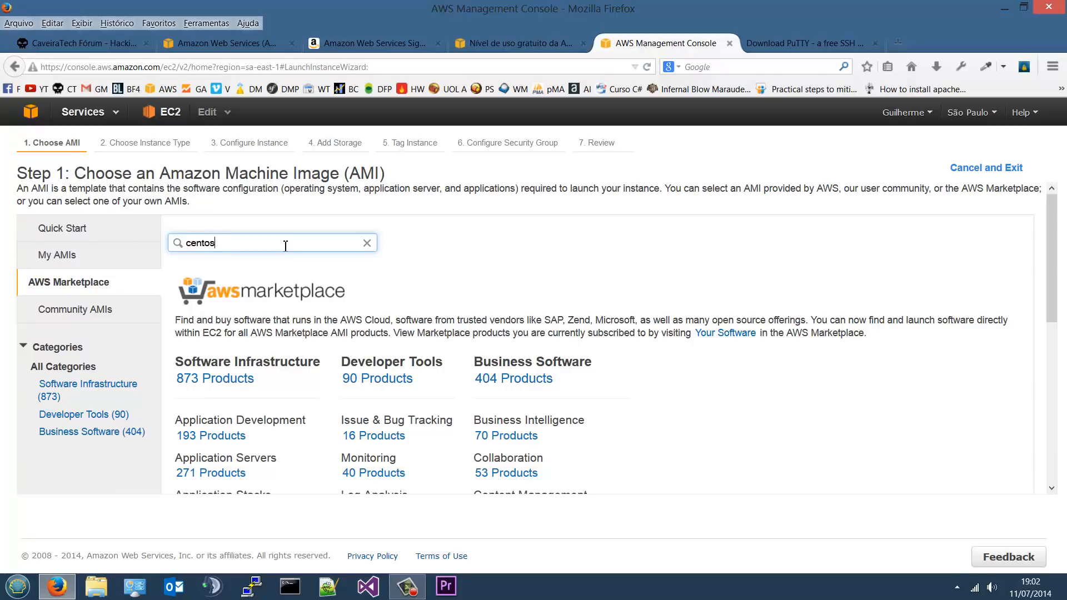
key(Return)
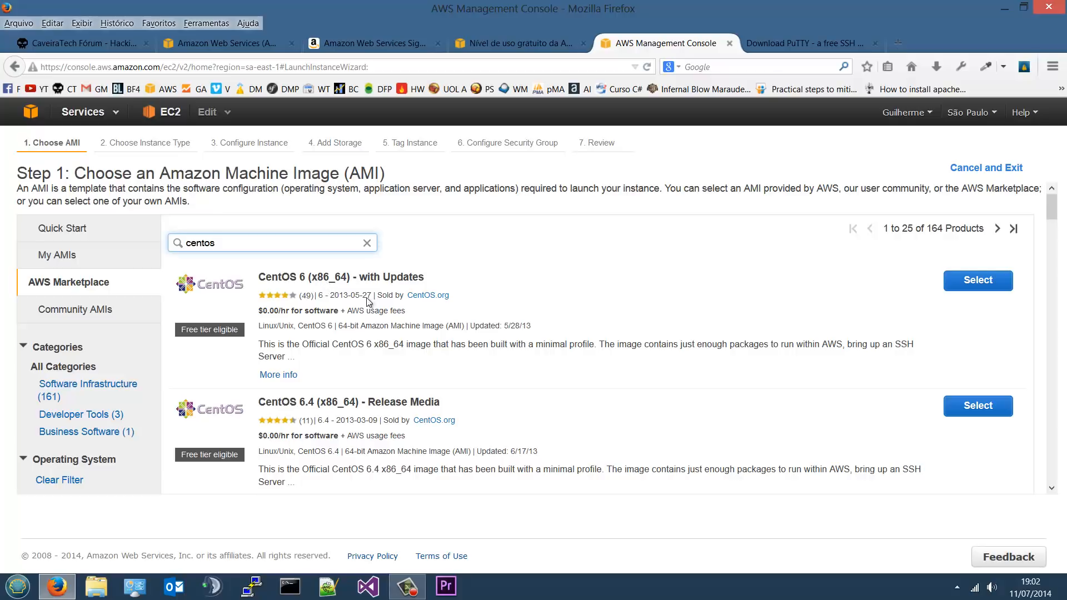
scroll(497, 318, down, 2)
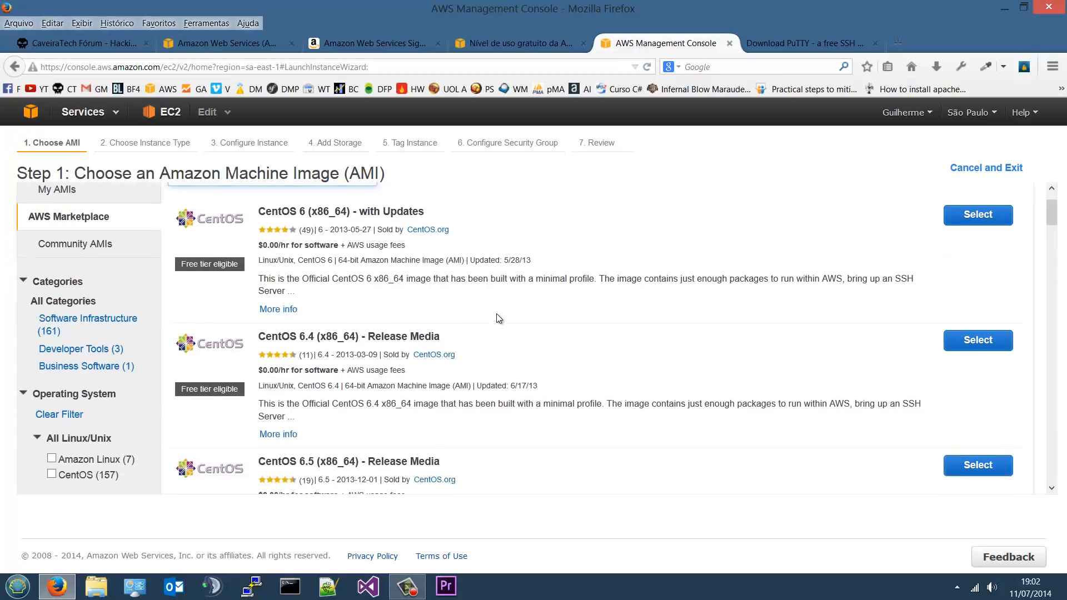
scroll(496, 318, up, 3)
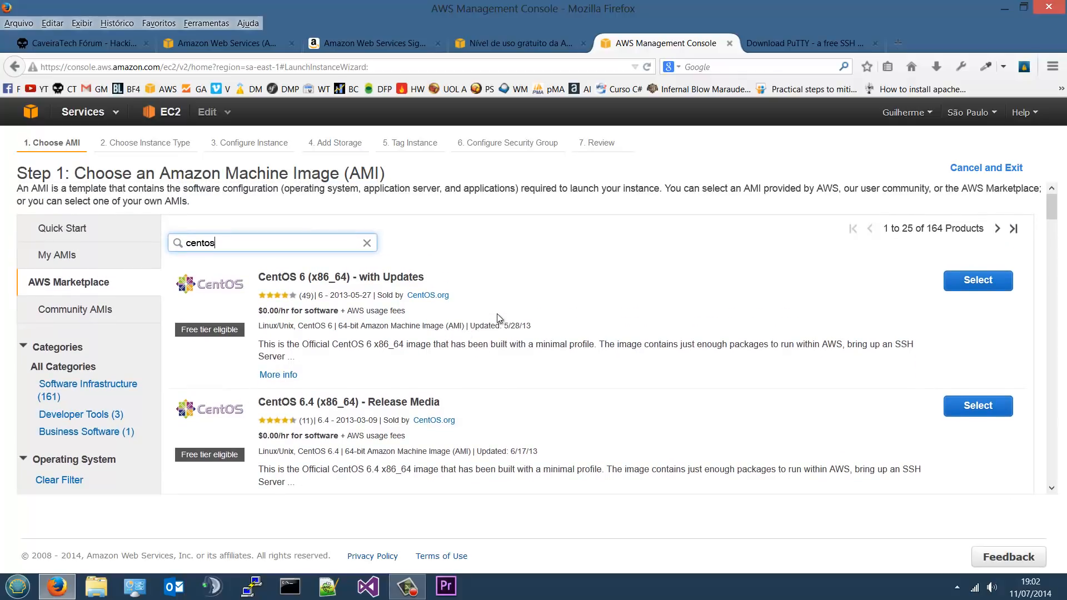
scroll(497, 318, down, 3)
scroll(500, 318, down, 2)
scroll(497, 314, up, 4)
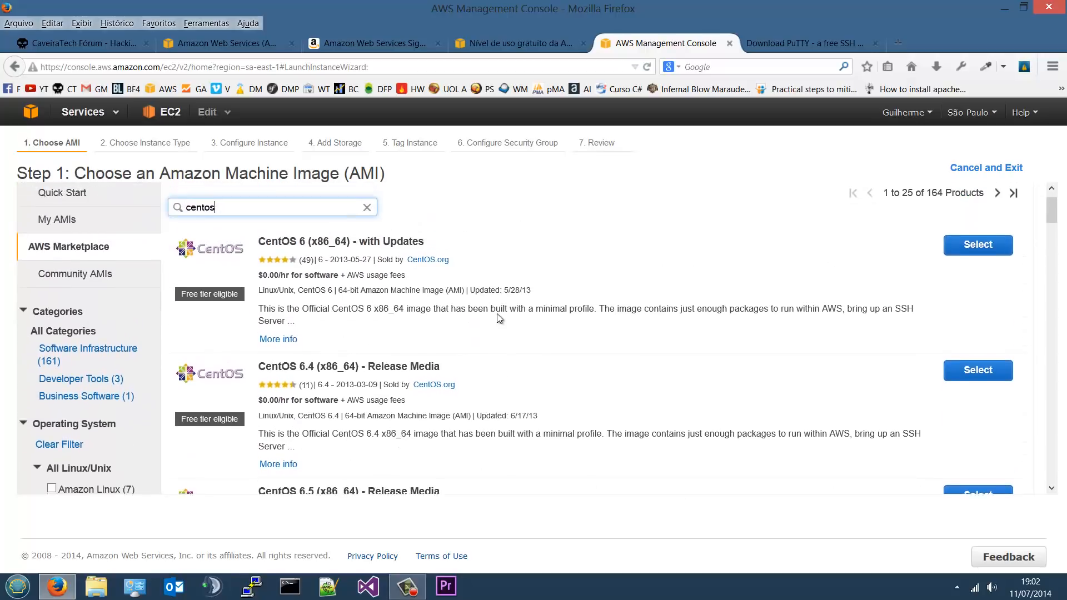
scroll(497, 315, down, 4)
scroll(311, 267, up, 4)
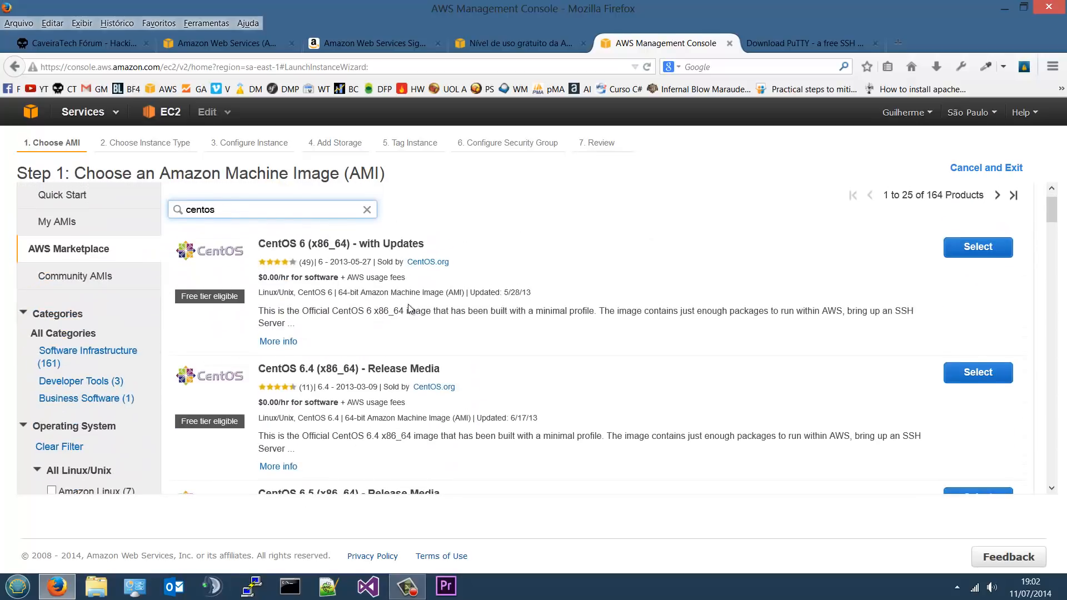
scroll(417, 344, down, 3)
scroll(424, 382, down, 5)
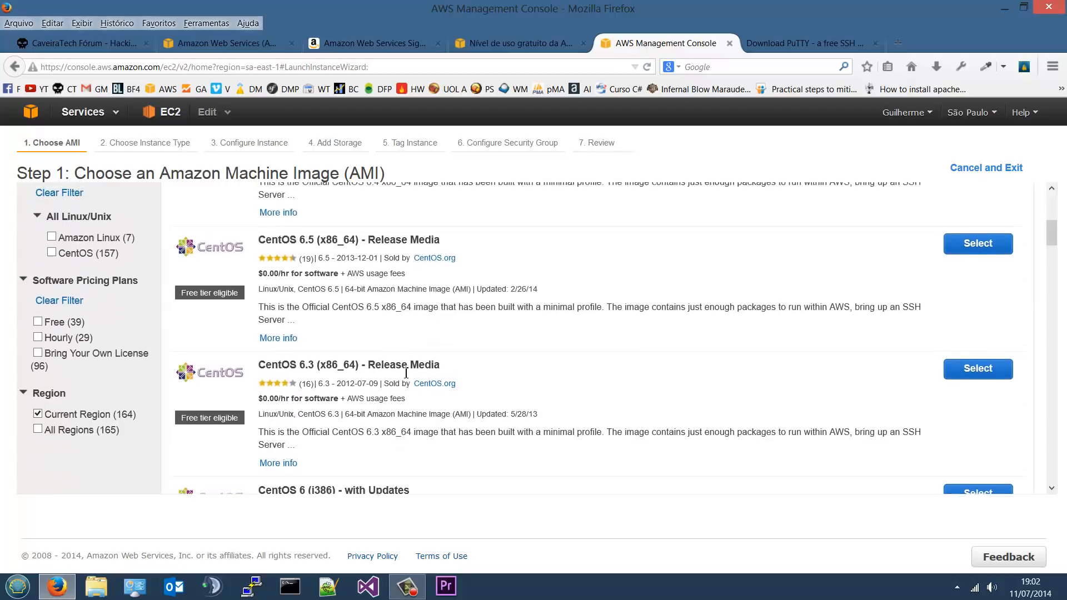
drag(1051, 242, 1057, 194)
Return to the quick start AMIs and choose Ubuntu Server 14.04 LTS (HVM), SSD Volume Type for the instance
click(66, 231)
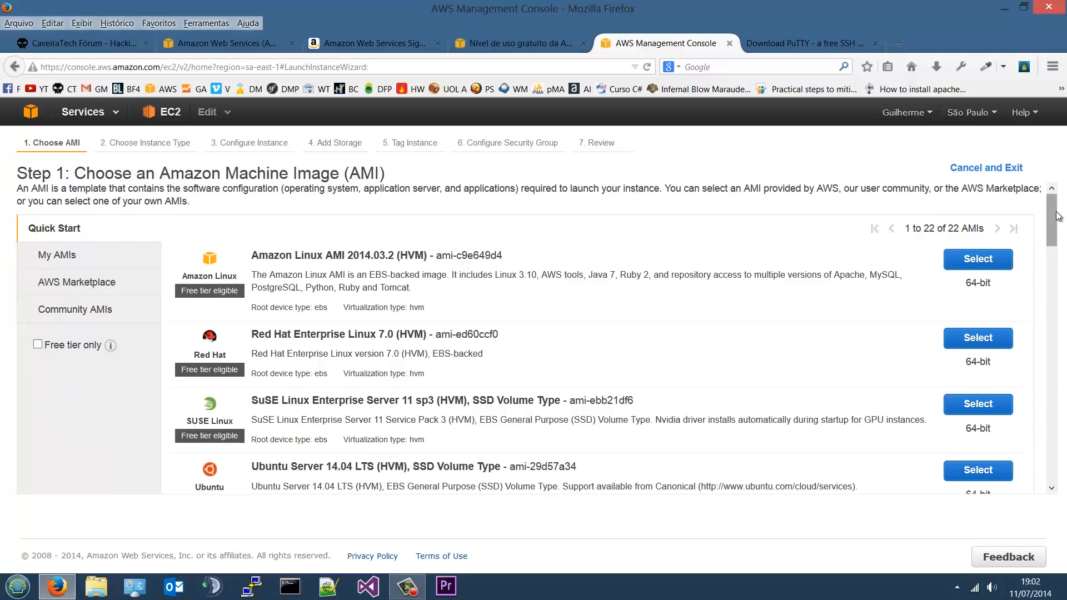
scroll(487, 363, down, 3)
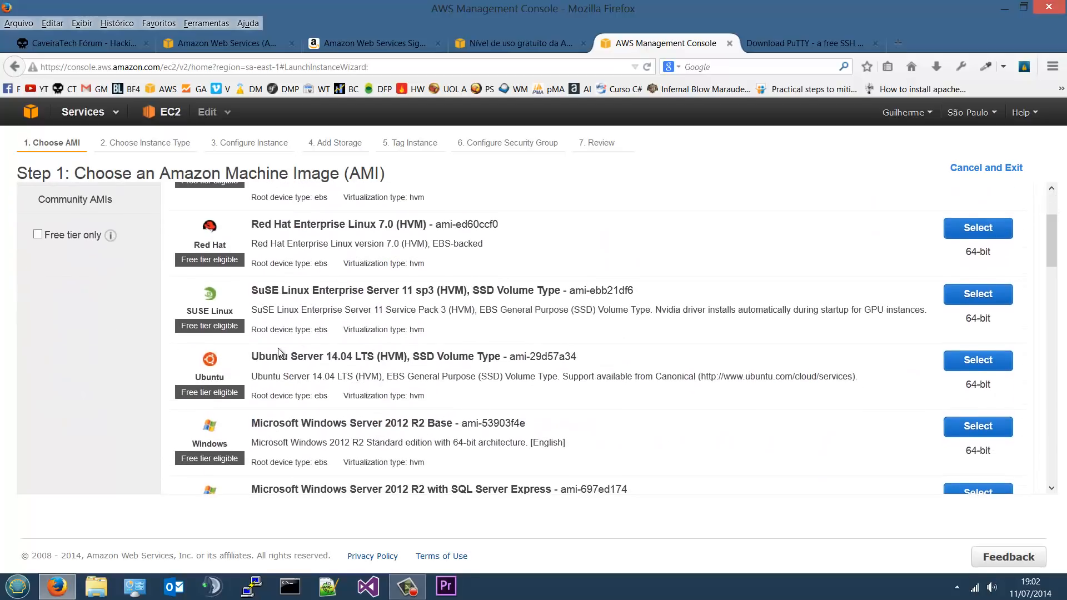
drag(252, 357, 359, 356)
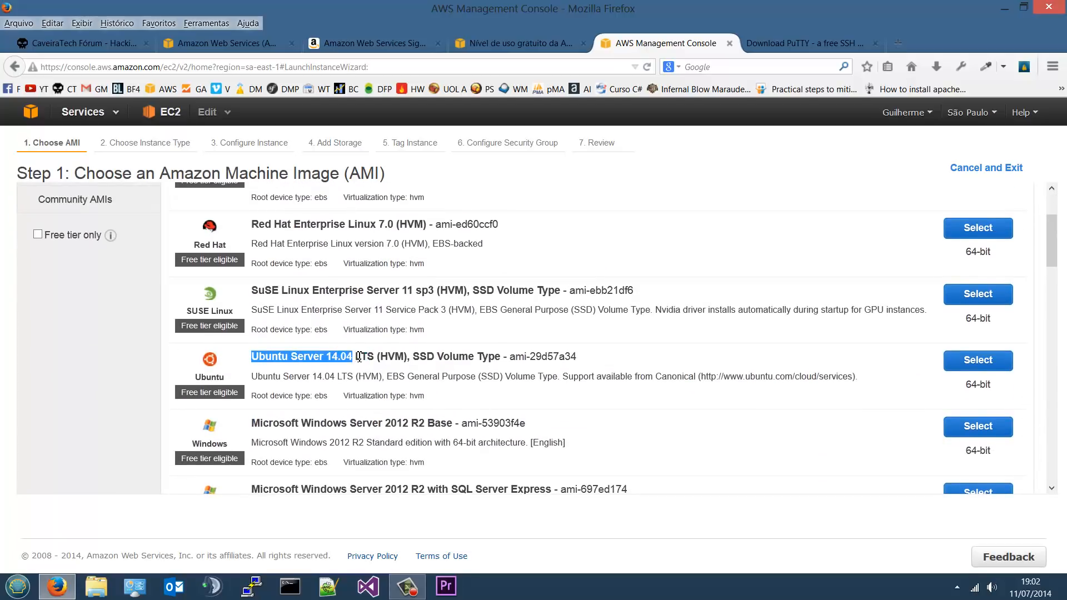
double_click(351, 359)
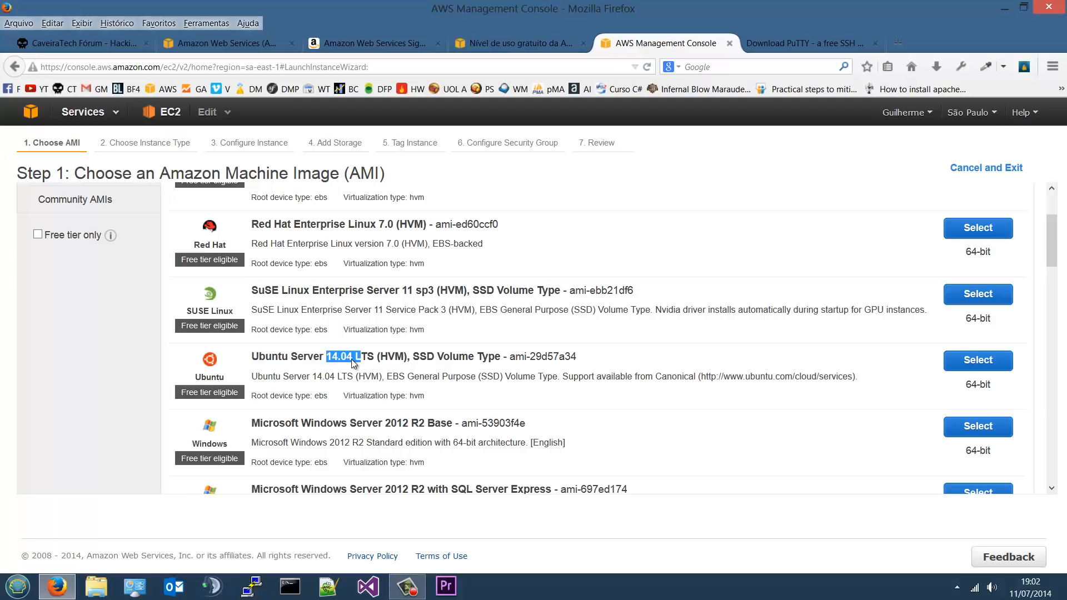
click(352, 360)
drag(325, 359, 670, 392)
drag(666, 393, 403, 356)
click(295, 361)
click(384, 361)
click(404, 360)
mouse_move(408, 361)
mouse_down()
mouse_move(251, 358)
mouse_move(408, 360)
mouse_up()
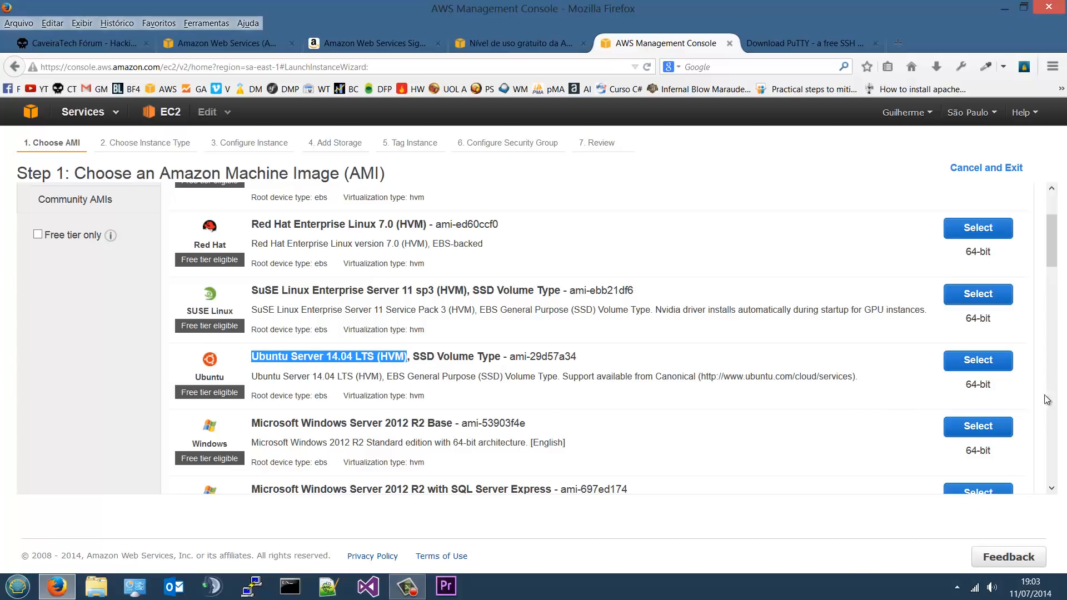
click(989, 391)
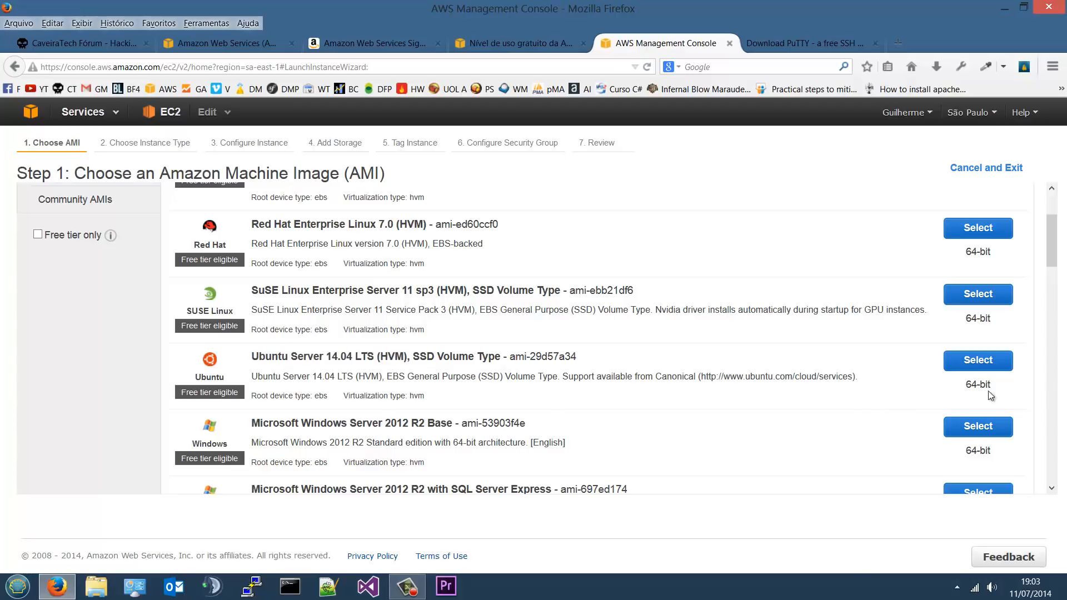
click(971, 362)
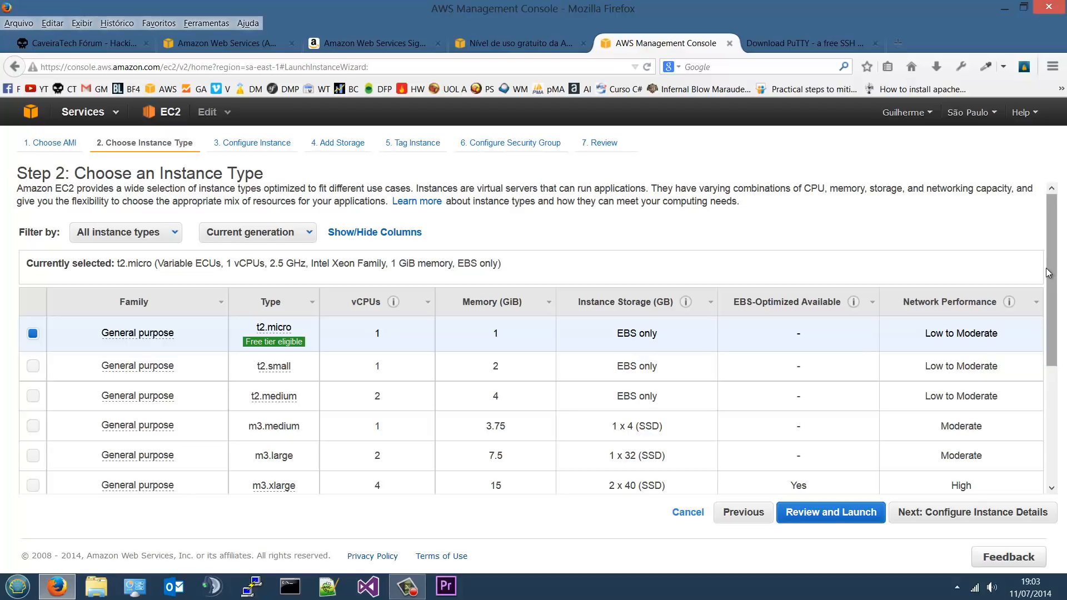
Examine the t2.micro type's free tier note, vCPUs, memory and EBS-only storage, and compare it with the larger instance types
drag(1051, 240, 1042, 167)
drag(242, 325, 307, 347)
click(241, 325)
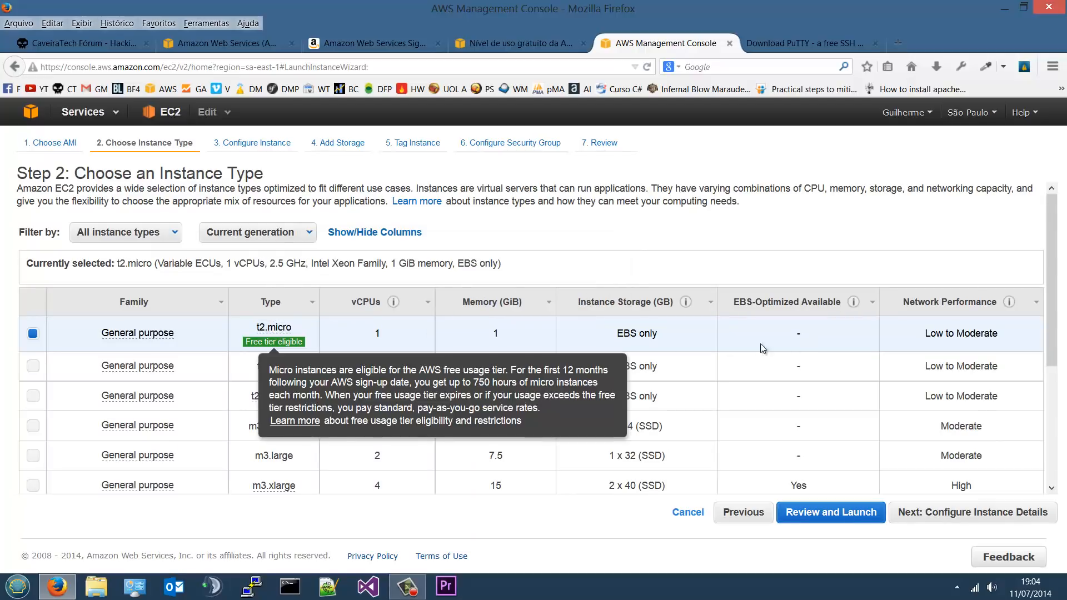
click(395, 335)
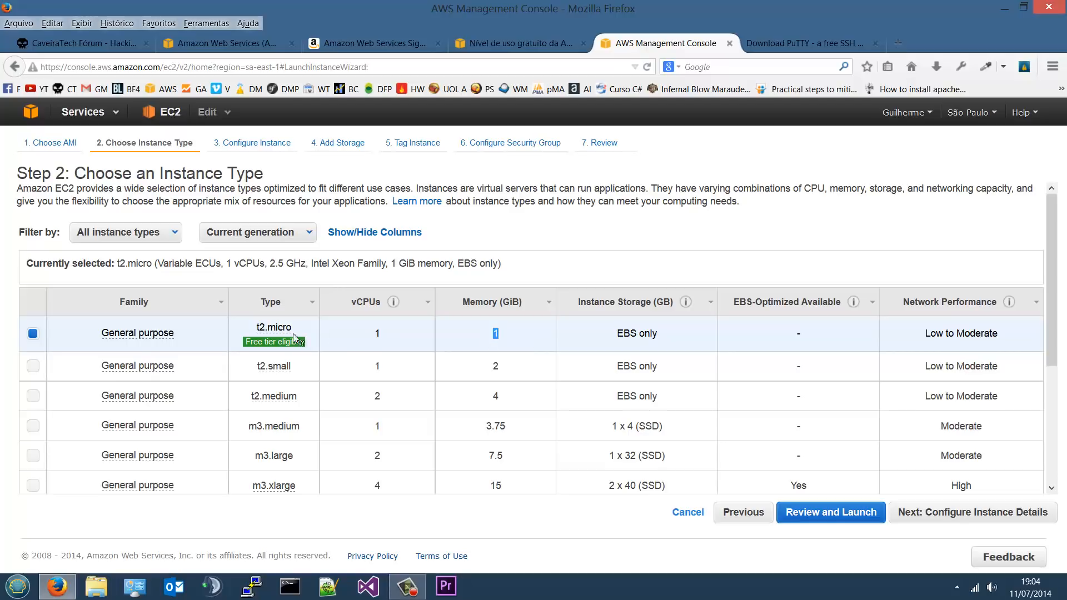
mouse_move(267, 335)
triple_click(631, 323)
click(685, 336)
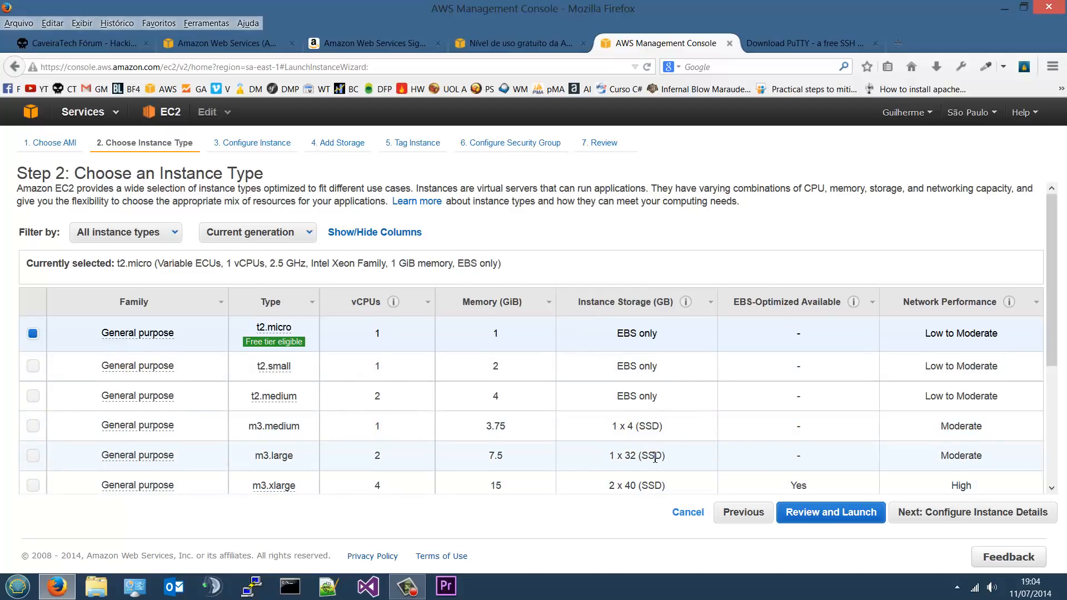
scroll(658, 443, down, 1)
scroll(658, 443, down, 5)
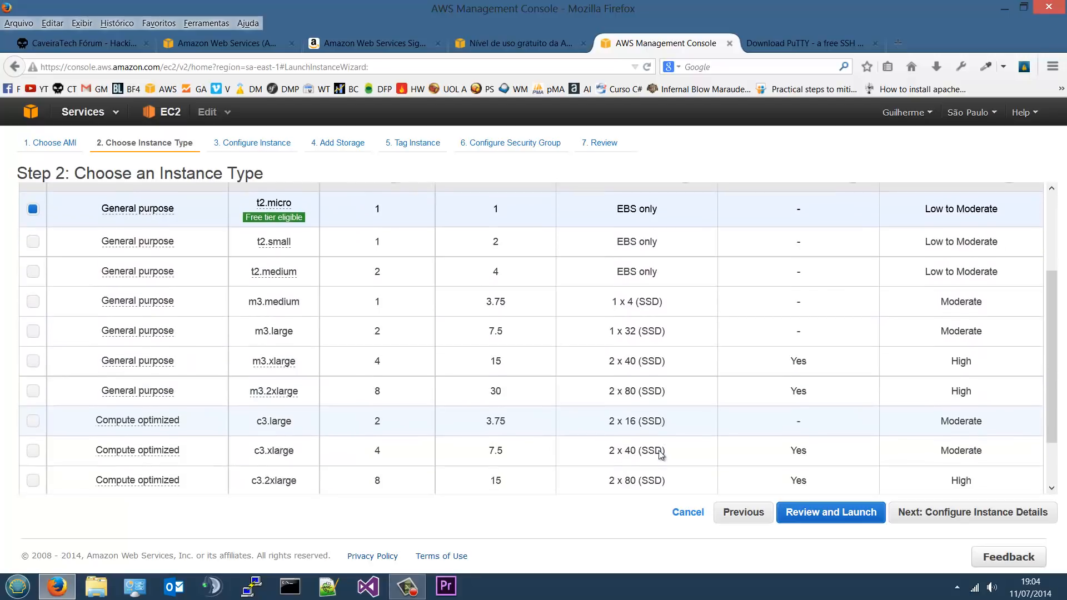
scroll(665, 450, up, 6)
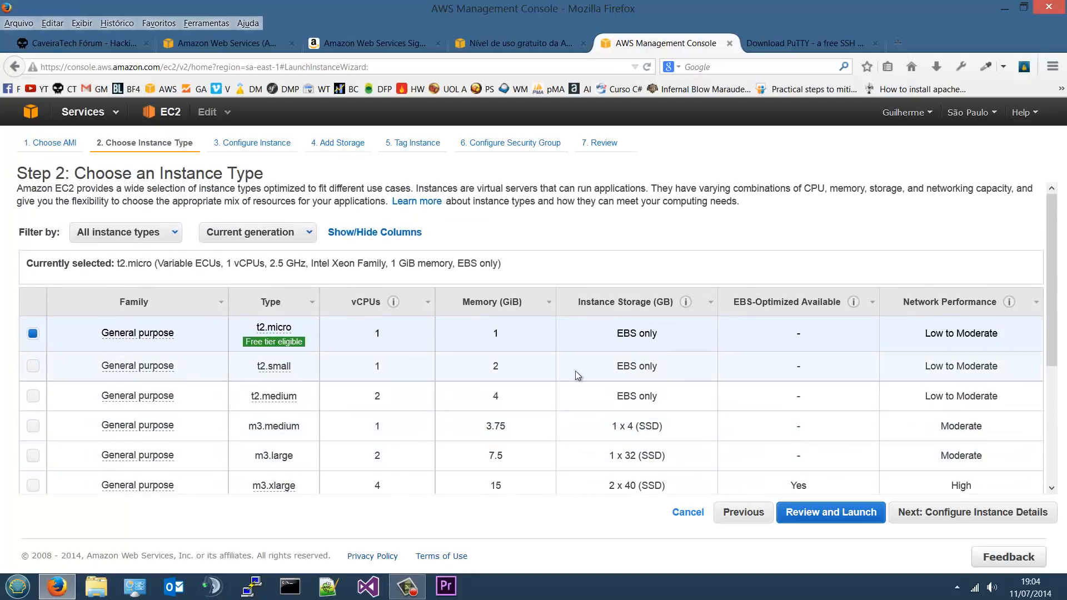
Check the available instance type and generation filter options, leaving All instance types and Current generation selected
click(161, 235)
click(259, 232)
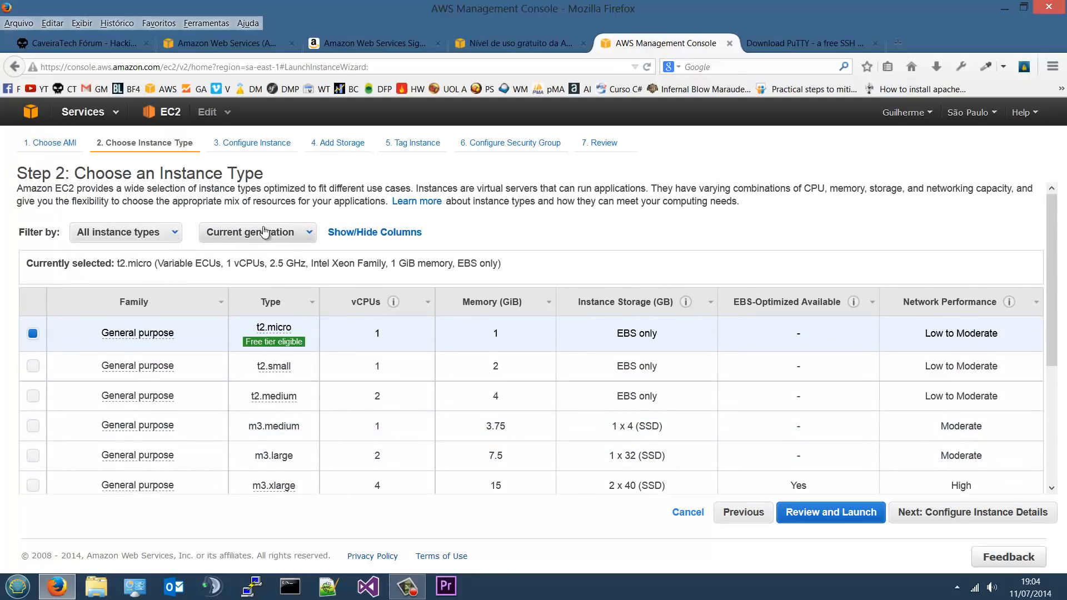
click(119, 242)
click(146, 237)
click(147, 238)
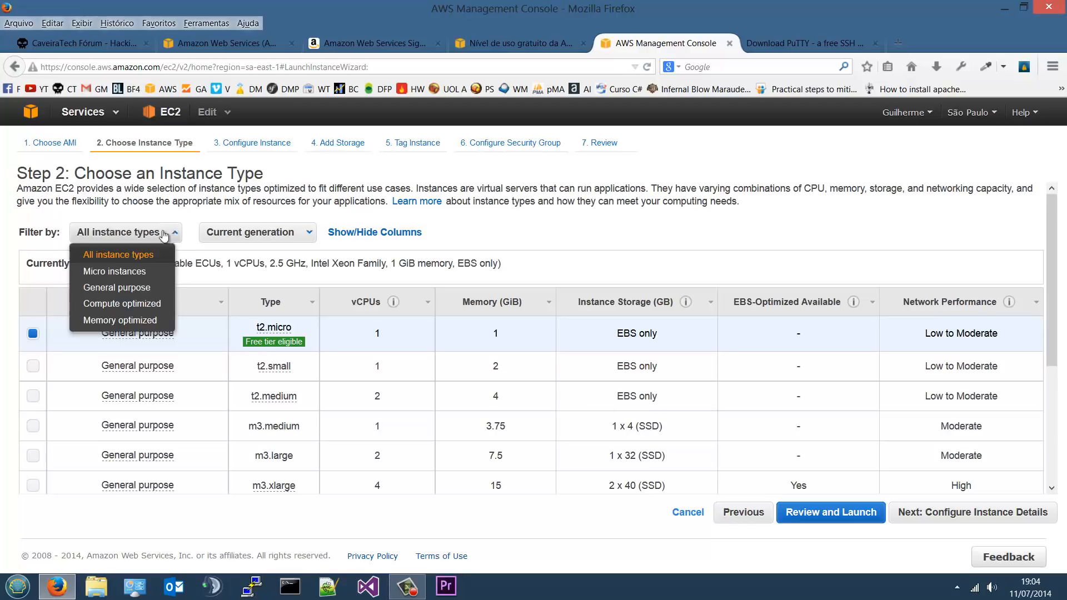
click(270, 237)
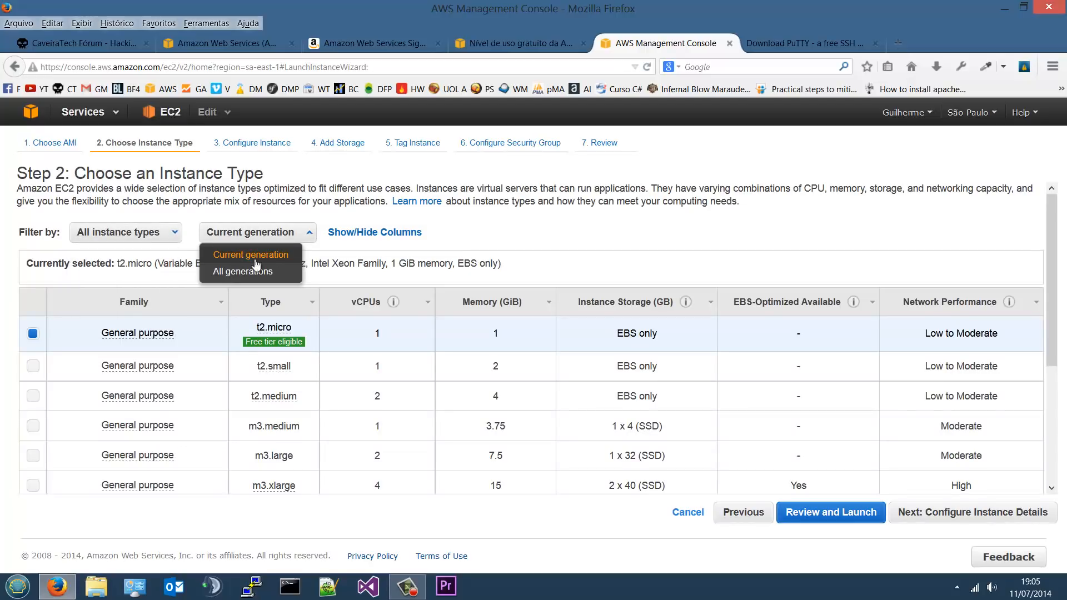
click(699, 332)
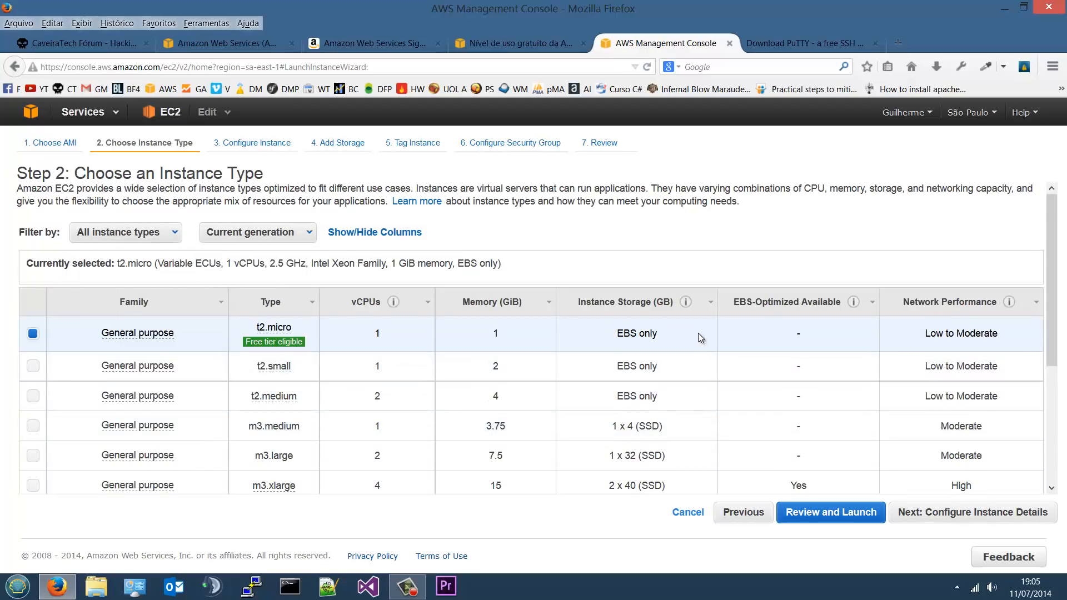
Show all instance generations and examine the t1.micro type's free tier note and the reason it is disabled
scroll(424, 331, down, 1)
scroll(285, 239, up, 1)
click(286, 232)
click(243, 271)
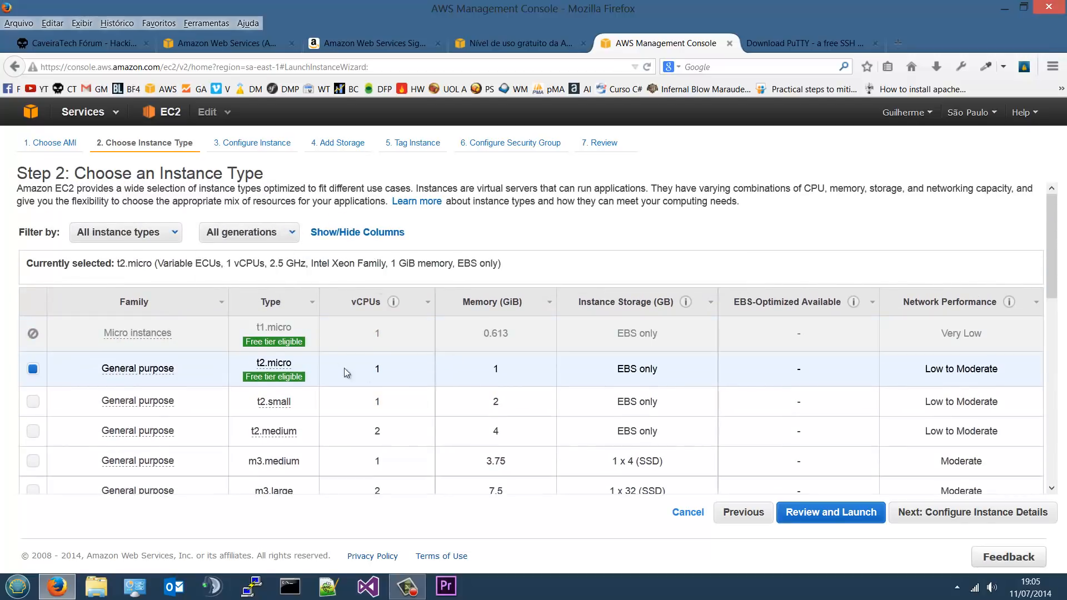
drag(255, 327, 581, 340)
click(476, 332)
click(332, 336)
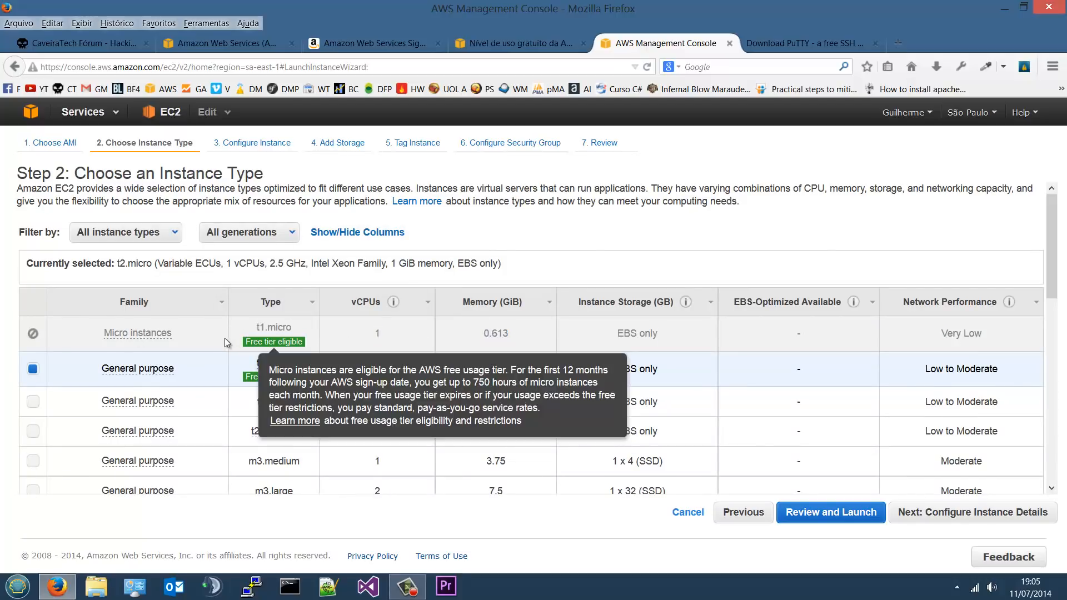
mouse_move(41, 322)
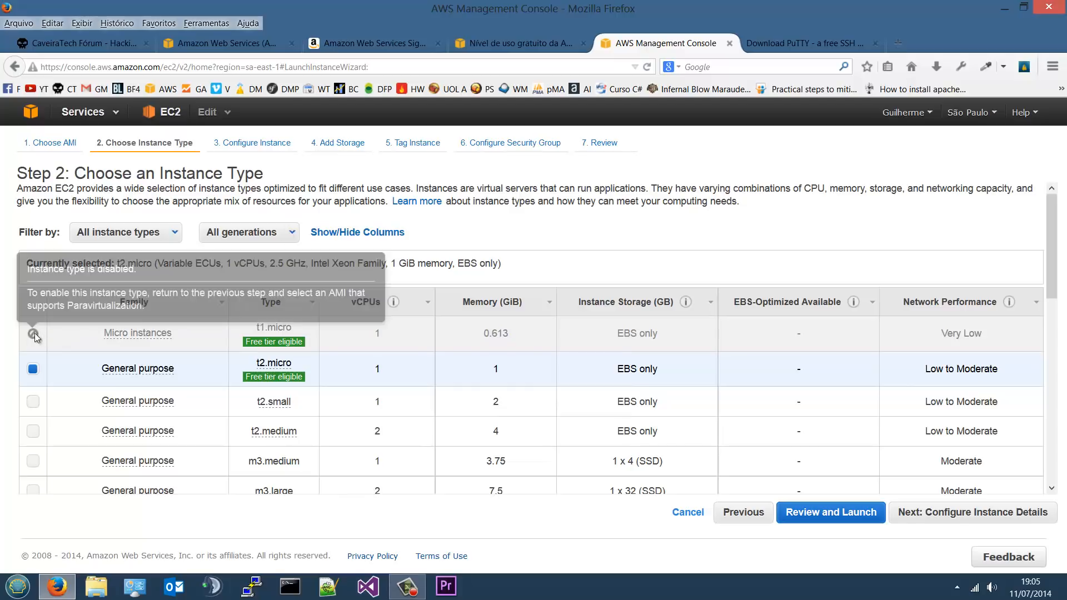
drag(68, 307, 221, 313)
click(221, 317)
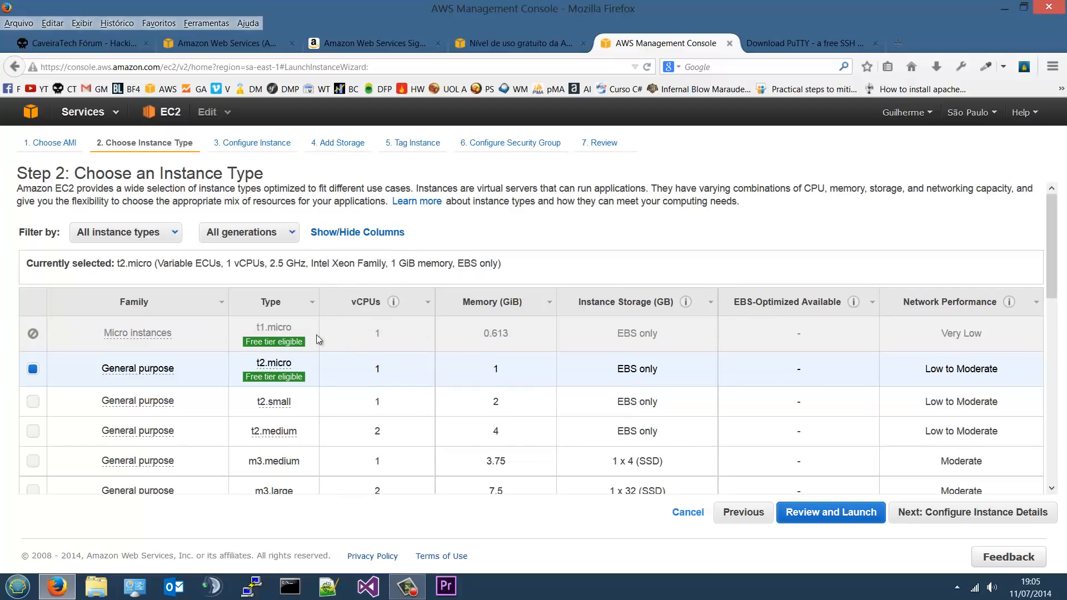
mouse_move(32, 340)
Compare the t2.micro type's network performance with the compute optimized c3 types, including their family description, vCPUs, memory and storage
drag(925, 348, 994, 339)
drag(908, 329, 1036, 335)
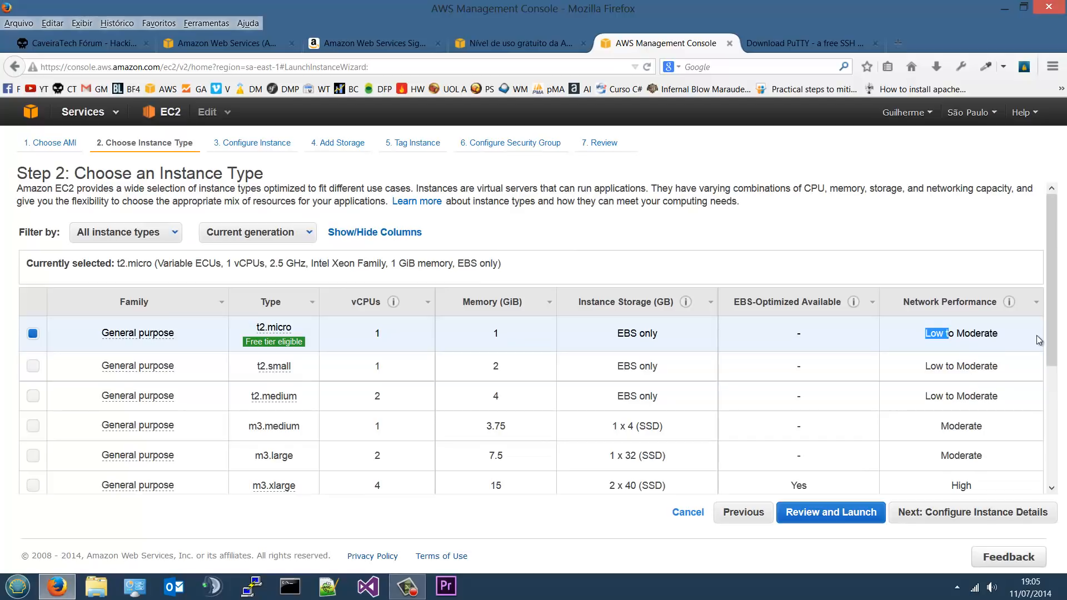
click(1028, 329)
scroll(987, 446, down, 5)
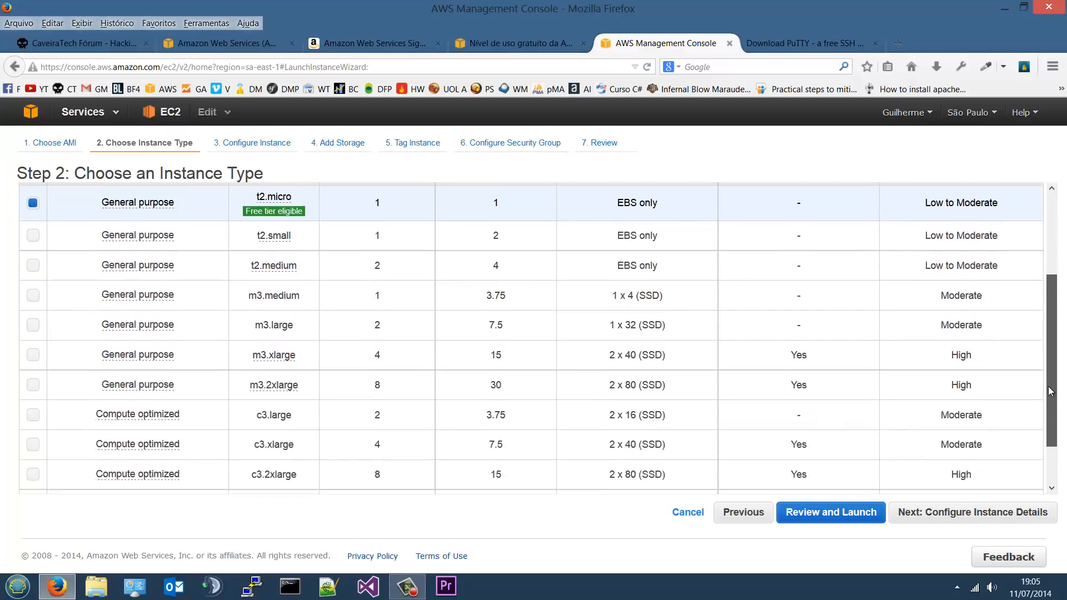
mouse_move(989, 446)
mouse_down()
mouse_move(899, 448)
mouse_move(1009, 443)
mouse_move(936, 311)
mouse_move(887, 402)
mouse_move(976, 446)
mouse_up()
click(899, 449)
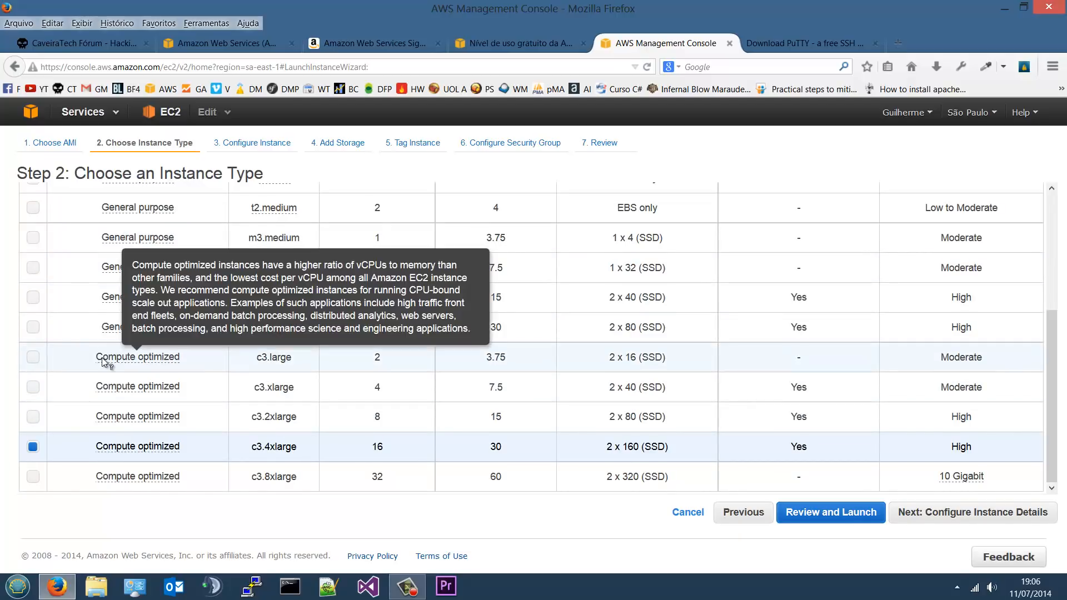
scroll(211, 462, up, 1)
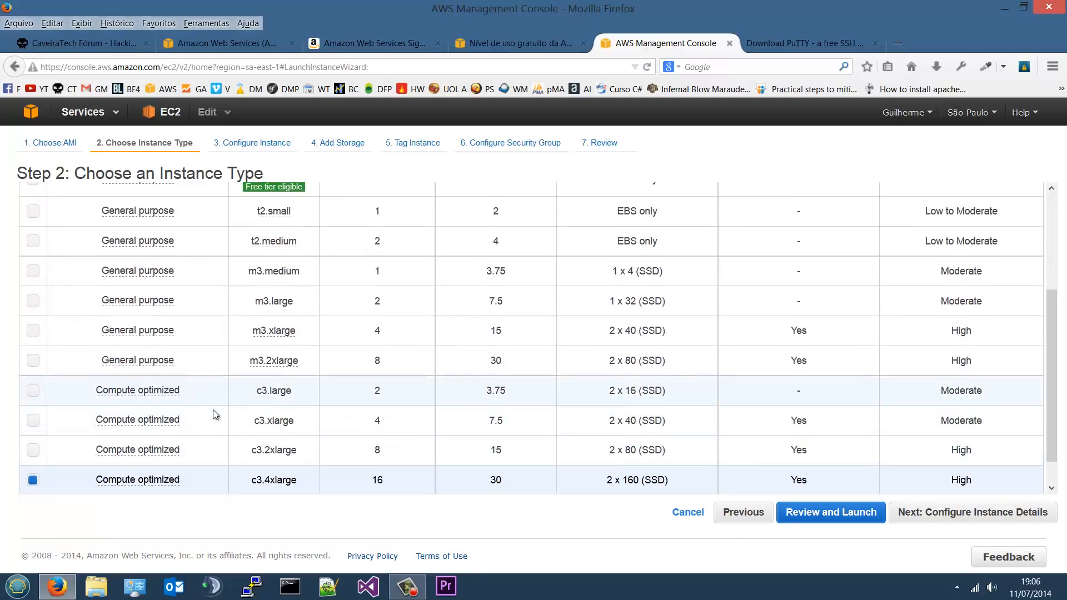
scroll(213, 409, down, 1)
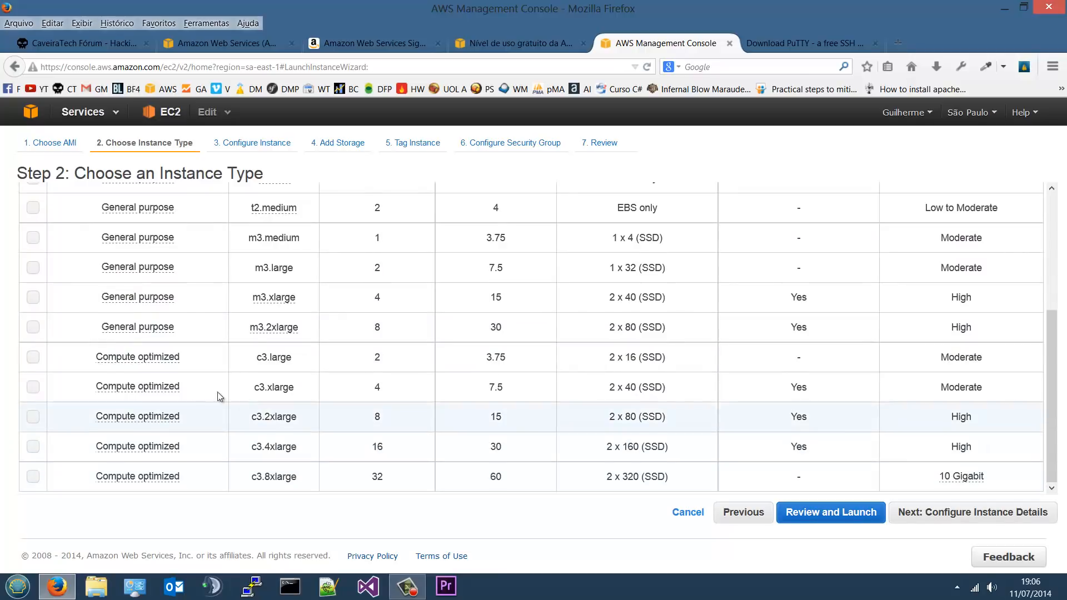
drag(85, 361, 201, 367)
click(201, 366)
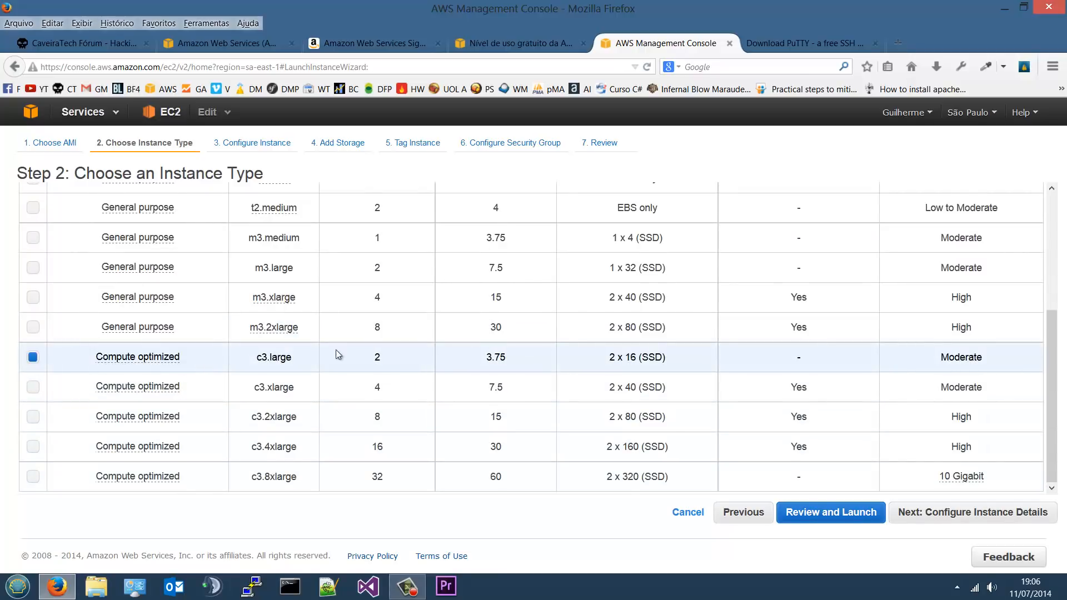
drag(539, 362, 538, 363)
Choose the t2.micro instance type and continue to configuring the instance details
scroll(1059, 355, up, 5)
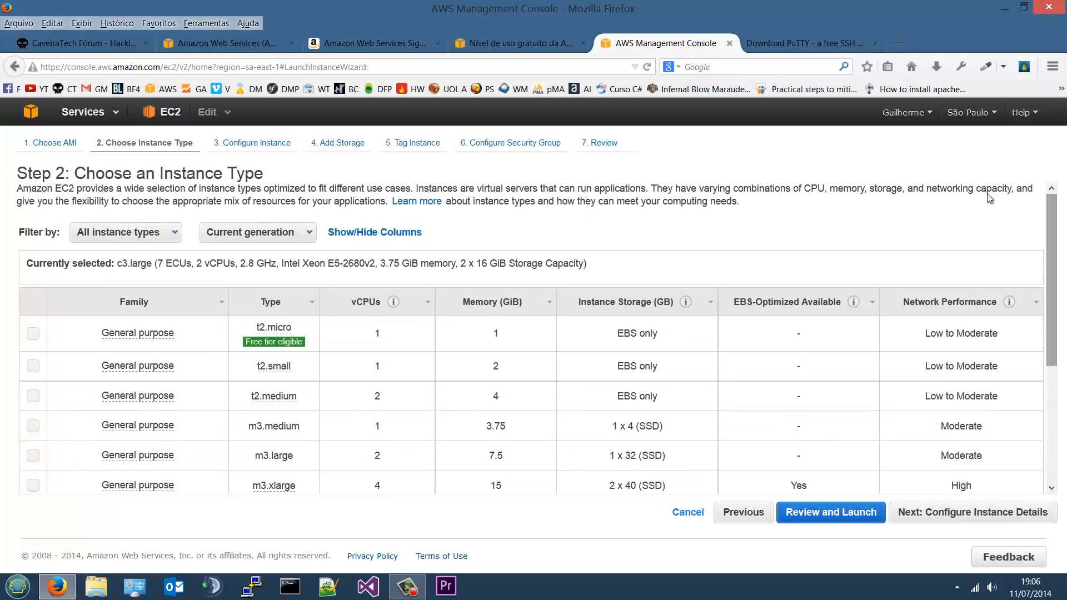
click(408, 328)
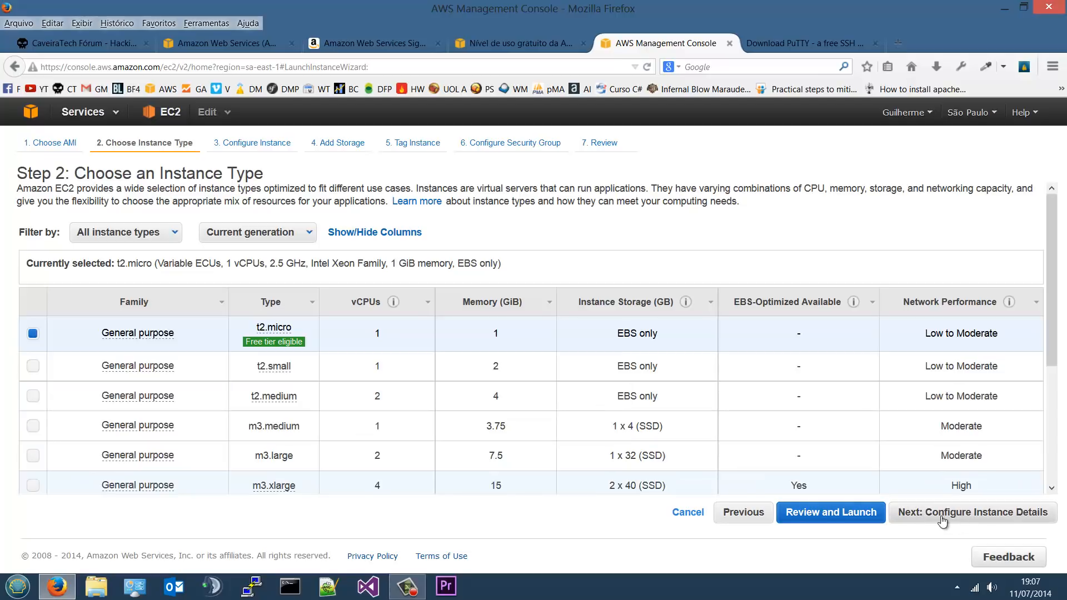
click(975, 518)
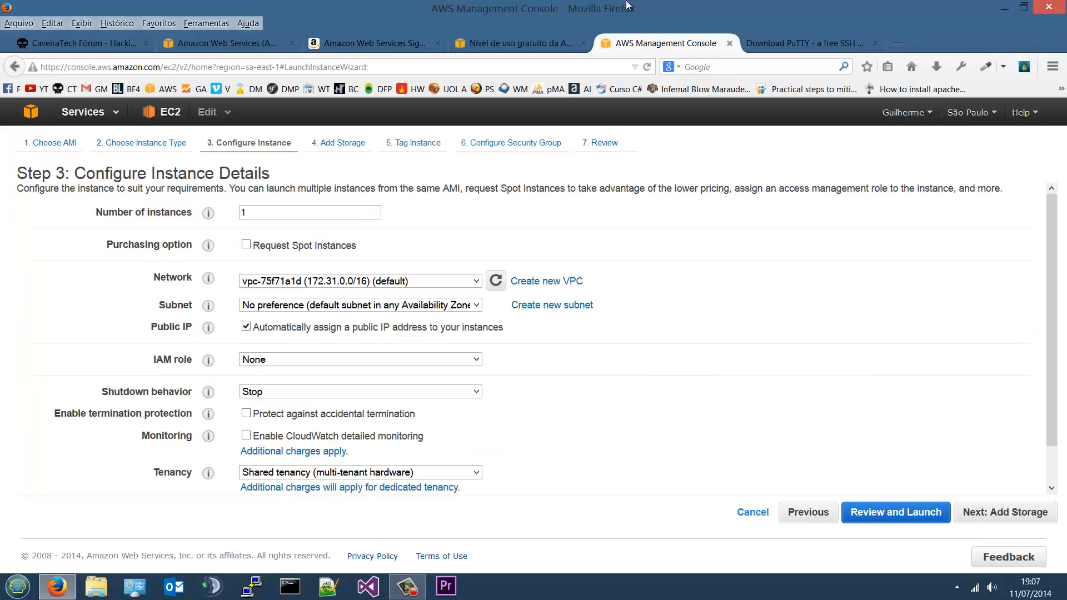
Examine the number of instances and the options for requesting Spot Instances, leaving one instance and no Spot request
double_click(272, 213)
click(269, 221)
drag(266, 215, 229, 215)
click(267, 215)
double_click(287, 217)
click(246, 245)
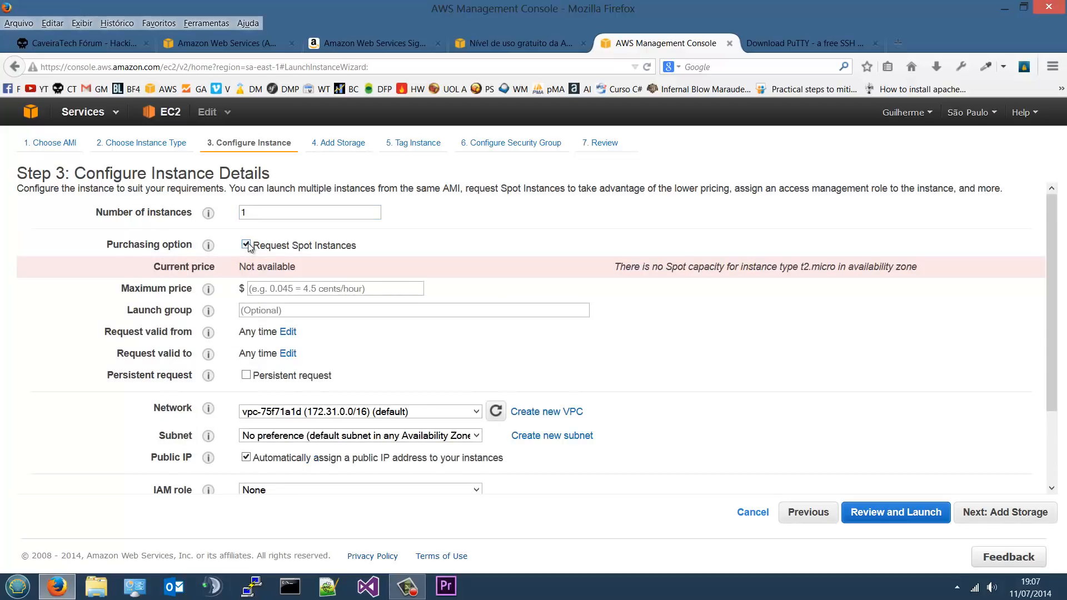
click(247, 245)
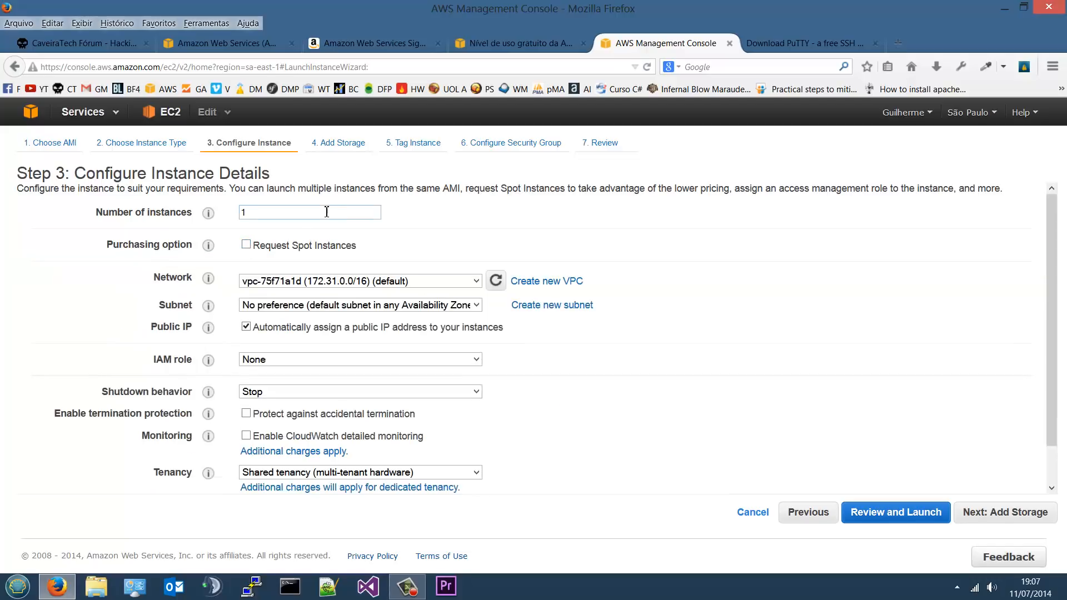
drag(355, 245, 290, 222)
click(331, 207)
Set the instance's subnet to subnet-77f71a1f (172.31.16.0/20), the default in sa-east-1a
click(288, 305)
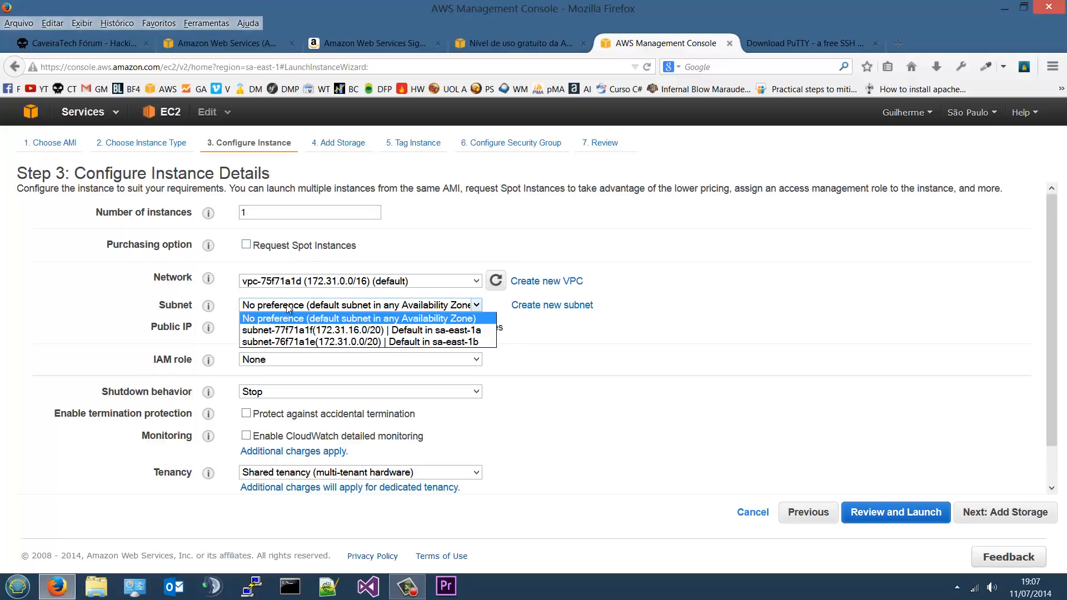
click(259, 307)
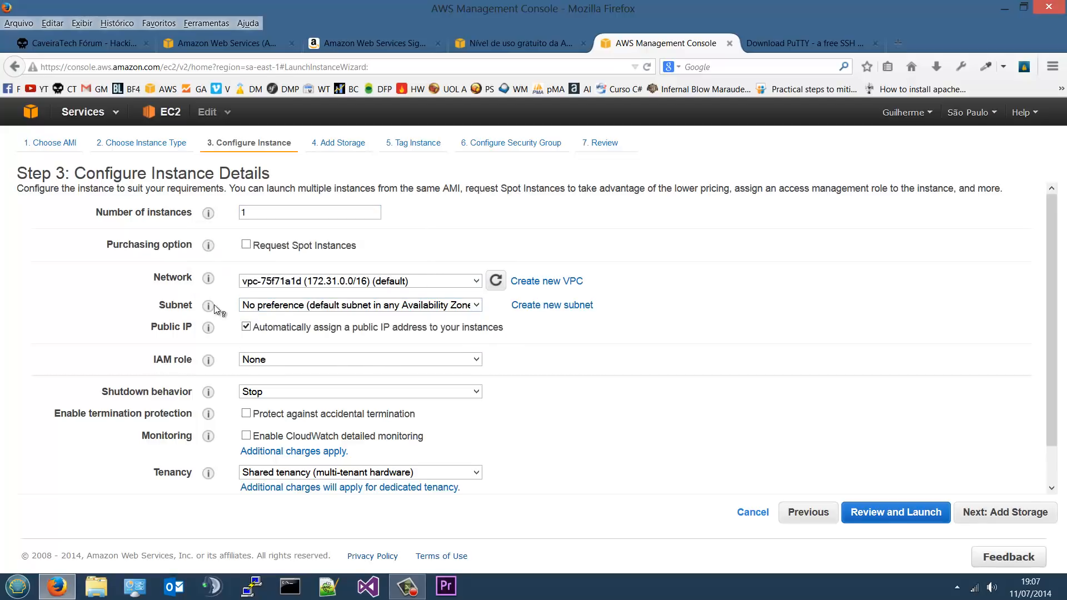
click(277, 307)
click(300, 328)
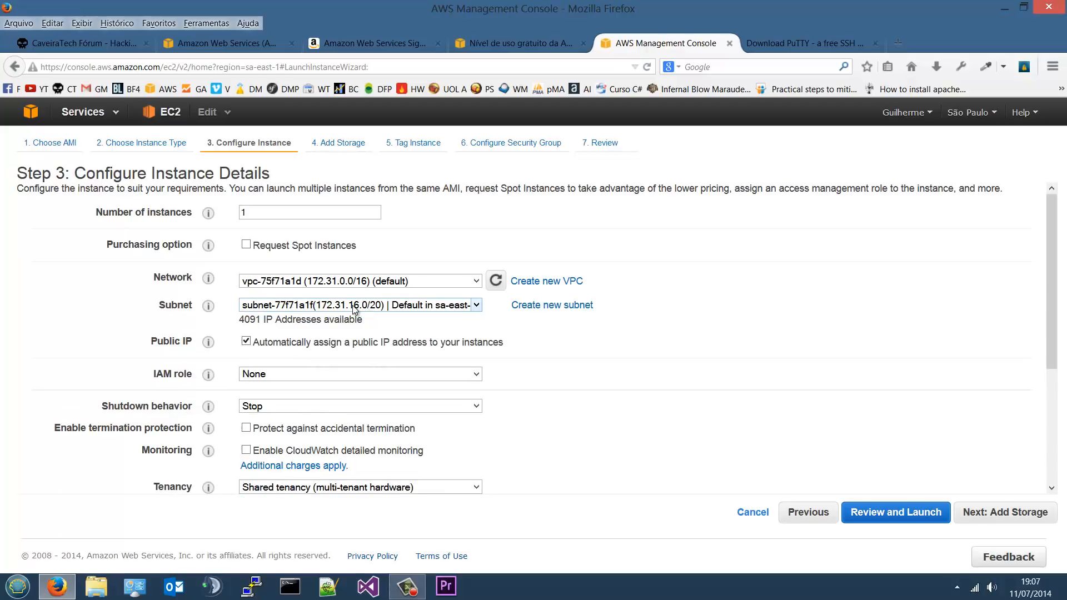
Compare the available subnets with the list of AWS regions, keeping South America (São Paulo) and the sa-east-1a subnet
click(355, 309)
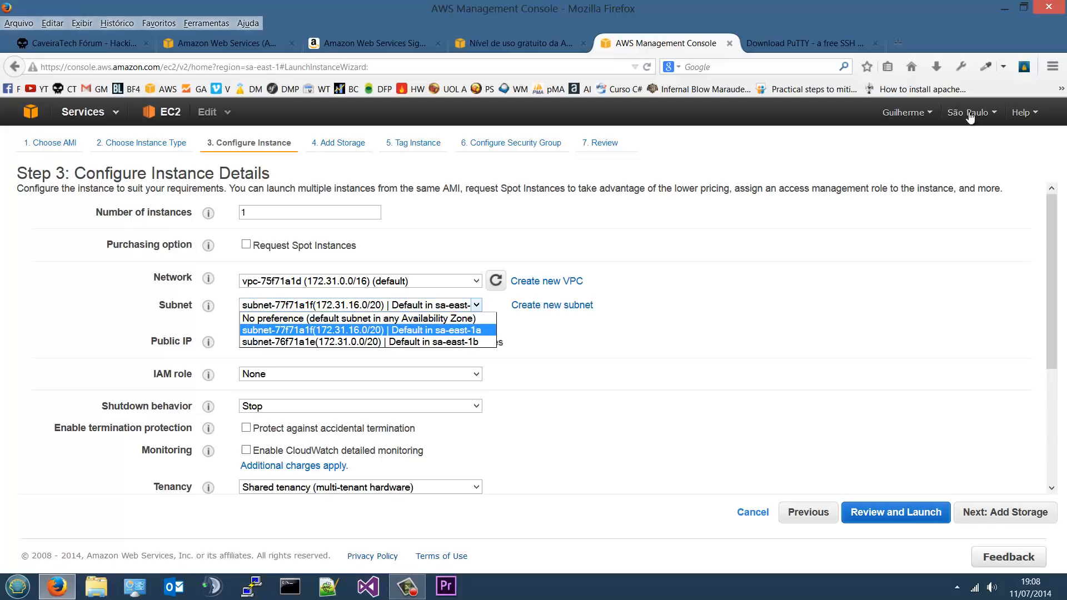
click(994, 120)
click(995, 120)
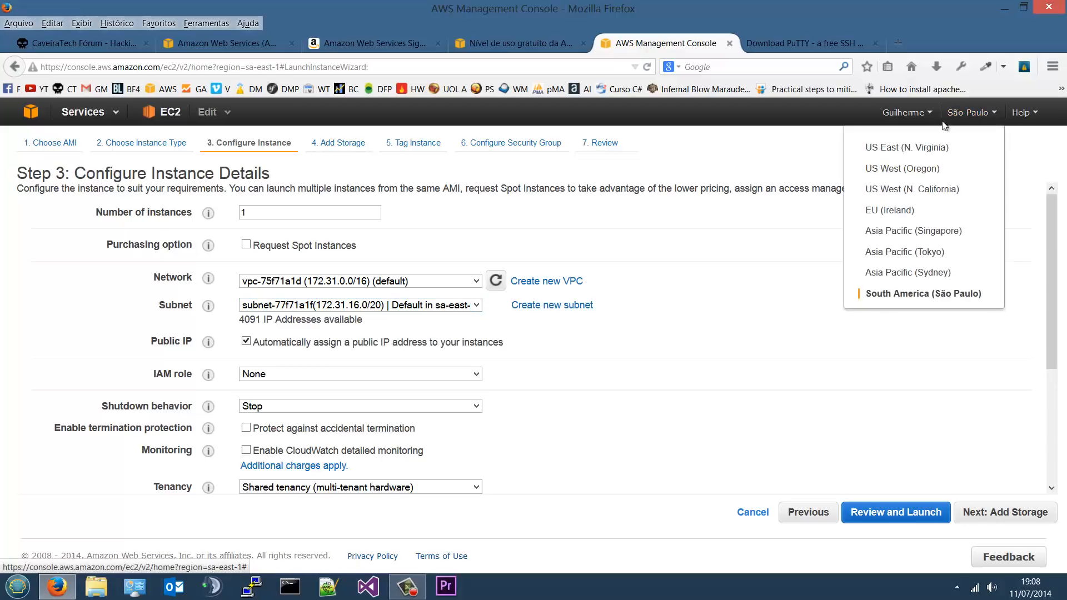
click(978, 113)
click(439, 306)
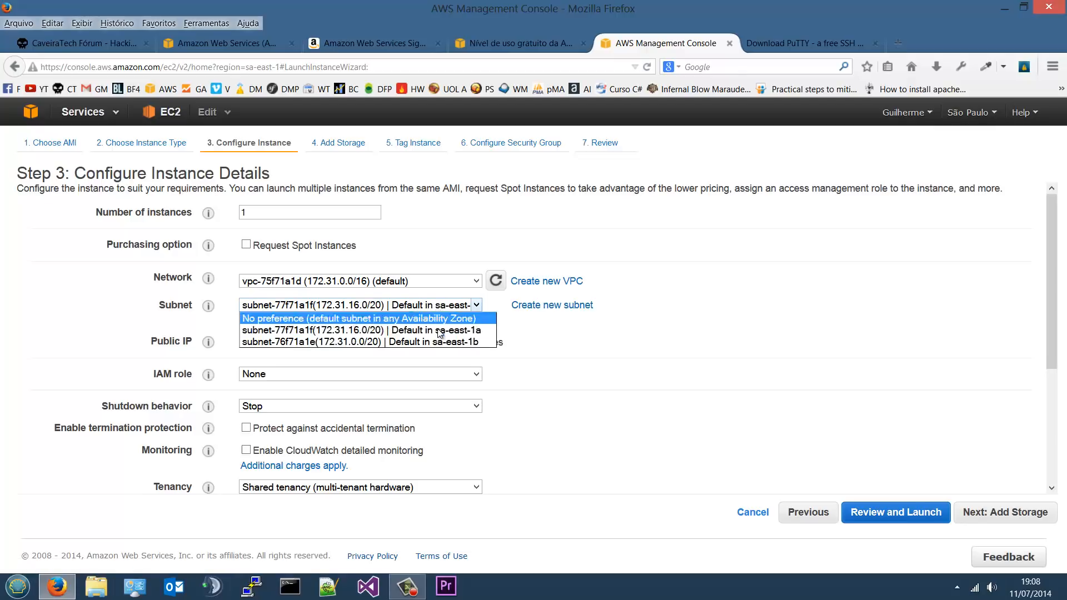
click(480, 332)
click(477, 305)
click(474, 335)
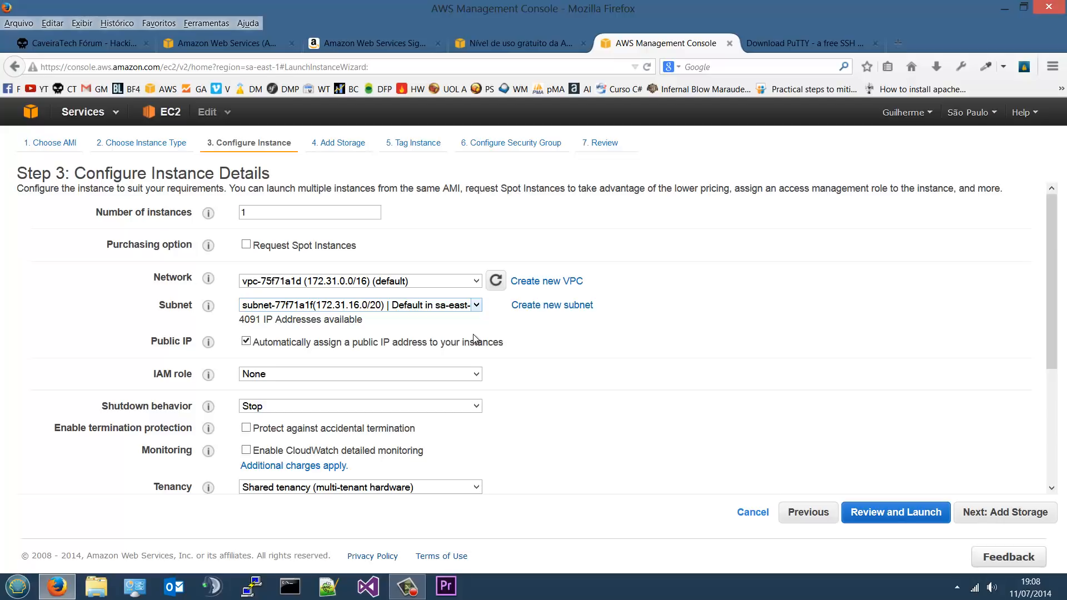
Check the public IP assignment setting and the available IAM roles, leaving automatic assignment on and the role at None
mouse_move(208, 343)
scroll(398, 359, down, 2)
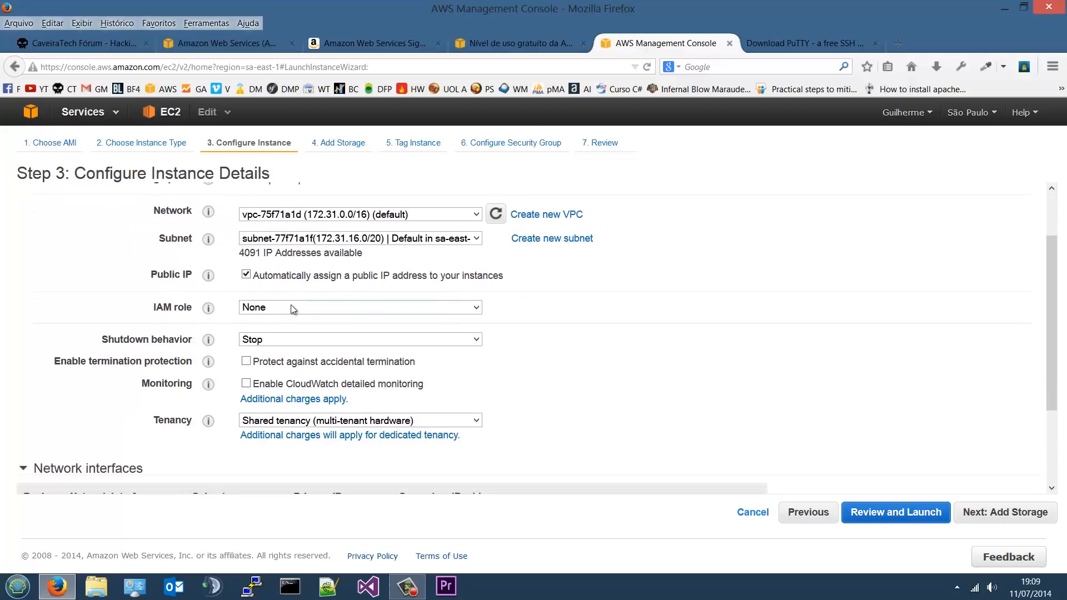
click(314, 312)
click(309, 307)
Check the shutdown behavior options and the termination protection setting, leaving Stop selected and protection off
click(306, 340)
click(305, 341)
scroll(348, 364, down, 1)
drag(101, 306, 191, 314)
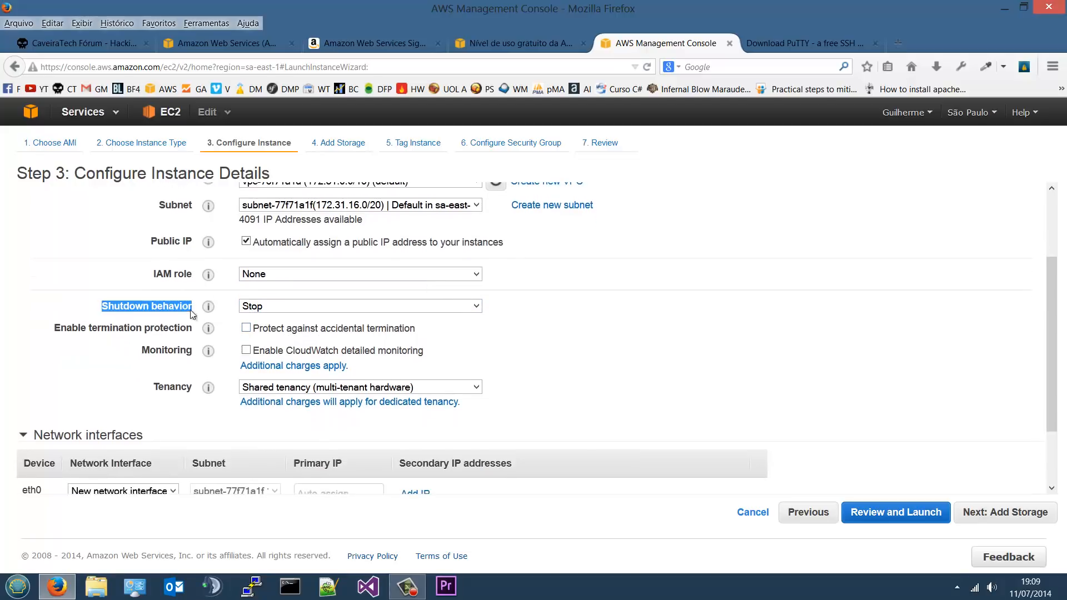
click(308, 307)
click(508, 327)
click(600, 312)
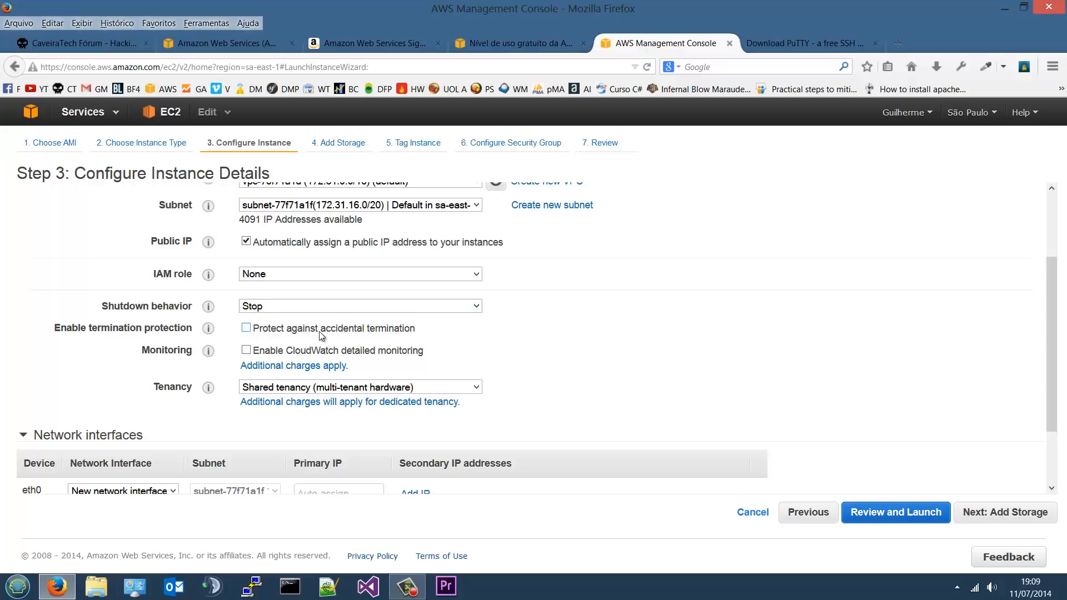
scroll(265, 309, down, 1)
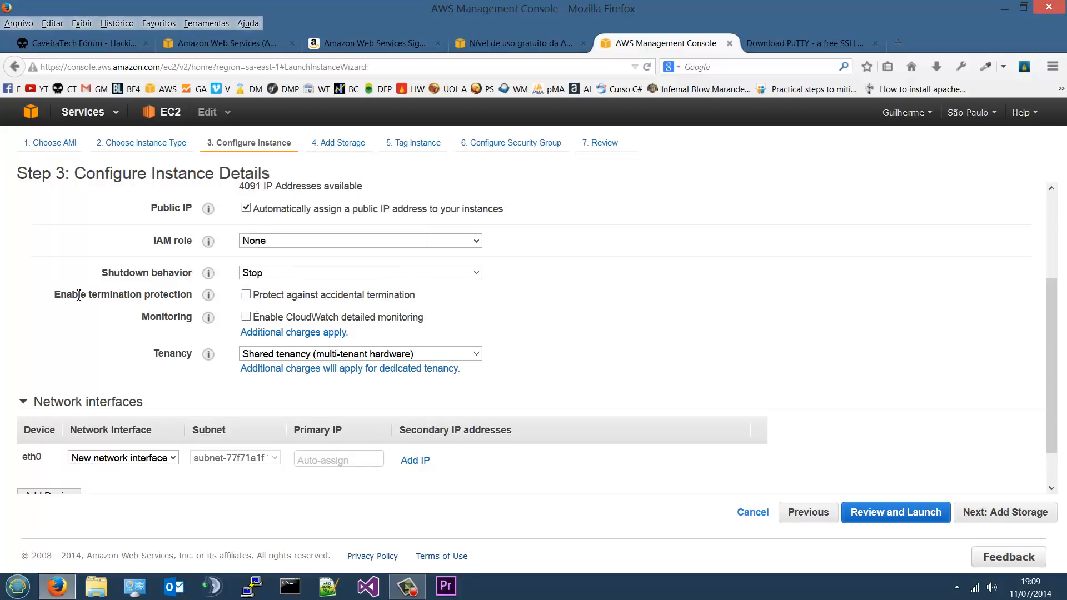
drag(72, 296, 186, 300)
click(220, 295)
Enable CloudWatch detailed monitoring for the instance
scroll(508, 306, down, 1)
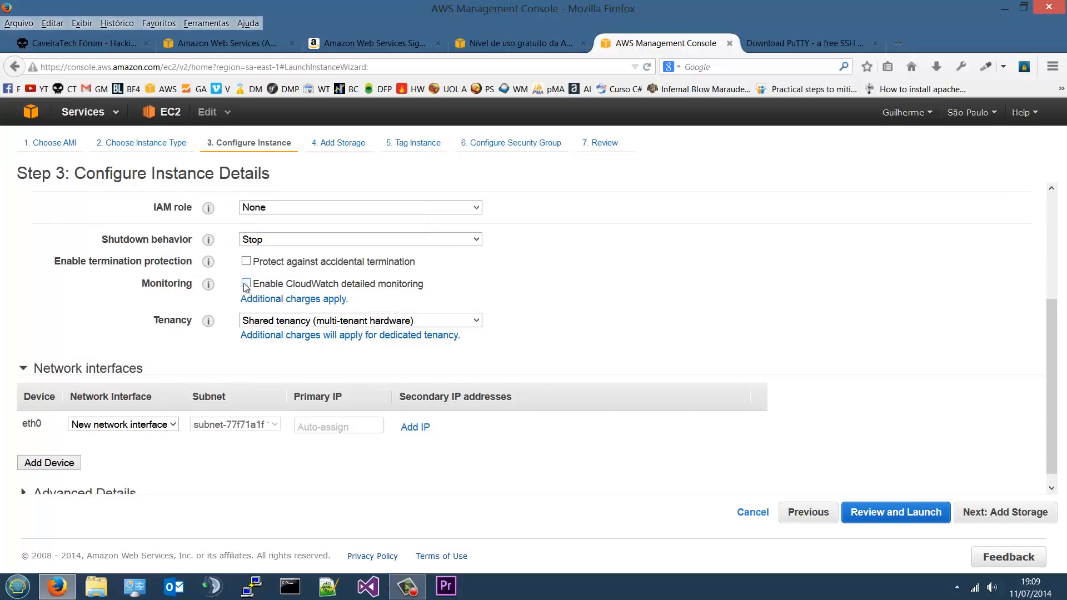
drag(151, 283, 174, 285)
click(288, 287)
drag(278, 287, 423, 293)
click(334, 288)
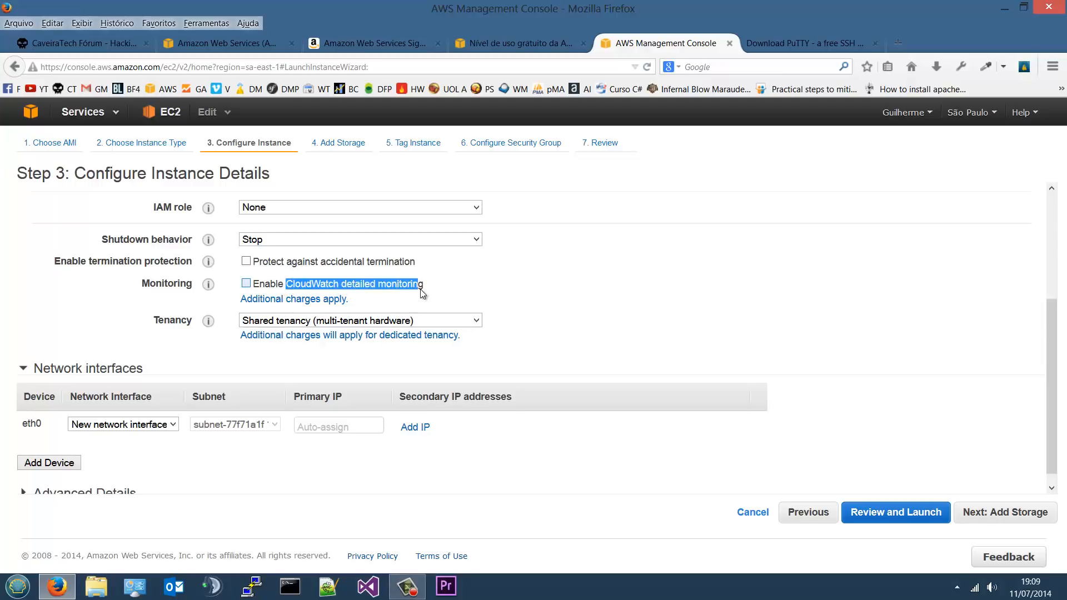
click(289, 284)
click(289, 284)
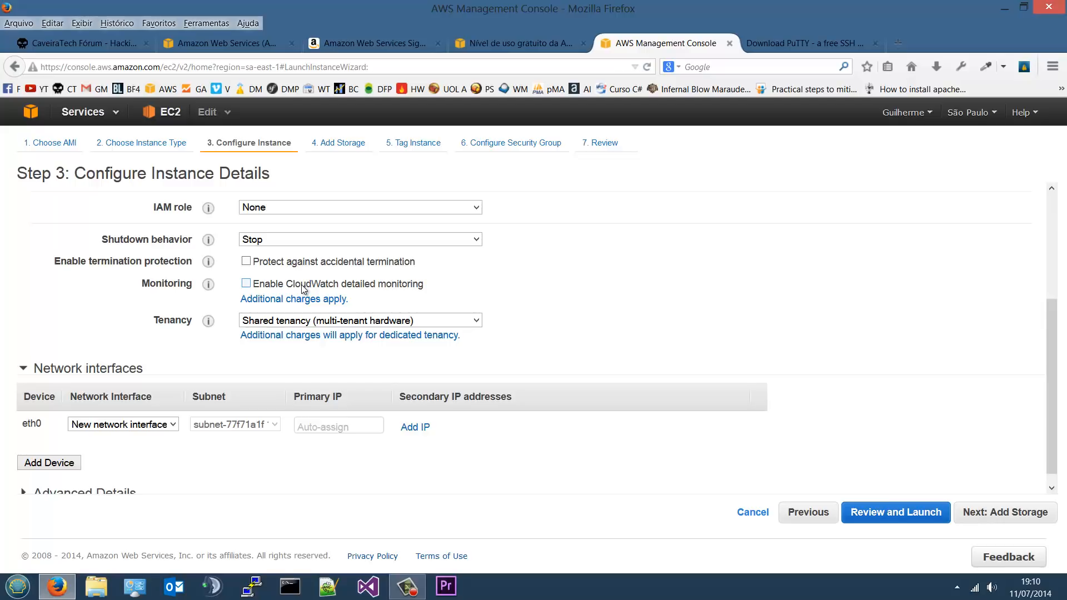
click(304, 287)
mouse_move(286, 284)
mouse_down()
mouse_move(429, 285)
mouse_move(268, 286)
mouse_up()
click(425, 286)
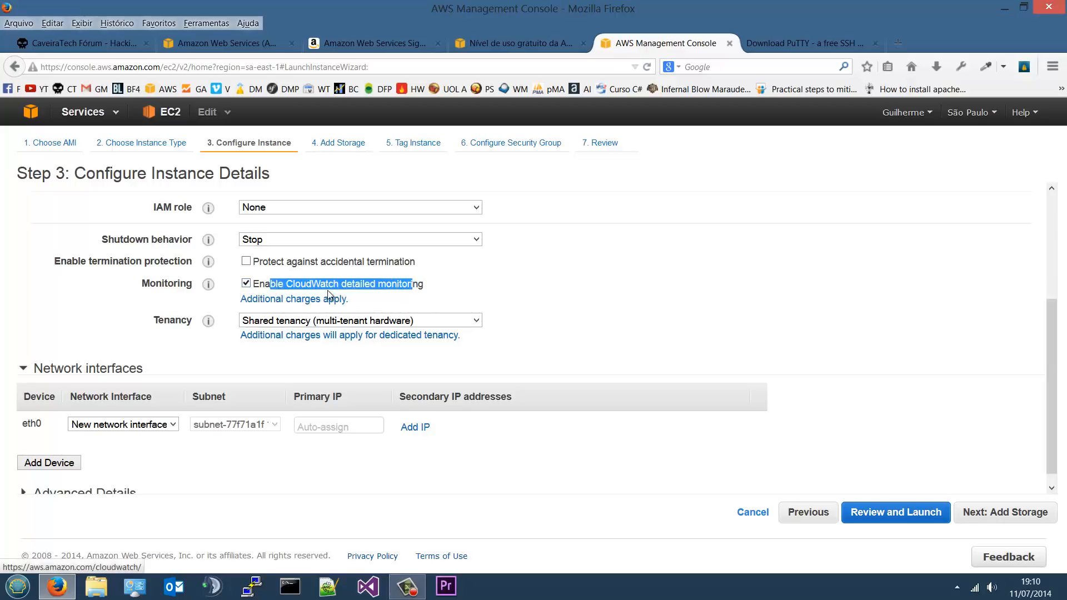
click(286, 288)
click(345, 282)
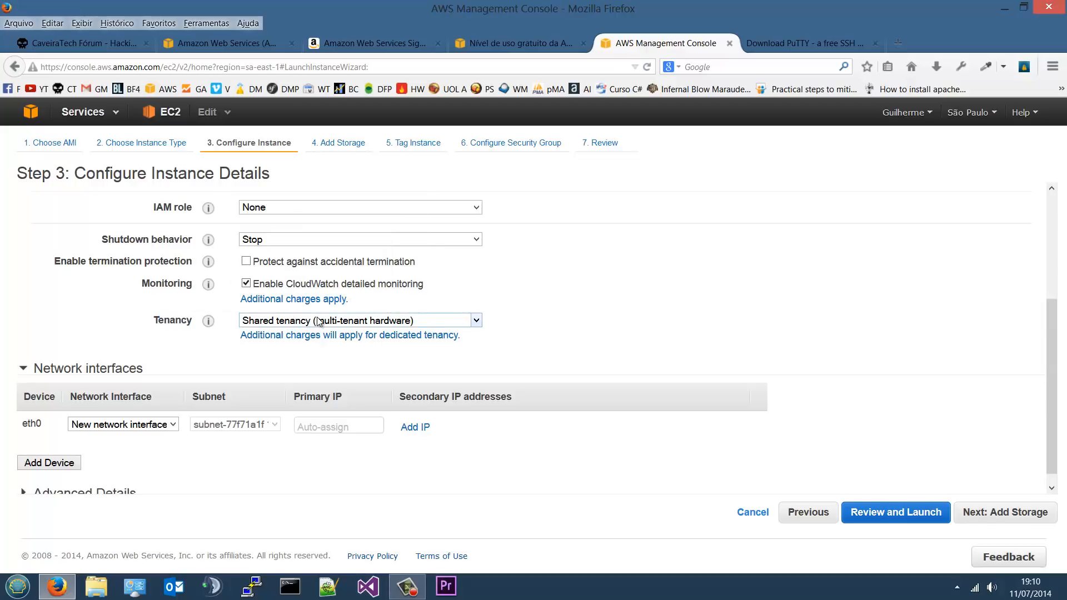
Compare the shared and dedicated tenancy options, keeping Shared tenancy (multi-tenant hardware) for the instance
click(340, 321)
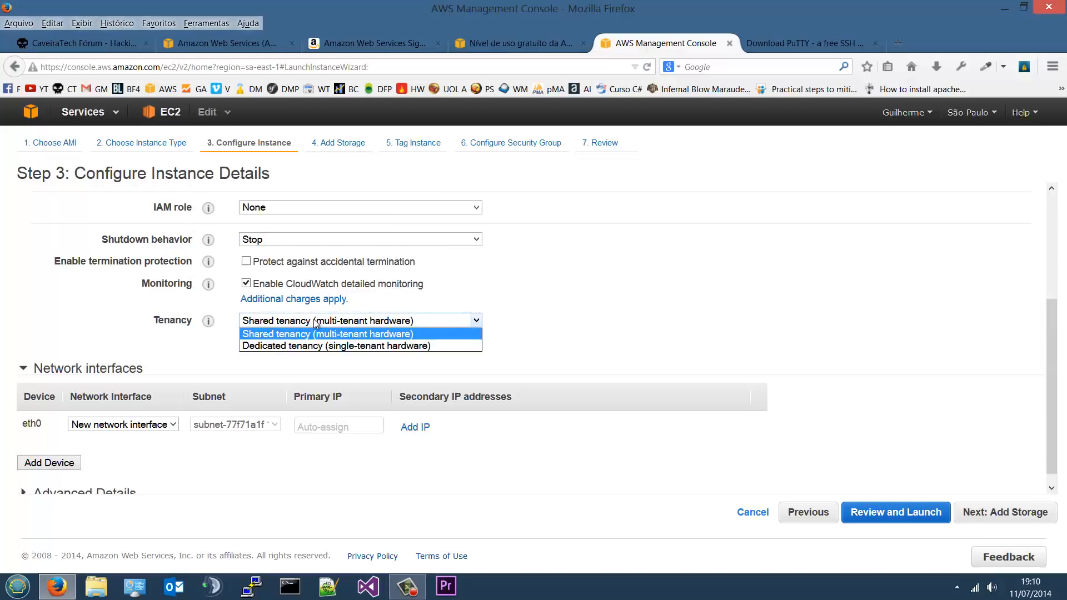
click(376, 323)
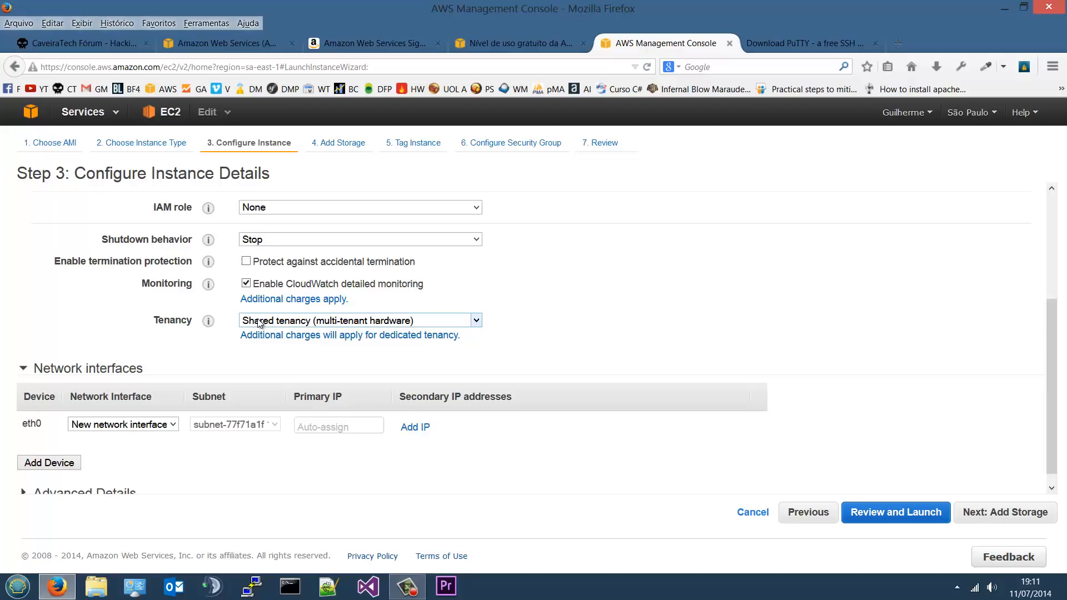
click(259, 323)
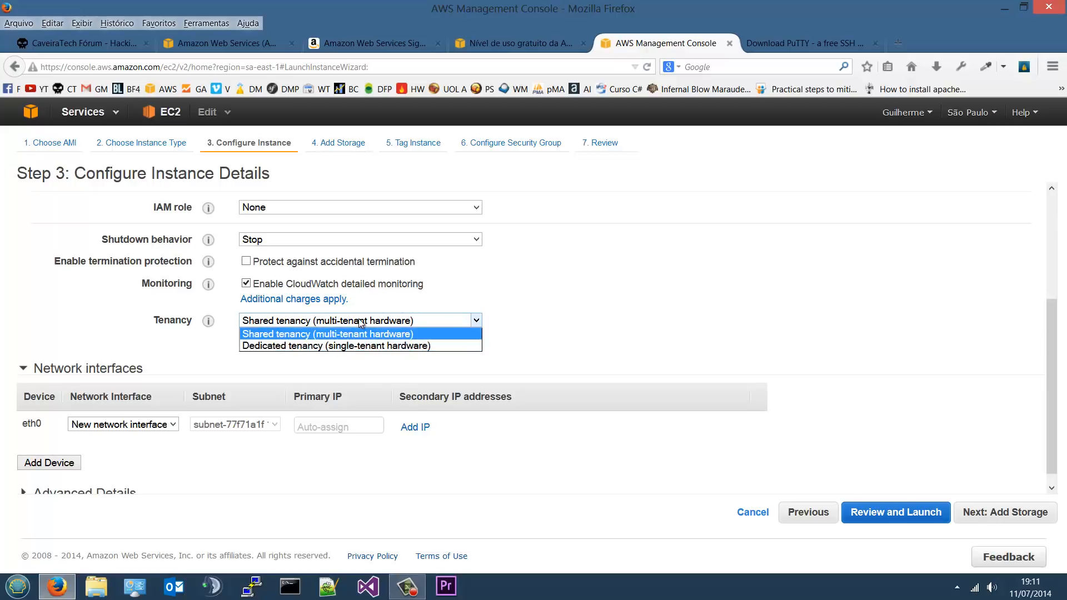
click(311, 347)
click(276, 323)
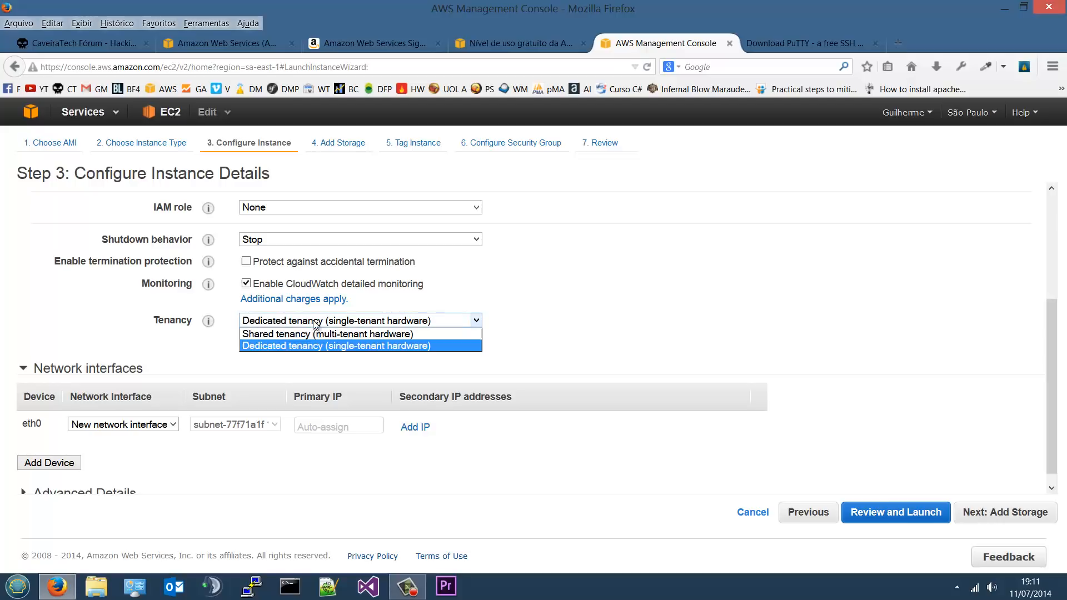
click(312, 336)
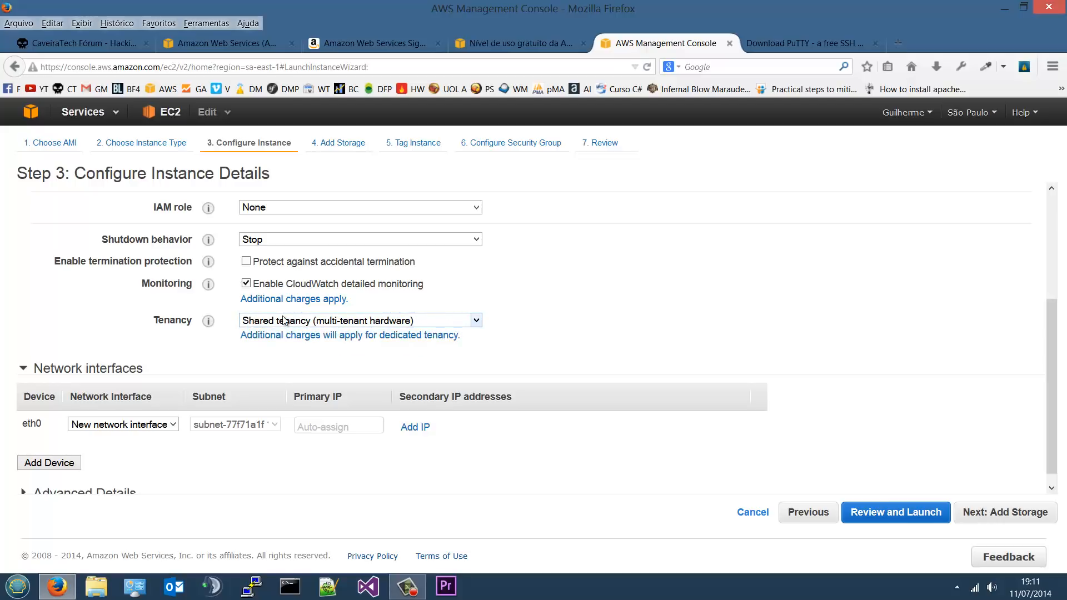
click(296, 336)
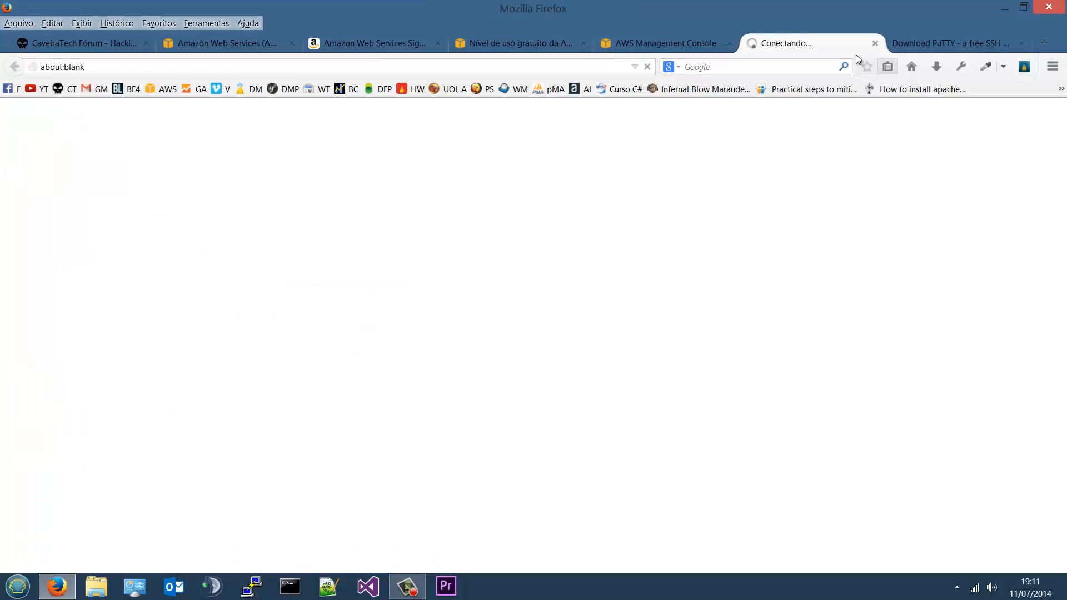
click(875, 43)
click(269, 321)
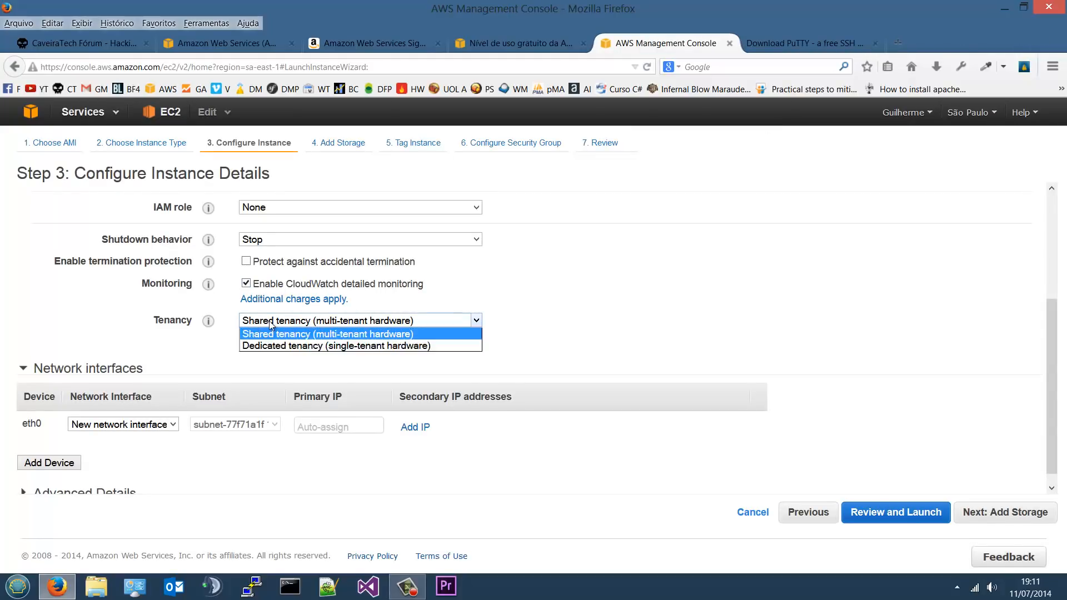
click(269, 321)
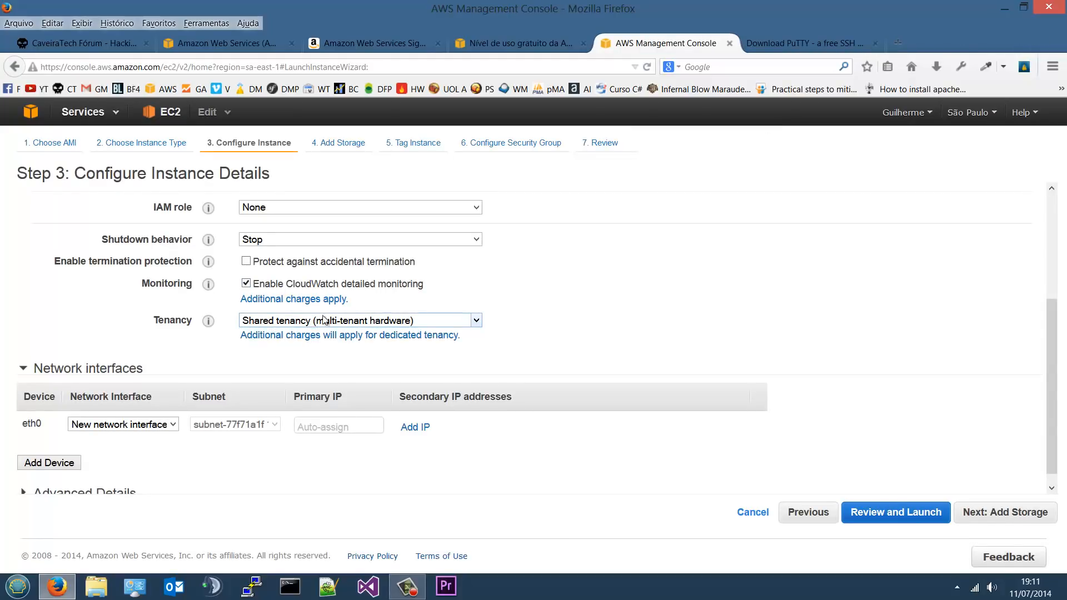
click(433, 320)
click(434, 320)
scroll(1053, 355, down, 1)
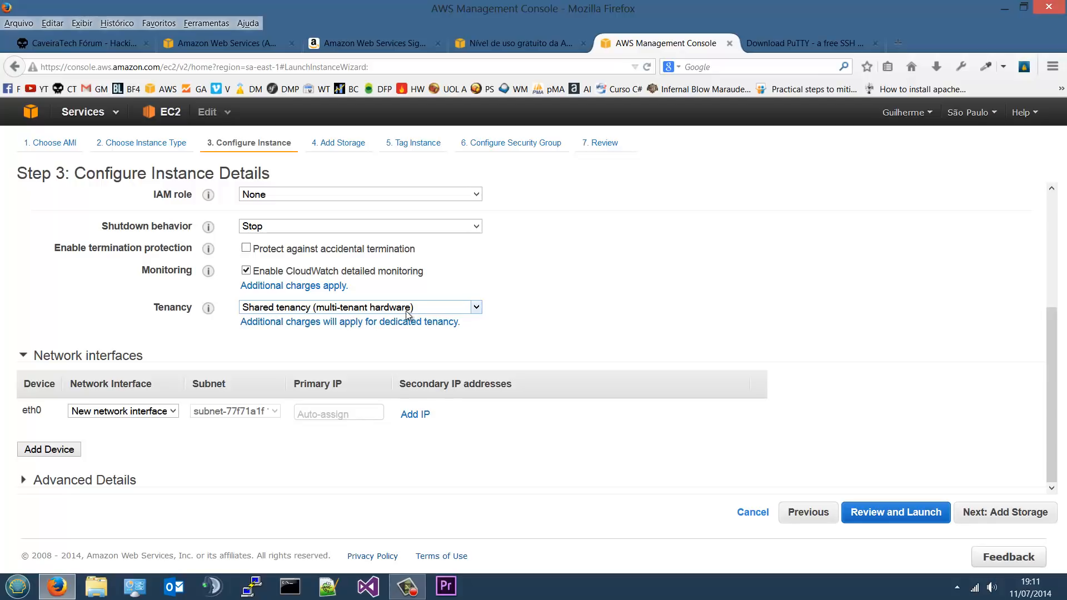
click(298, 309)
click(281, 321)
Examine the eth0 network interface settings, leaving New network interface and the automatic primary IP in place
click(146, 414)
click(114, 421)
drag(16, 383, 470, 419)
click(468, 417)
Expand the advanced instance details and browse the available kernel IDs, leaving Use default selected
click(23, 480)
scroll(273, 431, down, 4)
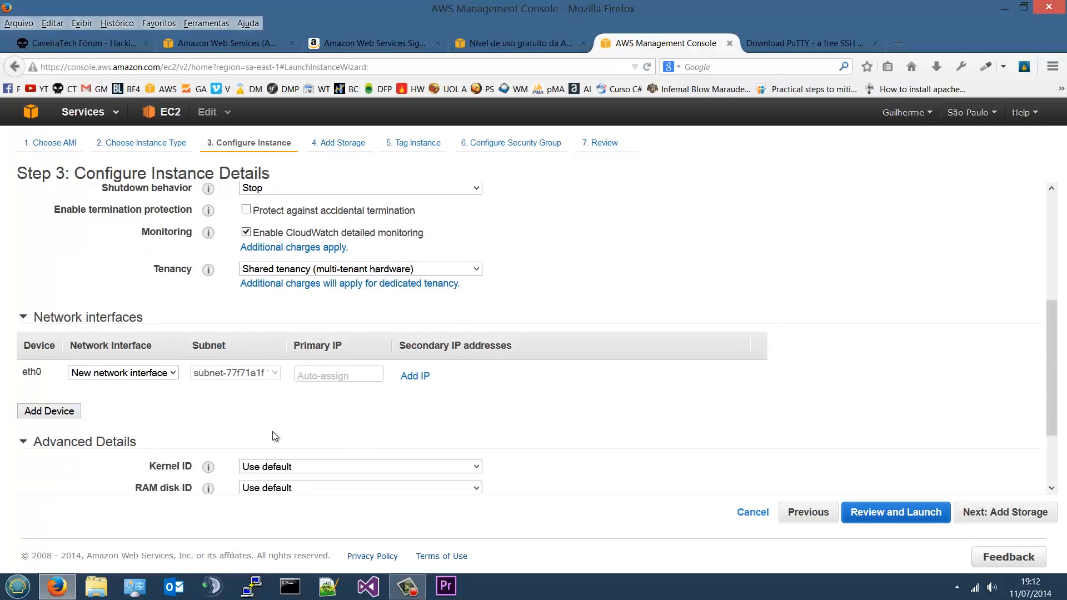
click(386, 369)
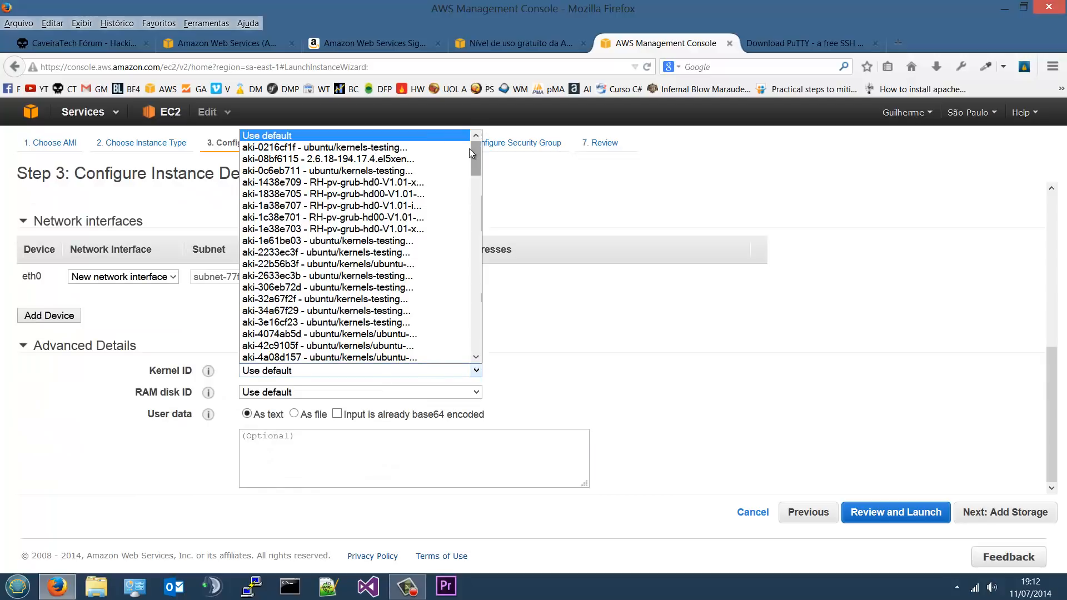
drag(474, 174, 499, 142)
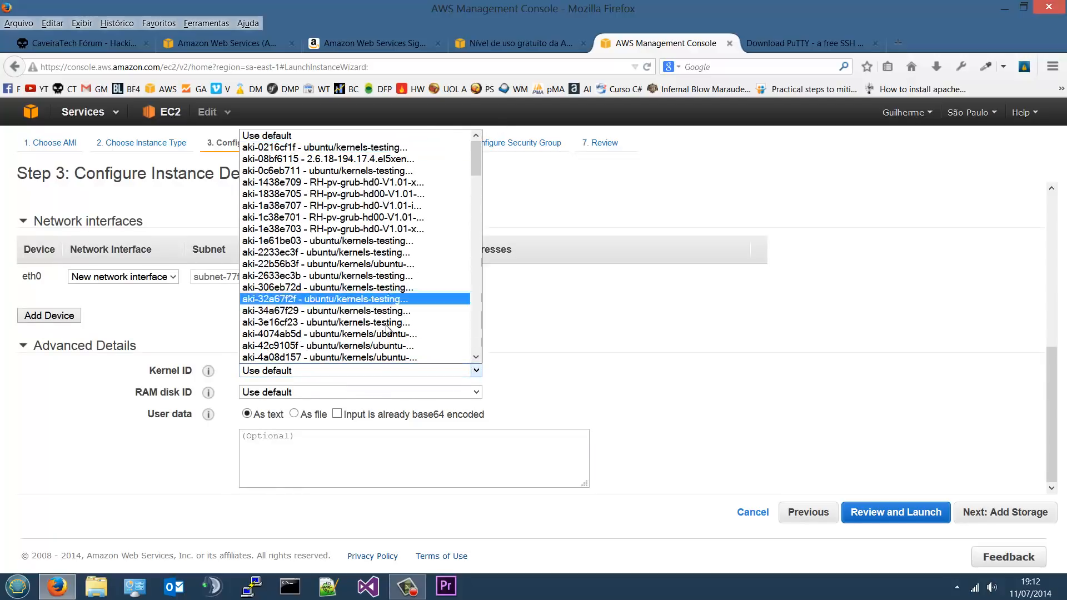
click(625, 382)
click(369, 370)
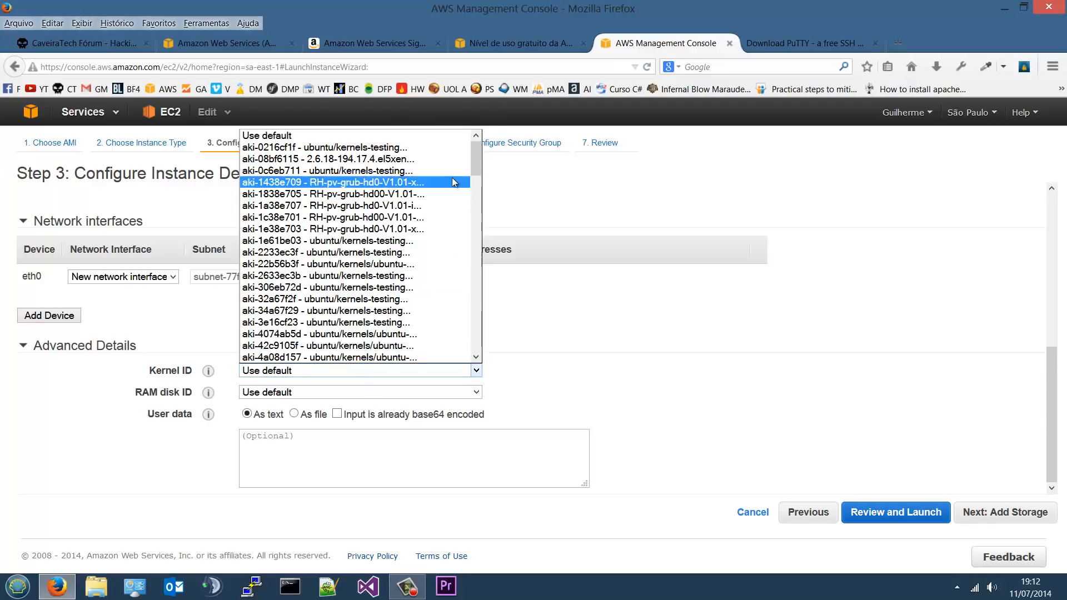
mouse_move(479, 161)
mouse_down()
mouse_move(482, 200)
mouse_move(492, 145)
mouse_up()
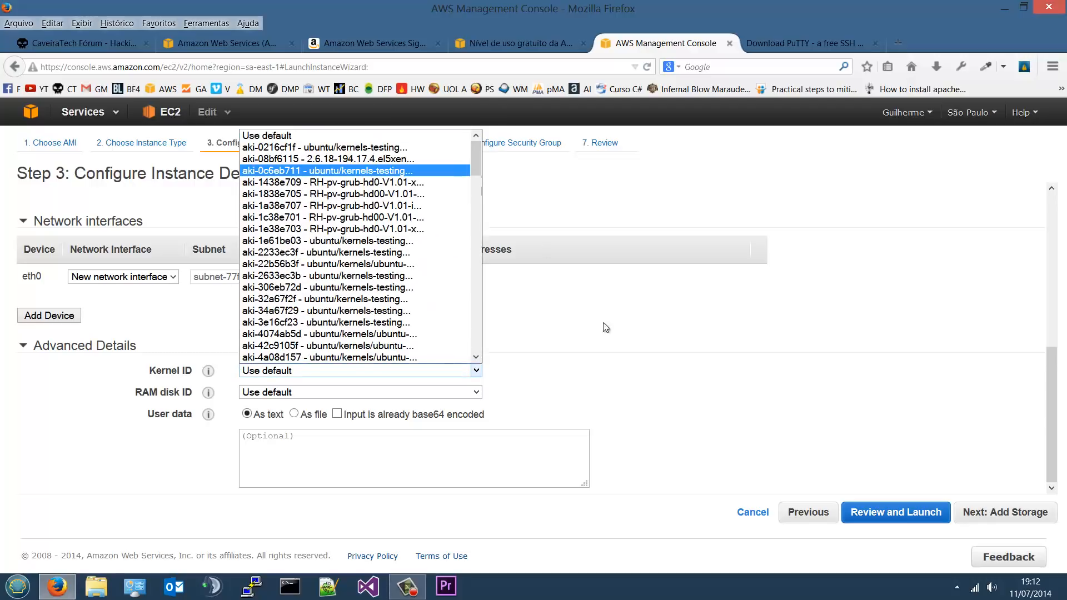
click(603, 322)
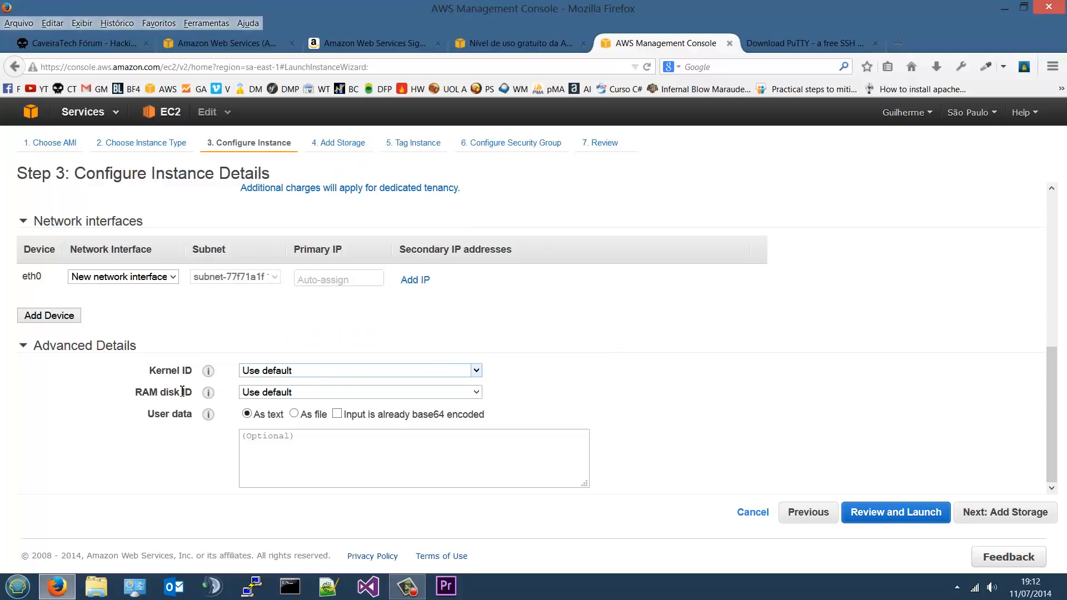
Check the RAM disk options and user data, leaving the defaults, and continue to the Add Storage step
click(319, 390)
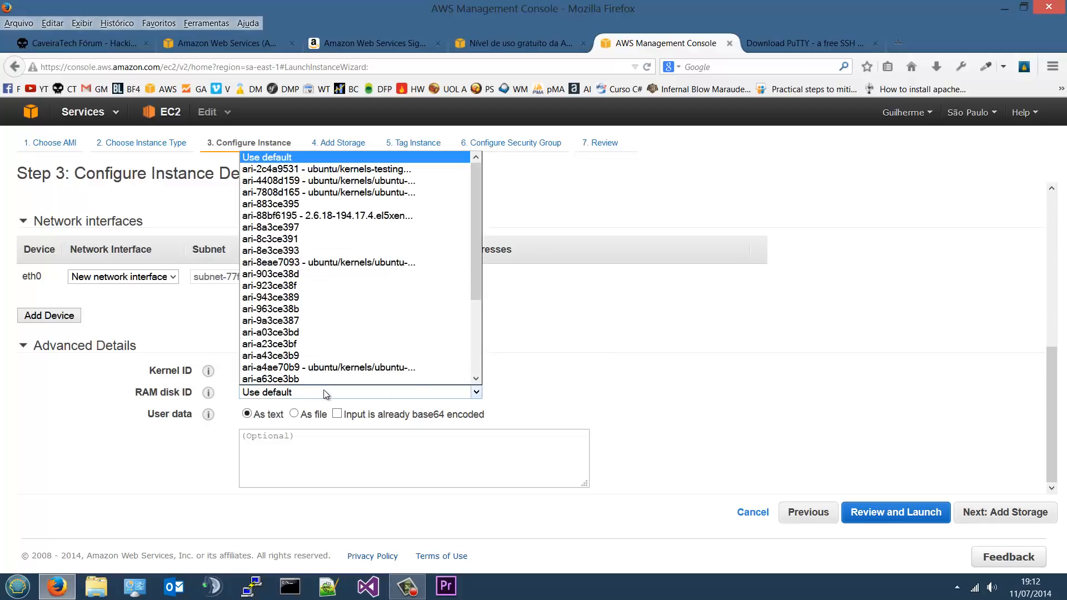
mouse_move(472, 189)
mouse_down()
mouse_move(481, 188)
mouse_move(475, 315)
mouse_move(482, 178)
mouse_up()
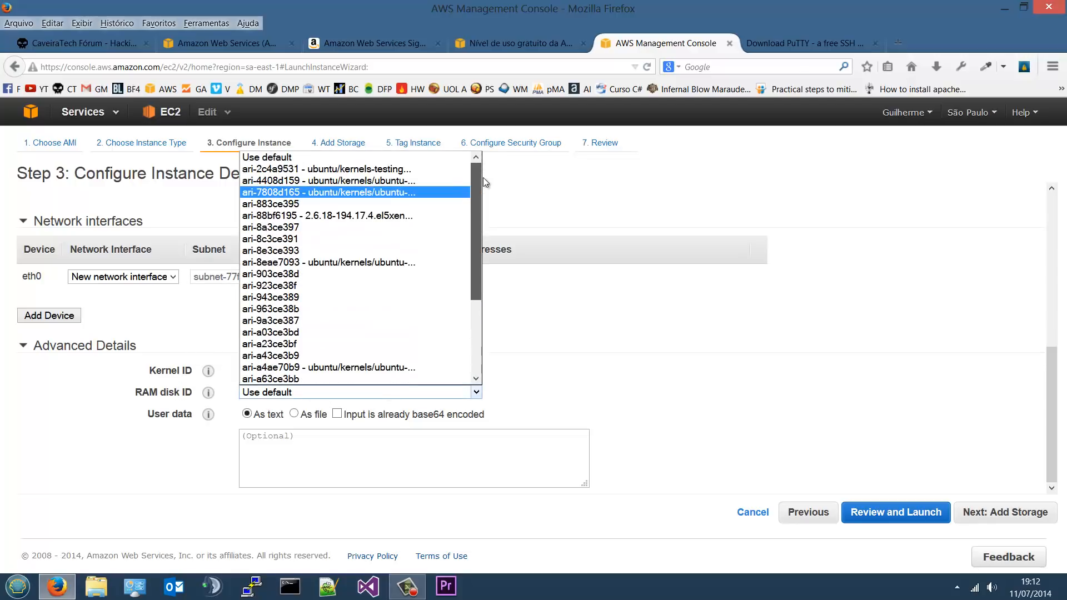
click(585, 410)
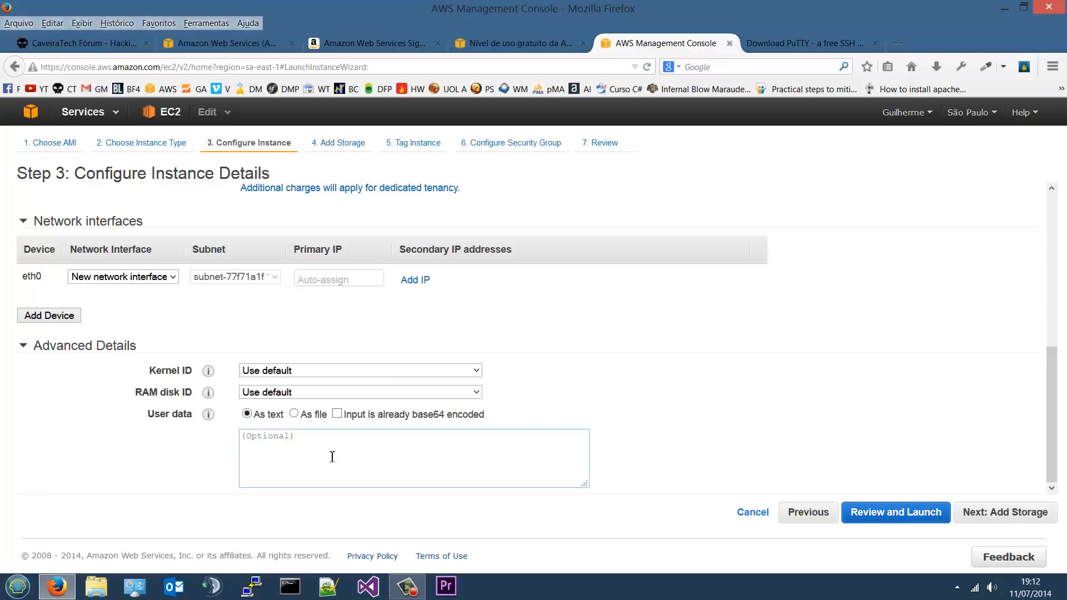
click(496, 457)
drag(1050, 432, 1050, 433)
click(1001, 512)
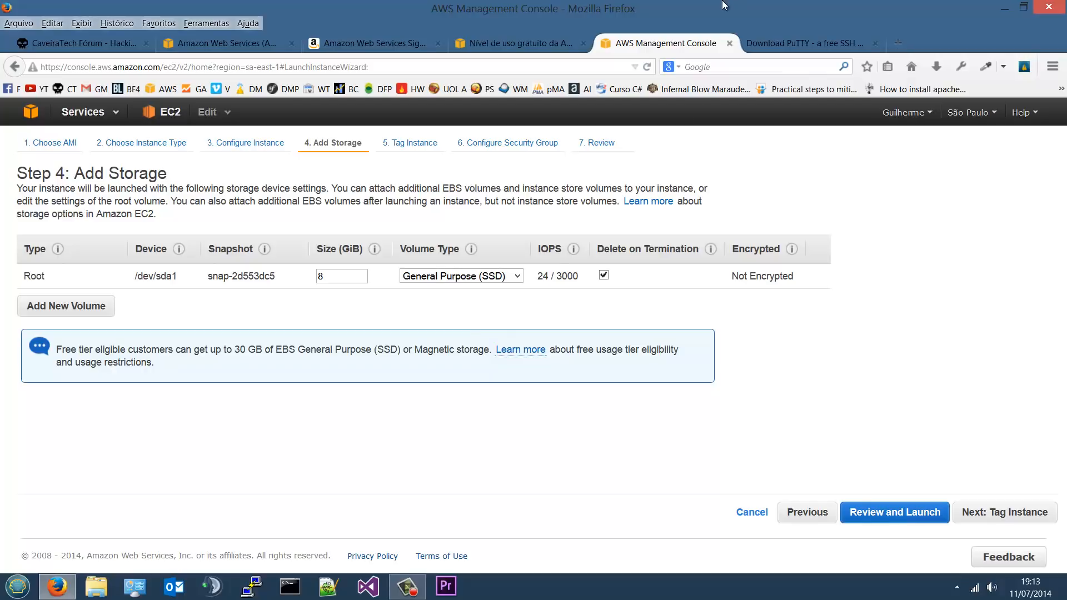
Examine the root volume's size, type and device path in the storage table
double_click(322, 276)
drag(21, 282, 52, 284)
triple_click(39, 281)
click(39, 282)
double_click(39, 282)
drag(24, 283, 57, 277)
click(57, 277)
drag(127, 283, 168, 278)
click(185, 276)
click(184, 278)
mouse_move(183, 278)
mouse_down()
mouse_move(133, 281)
mouse_move(182, 272)
mouse_up()
click(185, 276)
click(182, 272)
double_click(28, 278)
click(183, 278)
mouse_move(184, 278)
mouse_down()
mouse_move(137, 281)
mouse_move(179, 278)
mouse_up()
click(179, 278)
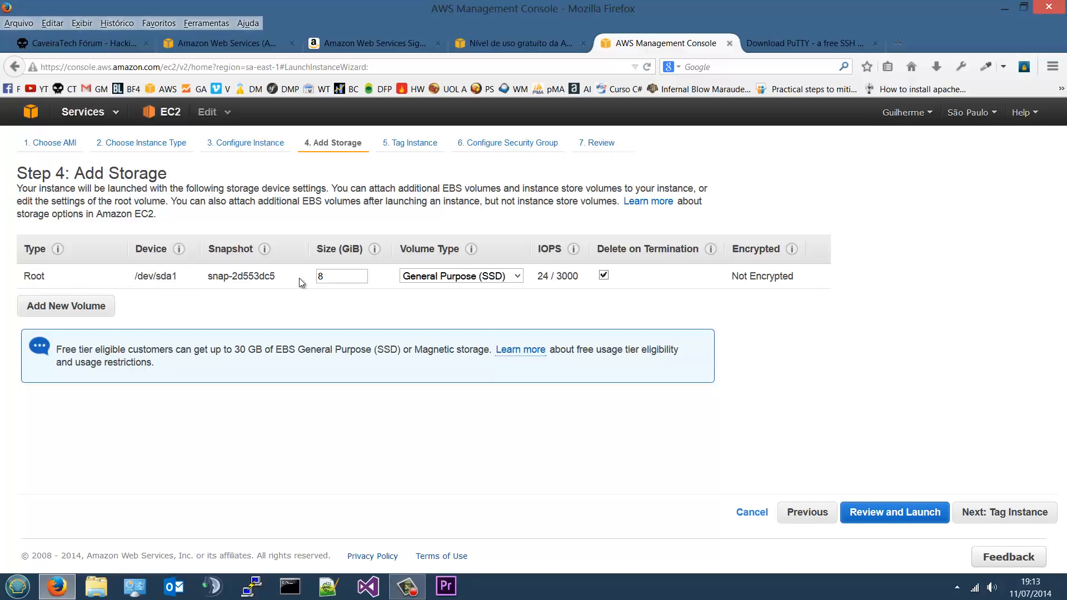
Try Provisioned IOPS (SSD) as the root volume type and switch back to General Purpose (SSD)
click(446, 280)
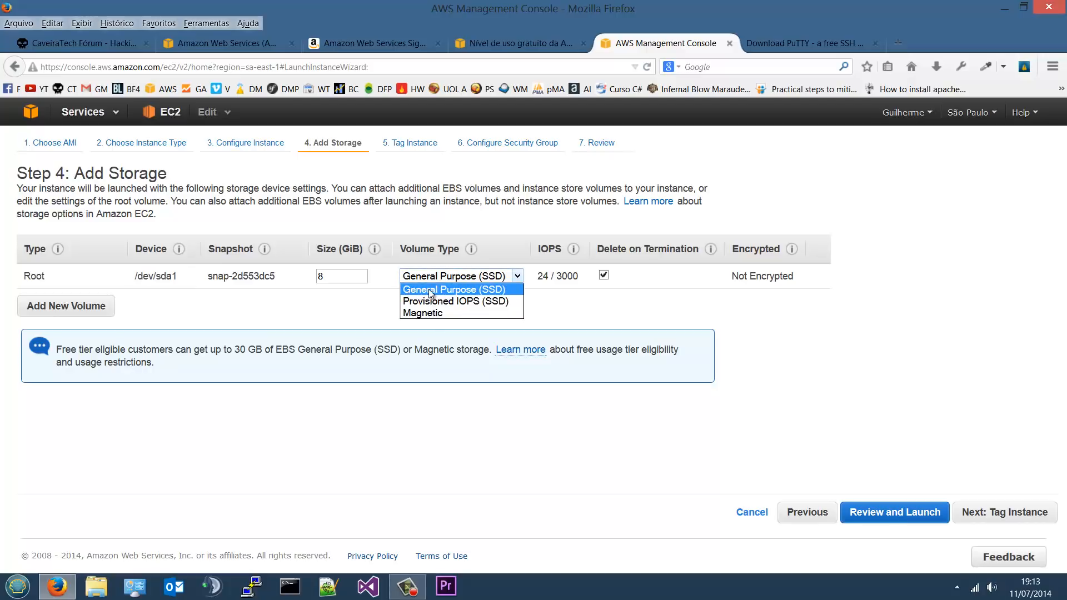
click(437, 289)
click(481, 278)
click(443, 302)
click(482, 278)
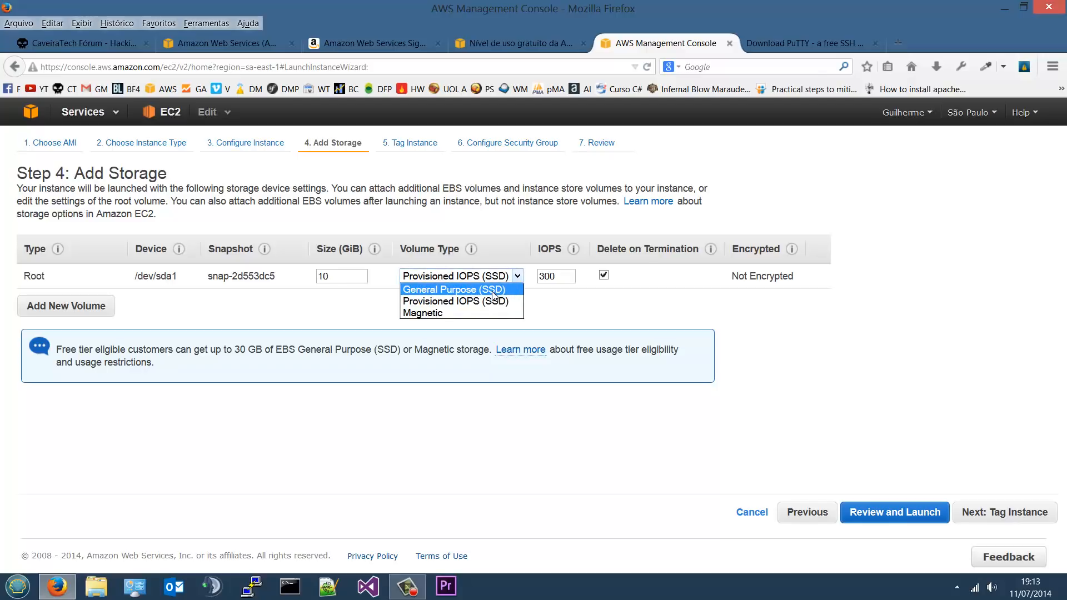
click(493, 290)
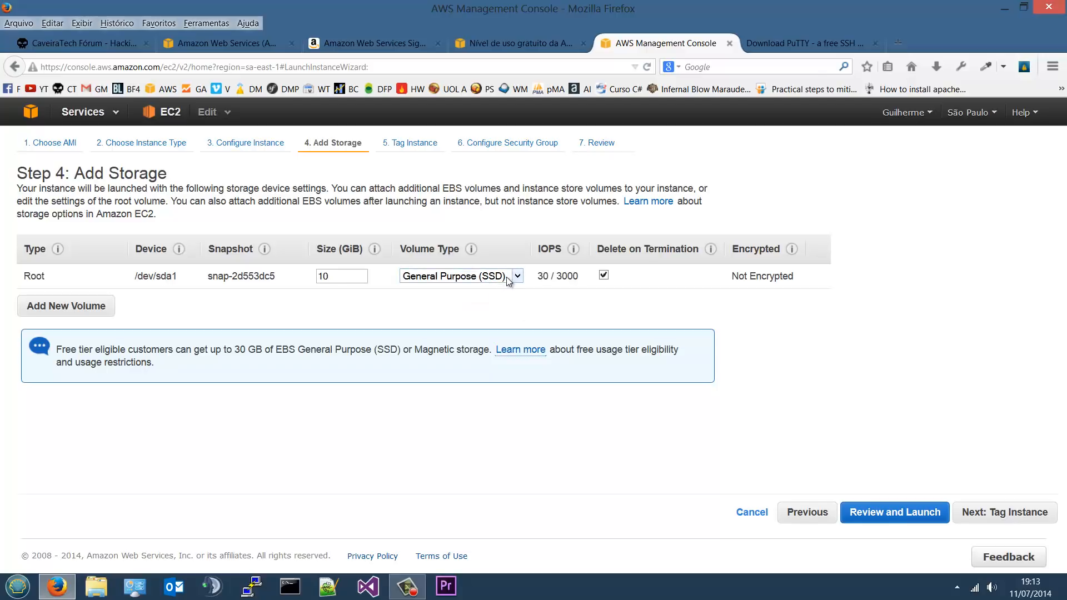
click(506, 278)
click(472, 288)
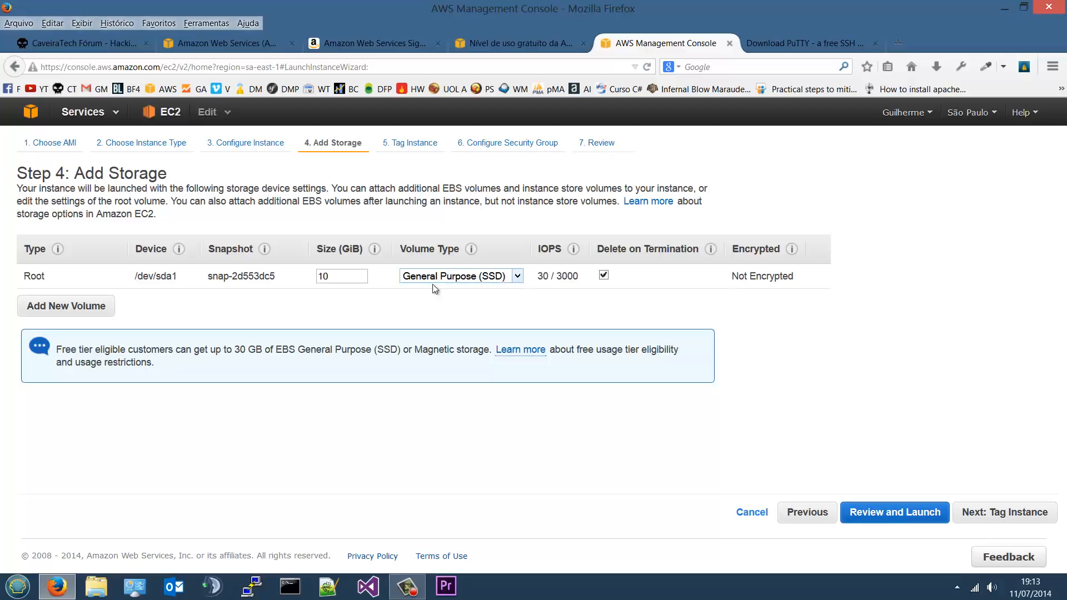
Set the root volume's size to 15 GiB
double_click(354, 272)
text(1)
text(30)
drag(350, 276, 312, 279)
text(15)
Add a second EBS volume, check its type and device options, and remove it again
click(91, 316)
click(65, 299)
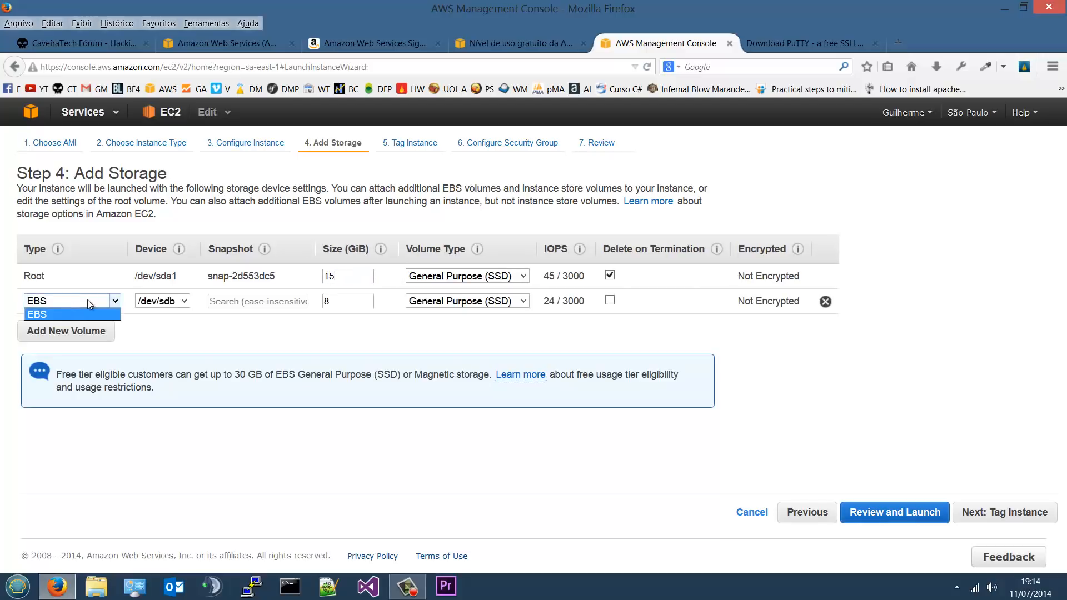
click(88, 299)
click(173, 308)
click(184, 303)
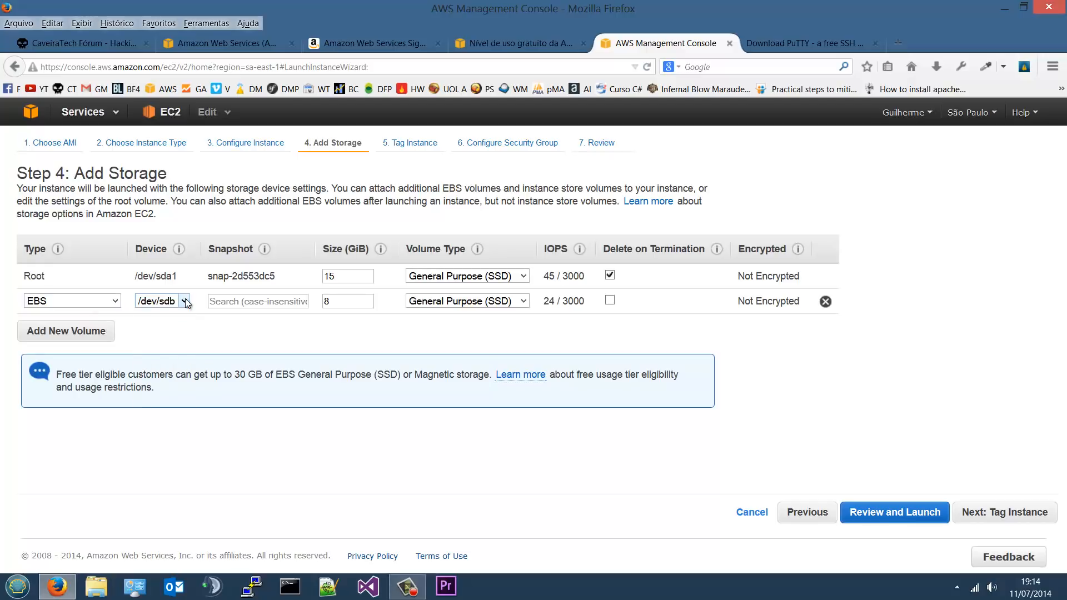
click(154, 303)
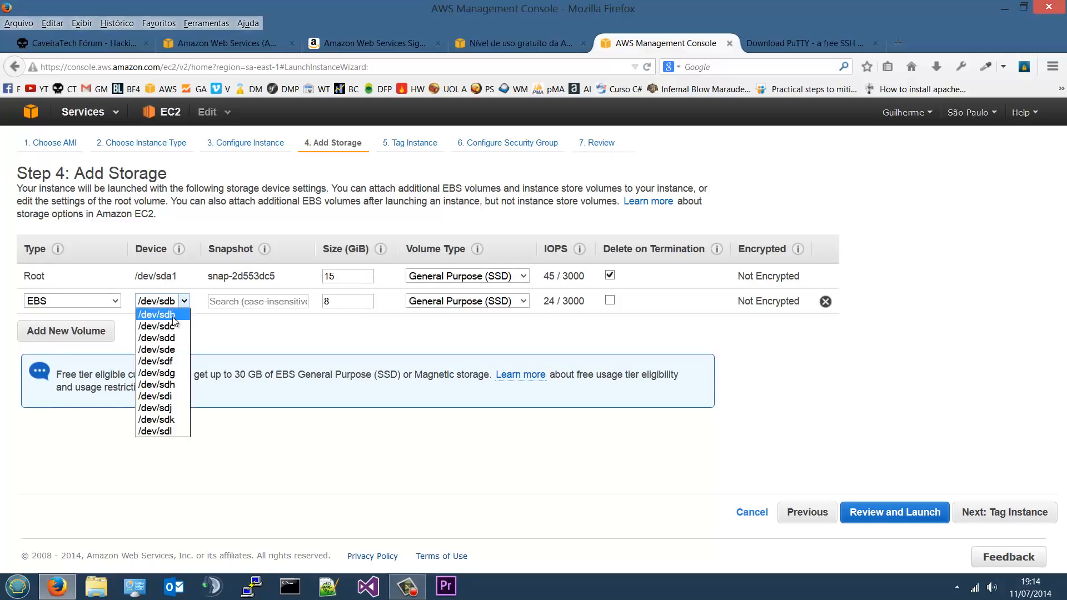
click(150, 301)
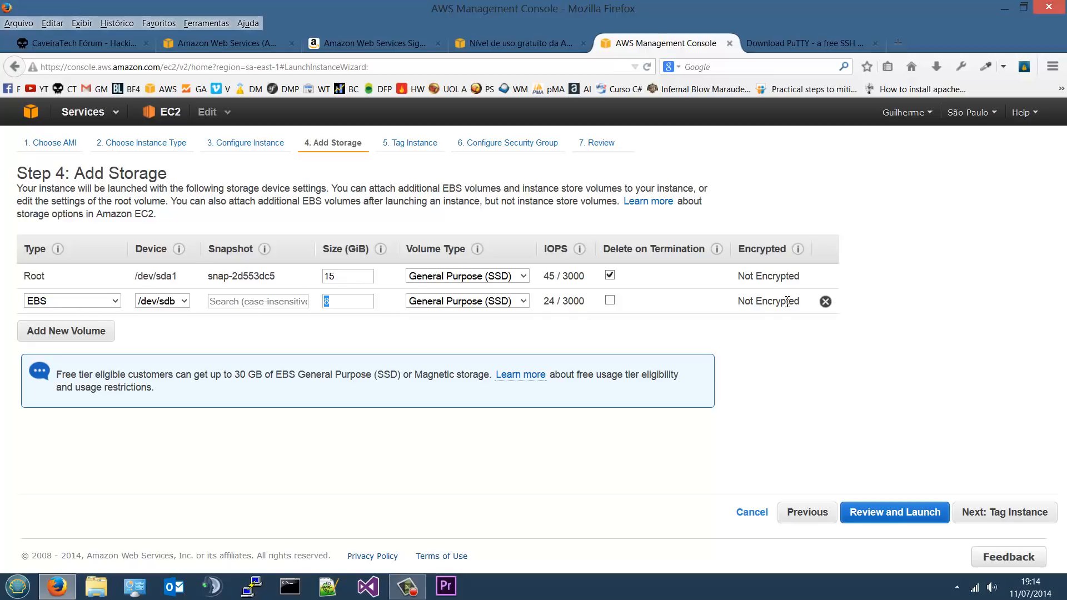
click(825, 303)
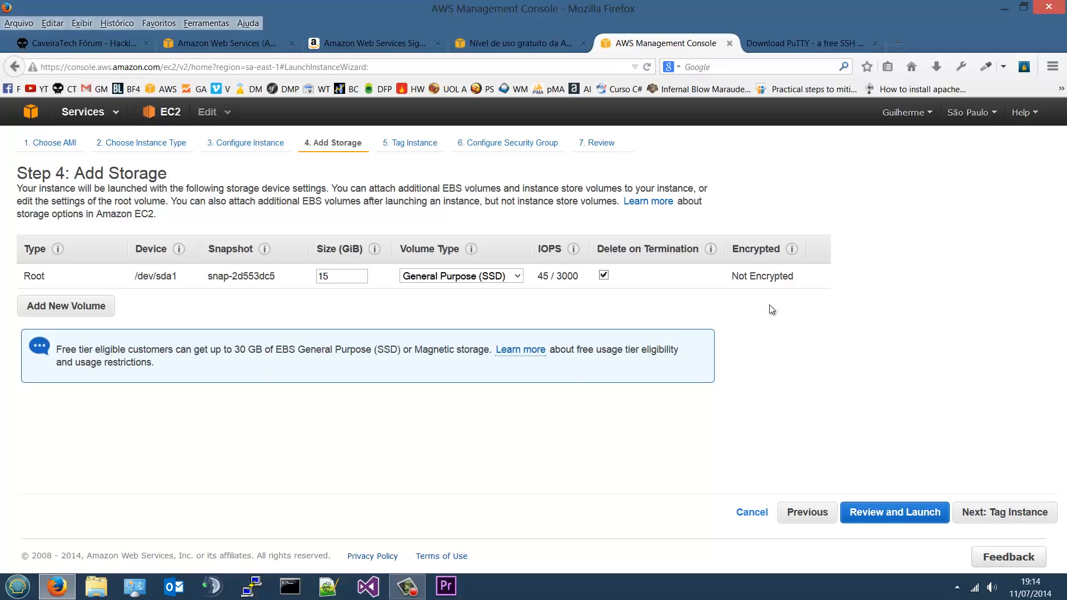
Turn off Delete on Termination for the root volume, keeping General Purpose (SSD) as its type
double_click(362, 283)
click(516, 276)
click(515, 277)
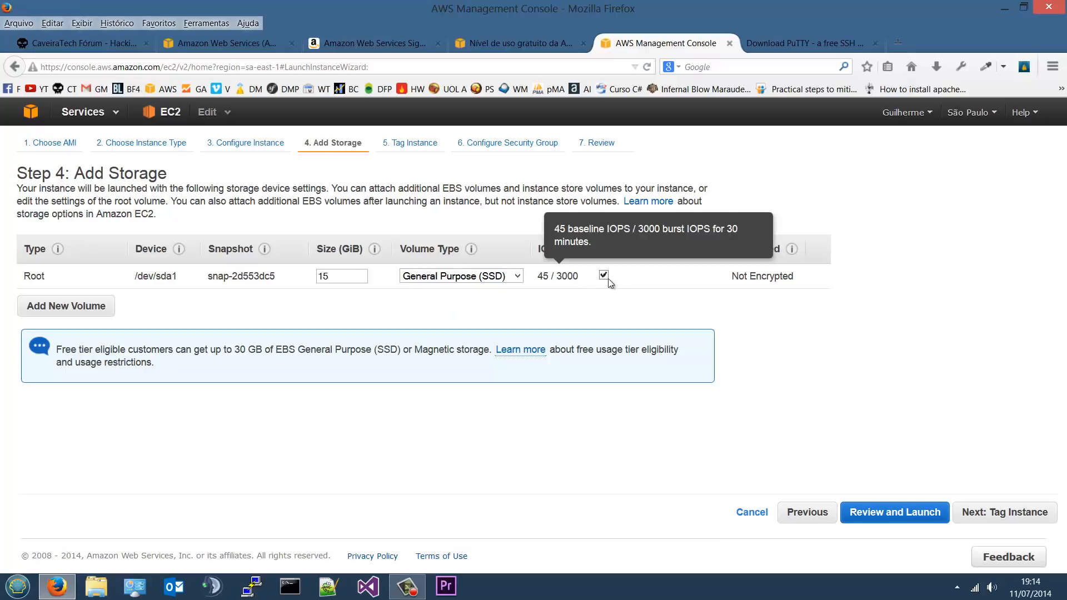
drag(600, 252, 700, 251)
click(660, 261)
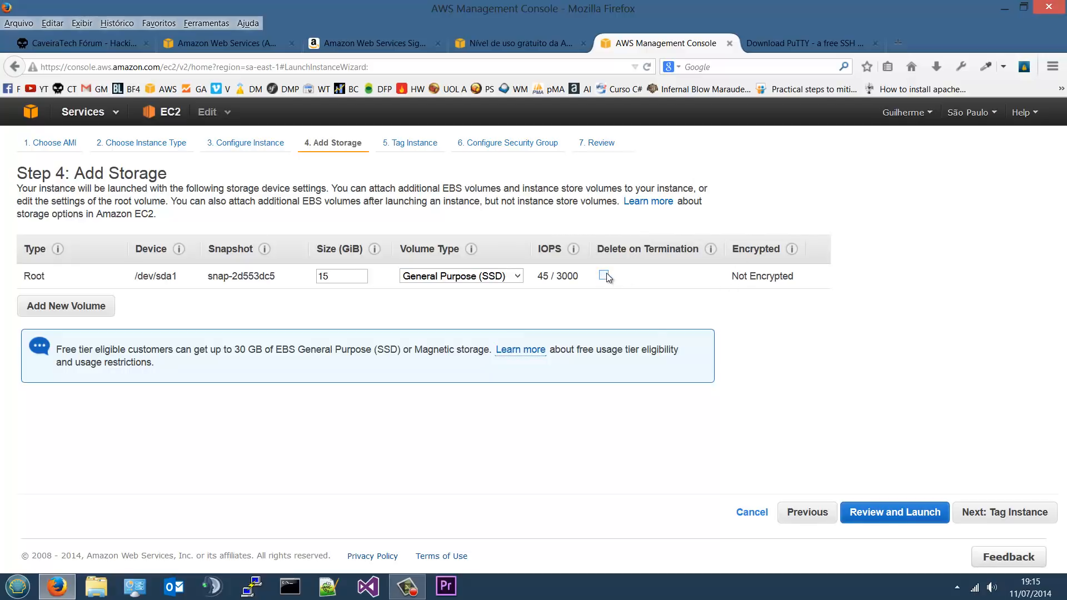
drag(599, 247, 700, 247)
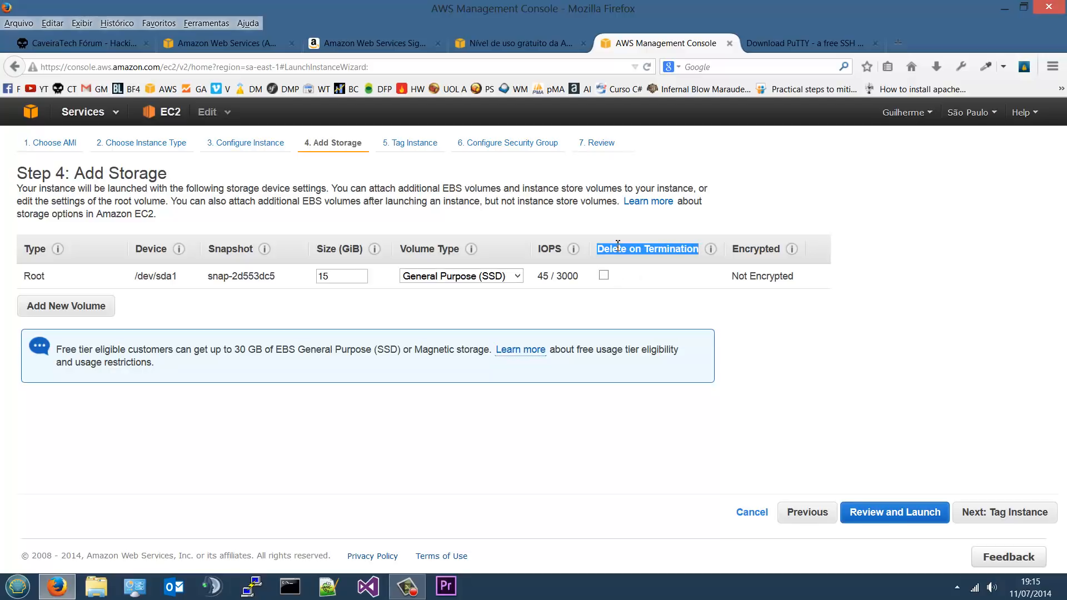
click(639, 246)
drag(604, 247, 672, 247)
click(683, 267)
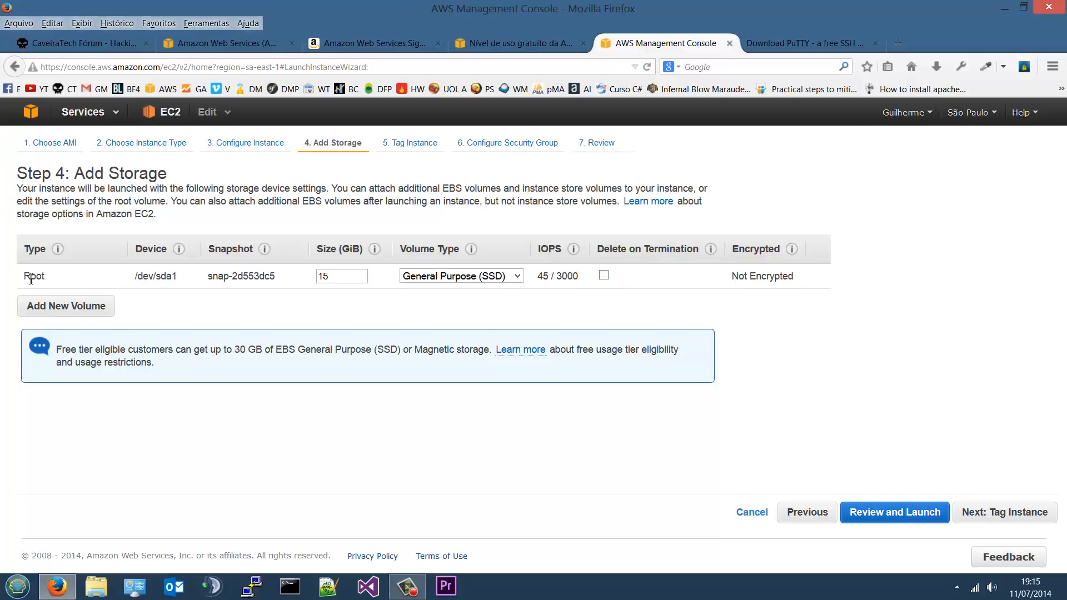
Check the root volume's encryption status, continue to the Tag Instance step and open the Name tag's value for editing
mouse_move(19, 278)
mouse_down()
mouse_move(196, 295)
mouse_move(687, 283)
mouse_move(1, 282)
mouse_up()
click(2, 282)
drag(731, 276, 791, 283)
click(792, 282)
click(1008, 514)
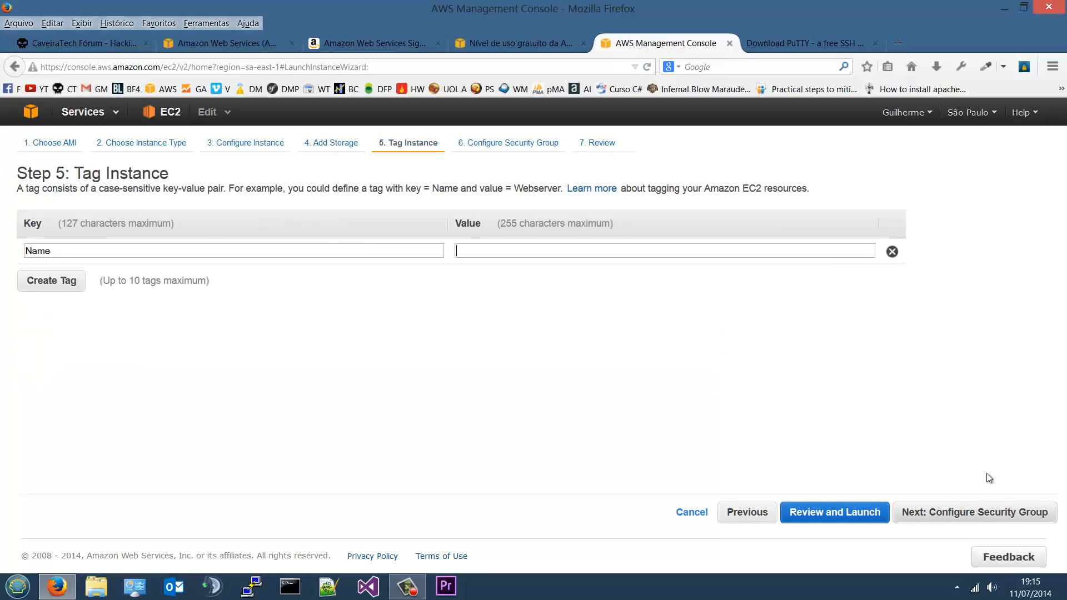
click(587, 252)
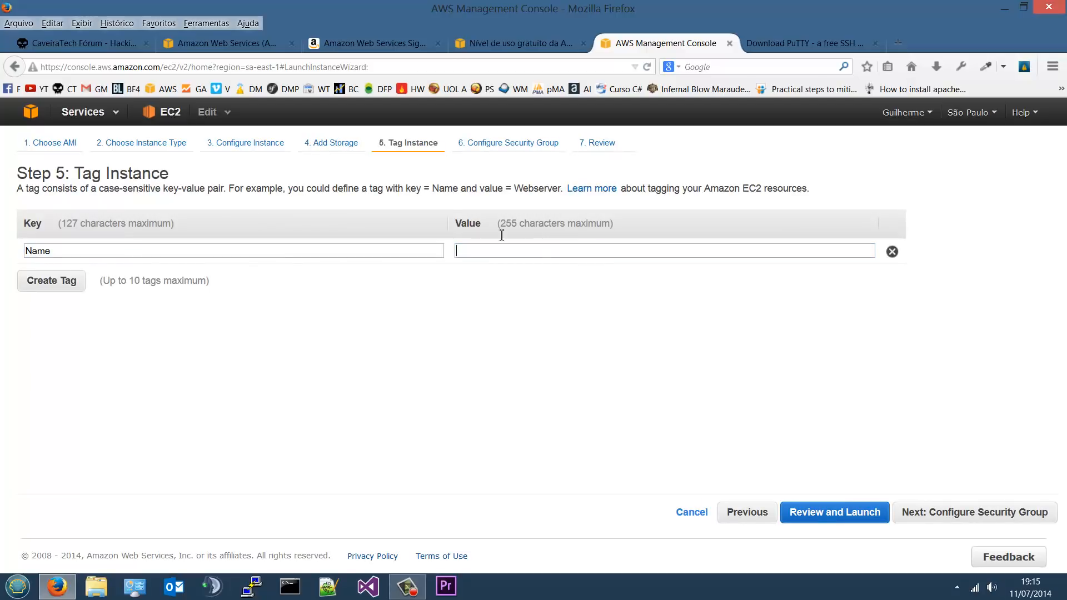
Set the Name tag's value to Teste Caveiratech
click(559, 279)
click(508, 252)
text(Teste Caveiratech)
click(506, 275)
Add a second tag, try entering a key for it, and remove the tag again
click(51, 281)
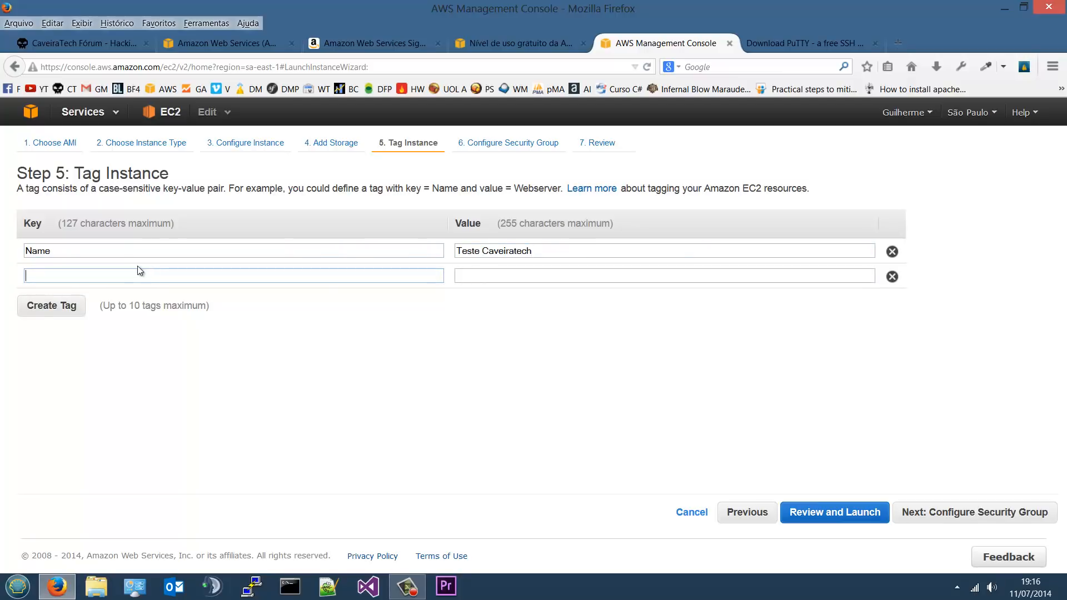
click(137, 254)
click(548, 254)
click(246, 277)
text(Espa)
key(BackSpace)
key(BackSpace)
key(BackSpace)
key(BackSpace)
click(891, 277)
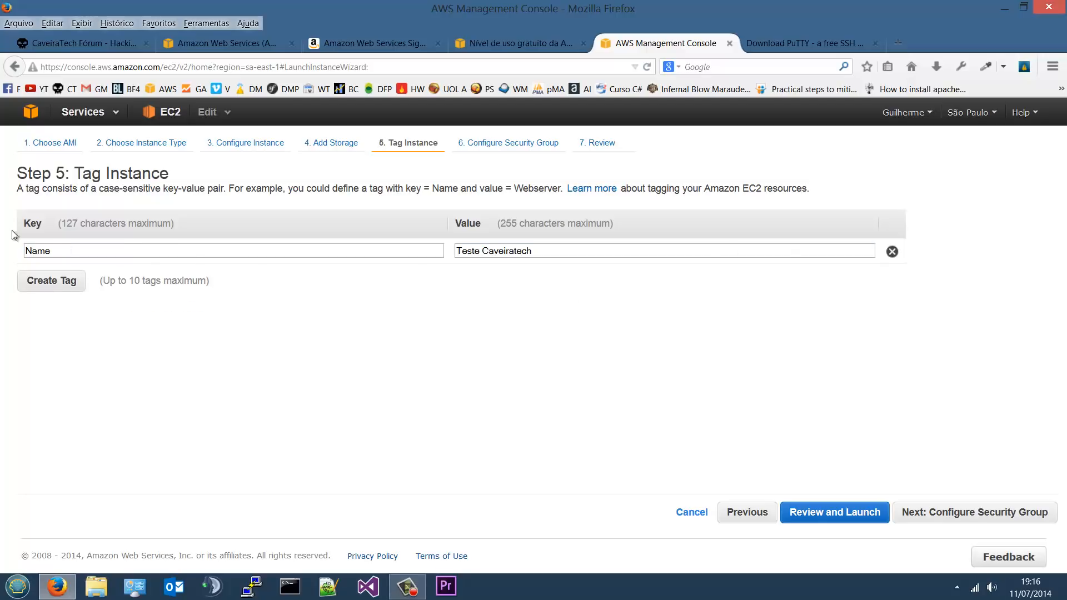
Continue to the Configure Security Group step and name the new security group ServidorTeste, keeping its description
click(980, 517)
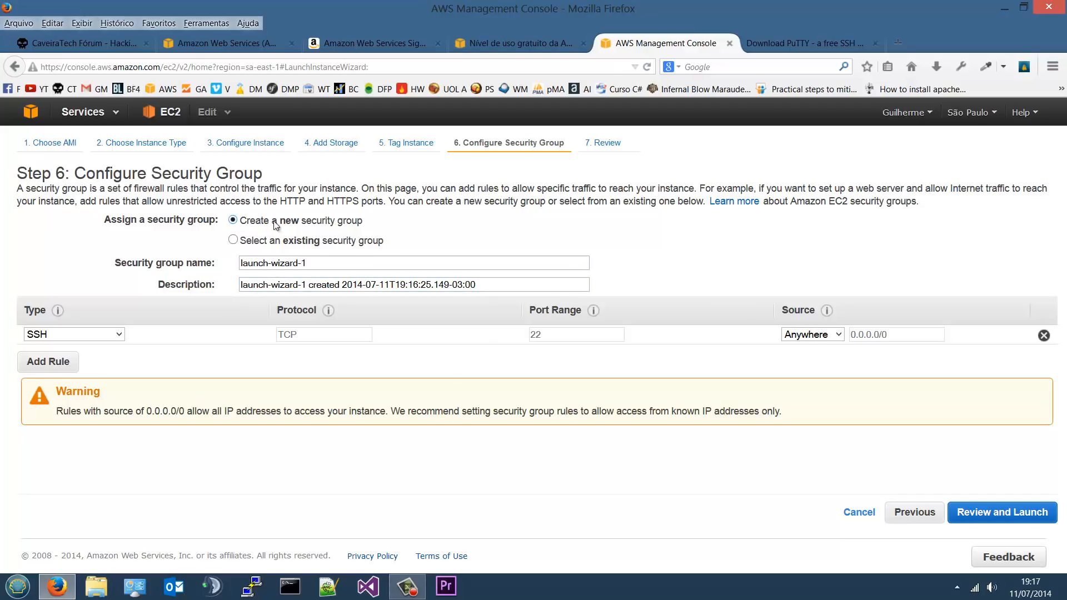
triple_click(328, 265)
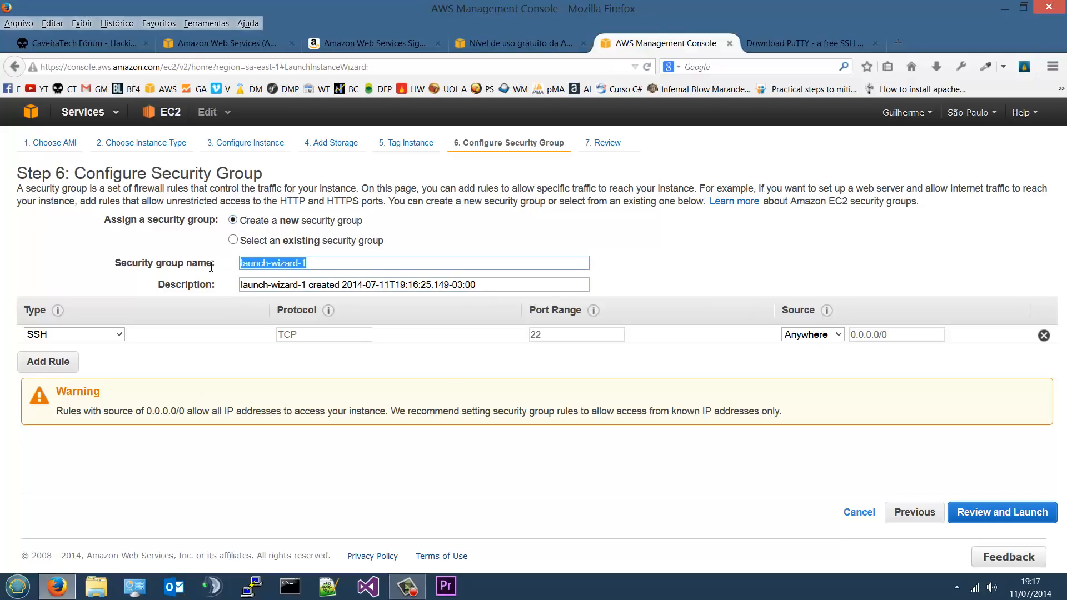
text(Ser)
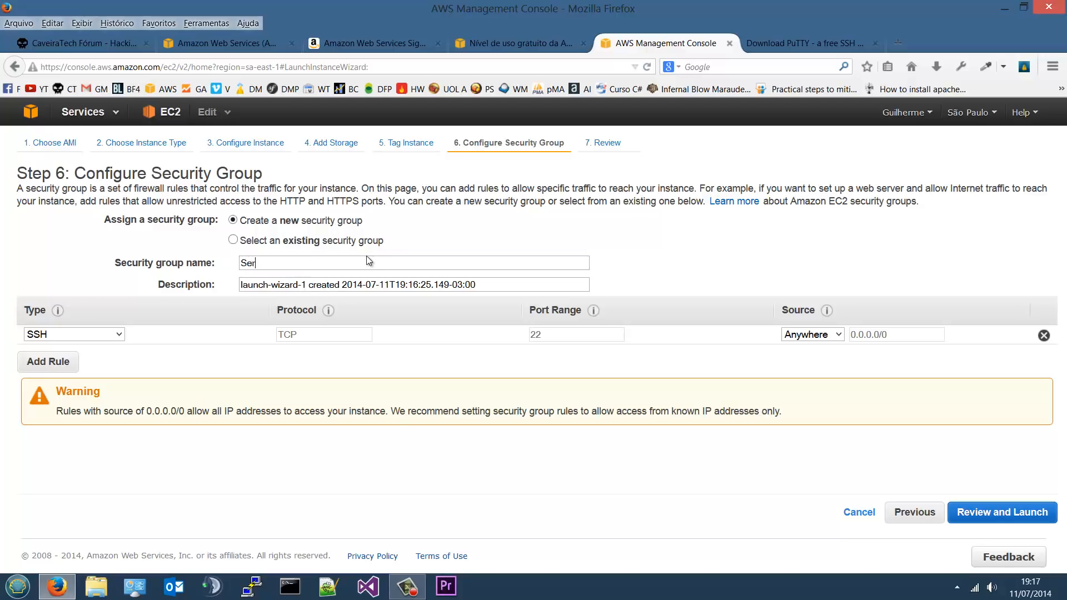
text(vidorTeste)
click(503, 283)
drag(505, 284, 241, 284)
click(498, 283)
Check which types are available for the first security rule, keeping SSH
click(101, 336)
click(101, 336)
click(70, 335)
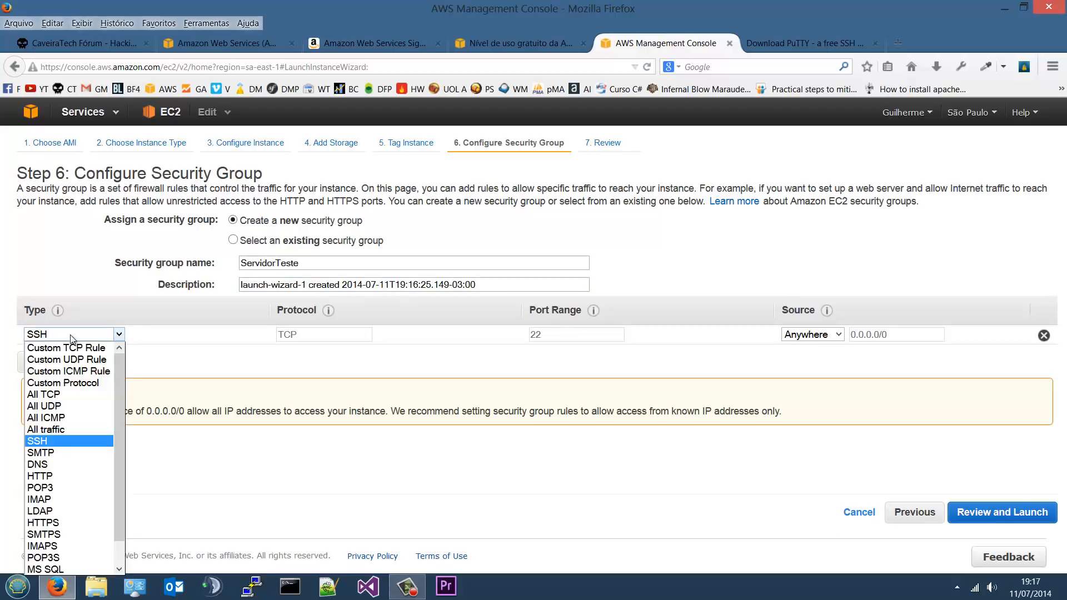
click(70, 335)
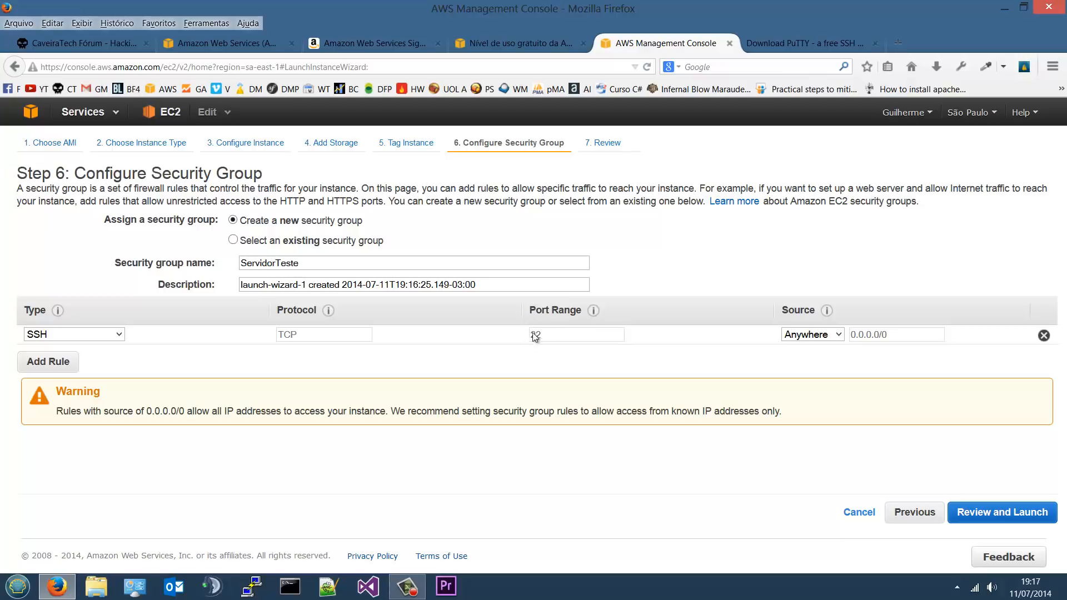
click(97, 338)
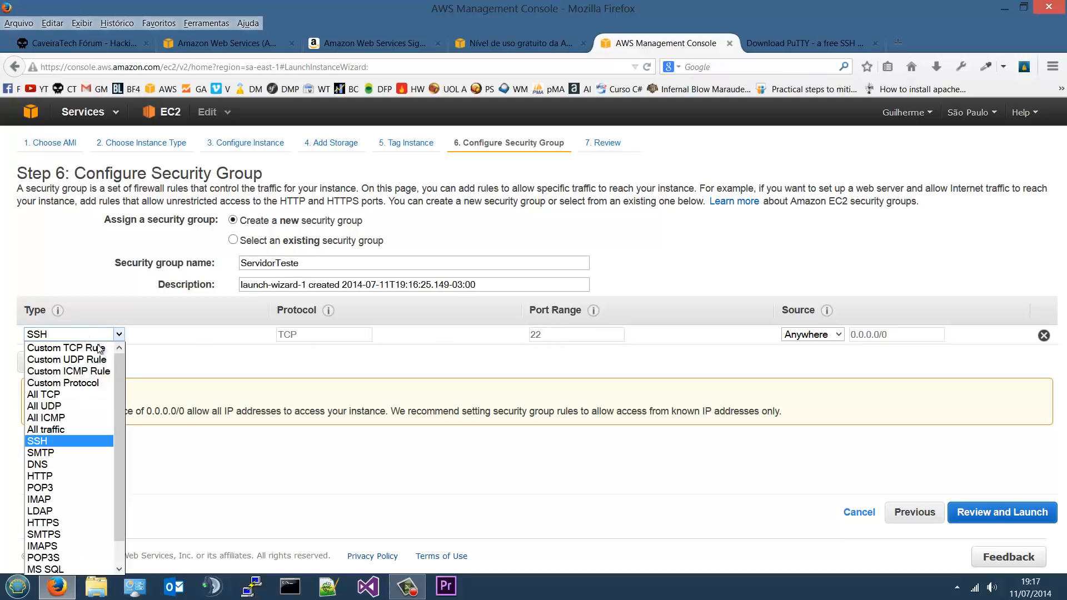
click(467, 353)
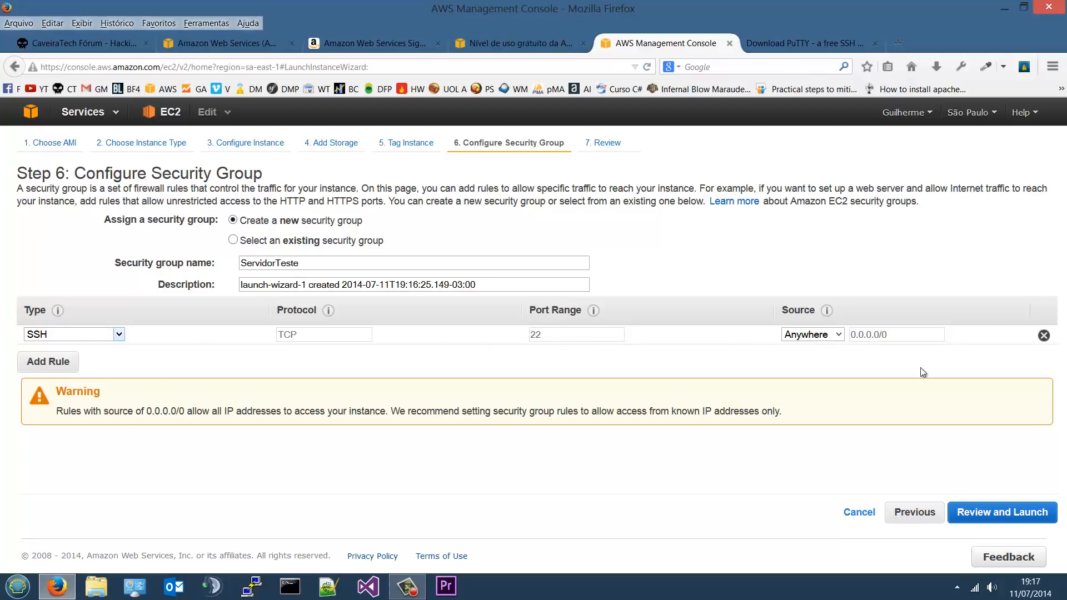
Check the source options for the SSH rule, keeping Anywhere
click(832, 339)
click(806, 340)
click(803, 338)
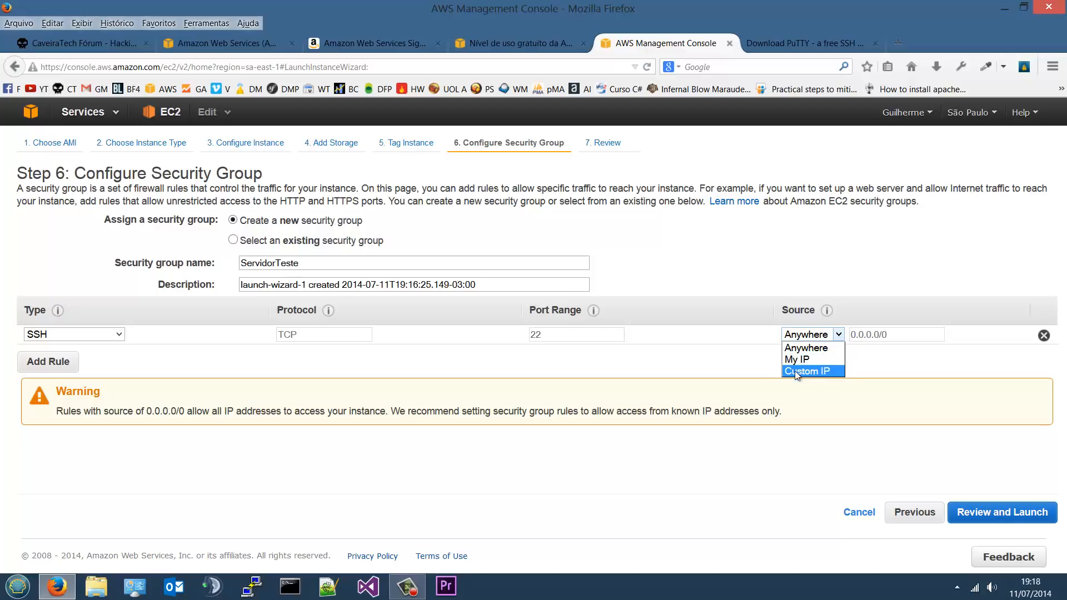
click(889, 288)
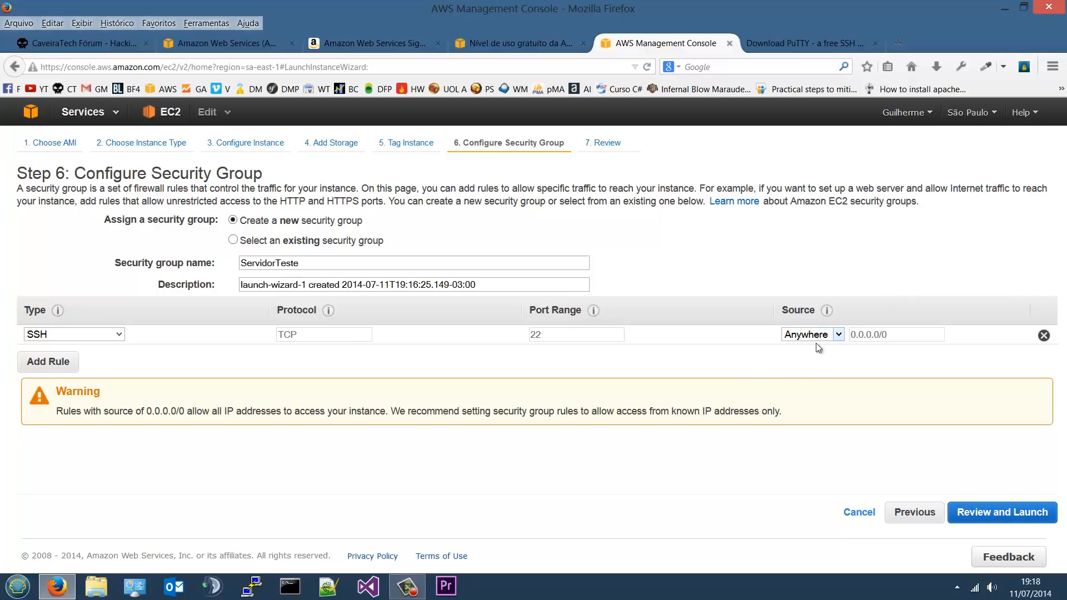
click(840, 339)
click(871, 340)
Add a second security rule of type HTTP, keeping Anywhere as its source
click(41, 362)
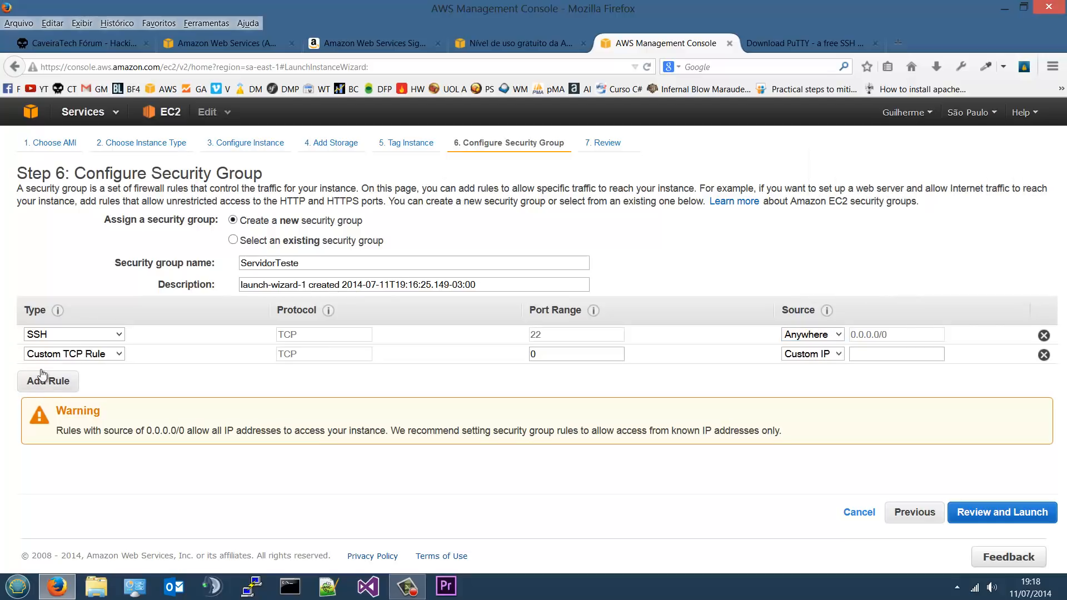
click(112, 355)
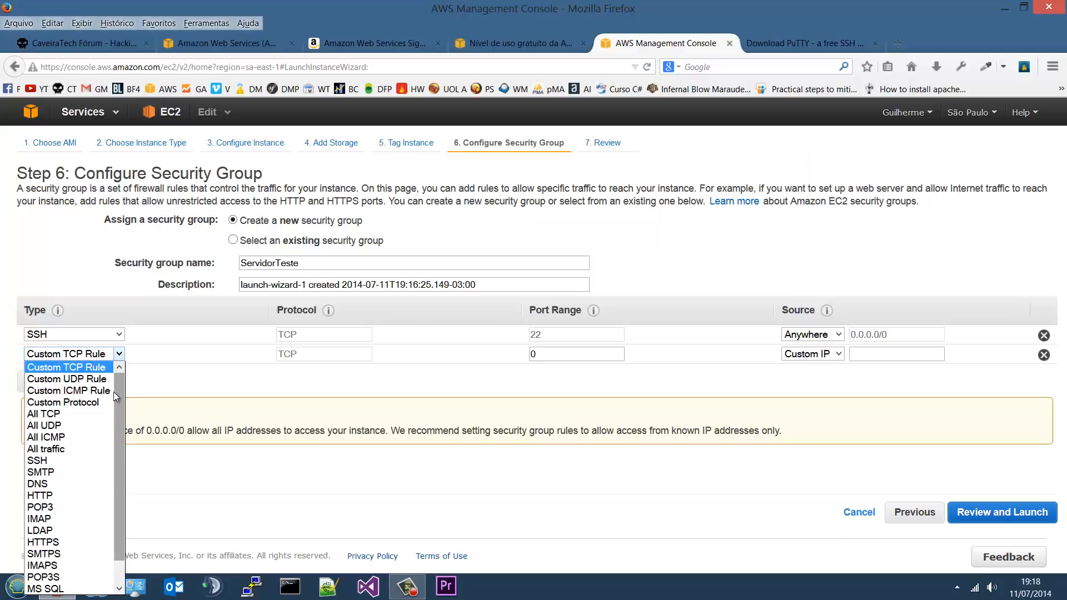
scroll(106, 439, down, 1)
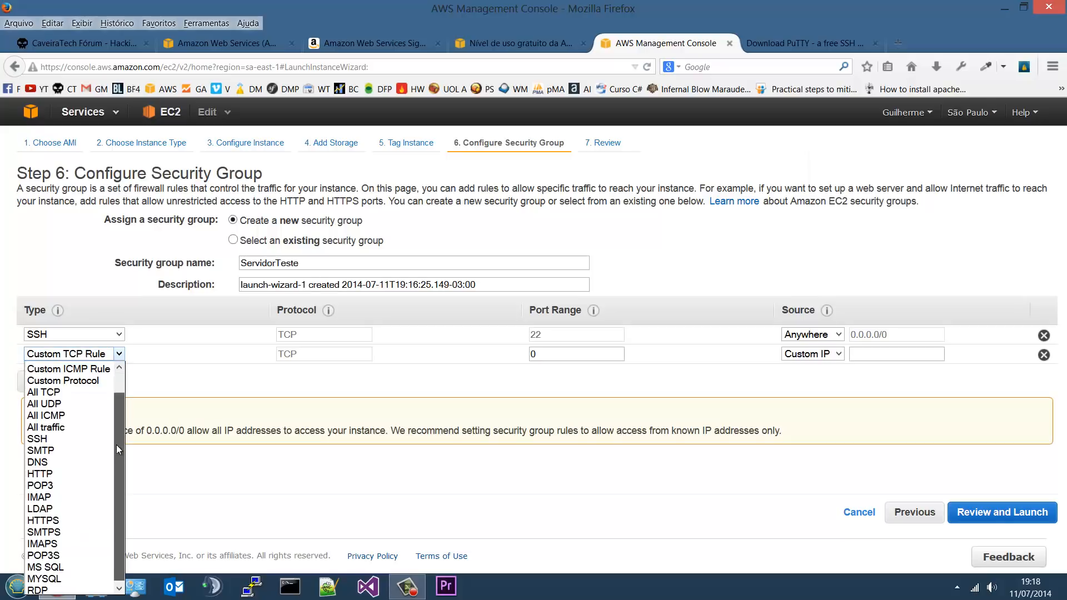
click(68, 473)
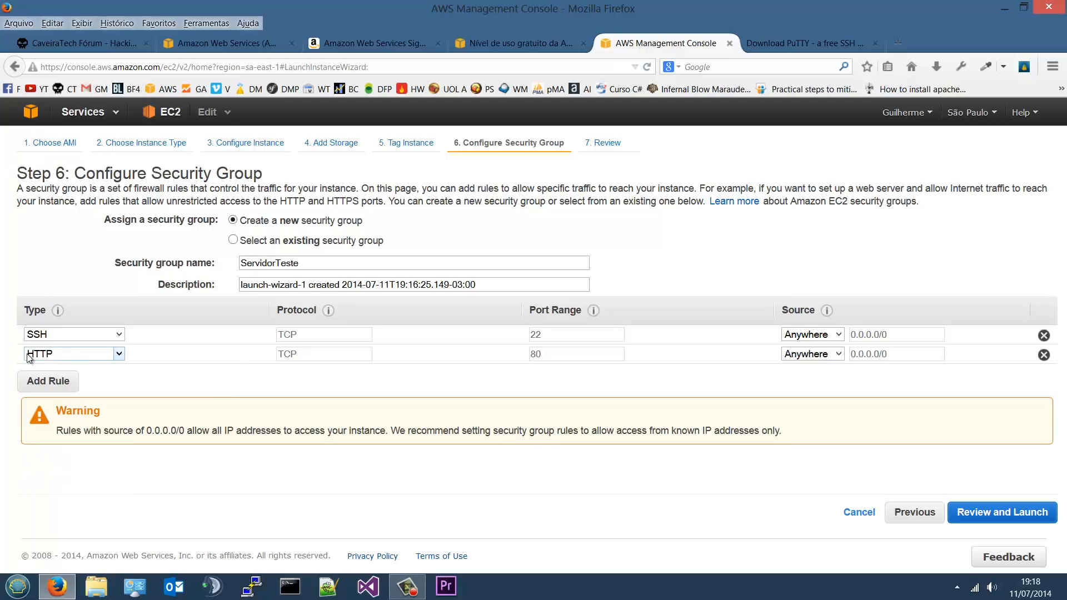
click(821, 360)
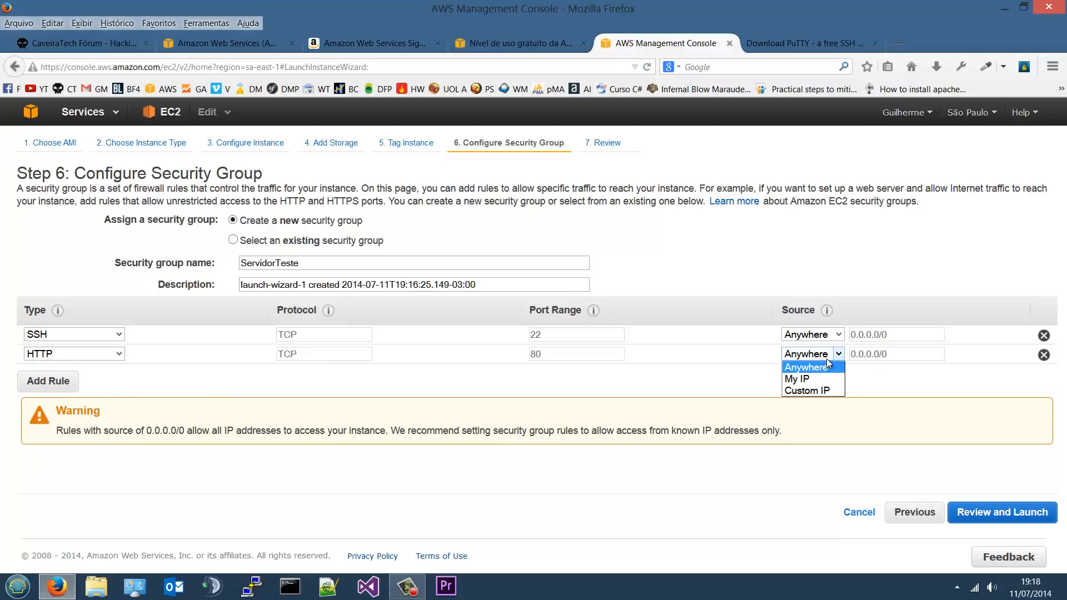
click(833, 359)
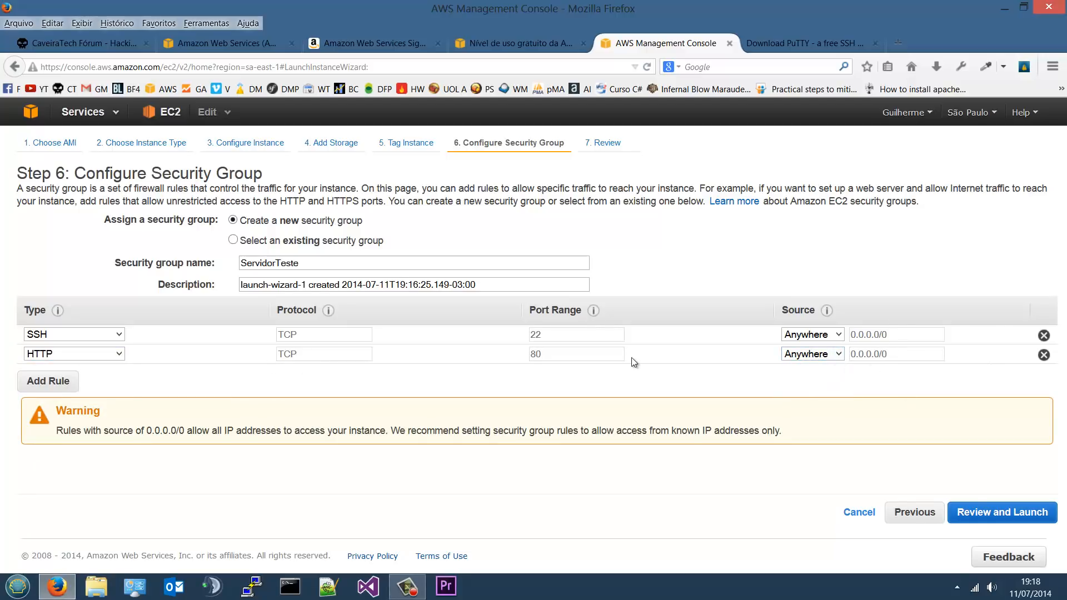
click(111, 354)
Add a third security rule, look through the available types and set it to Custom UDP Rule
click(48, 381)
click(118, 375)
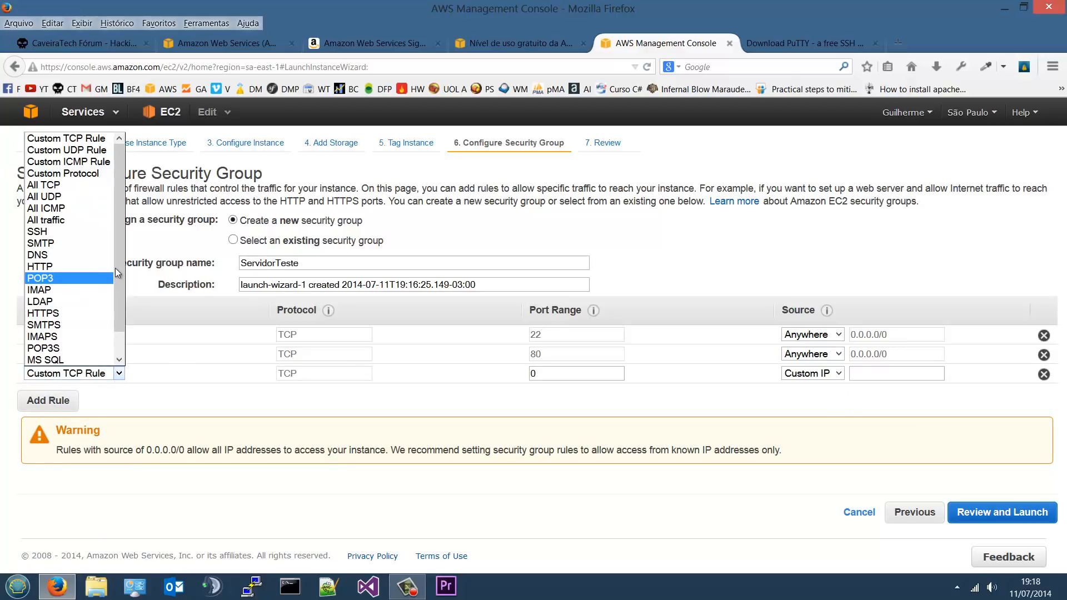
scroll(119, 289, down, 1)
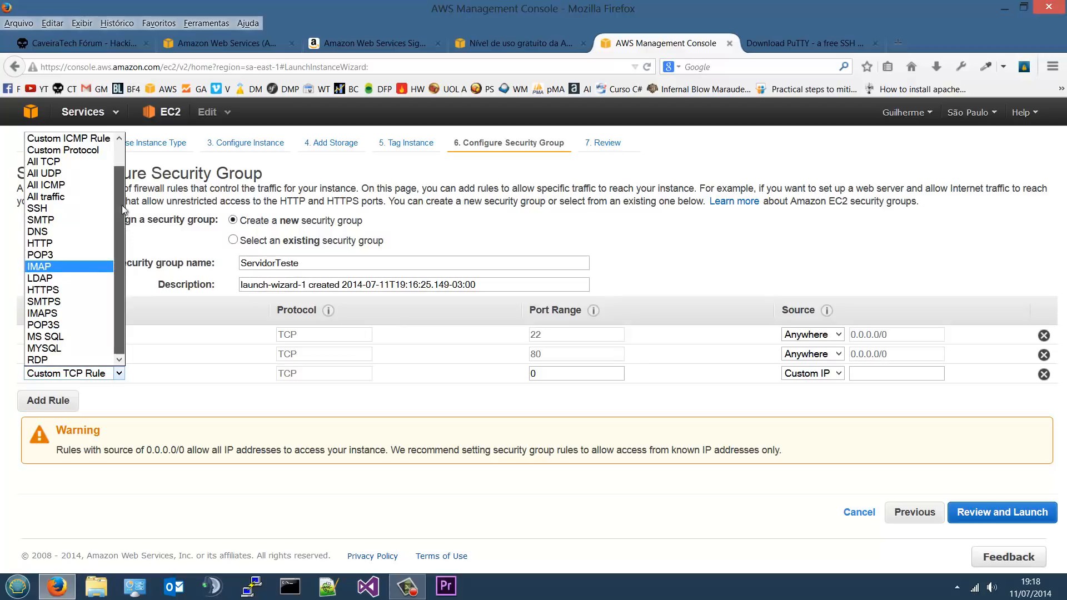
scroll(92, 225, up, 1)
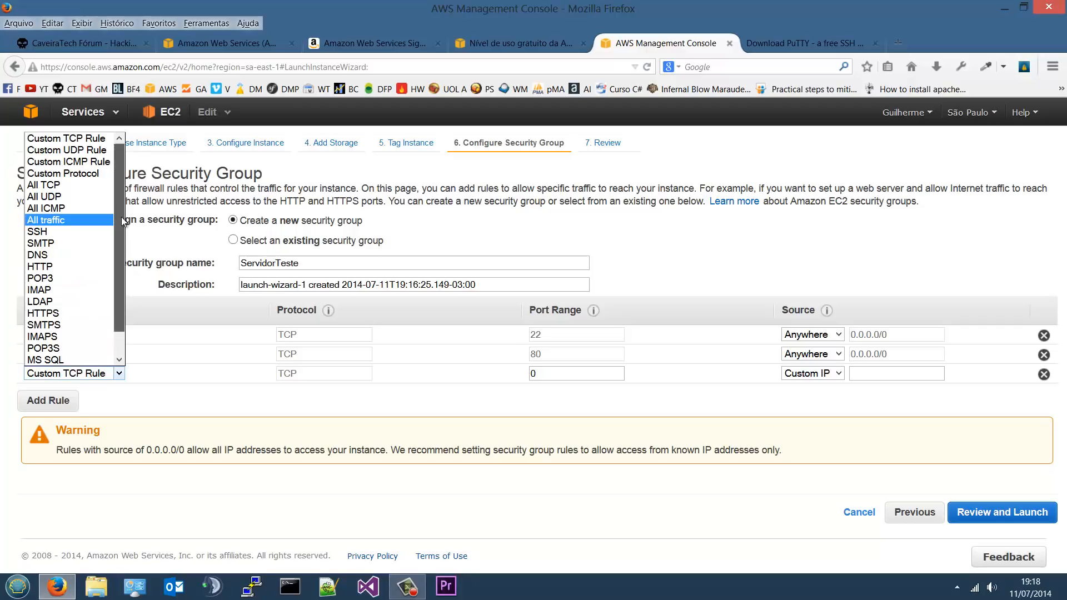
scroll(116, 228, down, 1)
scroll(122, 218, up, 1)
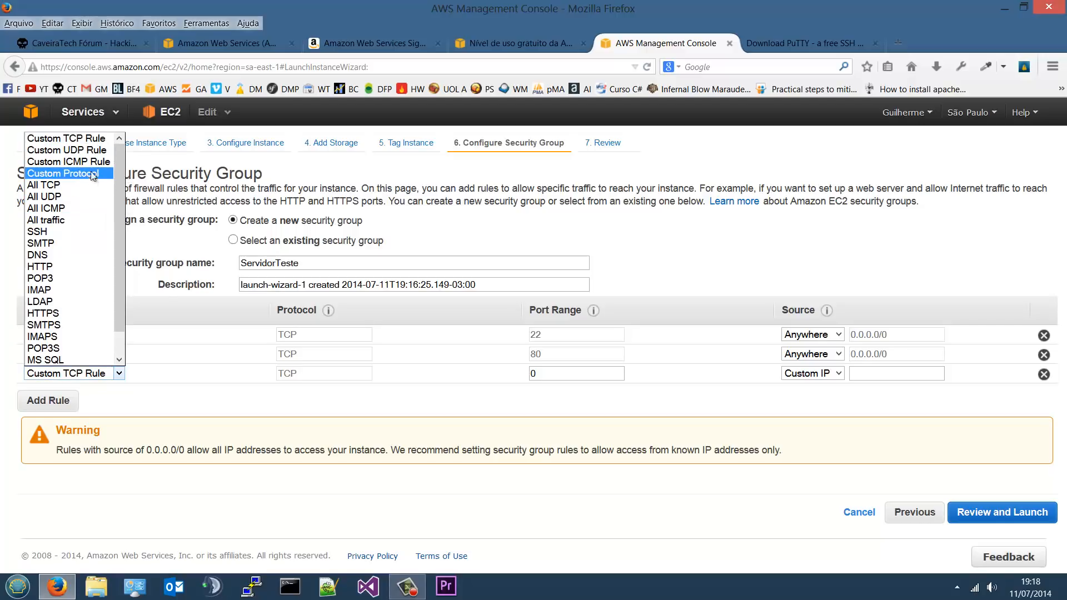
click(93, 139)
click(97, 377)
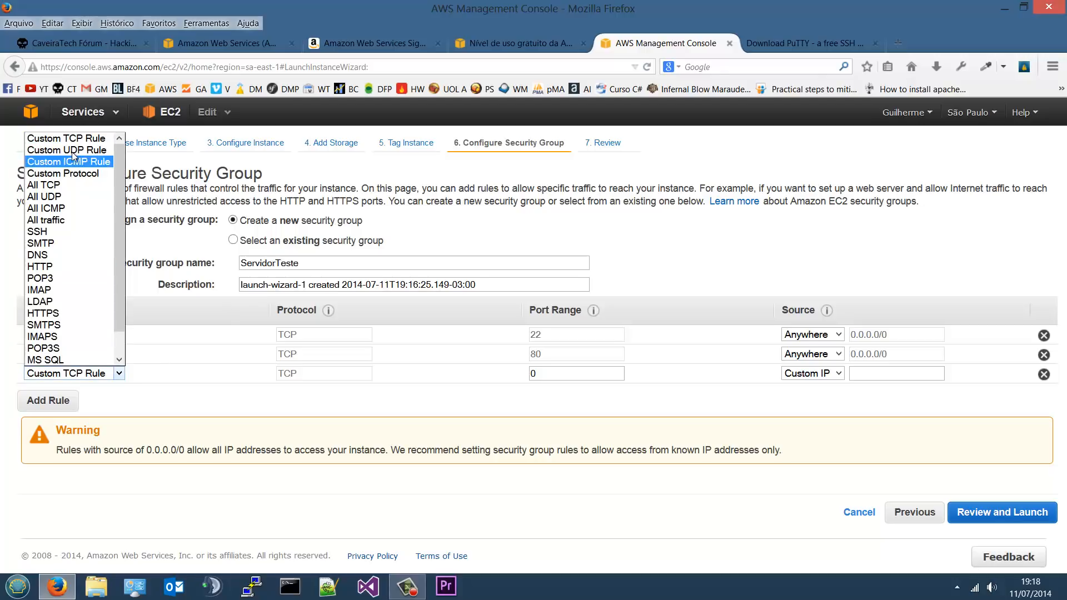
click(74, 147)
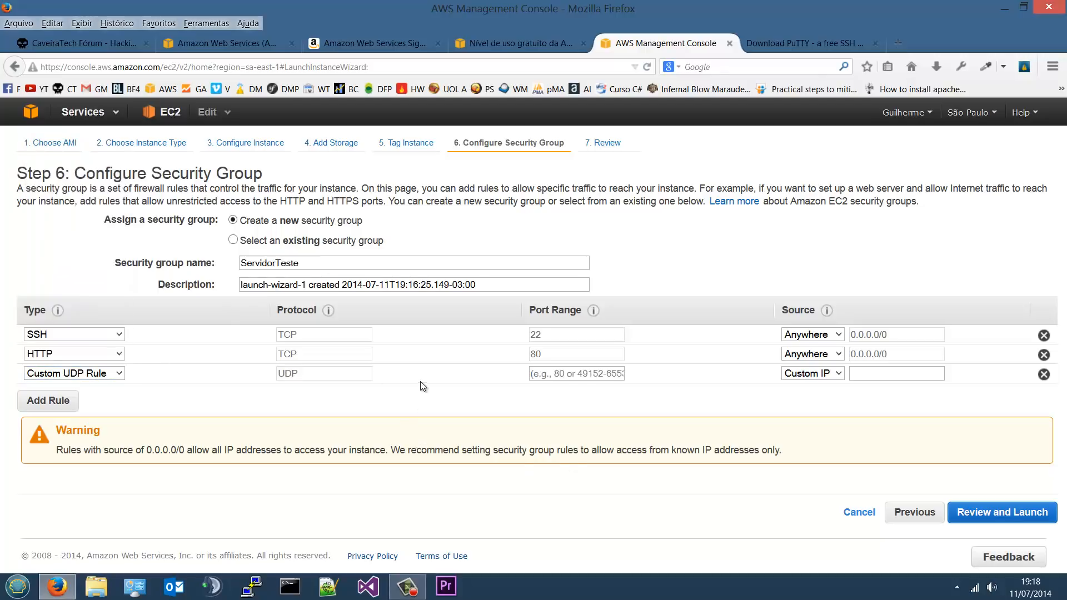
Set the Custom UDP rule's port range to 5555 and choose its source
click(95, 375)
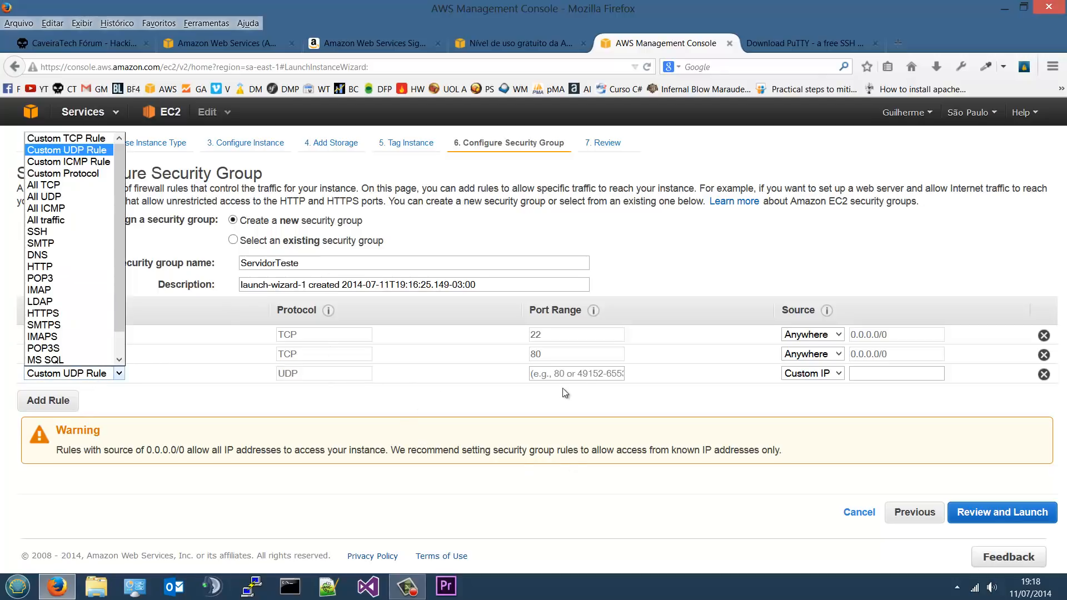
click(561, 382)
click(582, 377)
text(5555)
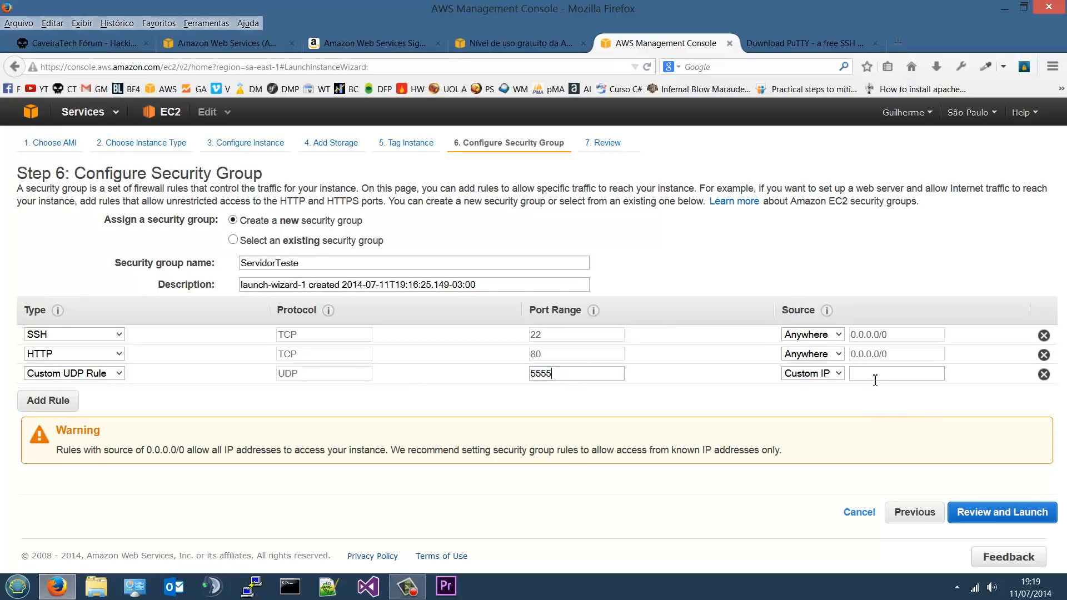
click(820, 374)
click(819, 387)
Remove the Custom UDP and HTTP rules so only SSH remains, and proceed to the launch review
click(1043, 375)
click(1043, 356)
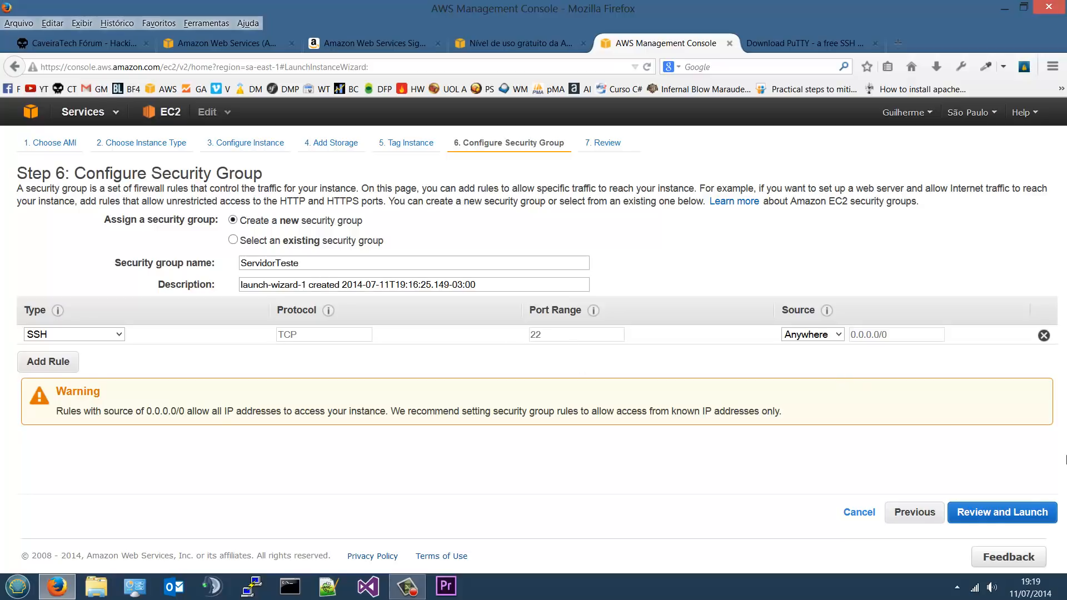
click(1010, 525)
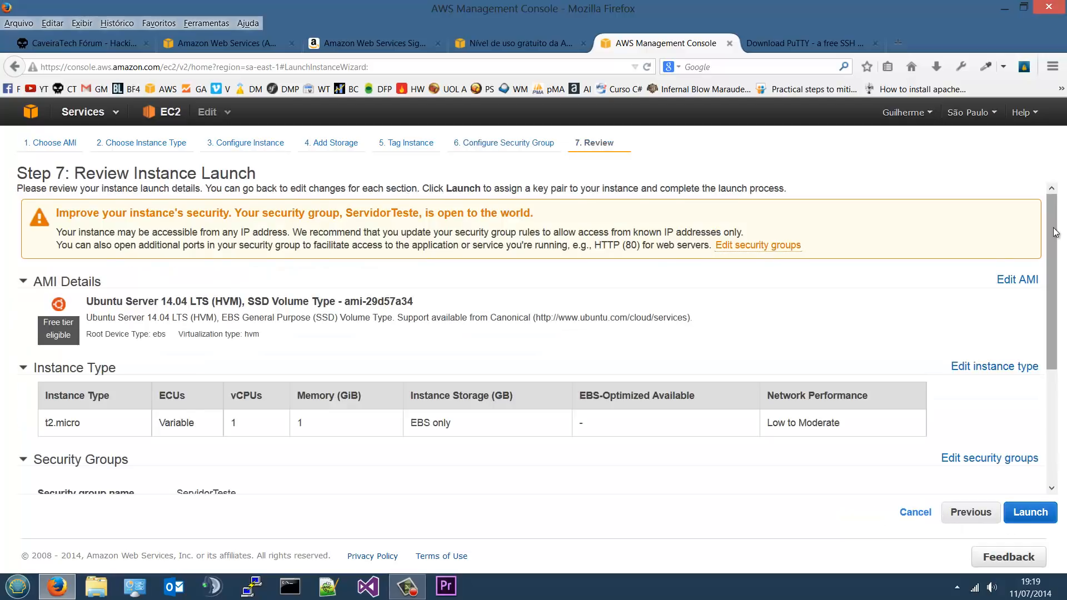
Examine the launch review, including the security warning about ServidorTeste, the instance type and the security group rules
drag(1054, 233, 1038, 213)
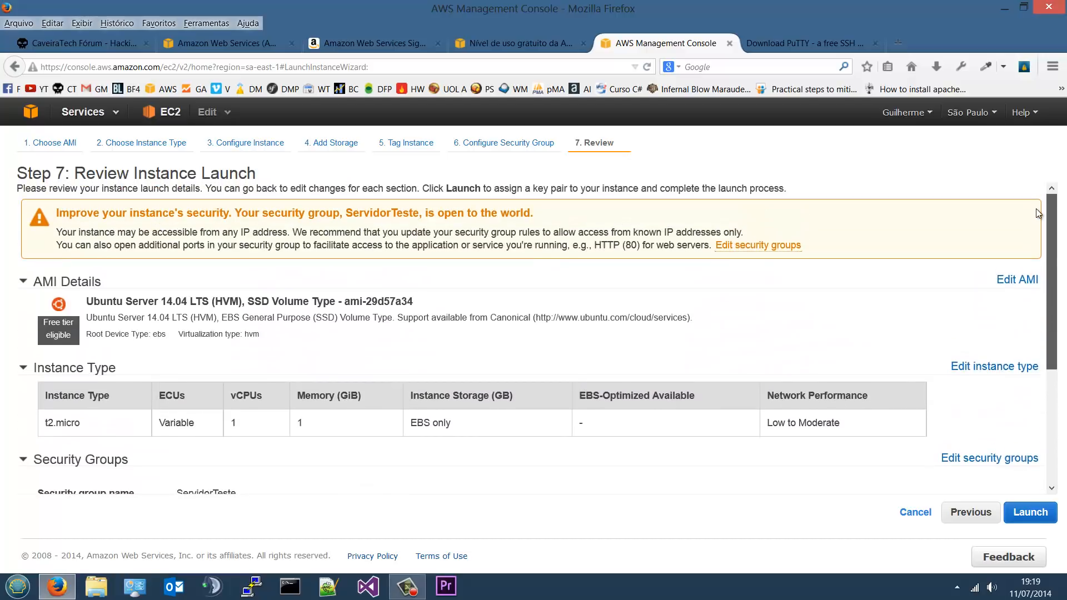
drag(56, 215, 219, 215)
click(519, 225)
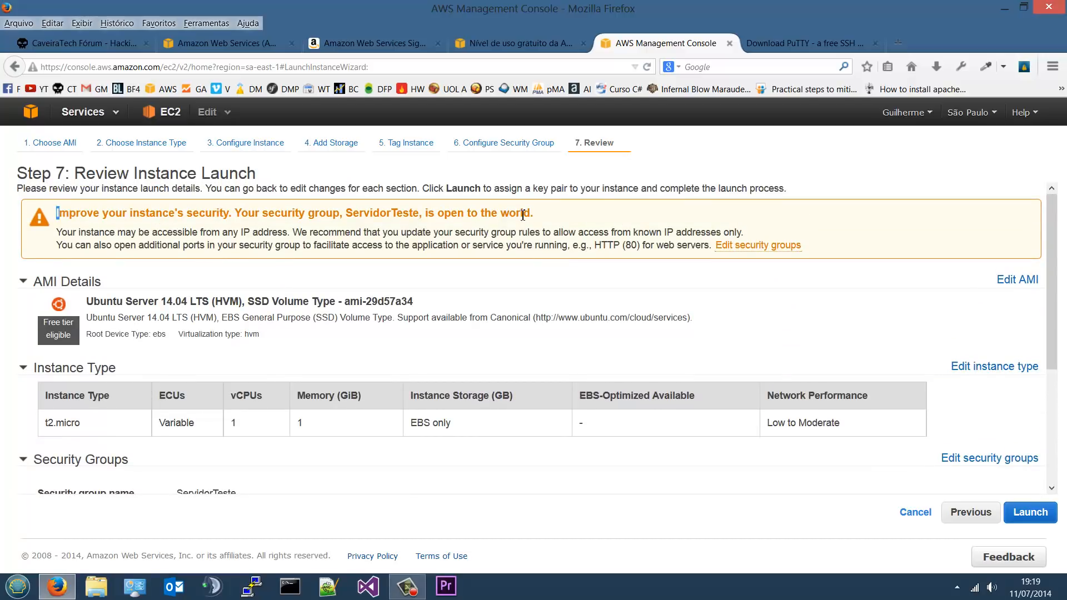
drag(522, 215, 327, 213)
drag(344, 211, 420, 214)
double_click(352, 216)
click(351, 216)
drag(351, 216, 533, 216)
click(536, 218)
drag(1053, 257, 1023, 411)
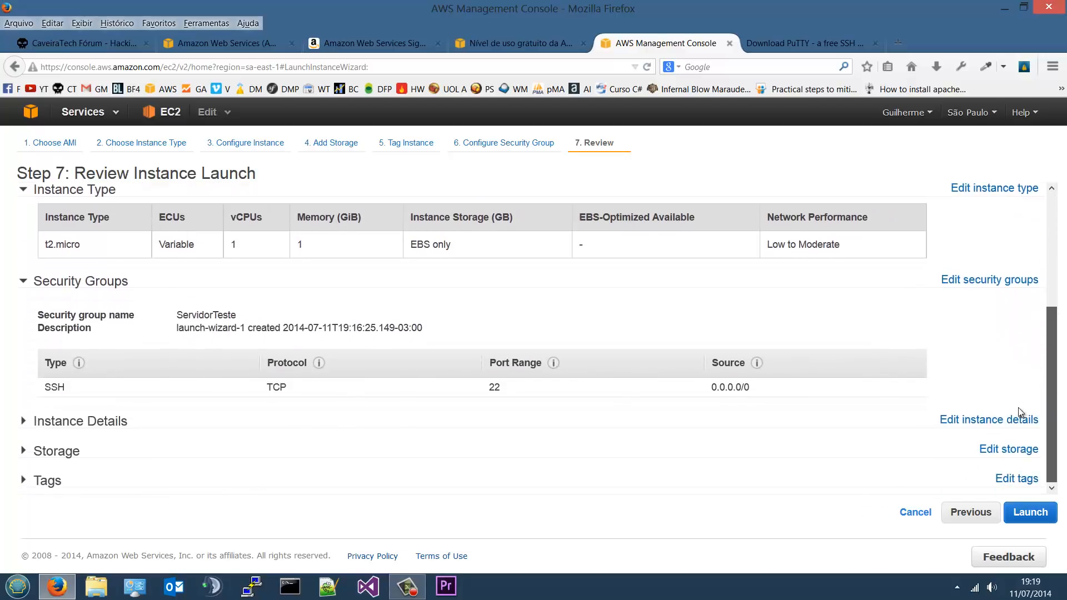
drag(1052, 328, 1048, 214)
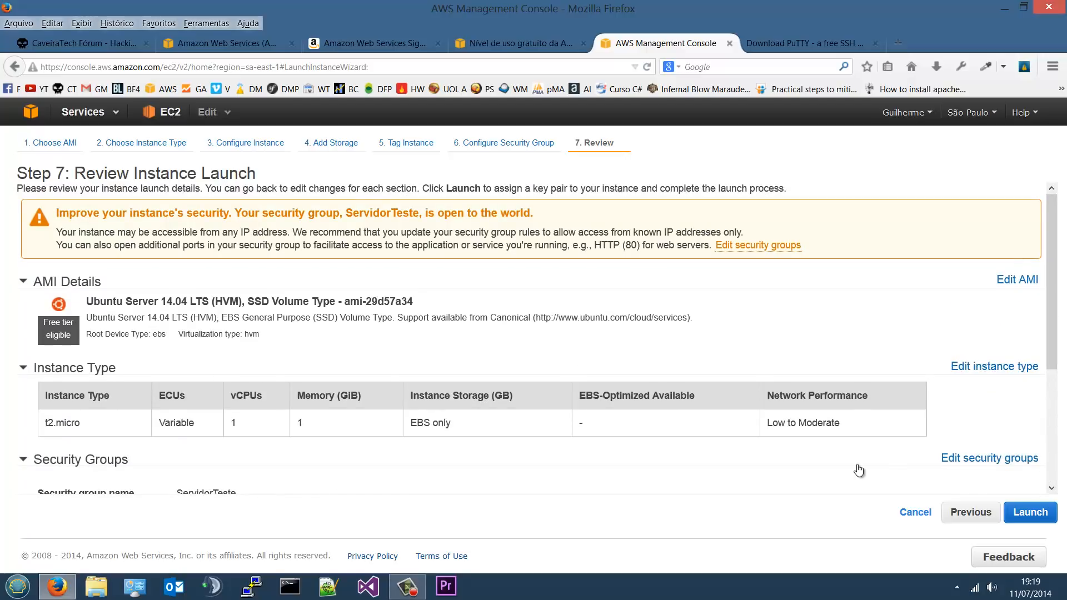
Start the launch, look through the key pair options and choose to proceed without a key pair
click(1034, 515)
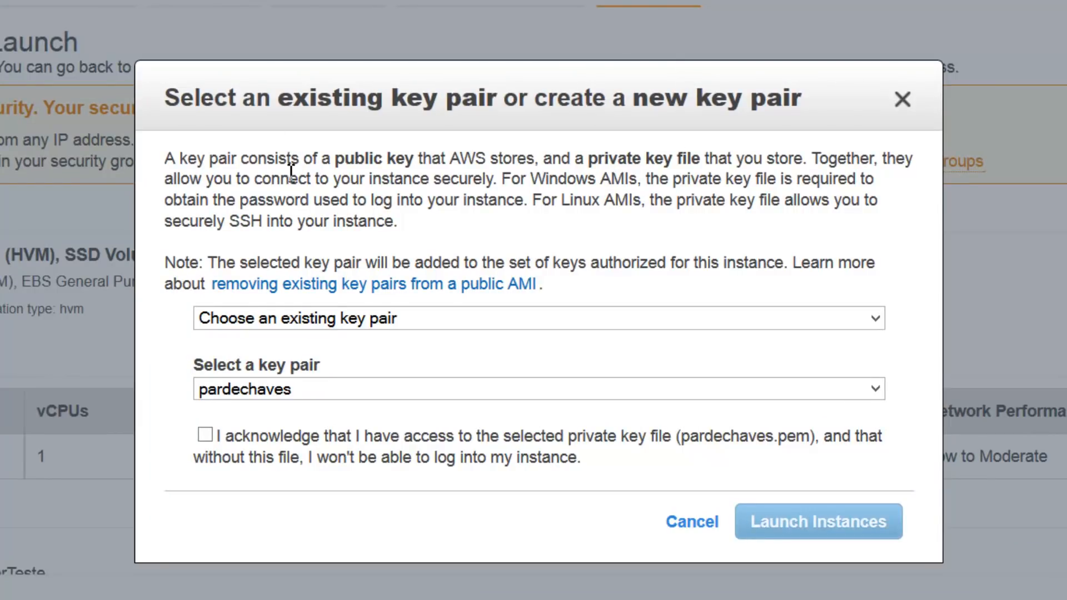
click(354, 321)
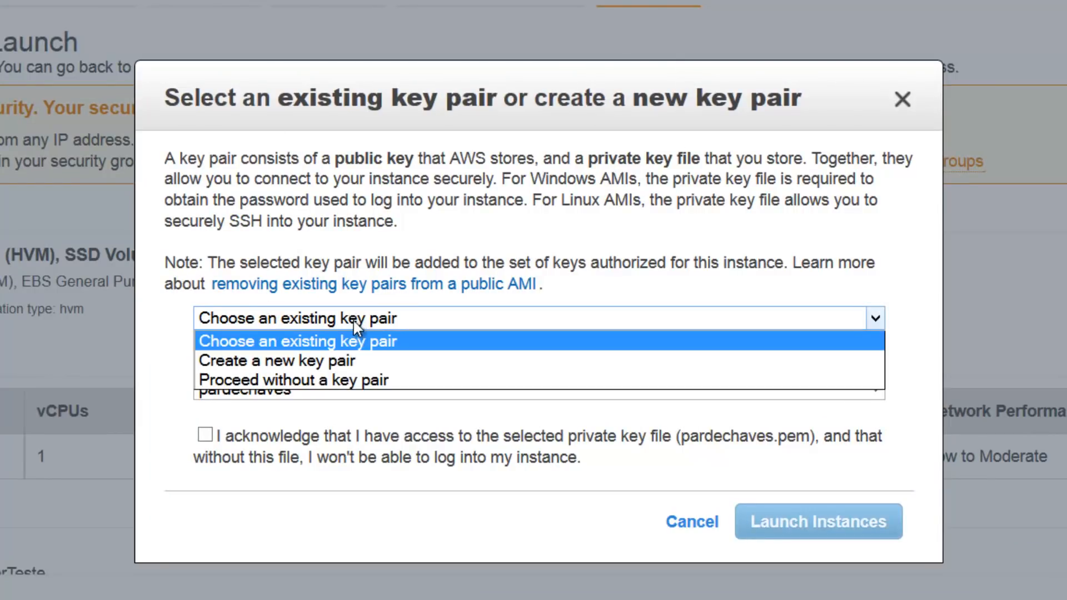
click(367, 321)
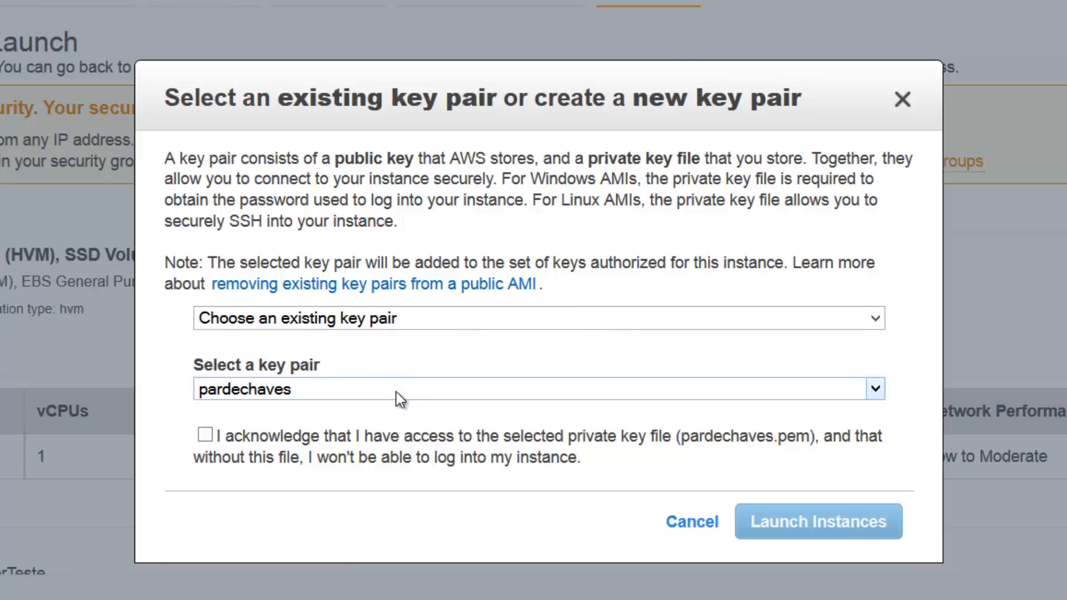
click(264, 321)
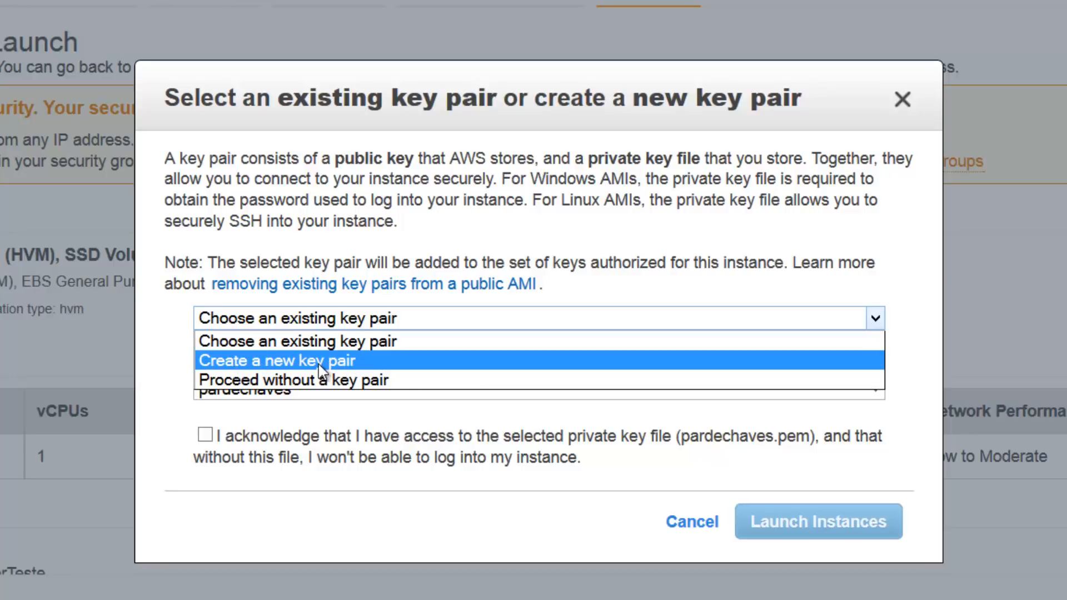
click(273, 383)
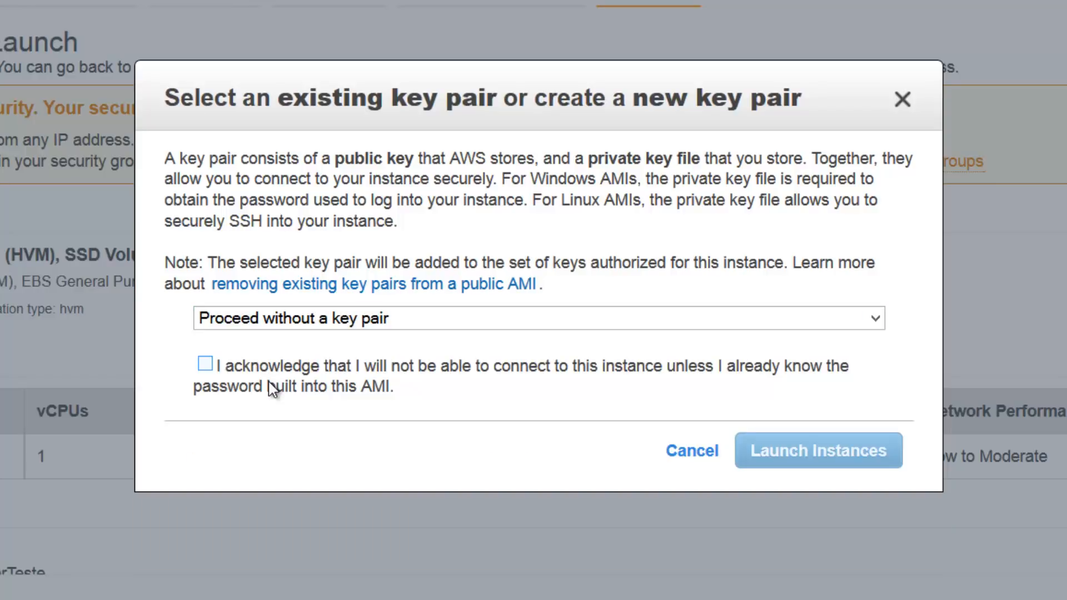
Switch to creating a new key pair, name it testecaveiratech and download its private key file
click(355, 325)
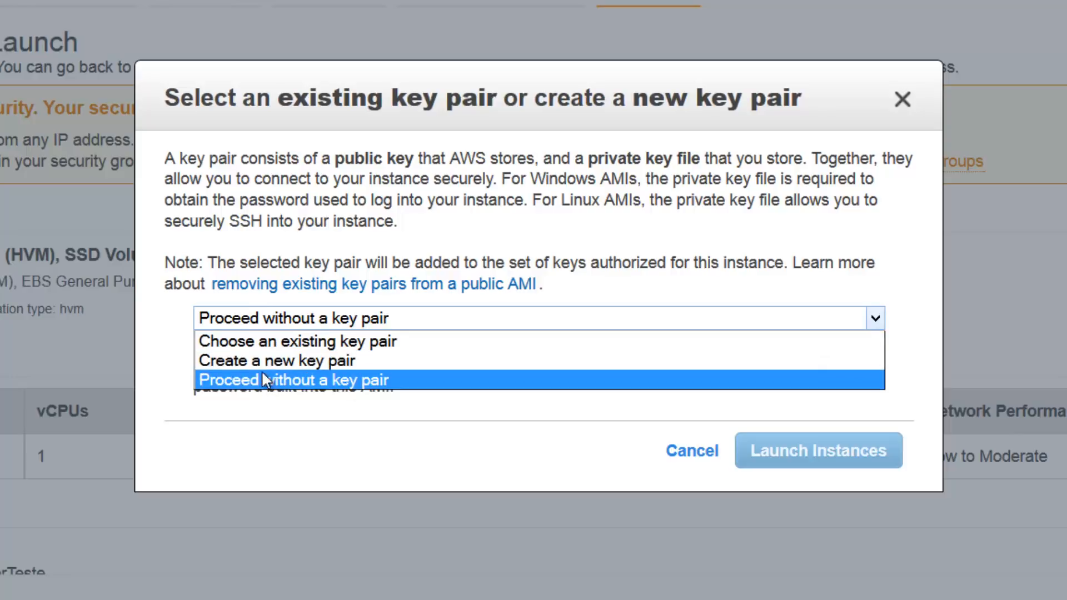
click(305, 361)
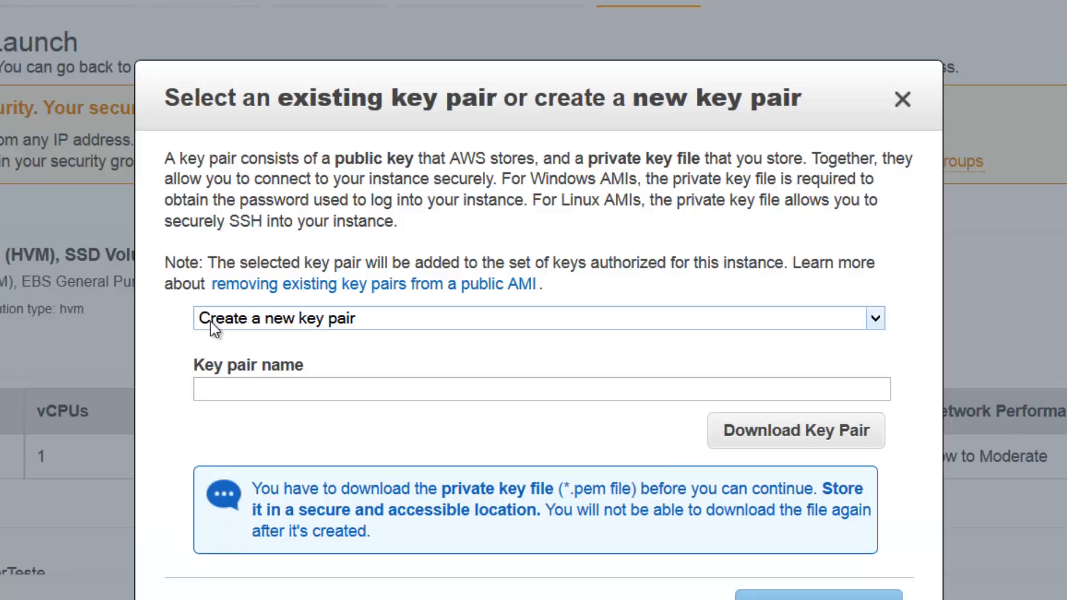
click(303, 395)
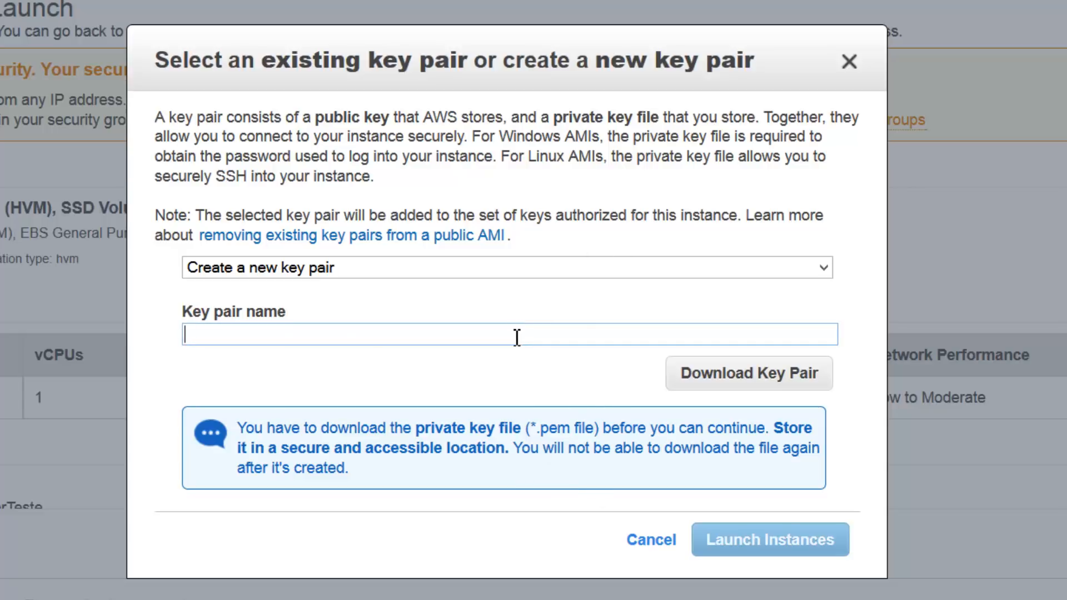
text(testecaveiratech)
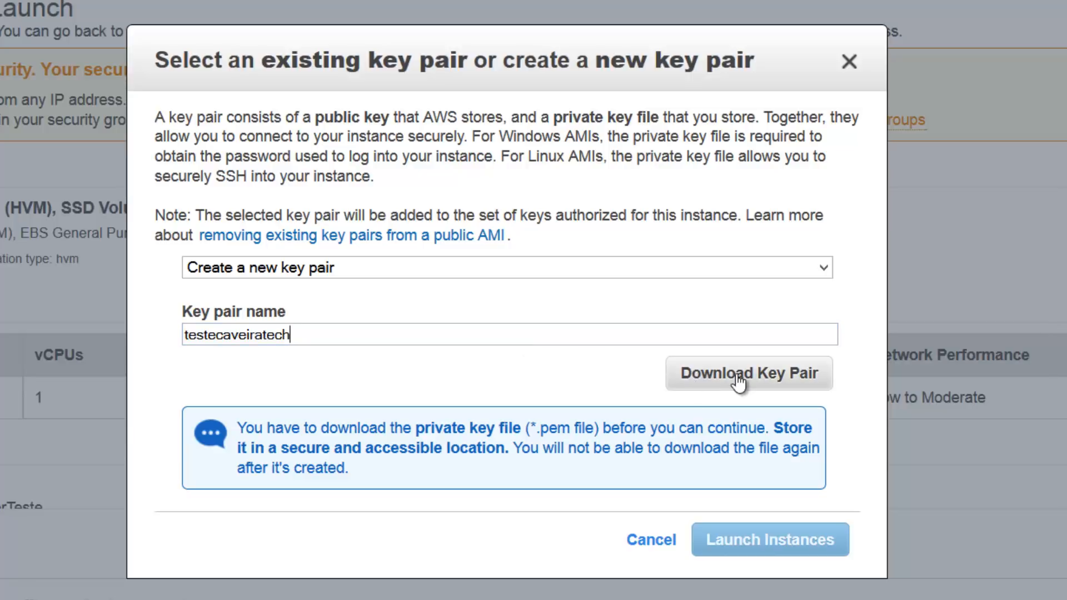
click(793, 387)
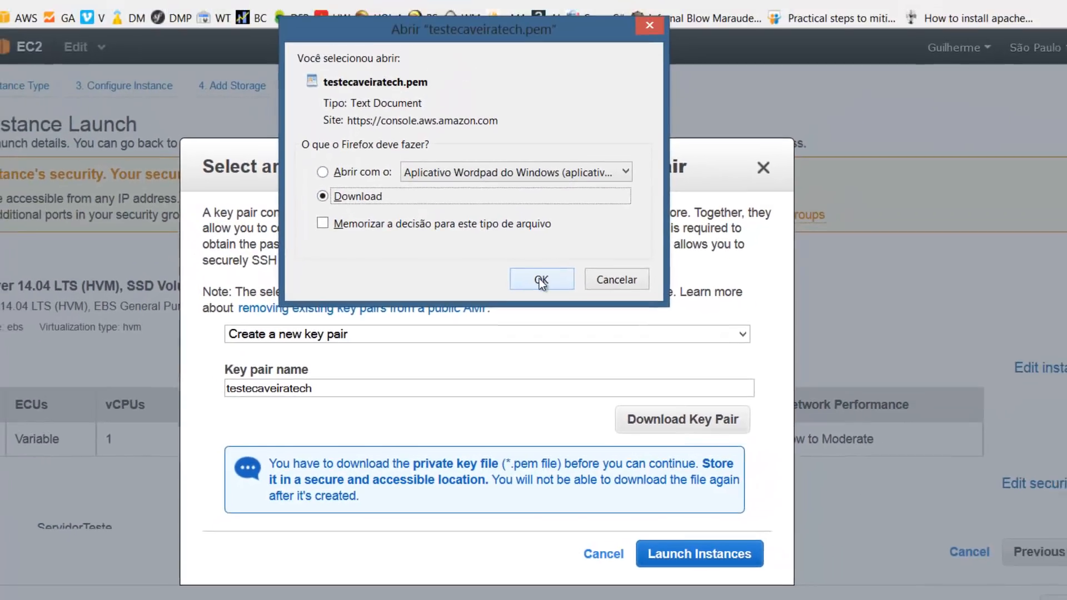
click(542, 281)
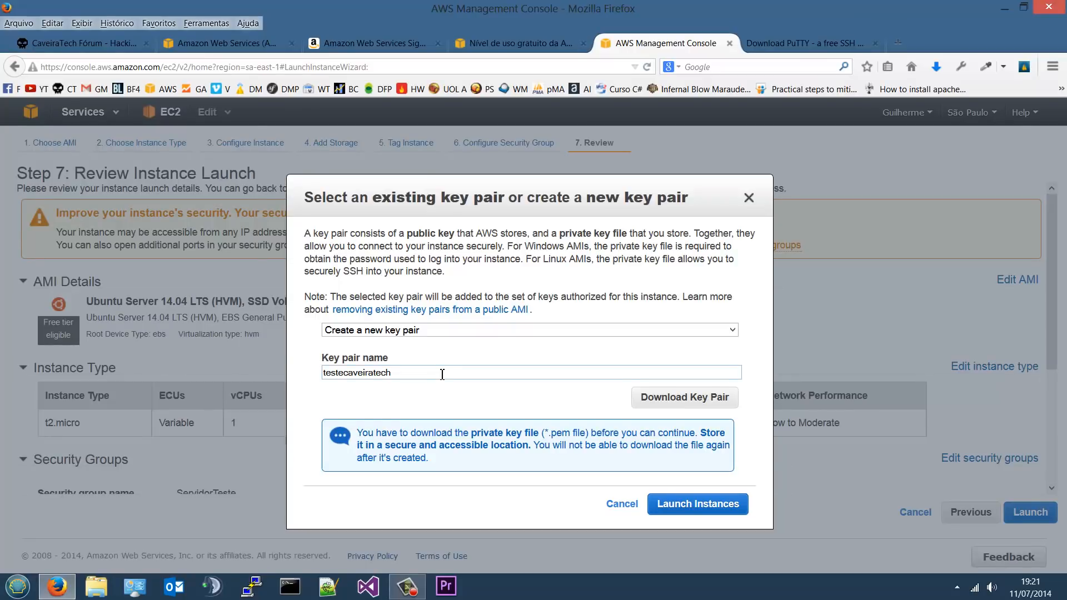
Launch the instance with the new key pair and look over the launch status page
click(711, 506)
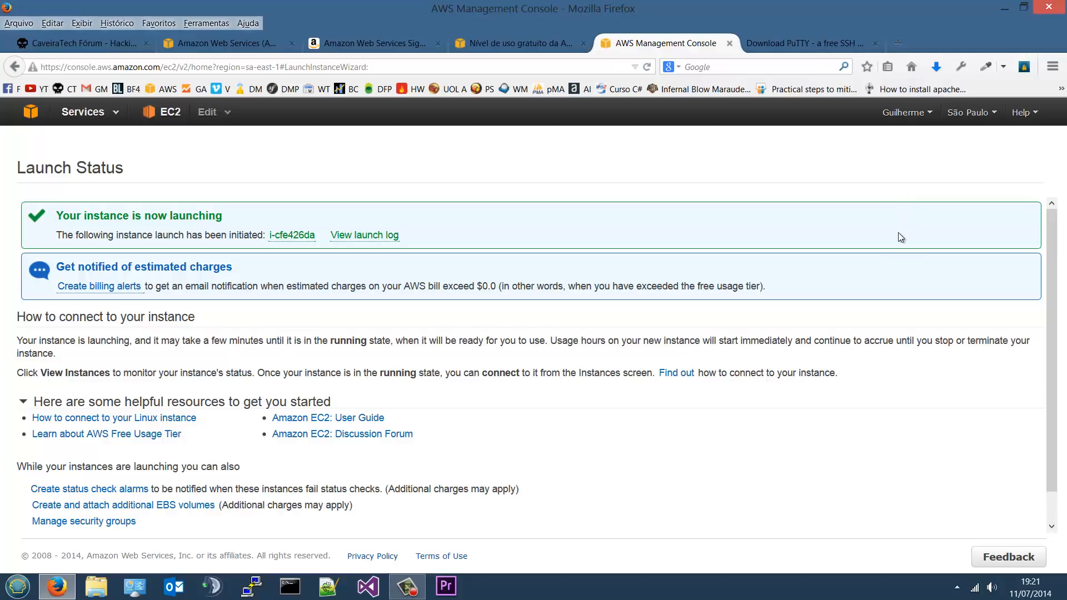
scroll(561, 354, down, 1)
scroll(629, 354, up, 1)
scroll(1054, 319, down, 1)
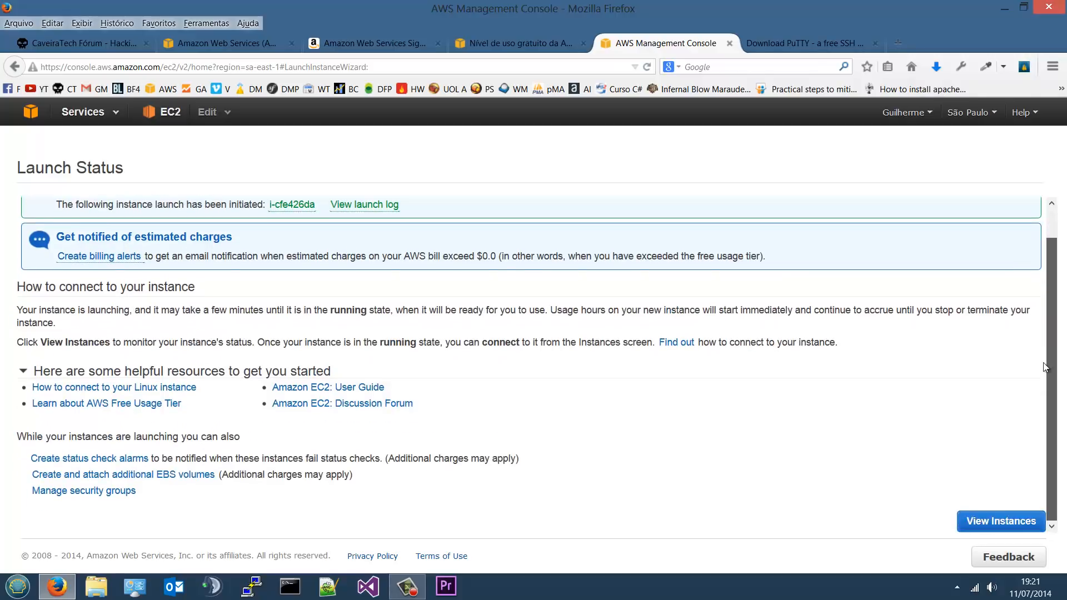
scroll(1054, 318, up, 1)
Open the EC2 instances list and examine the Teste Caveiratech instance's type, availability zone and state
click(169, 115)
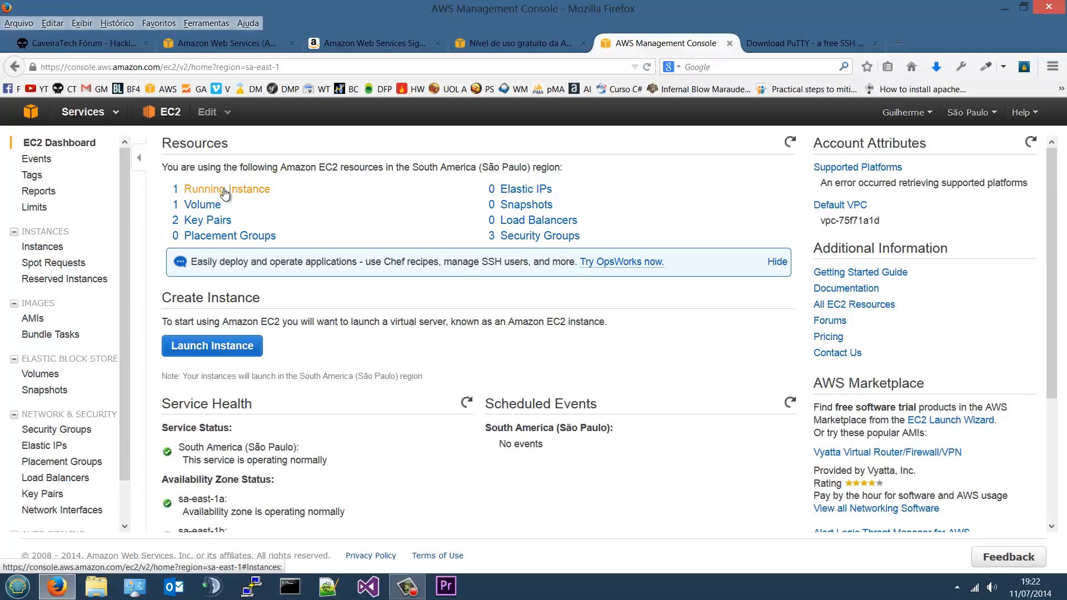
click(44, 248)
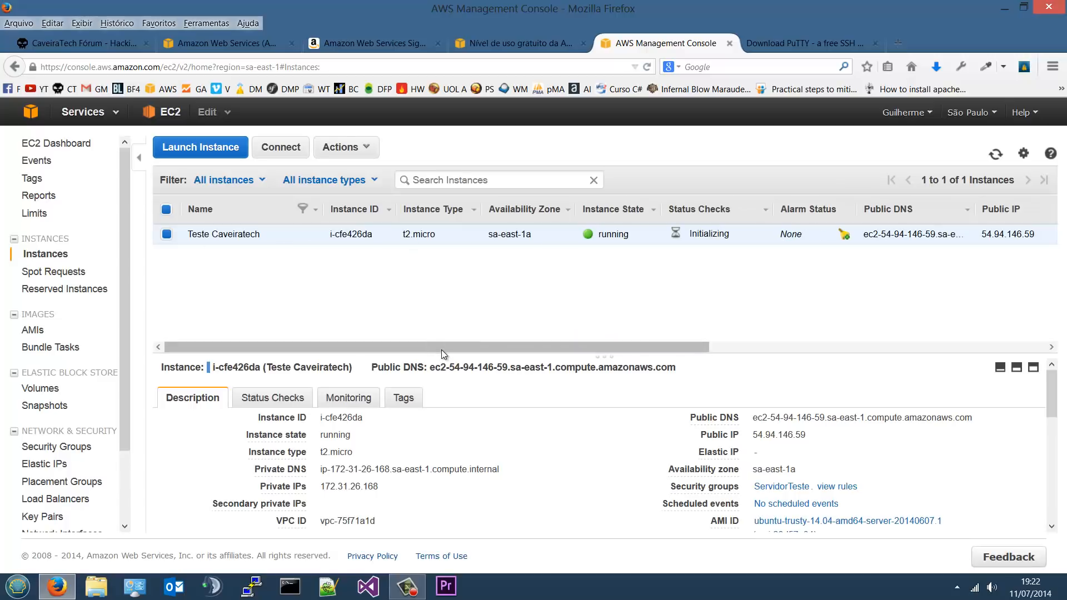
mouse_move(442, 349)
mouse_down()
mouse_move(816, 358)
mouse_move(459, 349)
mouse_up()
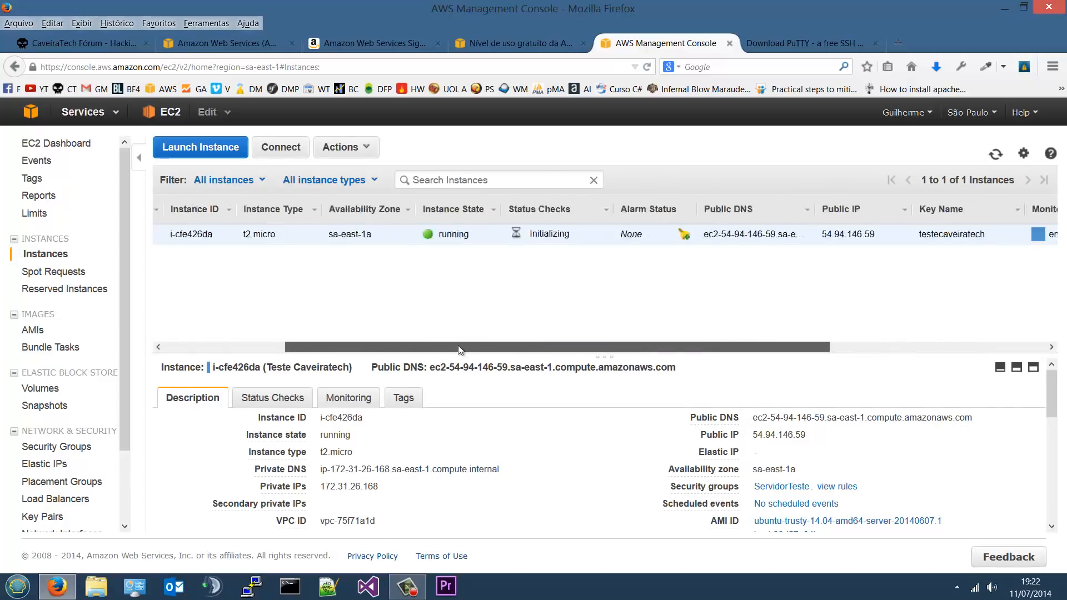
click(346, 346)
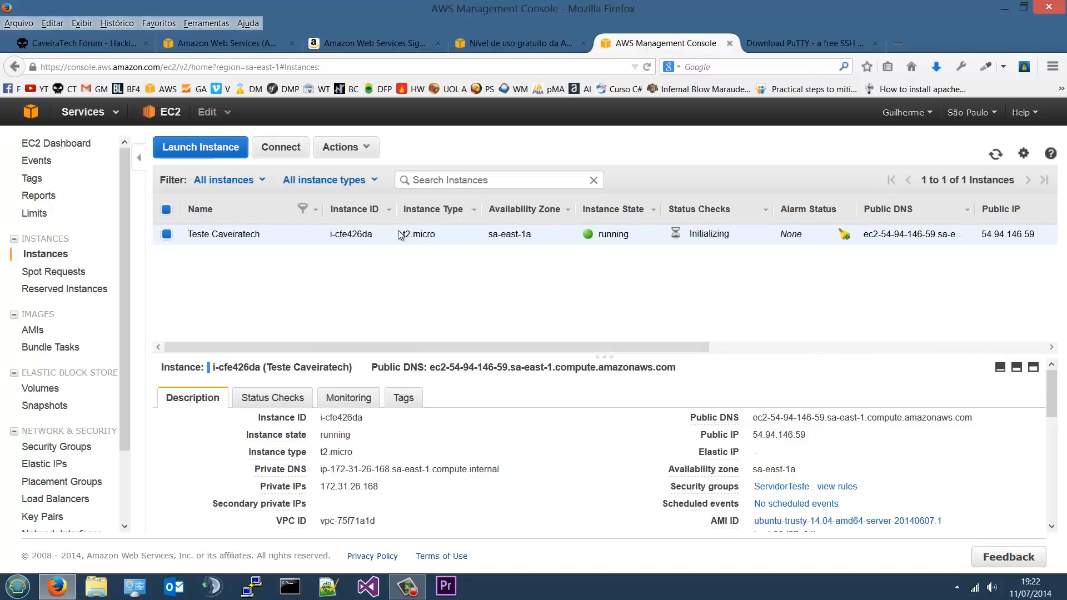
drag(401, 235, 518, 236)
click(552, 234)
triple_click(504, 239)
drag(635, 236, 581, 241)
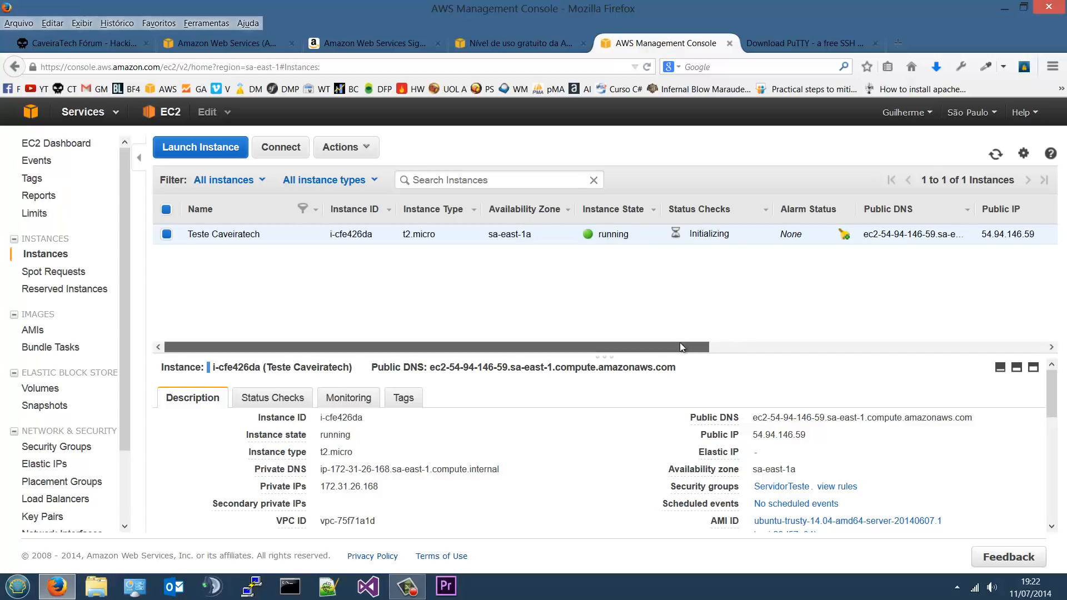
drag(680, 345, 715, 344)
mouse_move(643, 234)
mouse_down()
mouse_move(692, 237)
mouse_move(628, 236)
mouse_up()
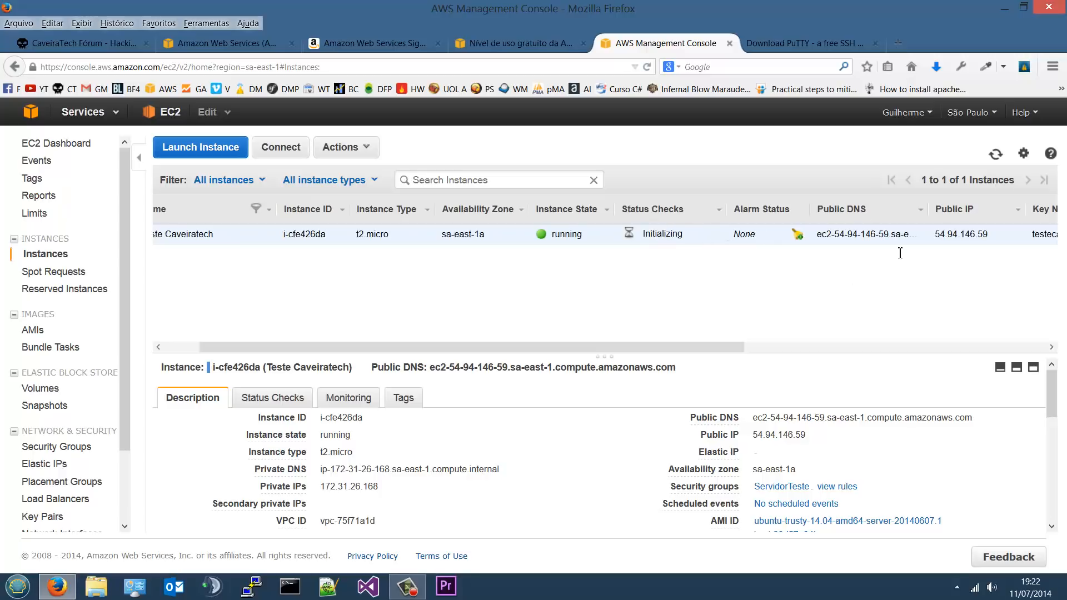
Examine the instance's public DNS, public IP, key name, launch time and security group in the list
drag(732, 350, 778, 349)
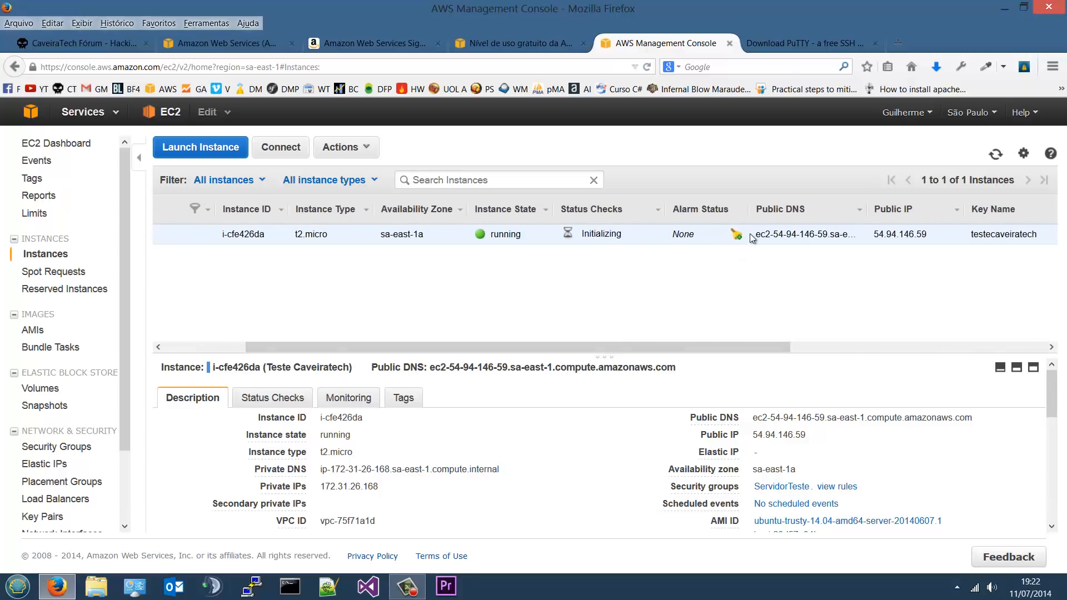
drag(761, 237, 888, 239)
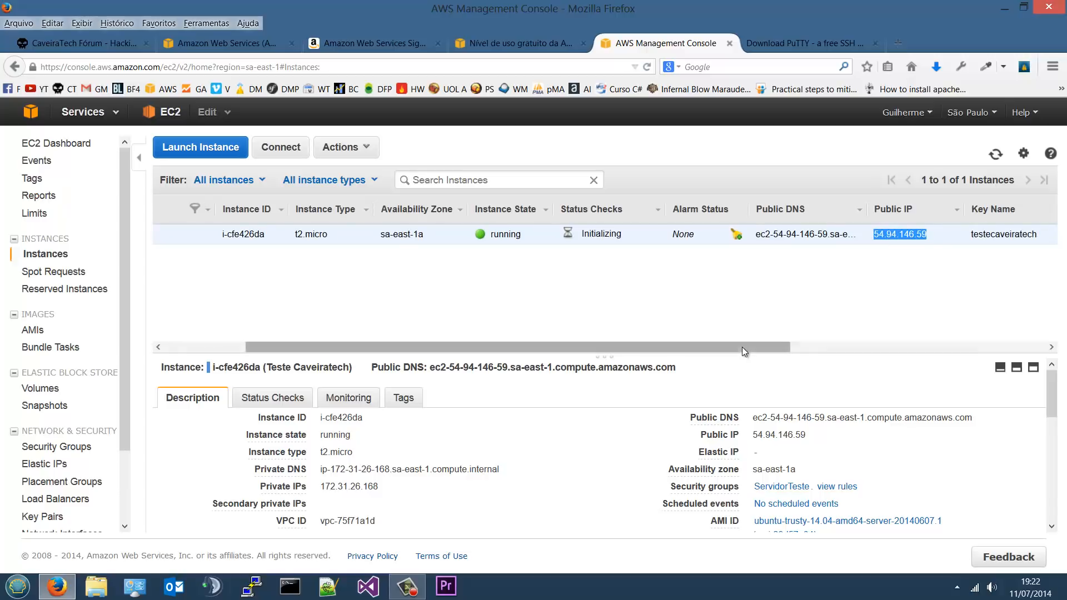
drag(742, 347, 1047, 356)
click(556, 233)
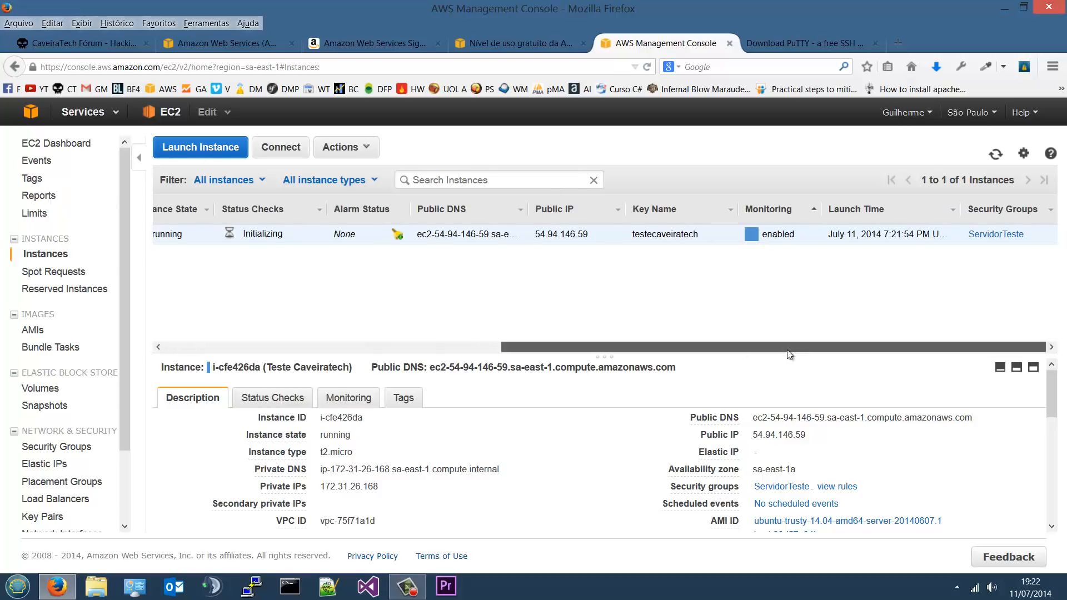
drag(828, 234, 852, 234)
drag(828, 234, 921, 236)
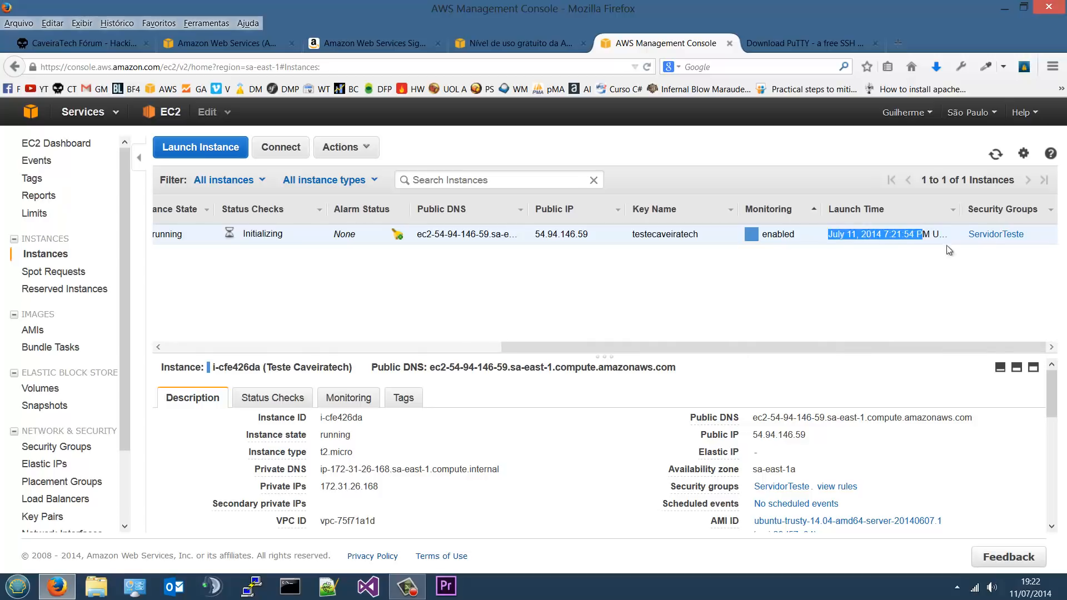
click(947, 248)
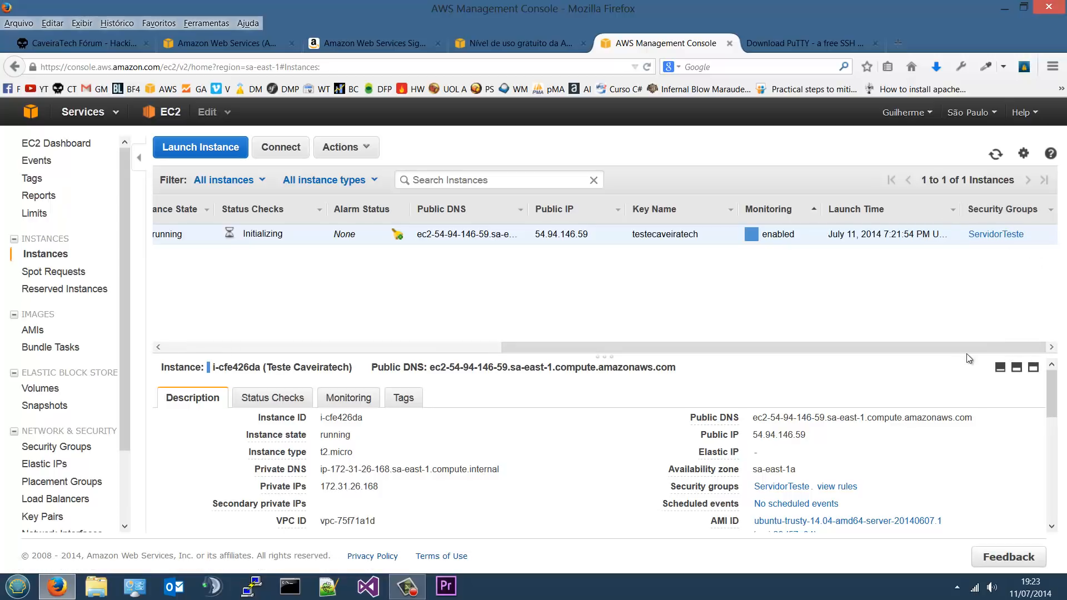
drag(967, 351, 631, 351)
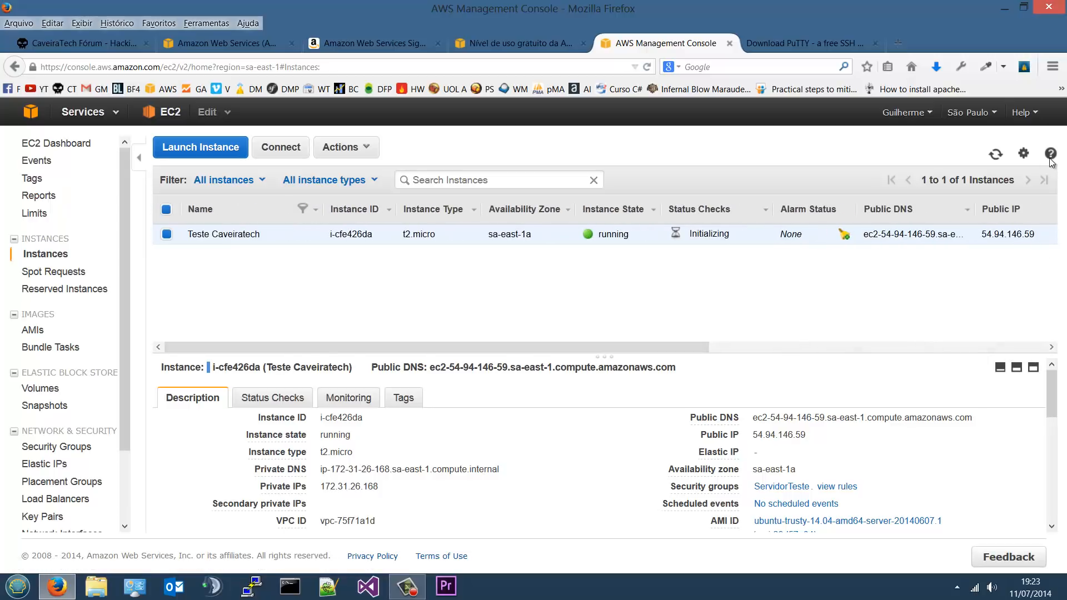
Refresh the instances list and enlarge the details pane to view the selected instance's description
click(995, 155)
drag(445, 359, 441, 309)
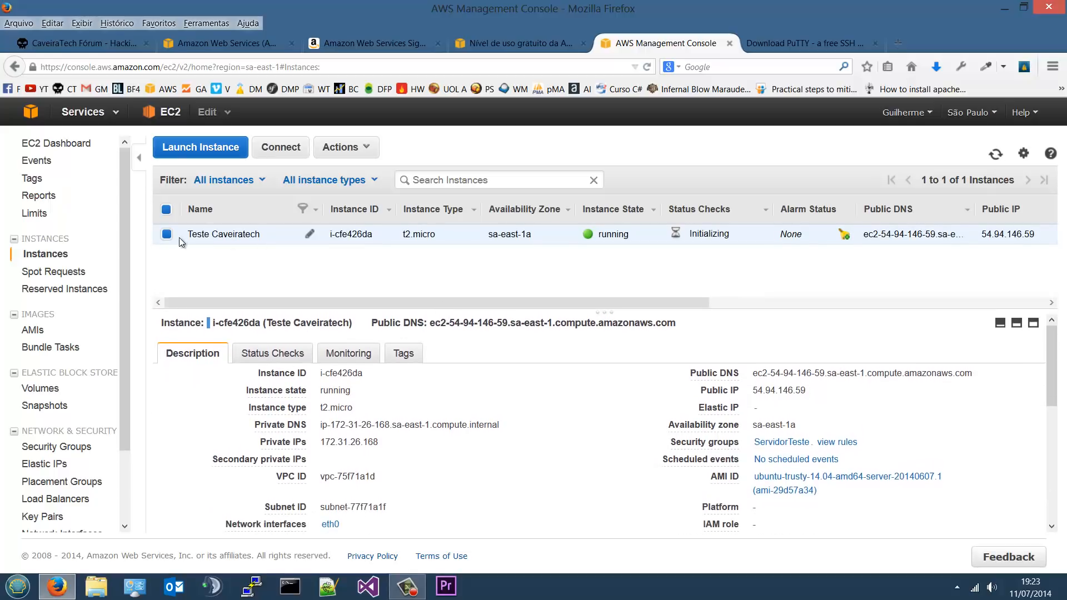
drag(315, 306, 309, 357)
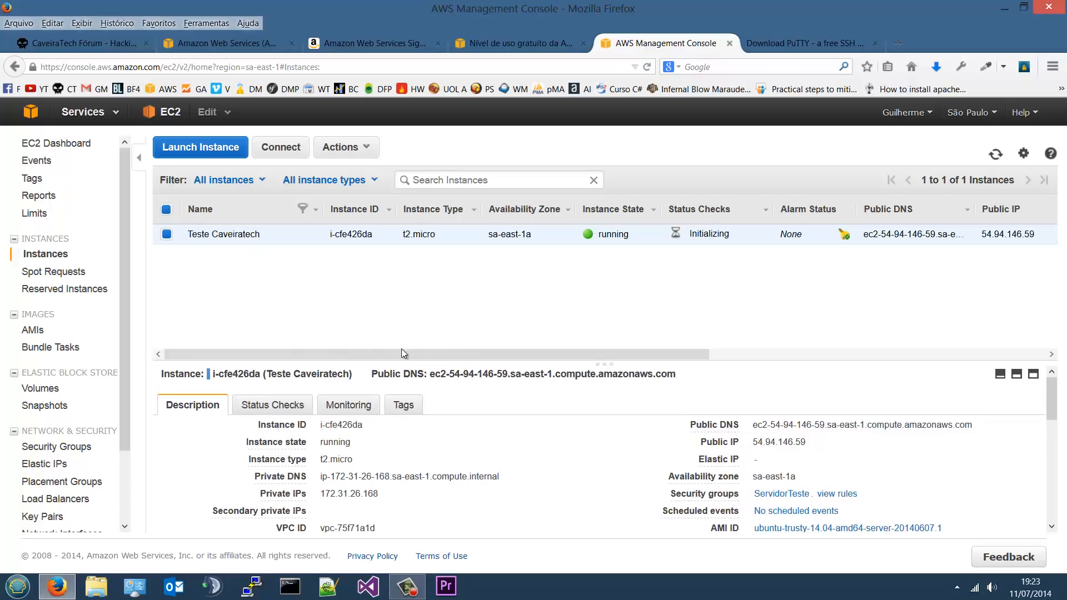
drag(401, 349, 402, 284)
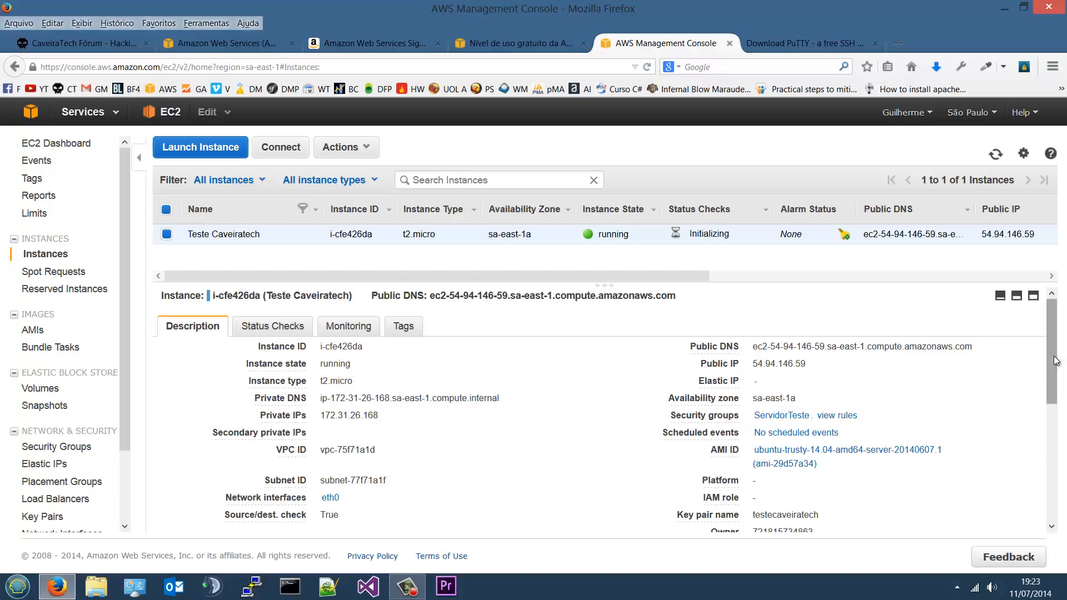
mouse_move(1054, 356)
mouse_down()
mouse_move(1050, 450)
mouse_move(1038, 327)
mouse_move(1047, 378)
mouse_move(1045, 356)
mouse_up()
View the instance's status checks, CloudWatch monitoring graphs and tags, and return to its description
click(272, 329)
click(348, 328)
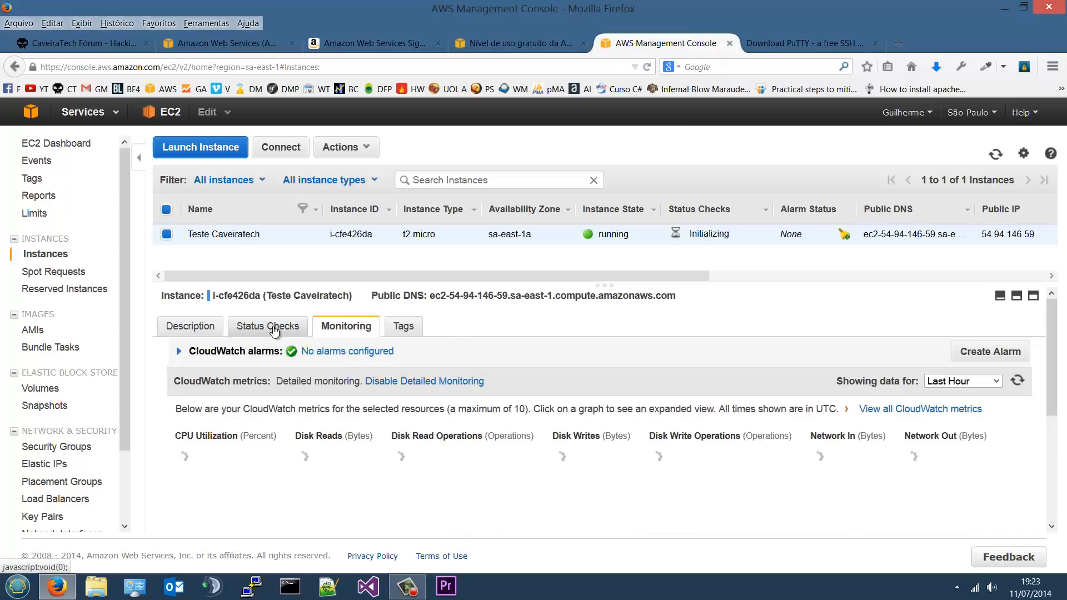
drag(1052, 336, 1050, 366)
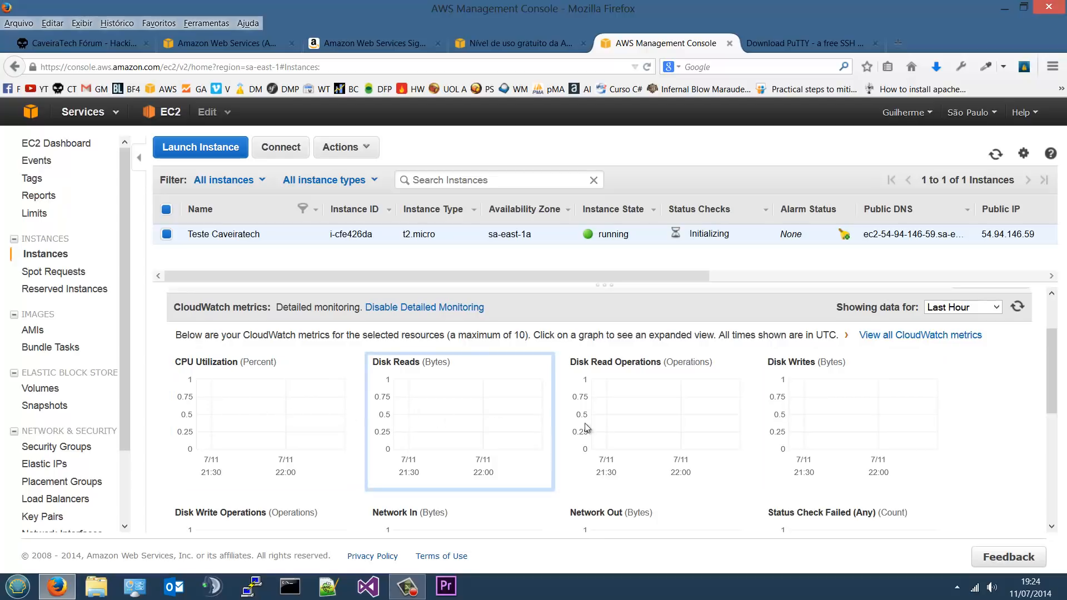
drag(1056, 348, 1046, 315)
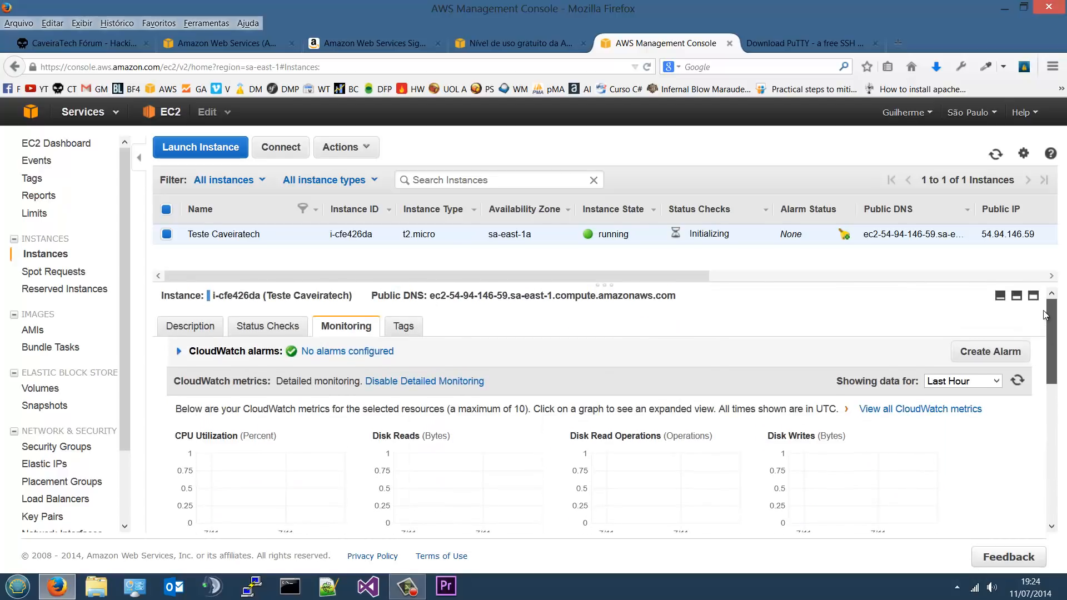
click(401, 333)
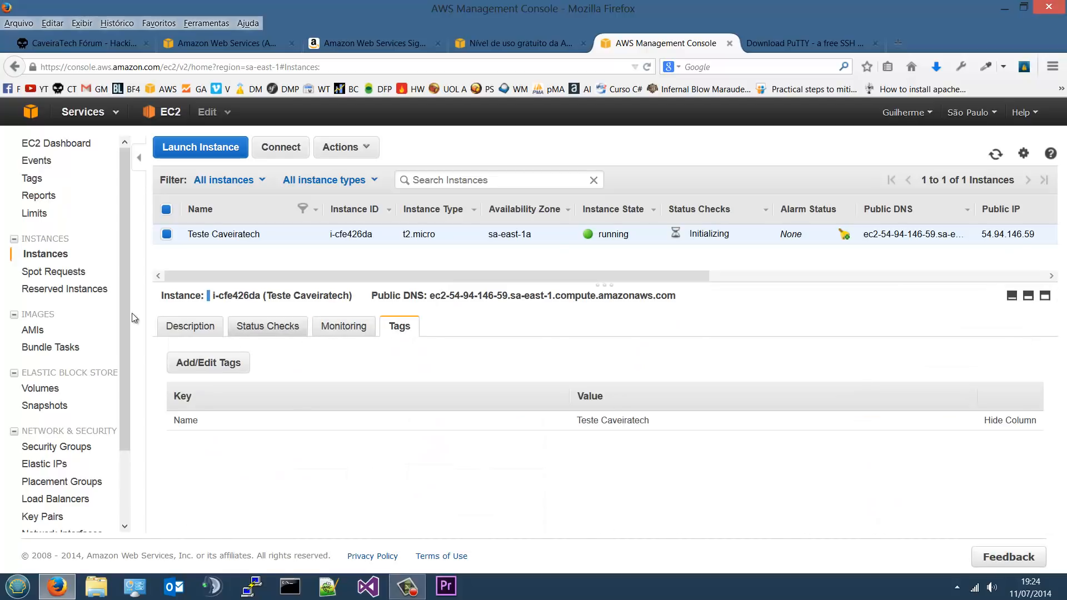
click(201, 327)
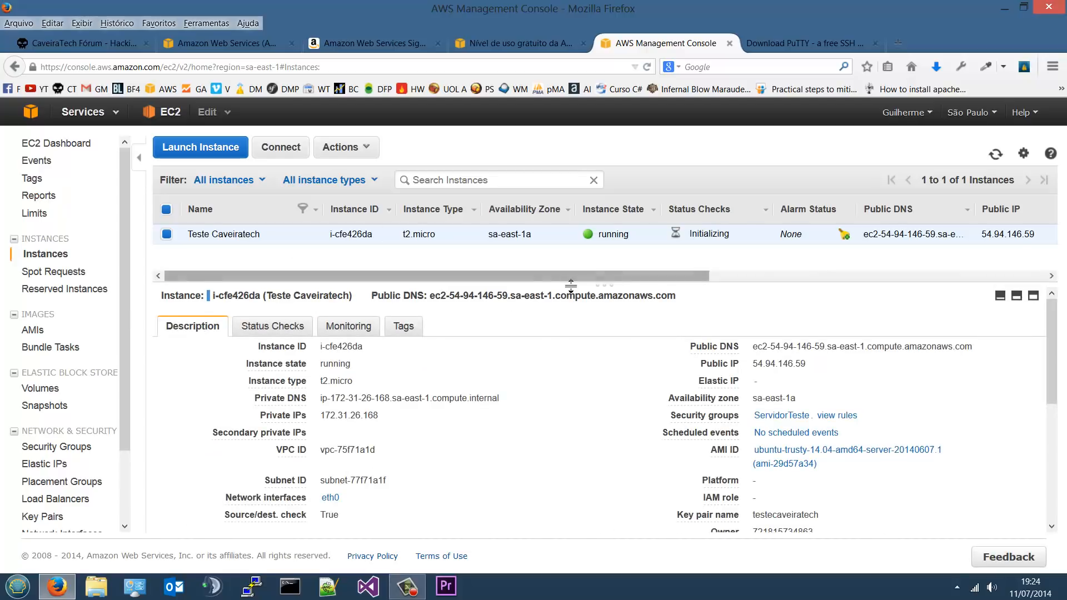
Shrink the instance details pane and open the Elastic Block Store volumes list
drag(569, 286, 568, 378)
drag(124, 241, 124, 340)
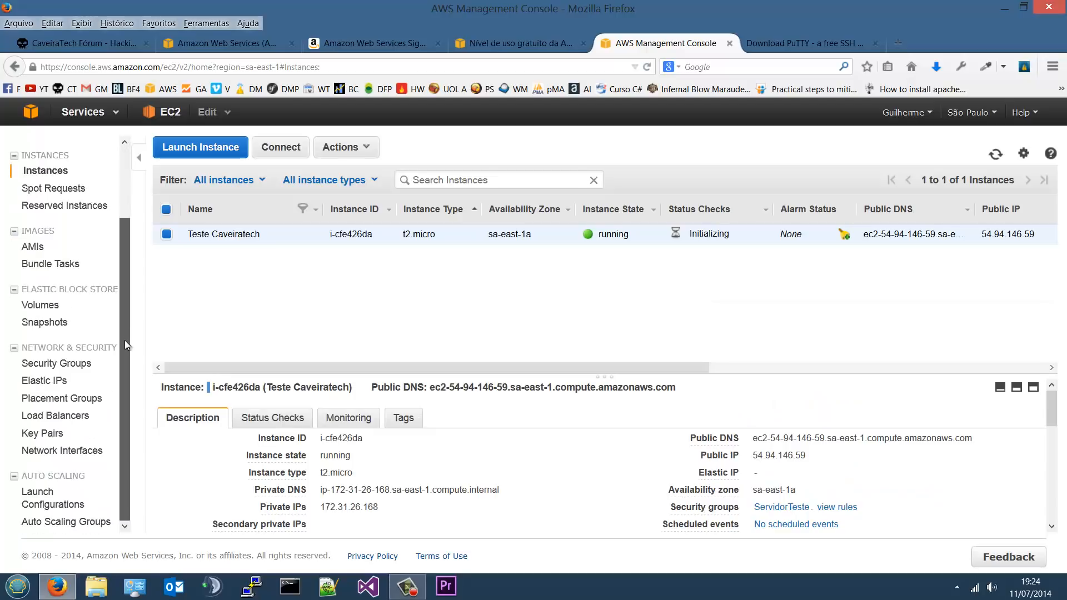
click(38, 305)
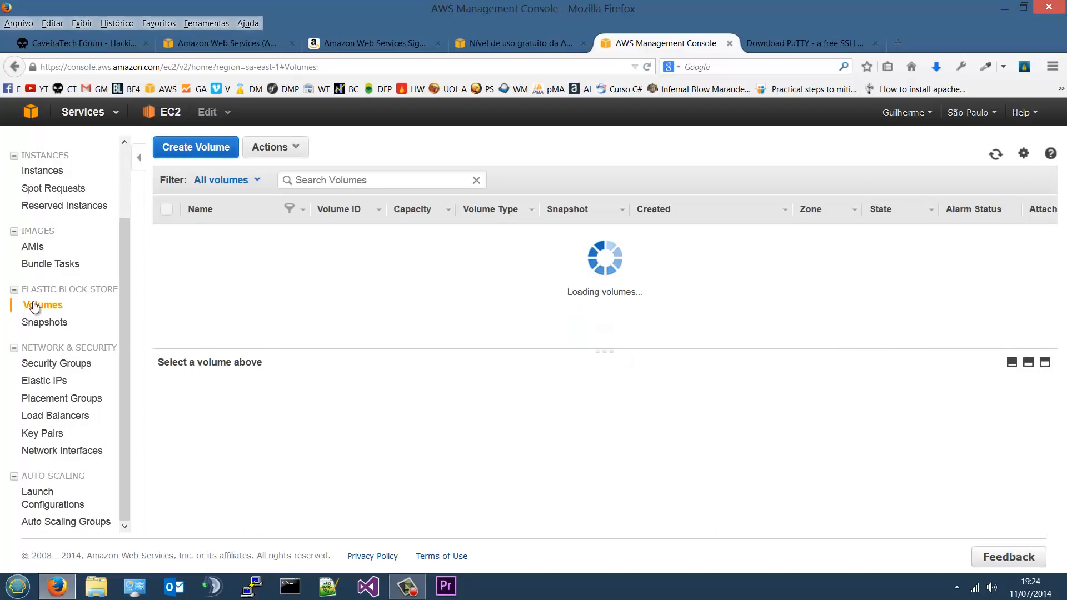
Examine the volume's snapshot, state and attachment information in the volumes list
drag(36, 290, 106, 295)
scroll(106, 295, up, 1)
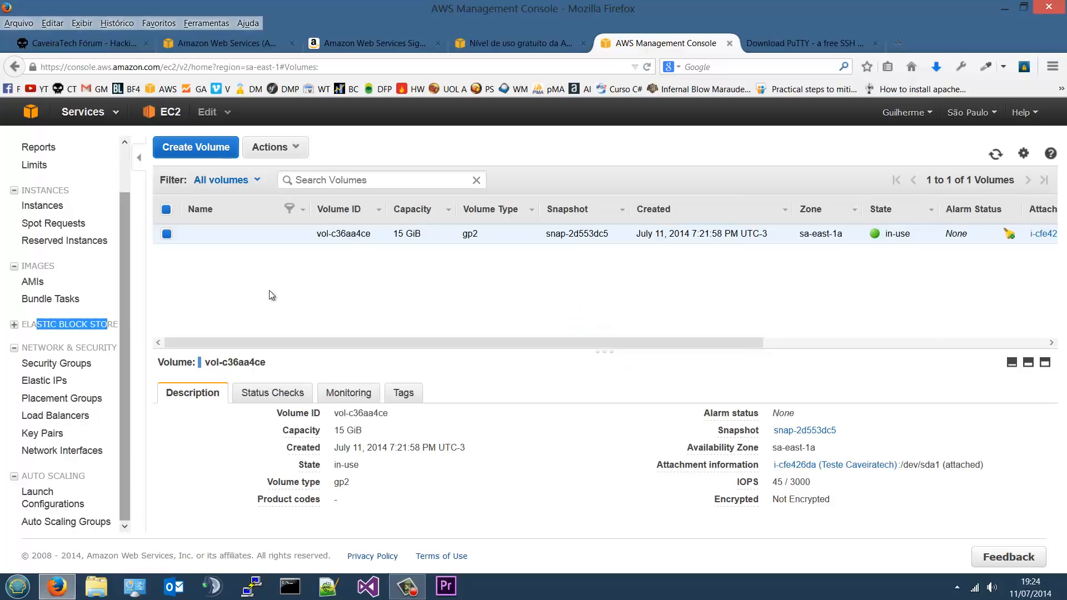
click(265, 288)
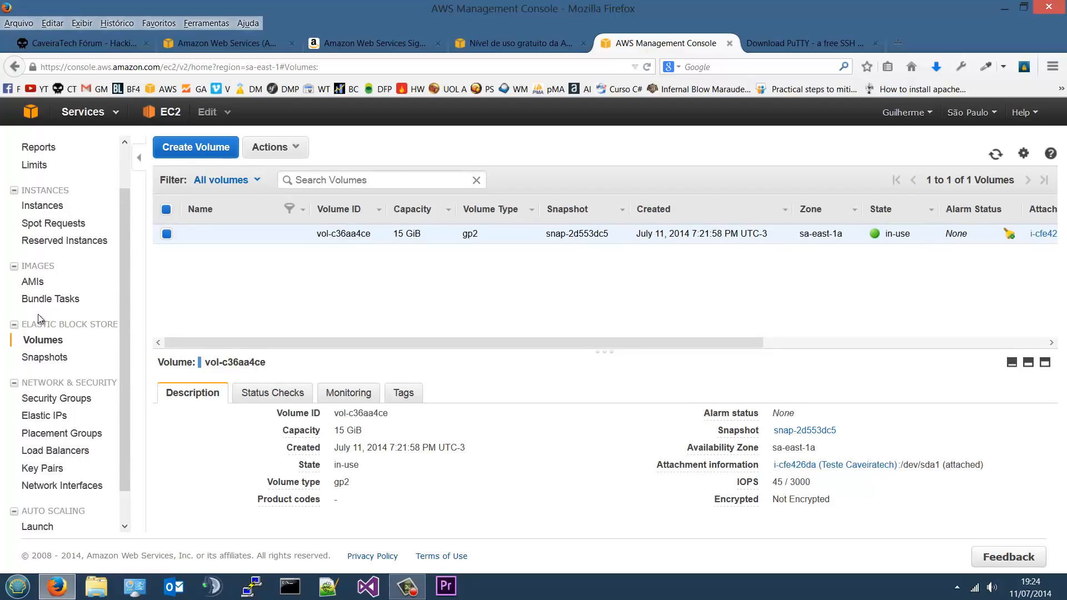
drag(492, 342, 342, 306)
click(448, 287)
drag(509, 343, 800, 339)
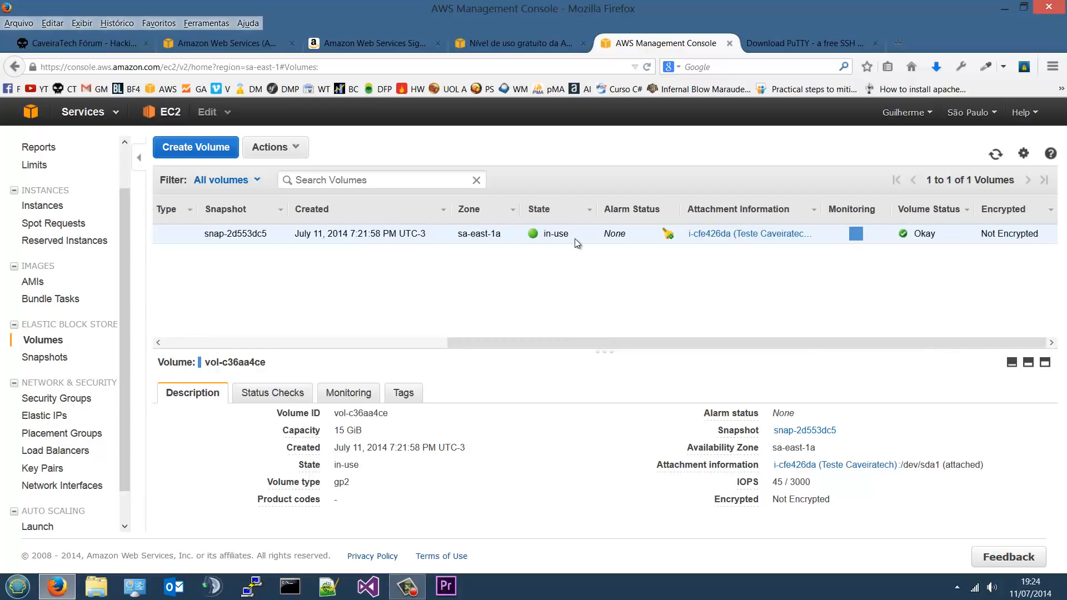
drag(585, 239, 538, 236)
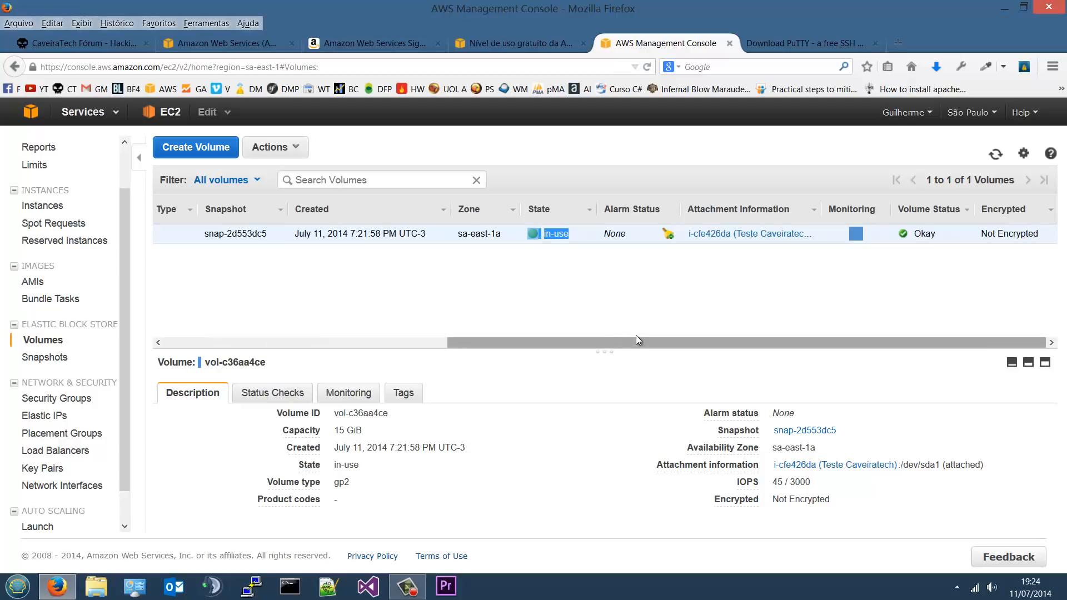
click(785, 271)
double_click(810, 214)
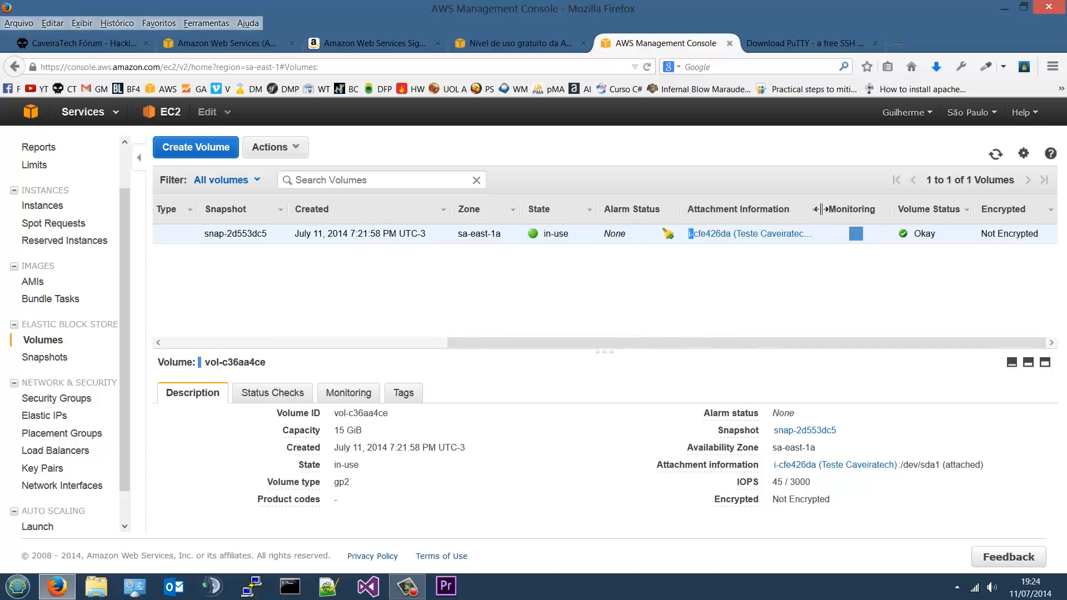
Widen the Attachment Information column of the volumes list and read the instance the volume is attached to
drag(822, 209, 864, 211)
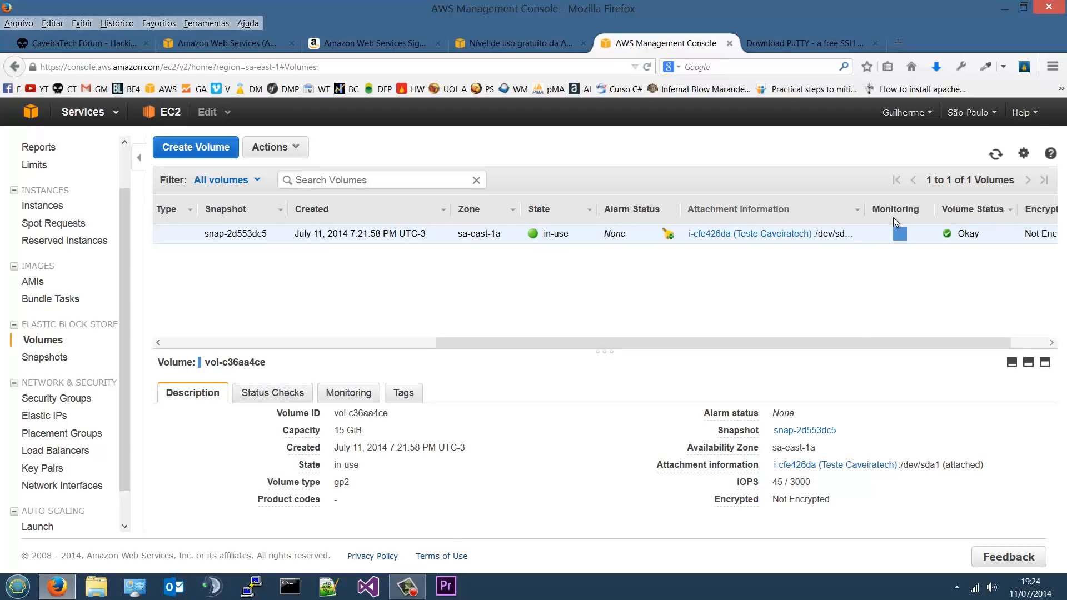
drag(893, 218, 906, 219)
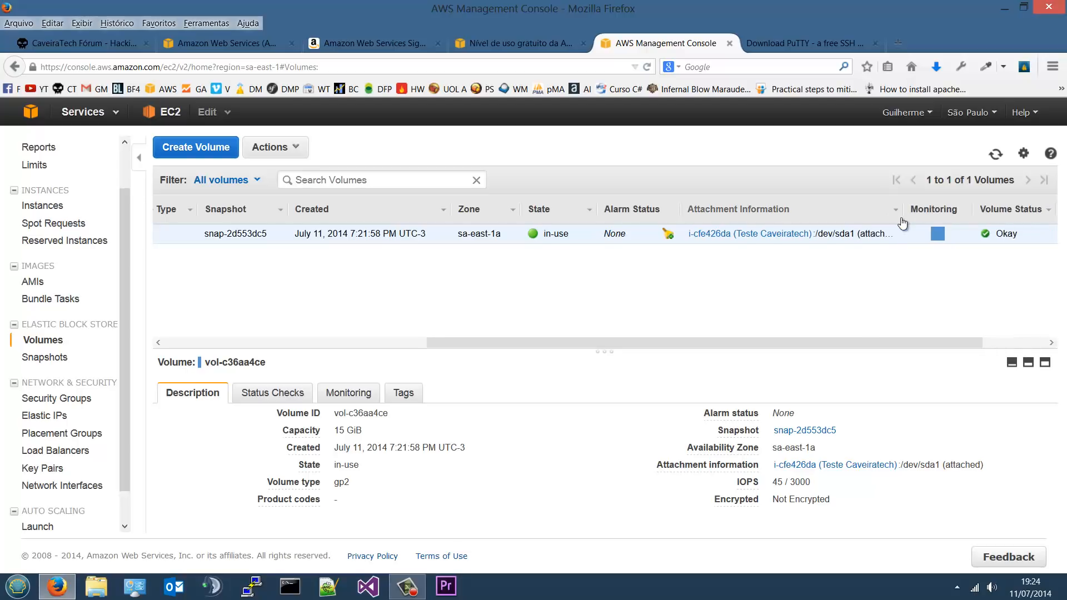
drag(857, 341, 907, 292)
mouse_move(775, 234)
mouse_down()
mouse_move(745, 235)
mouse_move(770, 234)
mouse_up()
click(745, 234)
click(770, 234)
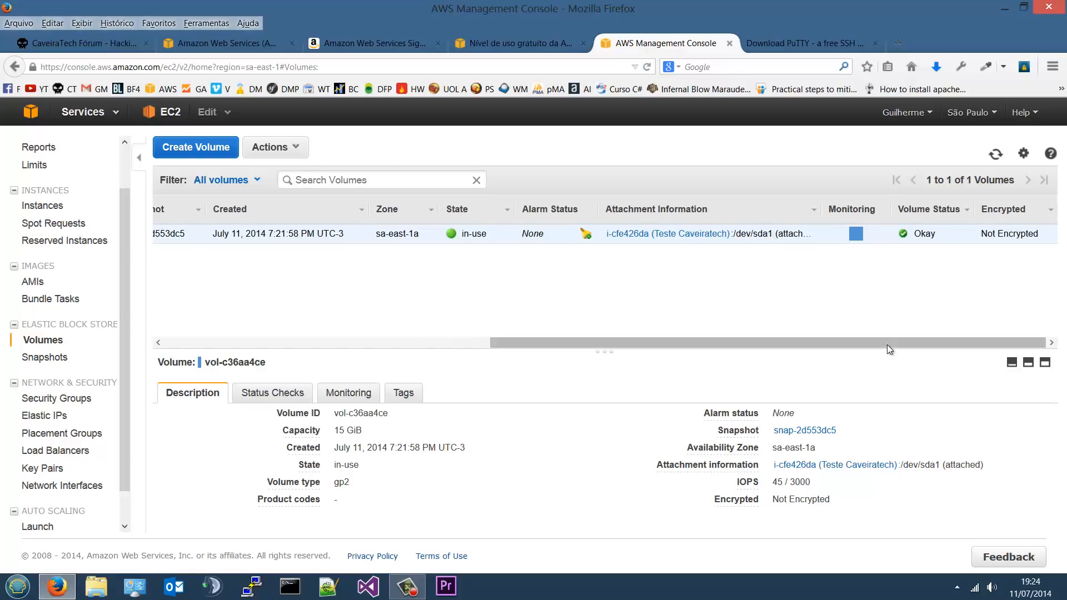
View the actions available for the 15 GiB volume, such as detaching it or creating a snapshot, without running any
drag(923, 344, 573, 346)
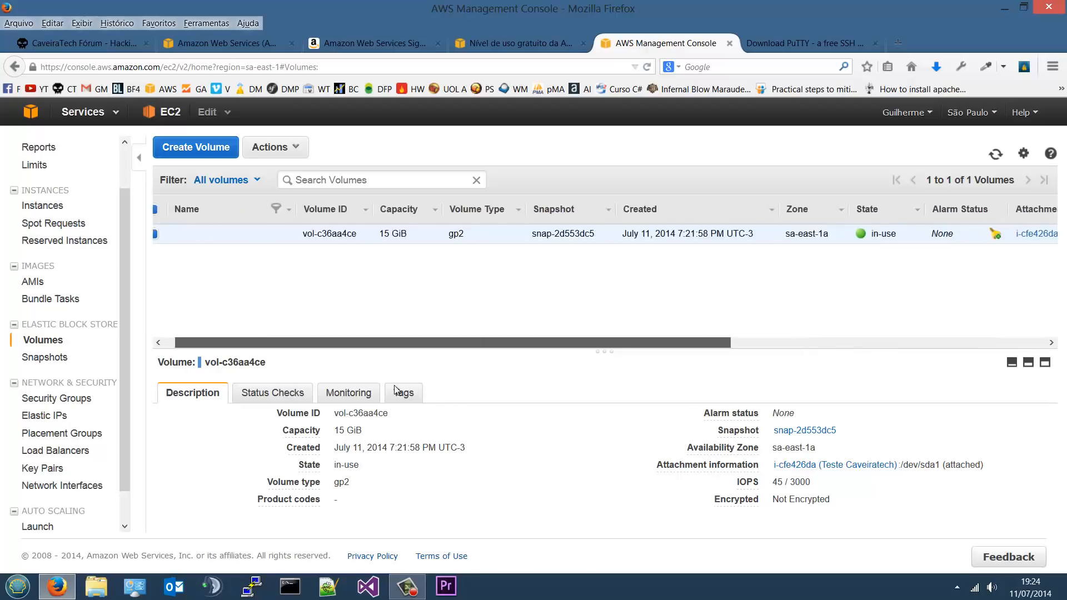
right_click(258, 236)
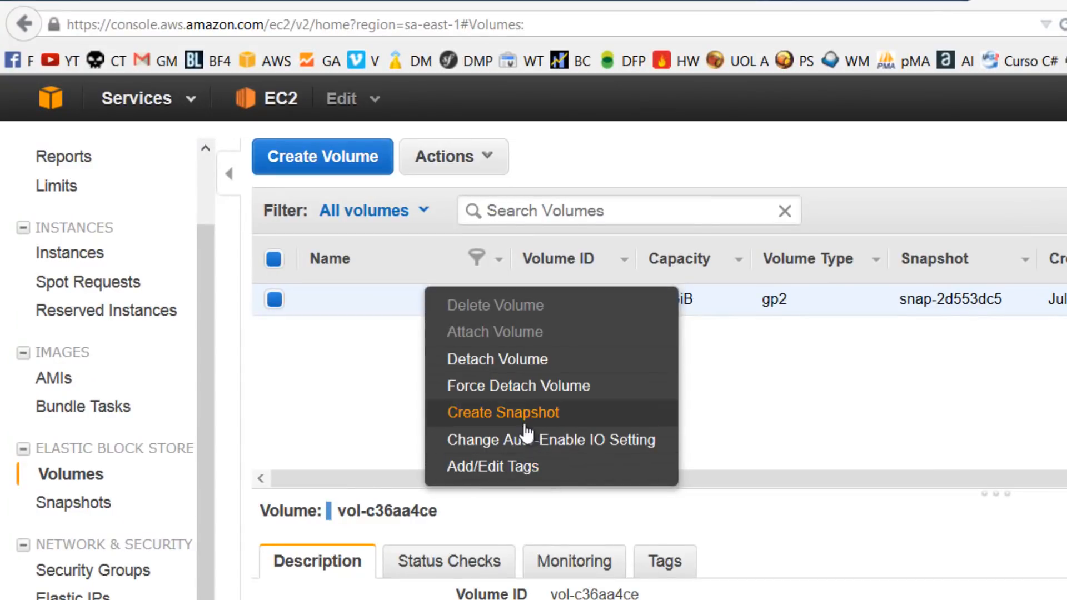
click(824, 398)
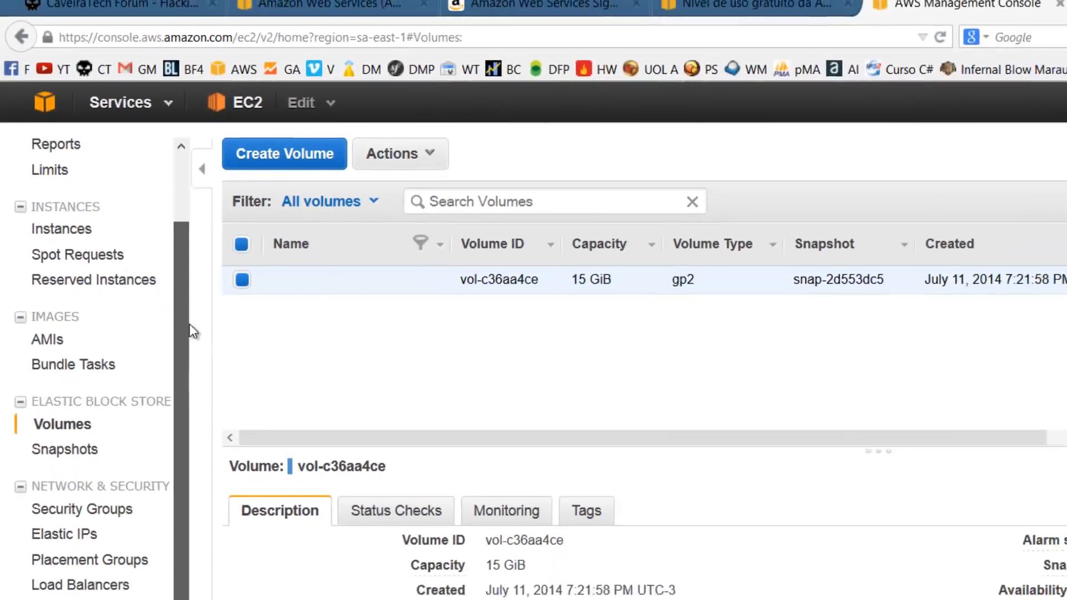
Open the security groups list, select the ServidorTeste group and enlarge its details pane
click(83, 509)
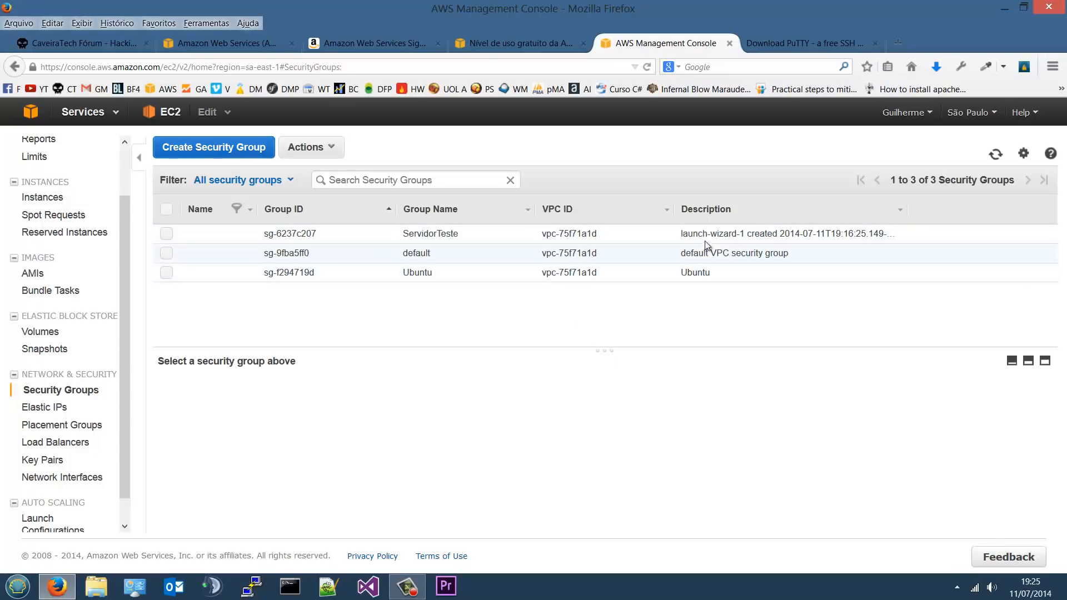
drag(404, 234, 494, 237)
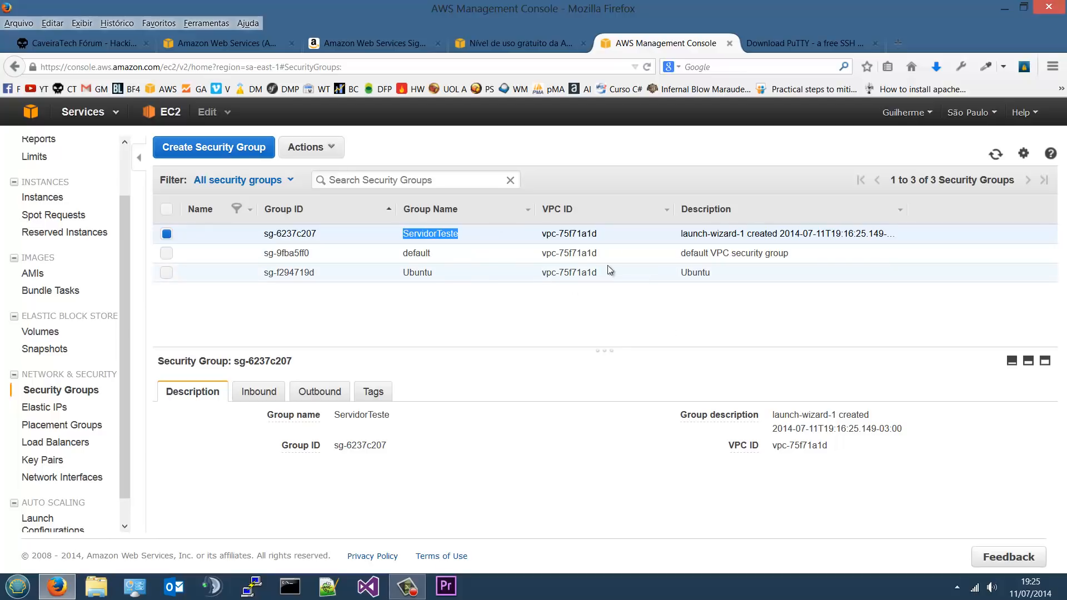
drag(435, 271, 431, 254)
click(446, 277)
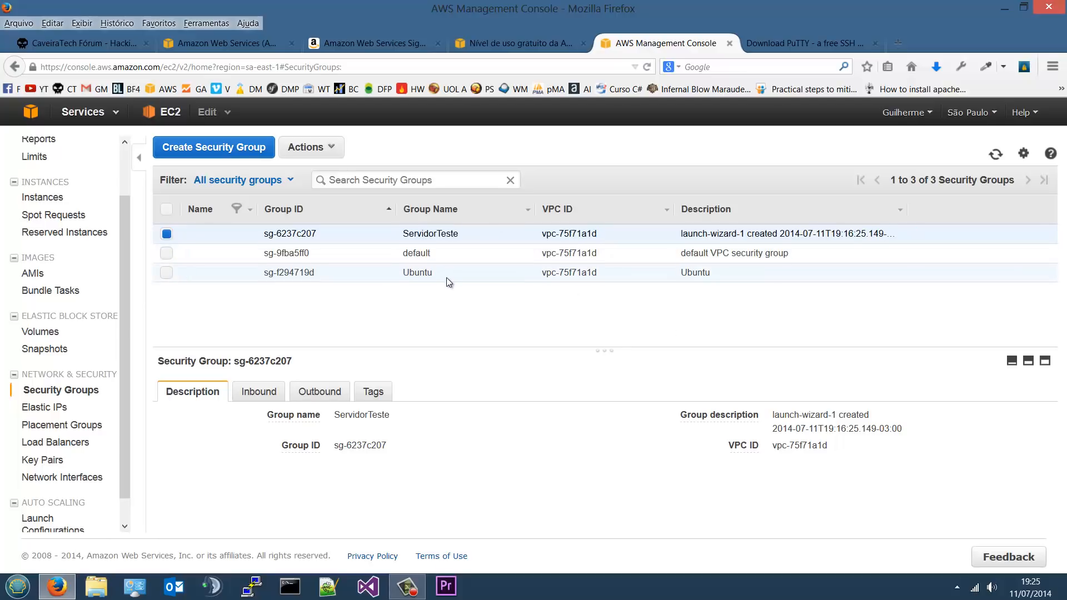
click(445, 234)
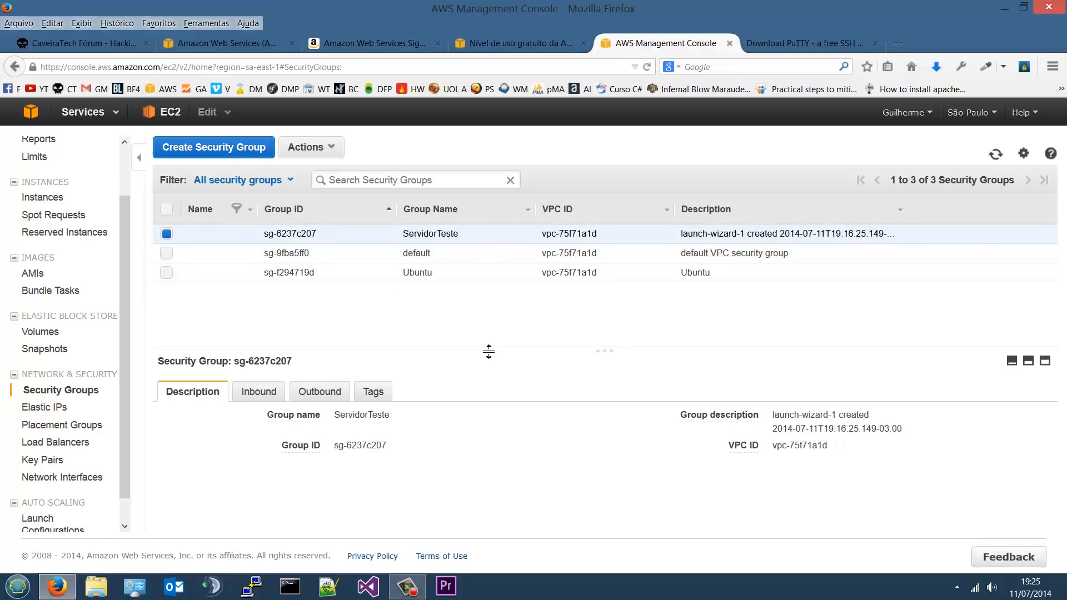
drag(506, 350, 506, 321)
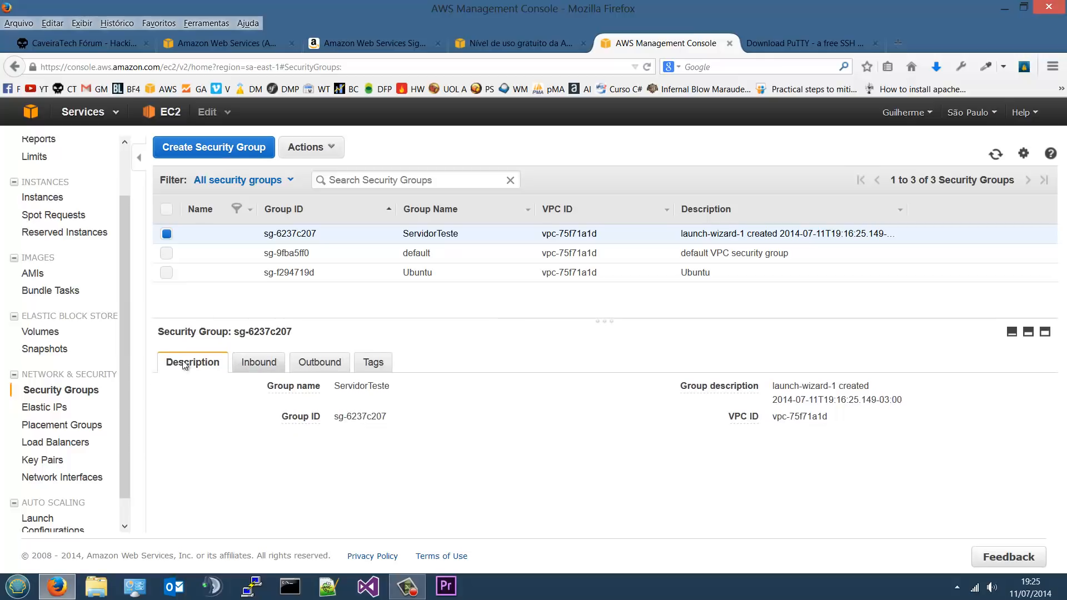
View the ServidorTeste group's inbound rules and the rule types offered for a new rule, and discard the edit
click(262, 364)
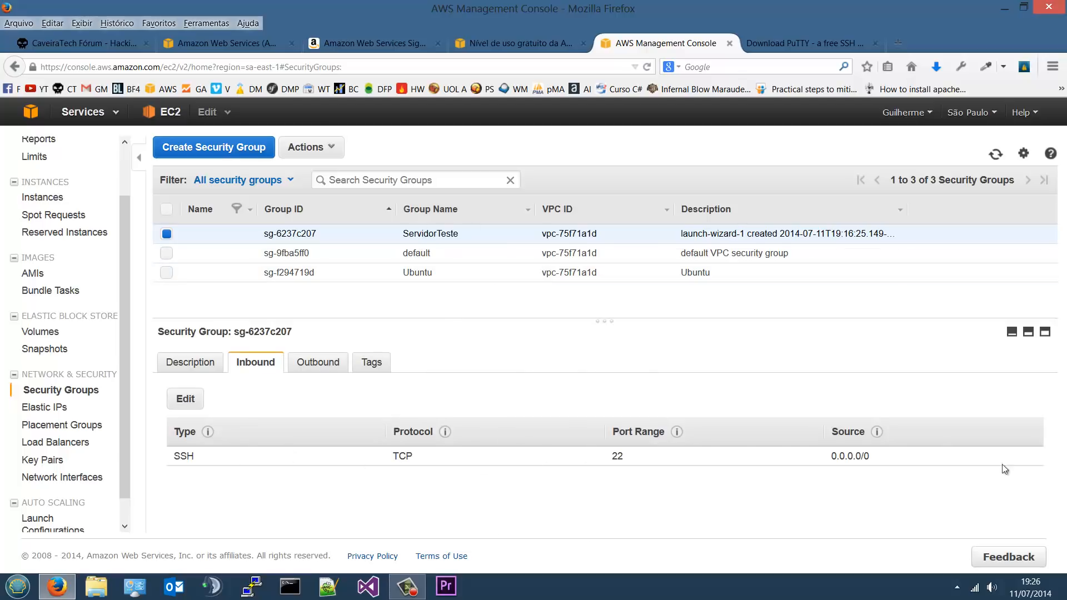
click(195, 399)
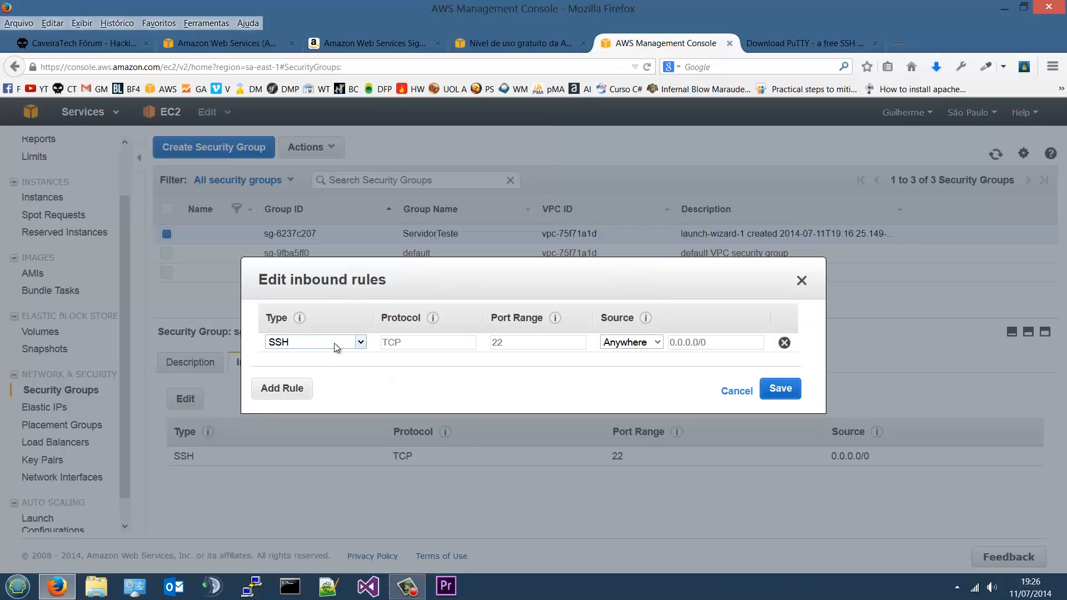
click(308, 388)
click(339, 367)
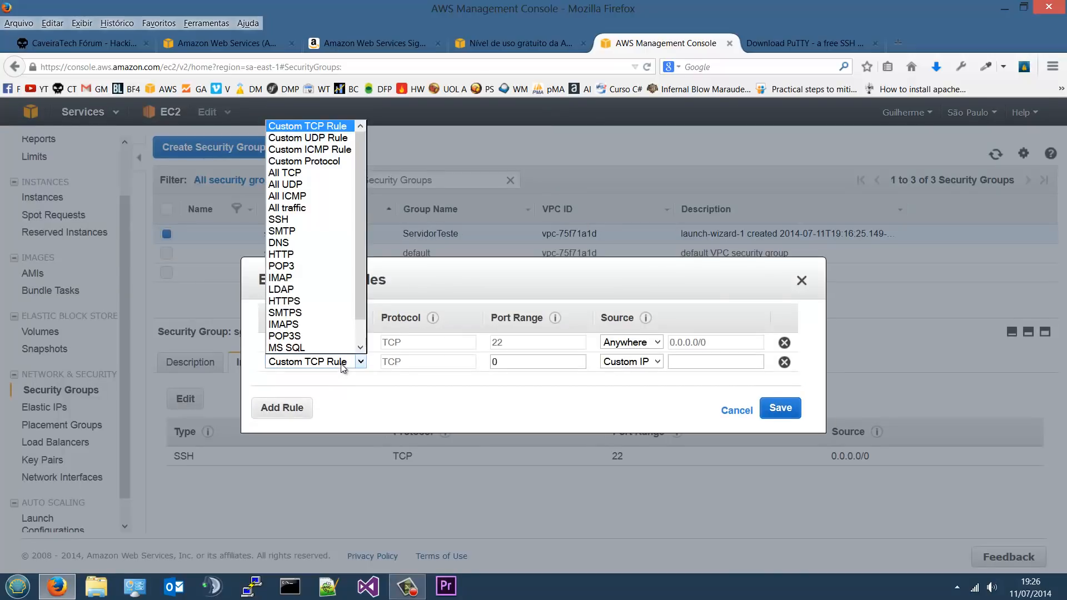
click(340, 367)
click(801, 280)
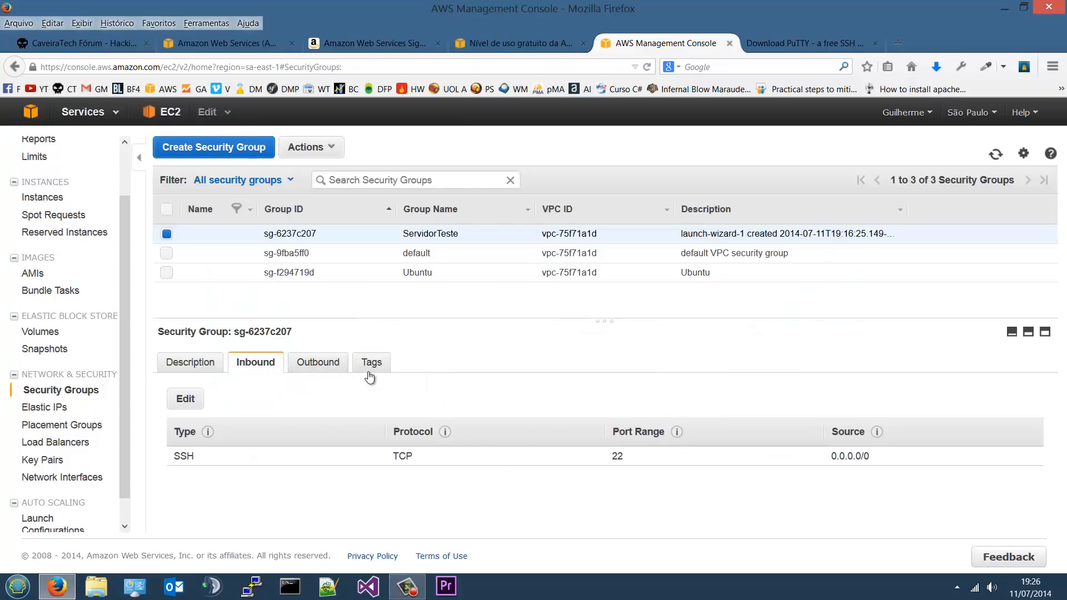
View the ServidorTeste group's outbound rules, including their traffic type and destination
click(316, 368)
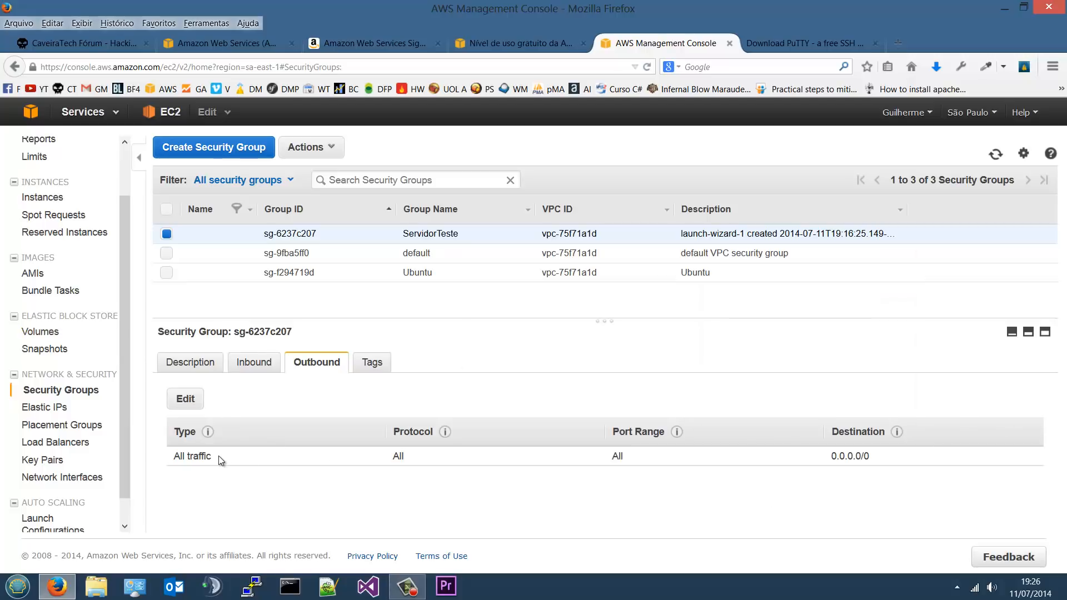
drag(174, 456, 199, 456)
click(862, 432)
Open the Elastic IPs list and allocate a new address
click(47, 380)
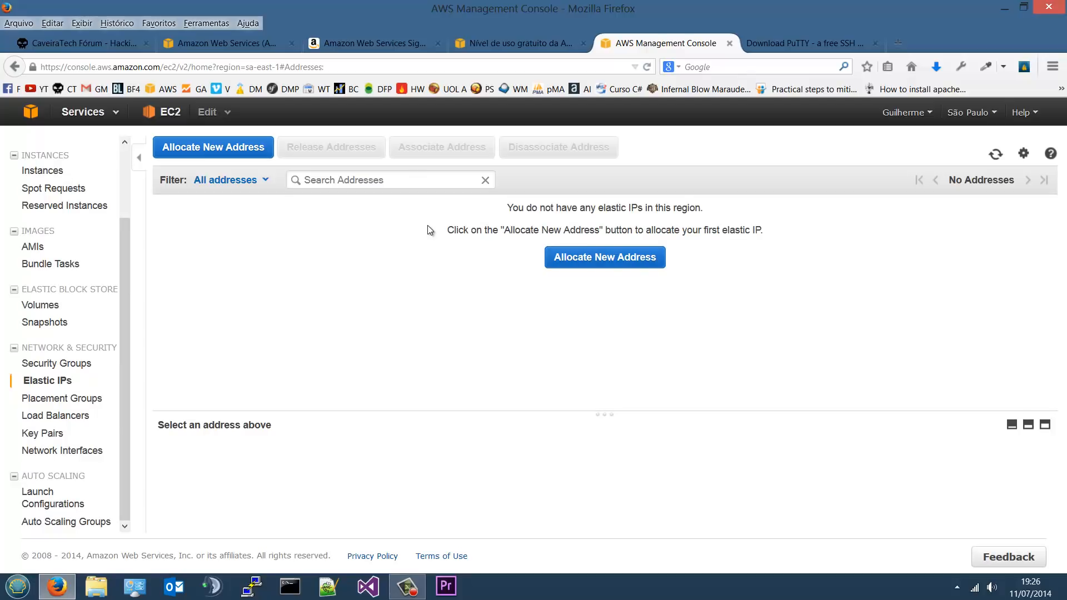
click(596, 258)
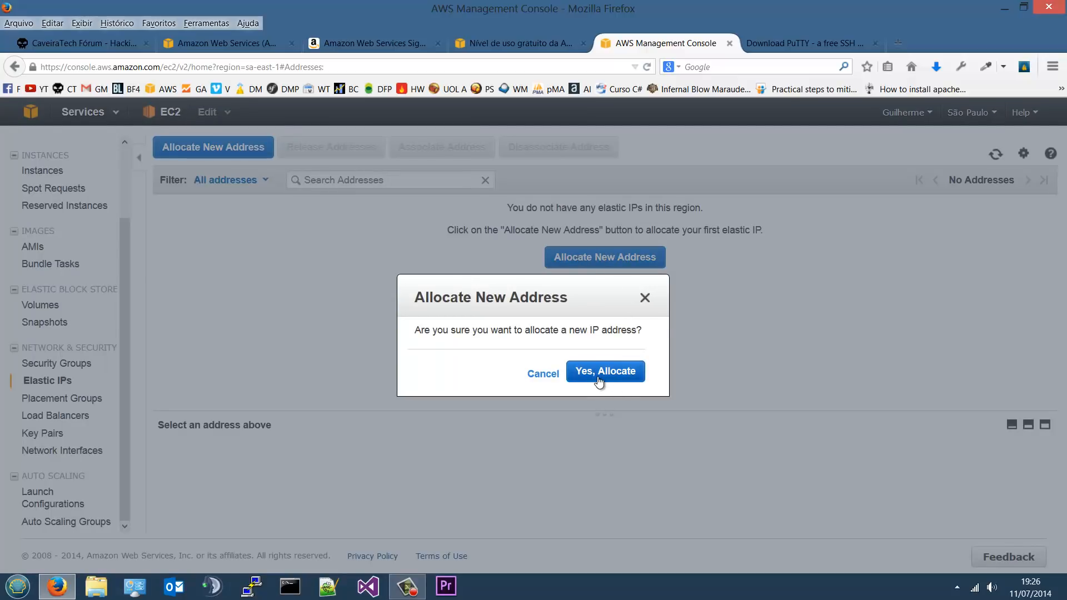
click(598, 381)
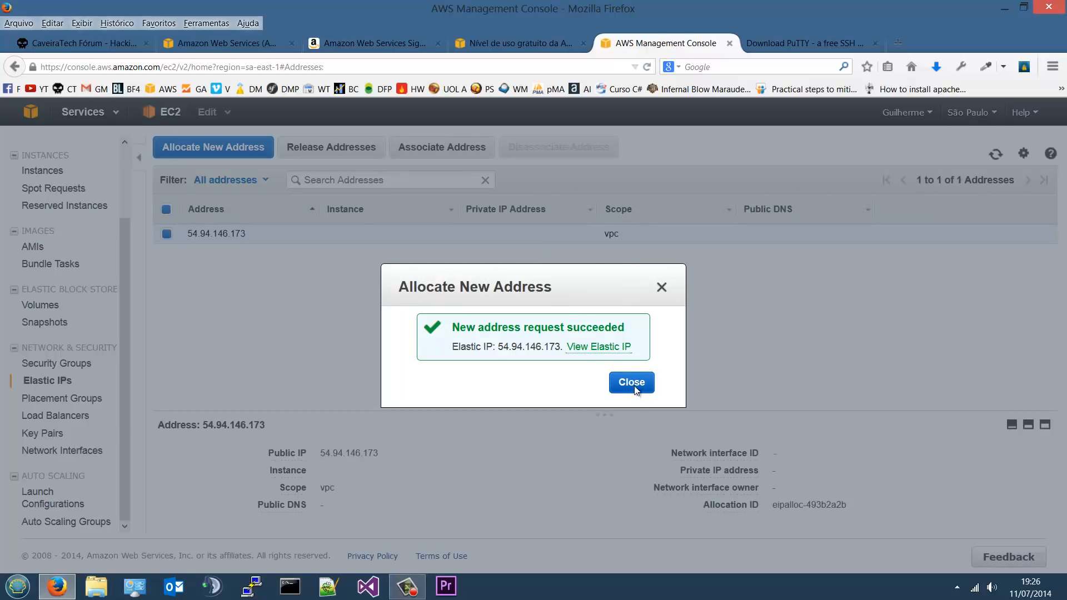
click(632, 383)
Examine the newly allocated elastic IP address and its empty instance field in the addresses list
drag(187, 235, 303, 224)
click(188, 230)
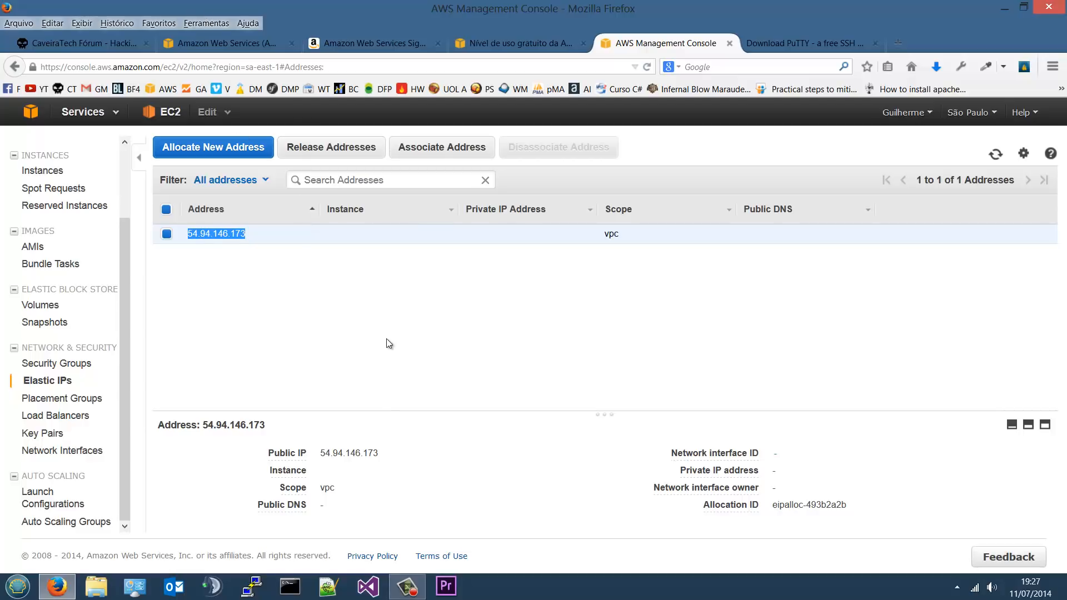
click(212, 244)
drag(190, 232, 273, 235)
click(343, 230)
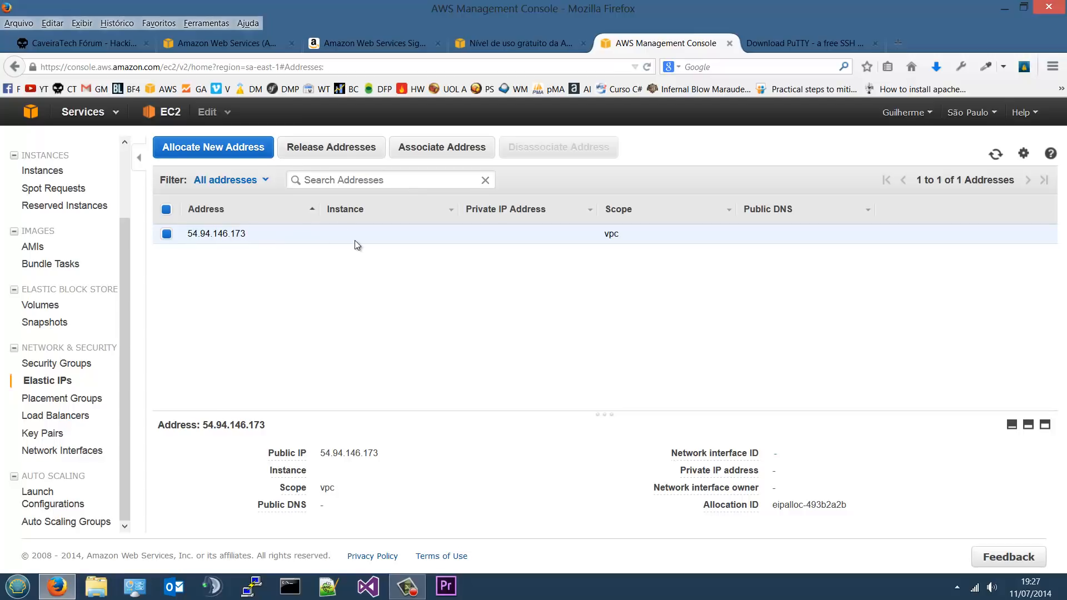
drag(185, 237, 295, 240)
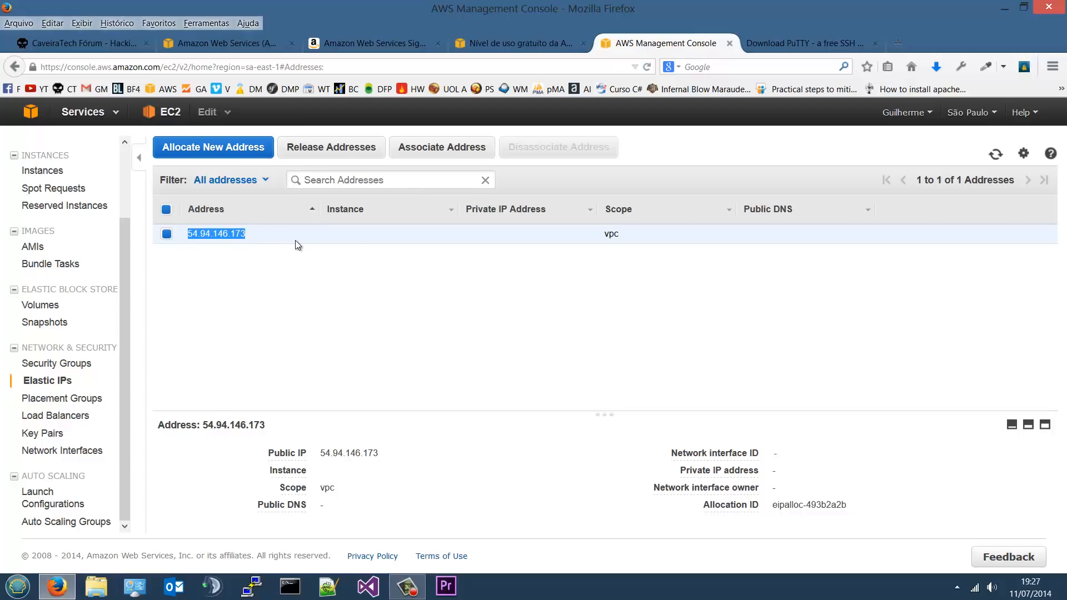
click(538, 262)
drag(198, 236, 301, 241)
click(428, 295)
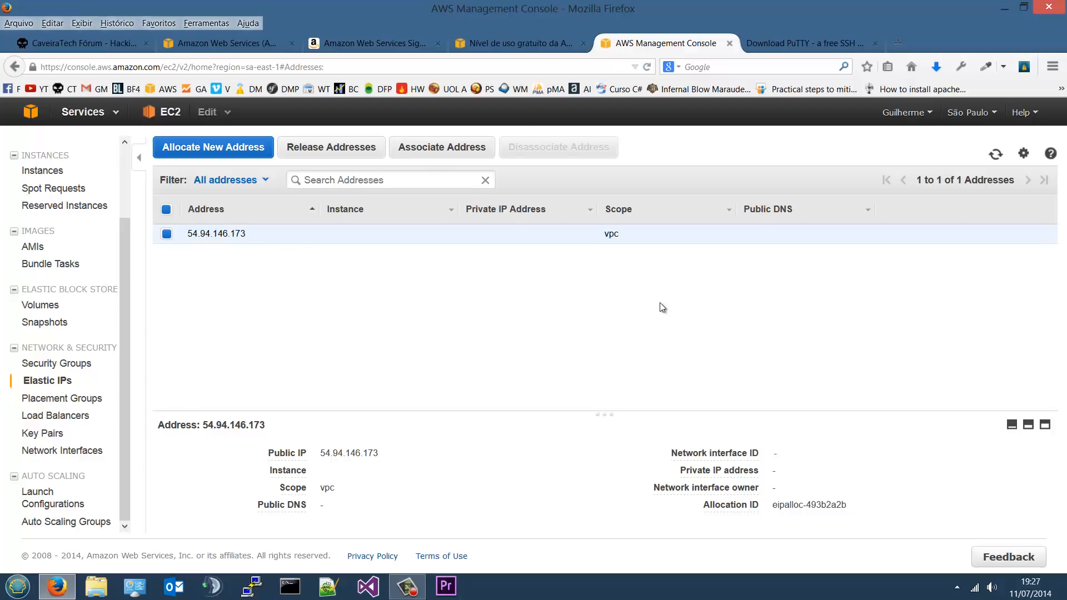
Associate the elastic IP address with the running instance i-cfe426da (Teste Caveiratech)
click(439, 149)
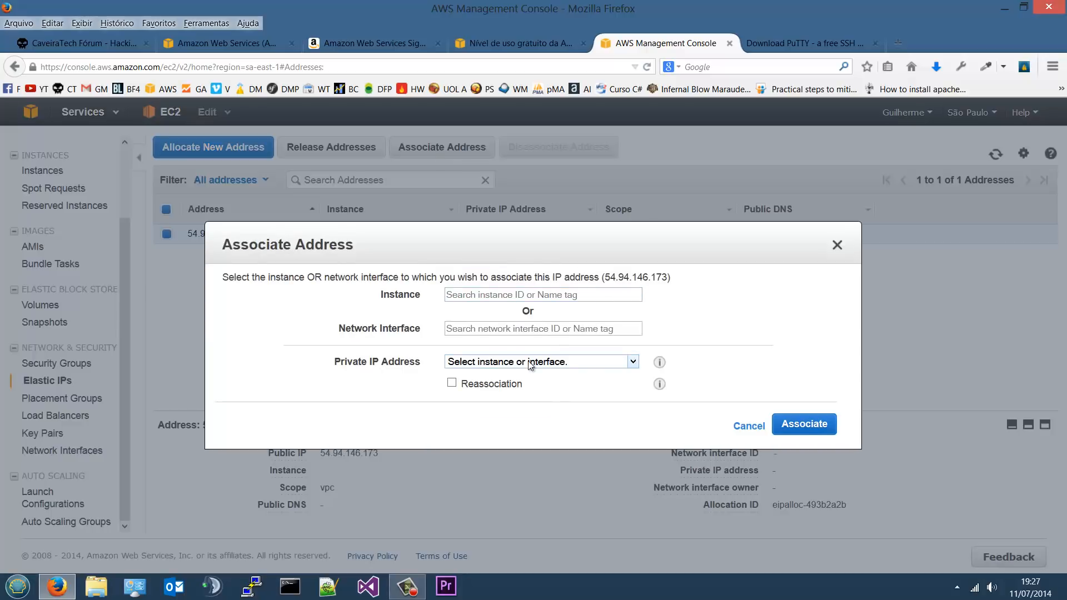
click(528, 361)
click(555, 360)
click(535, 296)
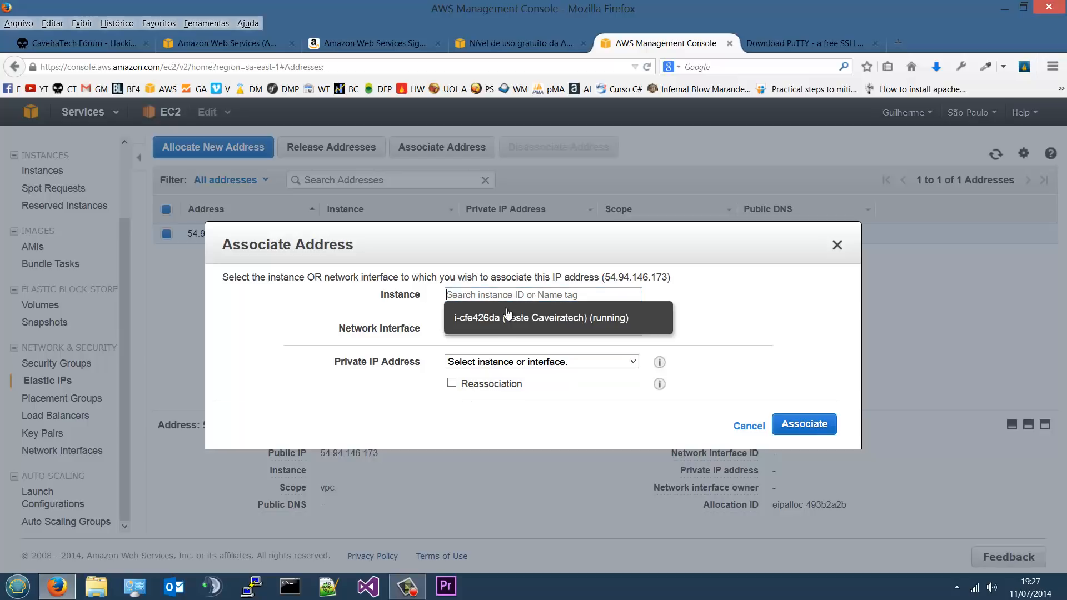
click(508, 322)
click(471, 331)
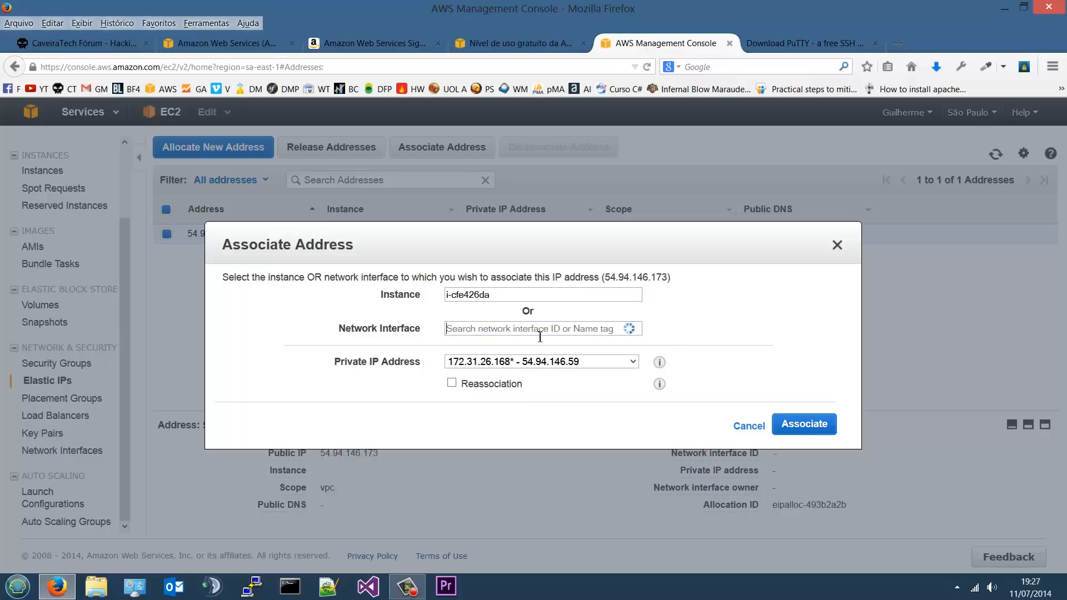
click(711, 314)
click(811, 427)
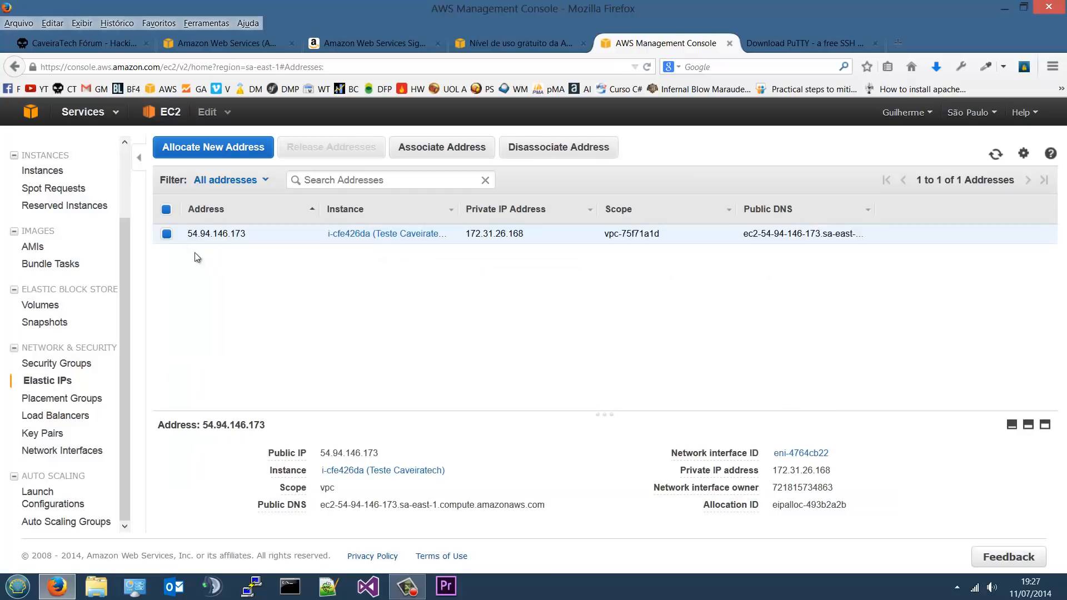
Disassociate the elastic IP address from the Teste Caveiratech instance
drag(185, 234, 270, 236)
click(269, 237)
click(570, 153)
click(647, 407)
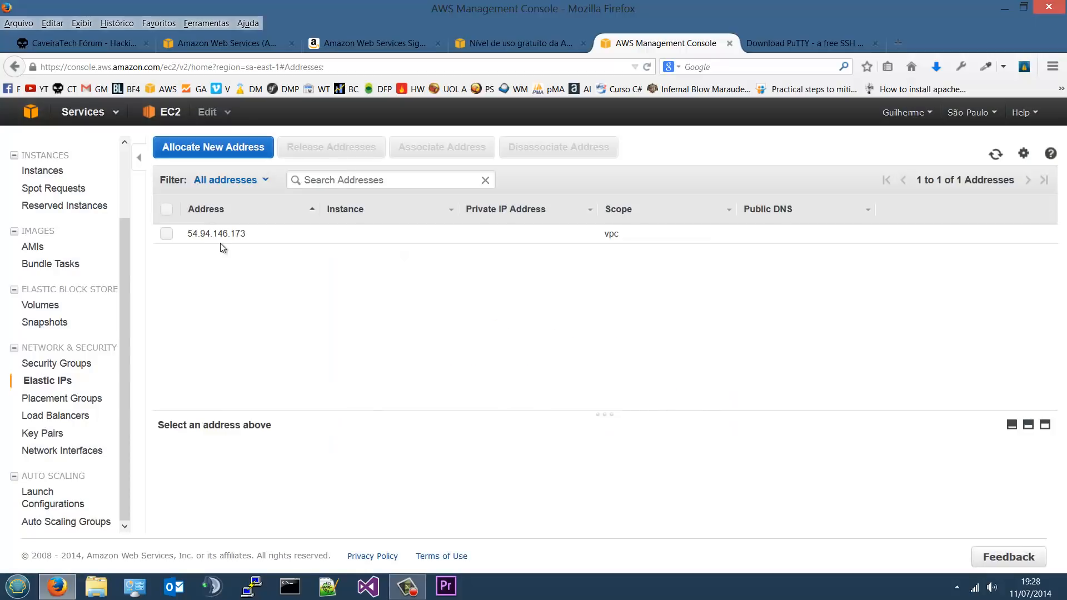
Select the disassociated elastic IP address and release it
click(196, 236)
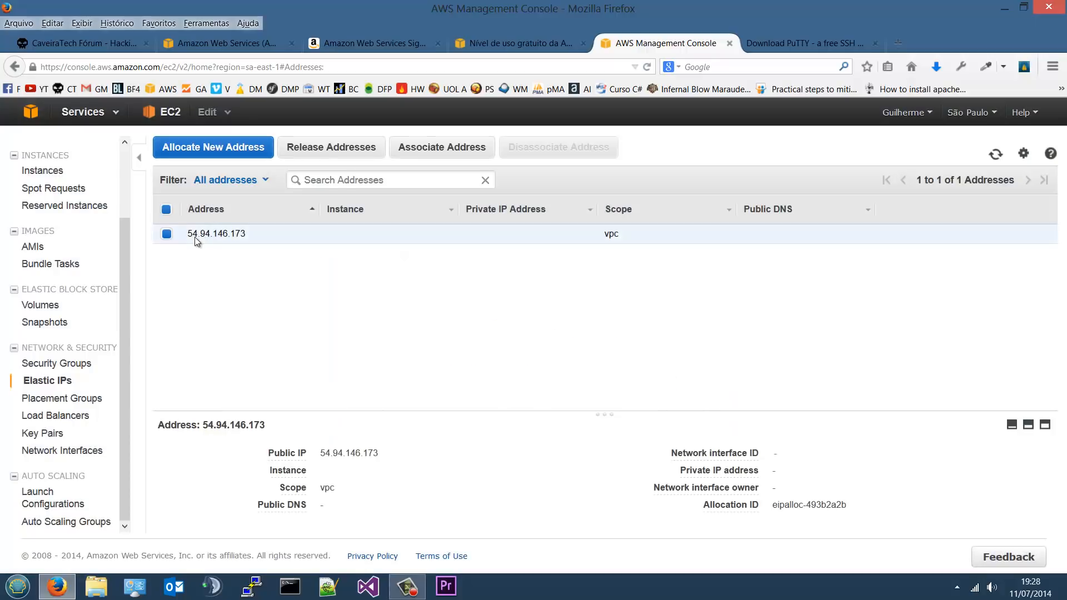
click(321, 151)
click(599, 391)
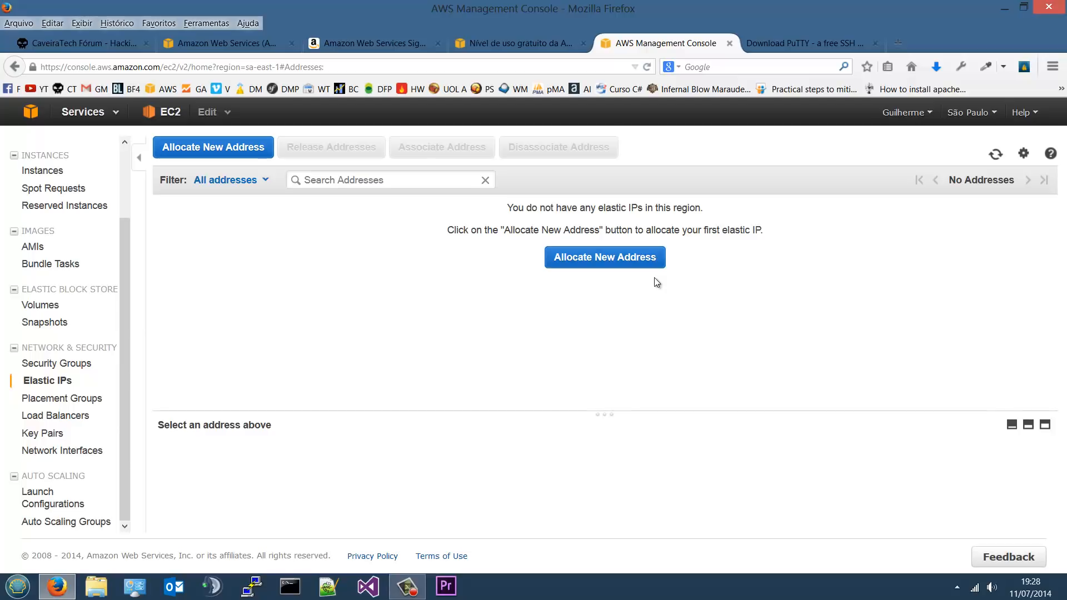
Allocate a new elastic IP address in the São Paulo region and close the confirmation
click(593, 258)
click(614, 370)
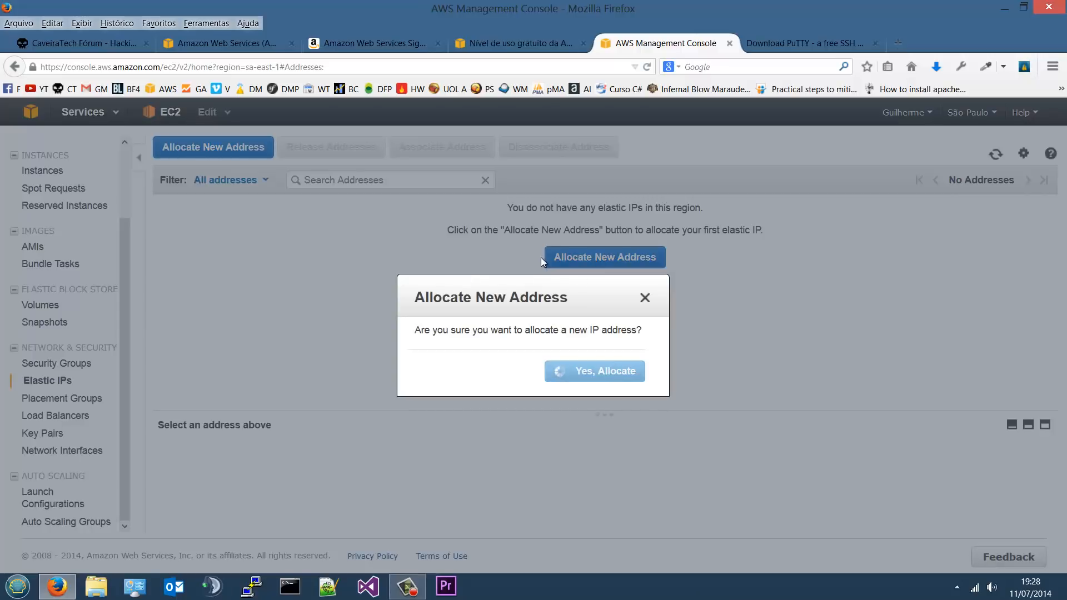
click(632, 383)
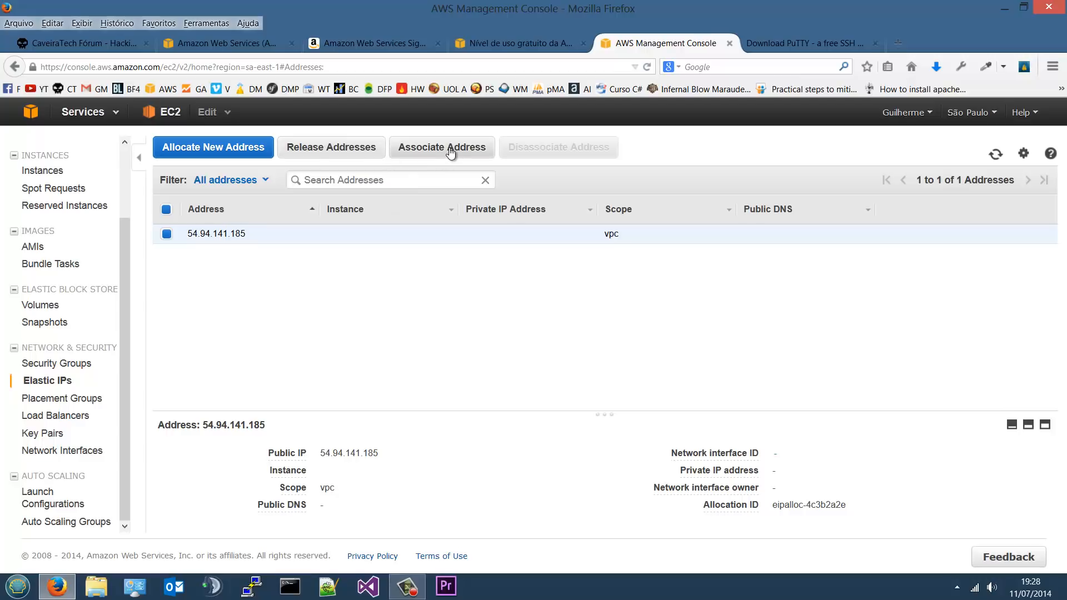
Associate the newly allocated elastic IP address with instance i-cfe426da
click(469, 154)
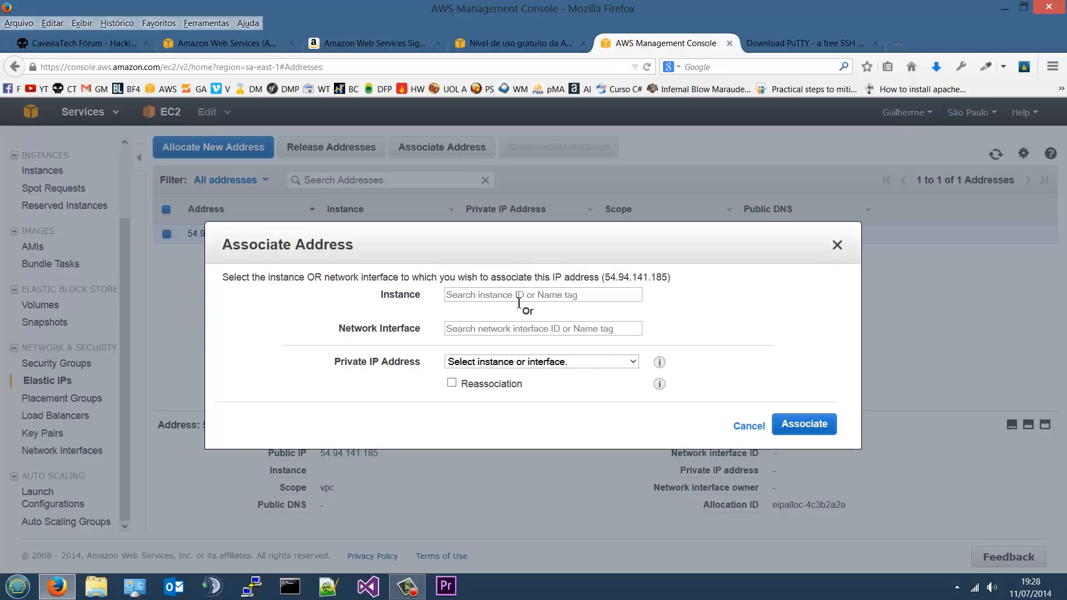
click(523, 318)
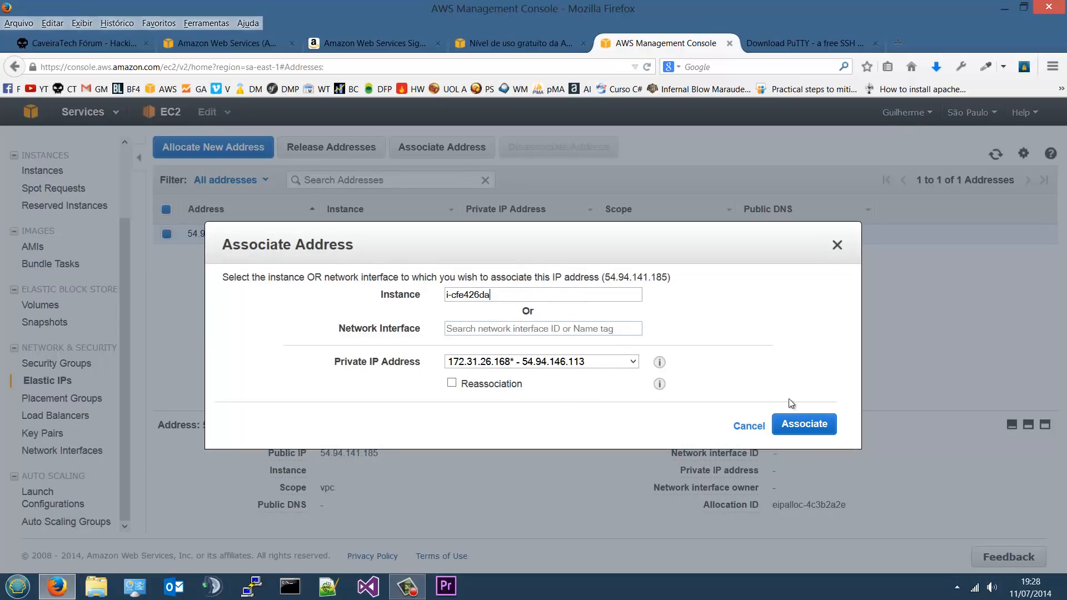
click(826, 432)
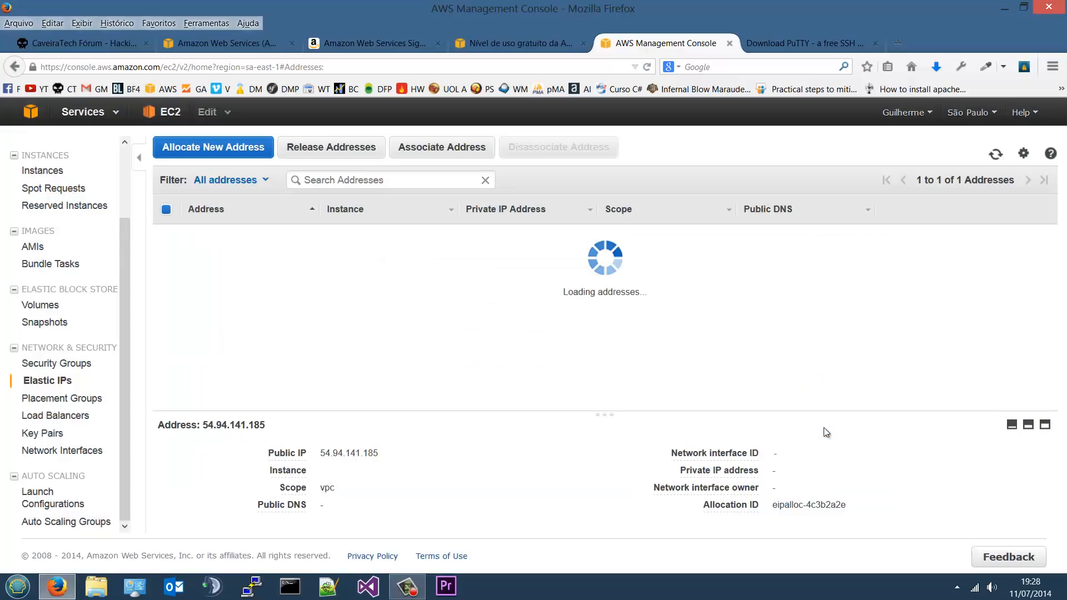
Look through the load balancers, the testecaveiratech key pair and the Auto Scaling launch configurations of the region
click(45, 418)
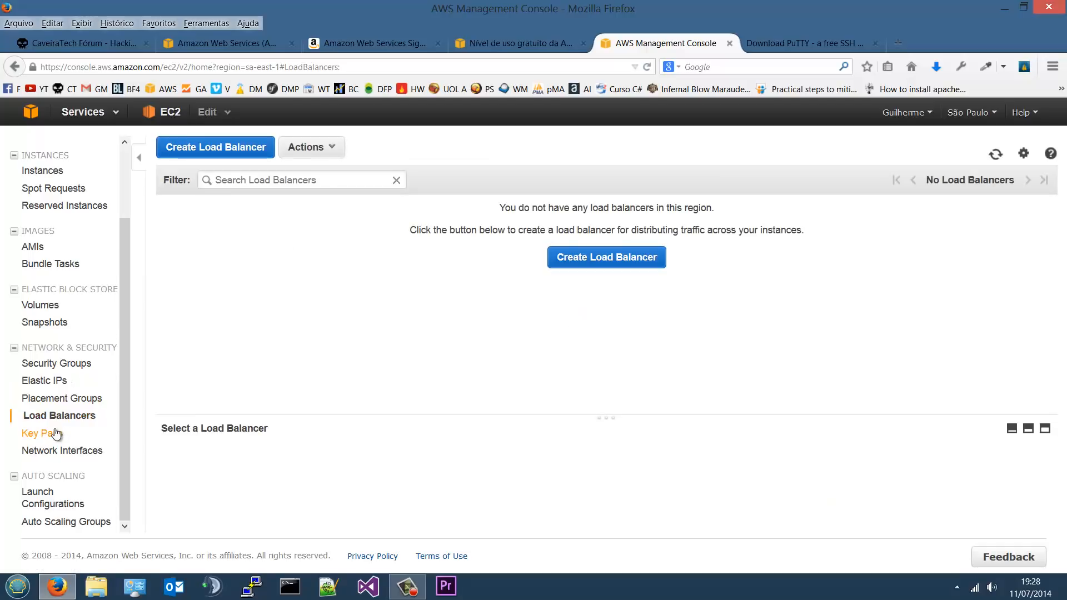
click(38, 439)
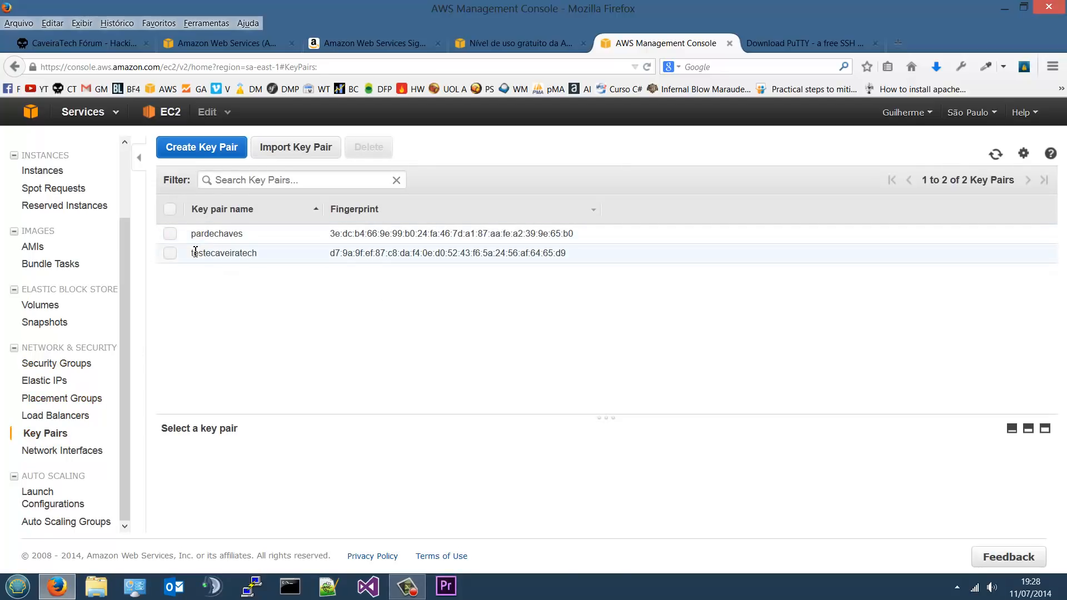
drag(197, 256, 682, 249)
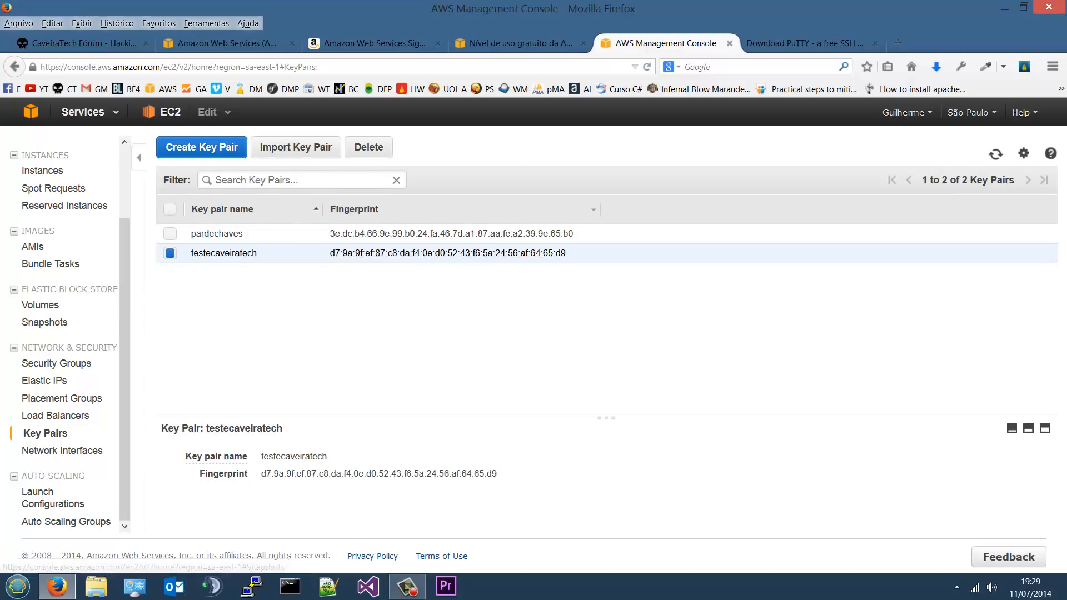
click(44, 503)
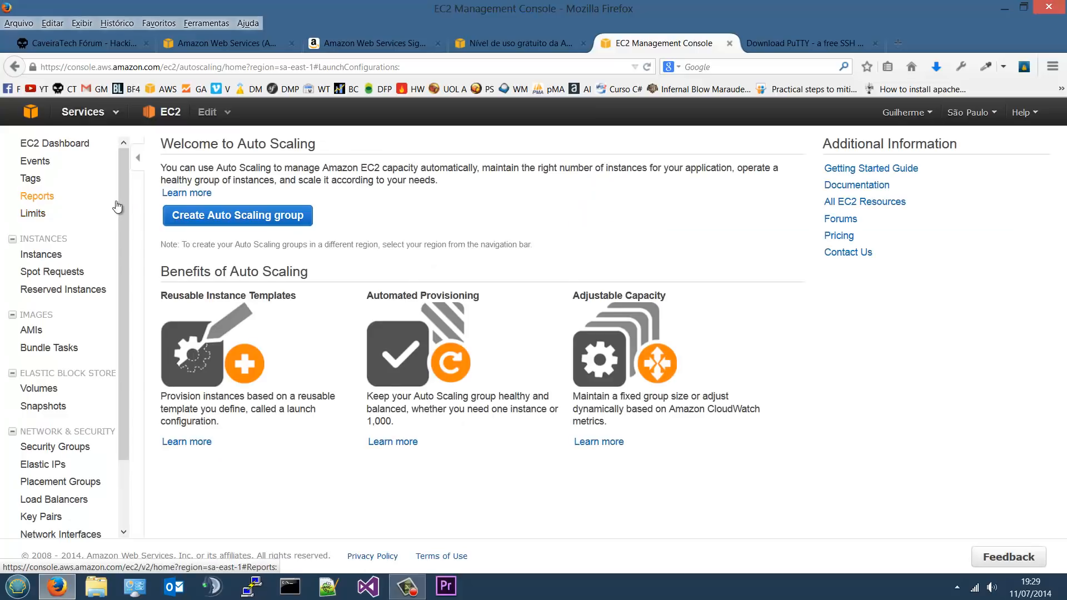
drag(122, 213, 115, 328)
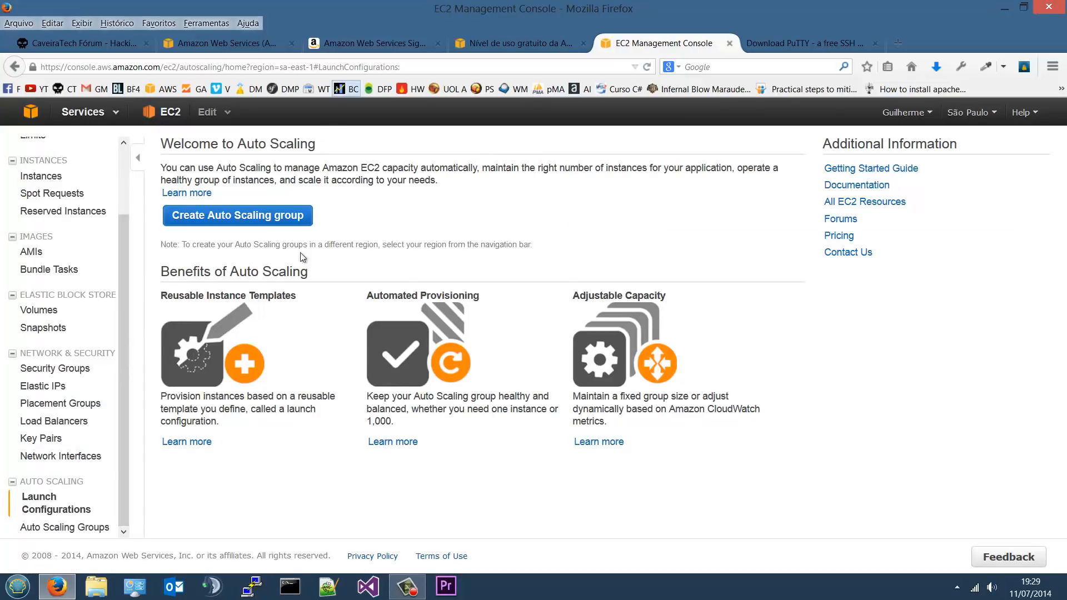
scroll(119, 240, up, 3)
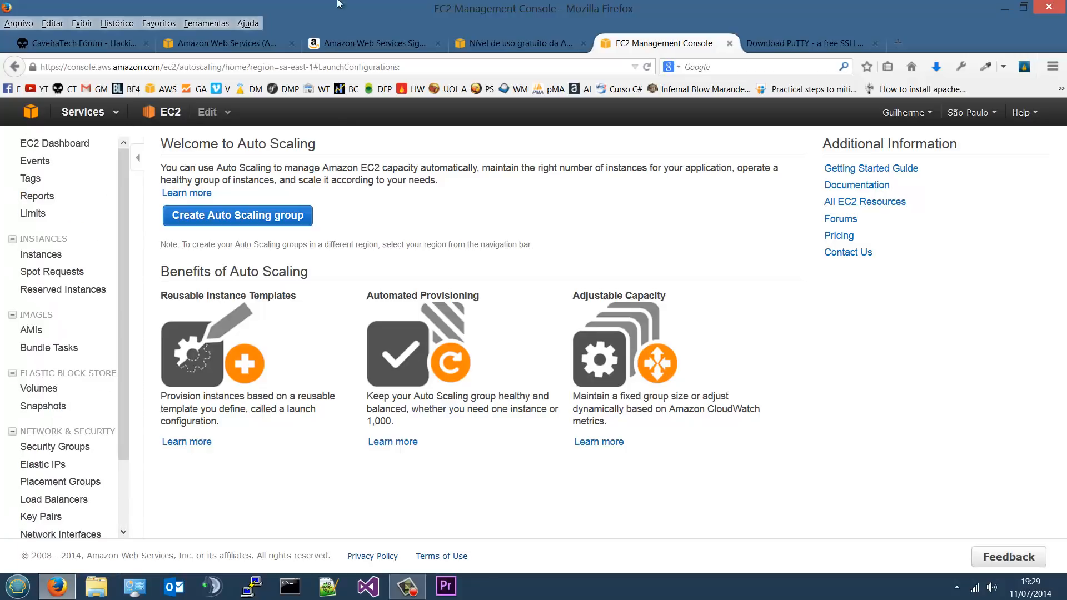
Return to the instances list and review the management actions available for the Teste Caveiratech instance
click(51, 257)
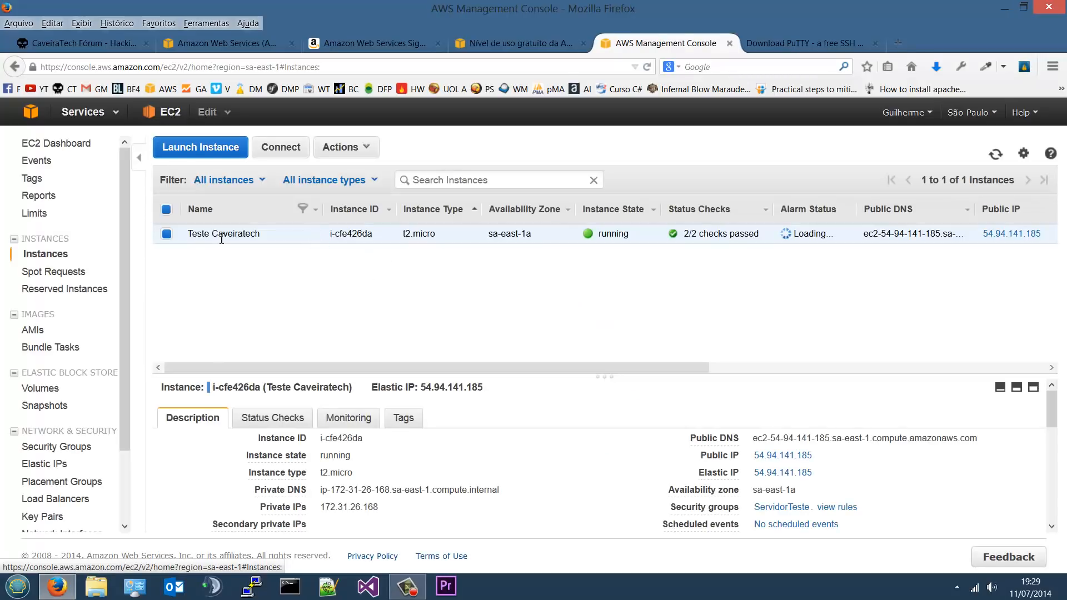
right_click(219, 237)
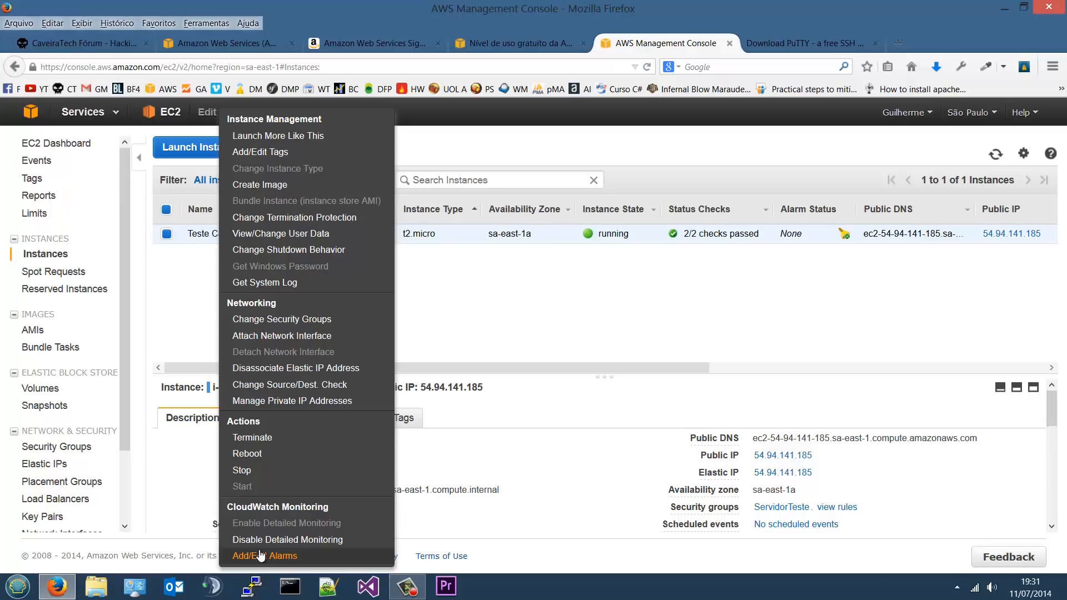
click(504, 276)
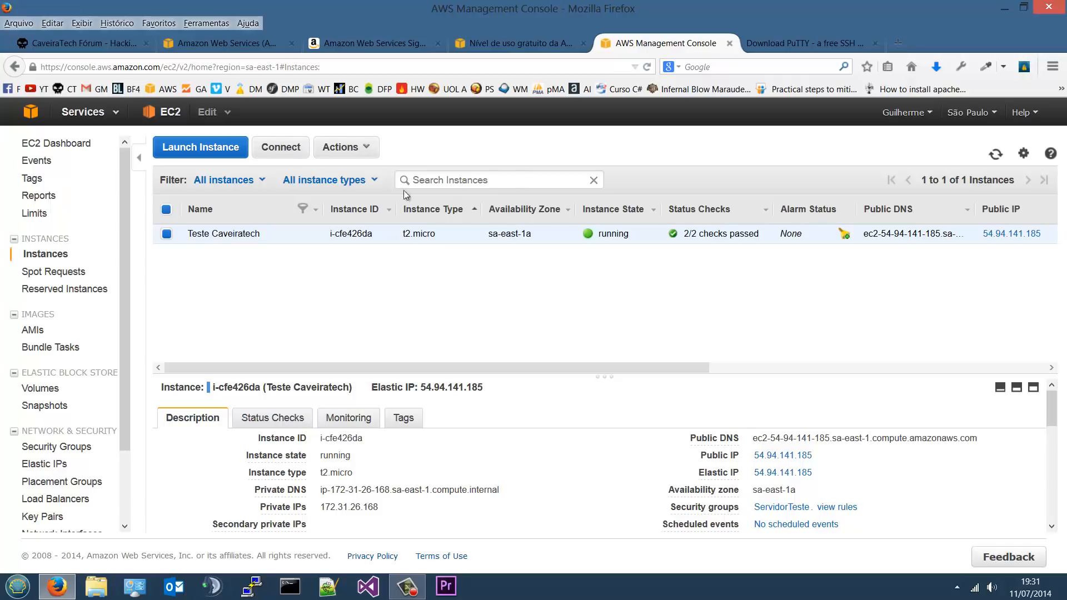
Open the connection instructions for the Teste Caveiratech instance and read the standalone SSH client steps, elastic IP and example ssh command
click(281, 147)
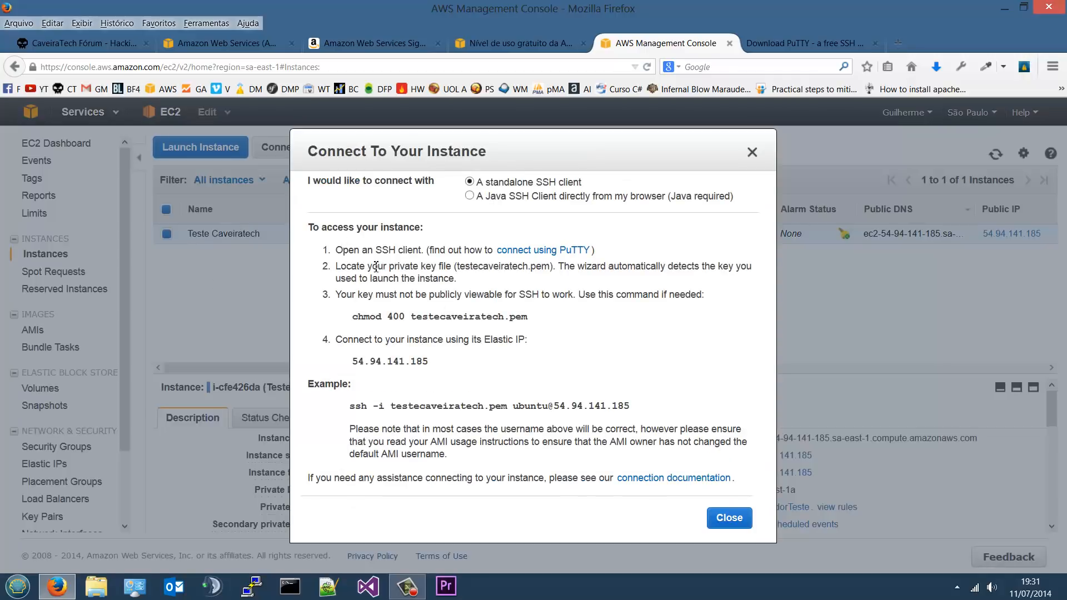
drag(342, 251, 566, 368)
click(566, 368)
drag(350, 406, 366, 411)
click(367, 411)
drag(354, 361, 474, 367)
click(474, 367)
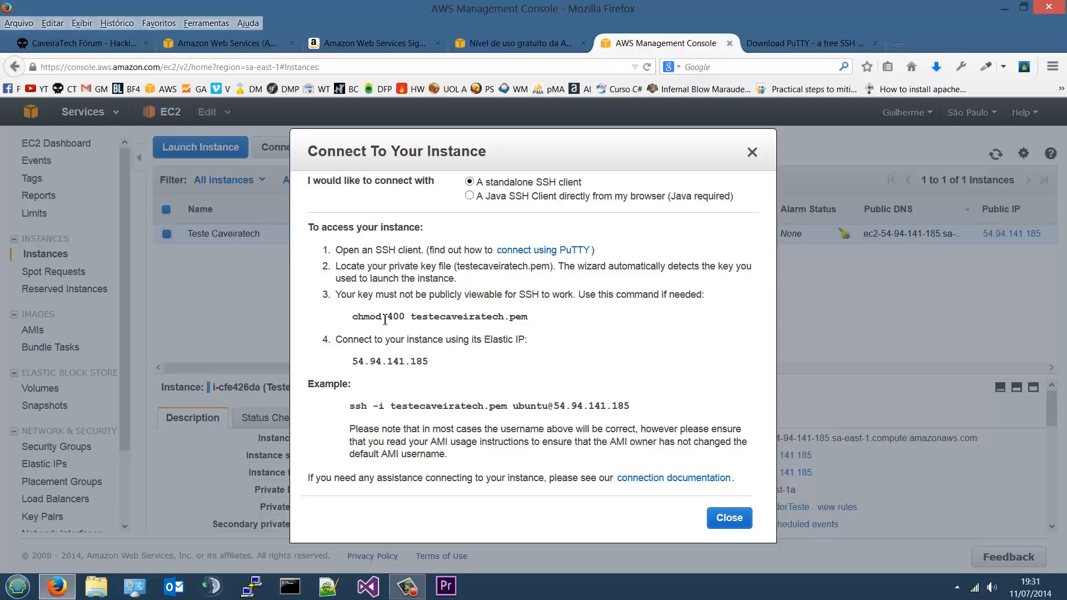
drag(528, 409, 634, 412)
click(634, 412)
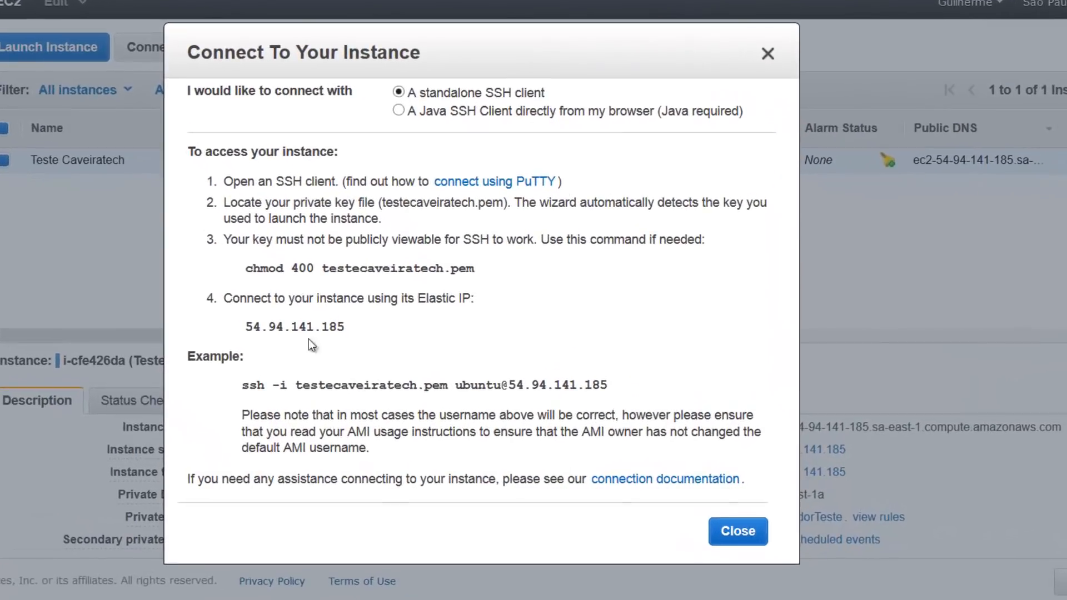
drag(296, 385, 443, 390)
click(553, 386)
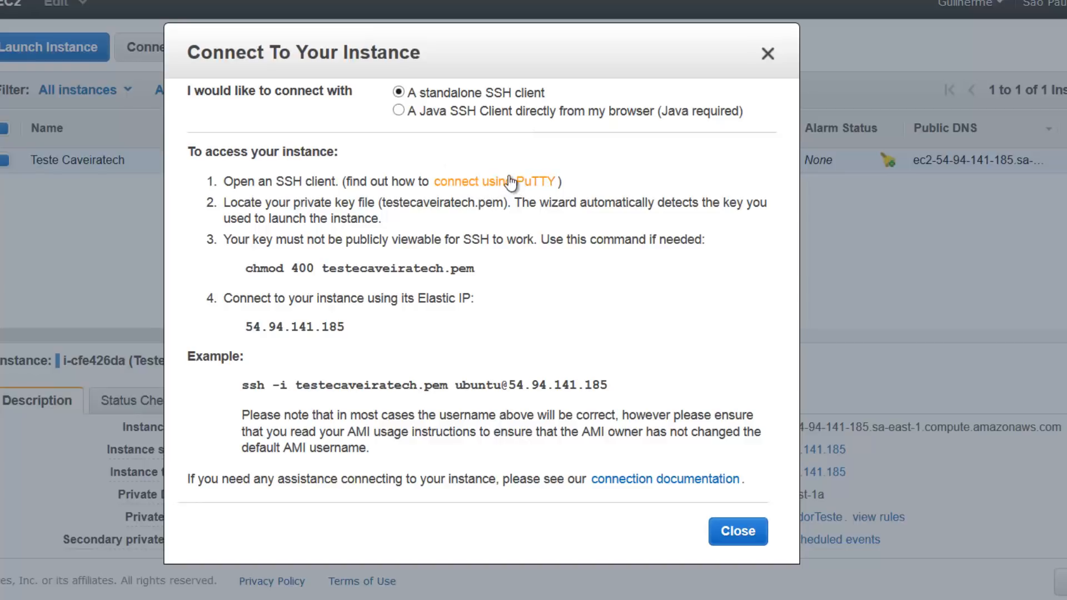
Compare the browser-based Java SSH client option with the standalone SSH client option and close the connection instructions
click(433, 113)
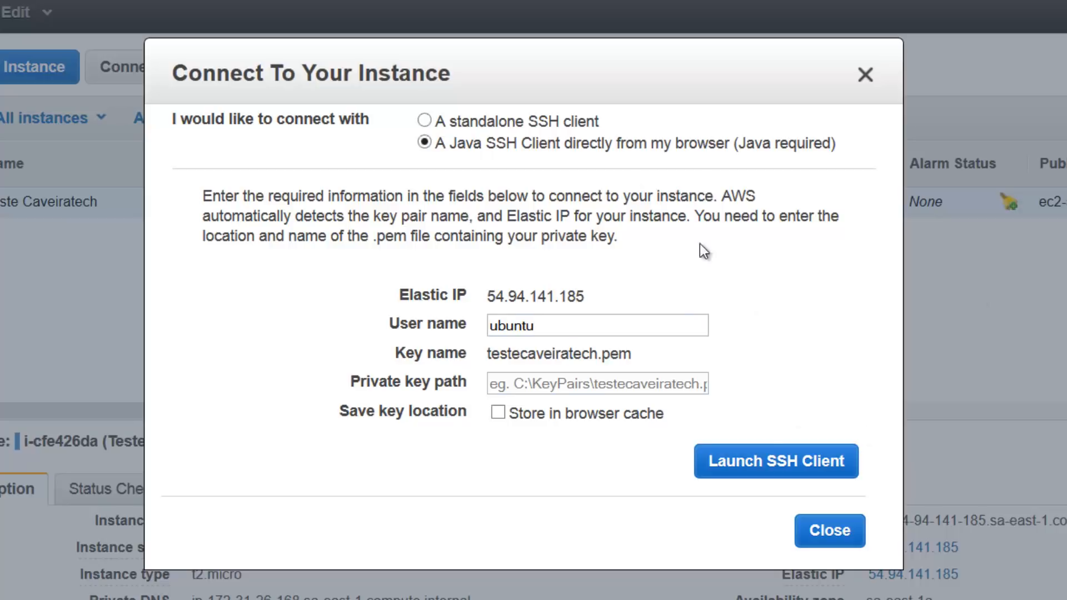
click(524, 121)
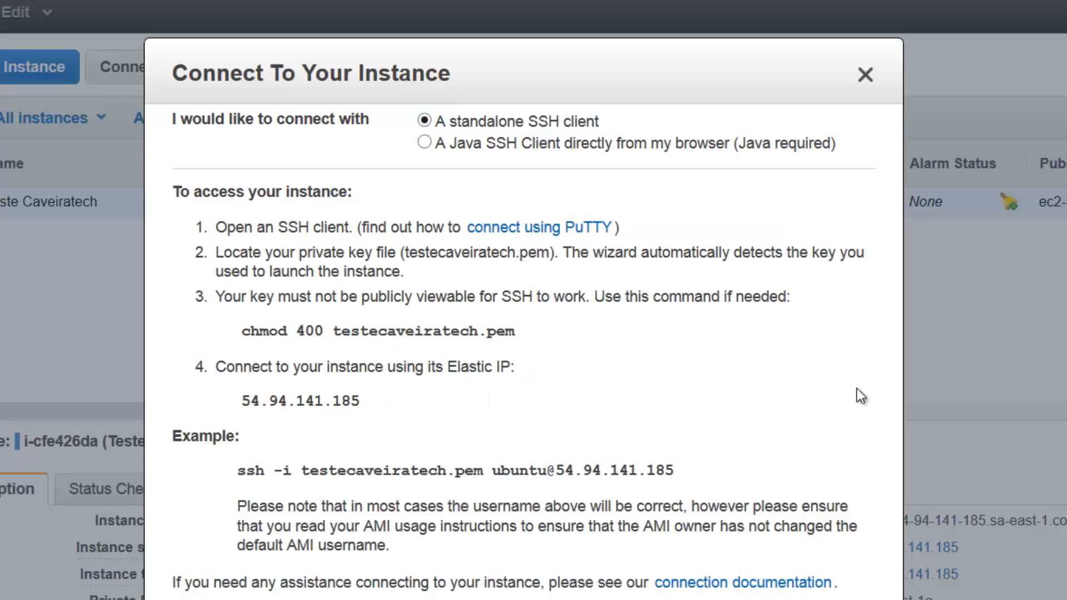
click(551, 146)
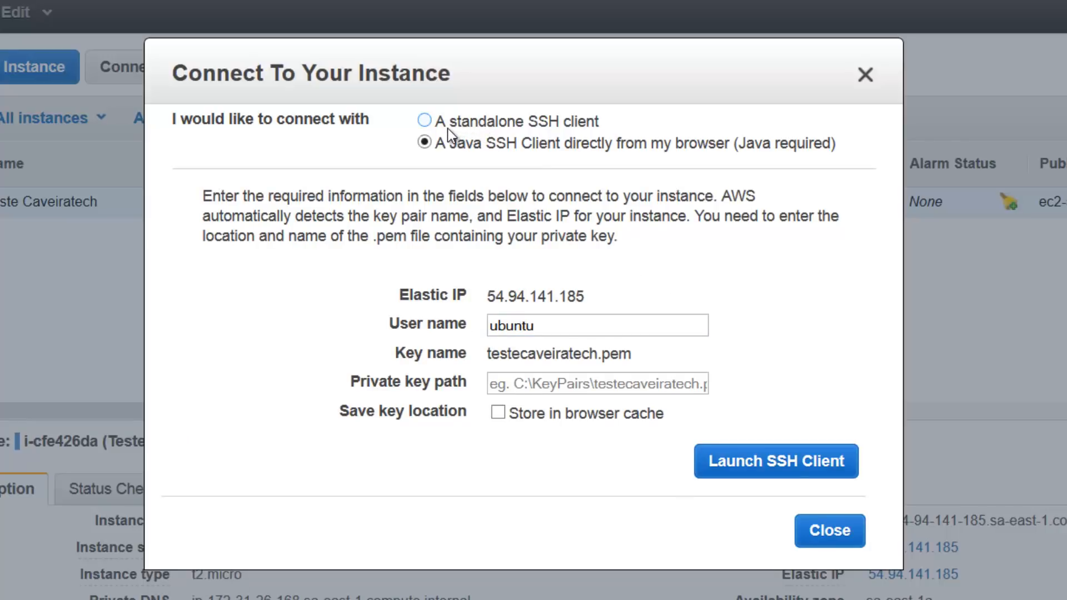
click(492, 128)
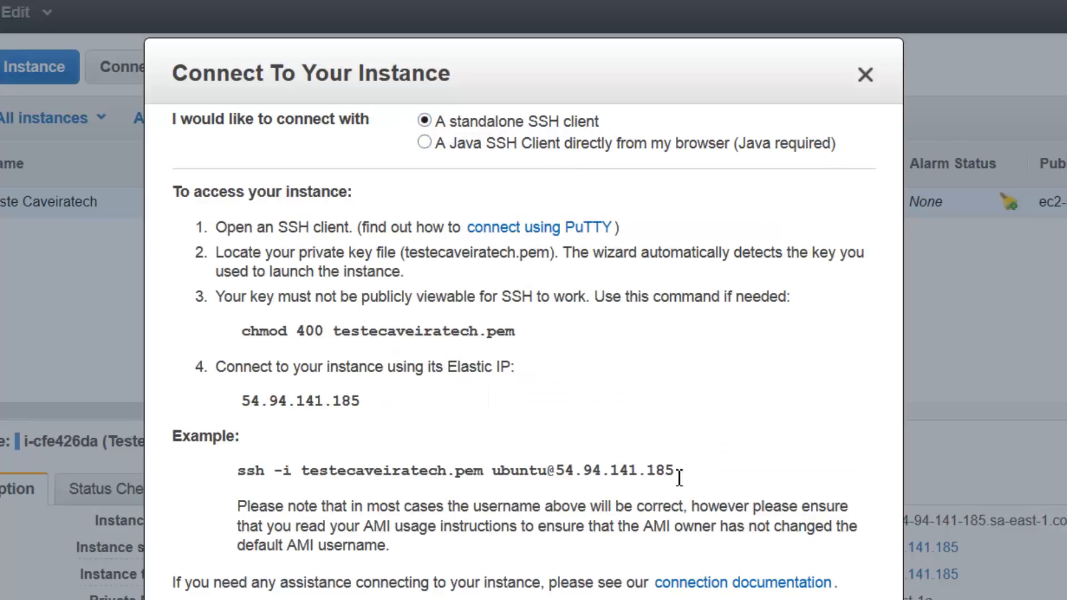
click(866, 74)
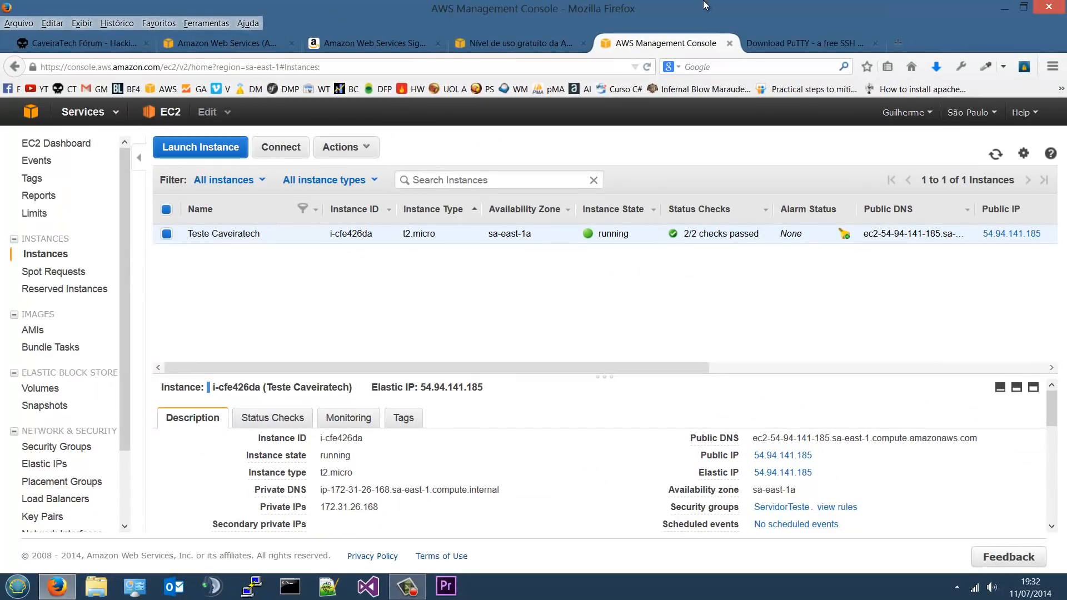
click(780, 44)
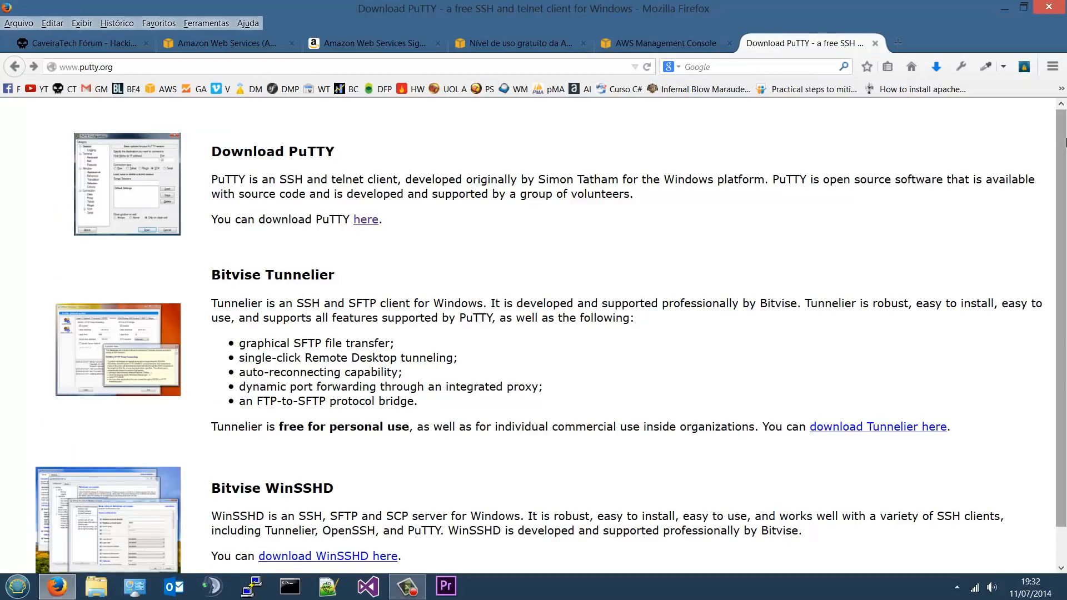
click(144, 67)
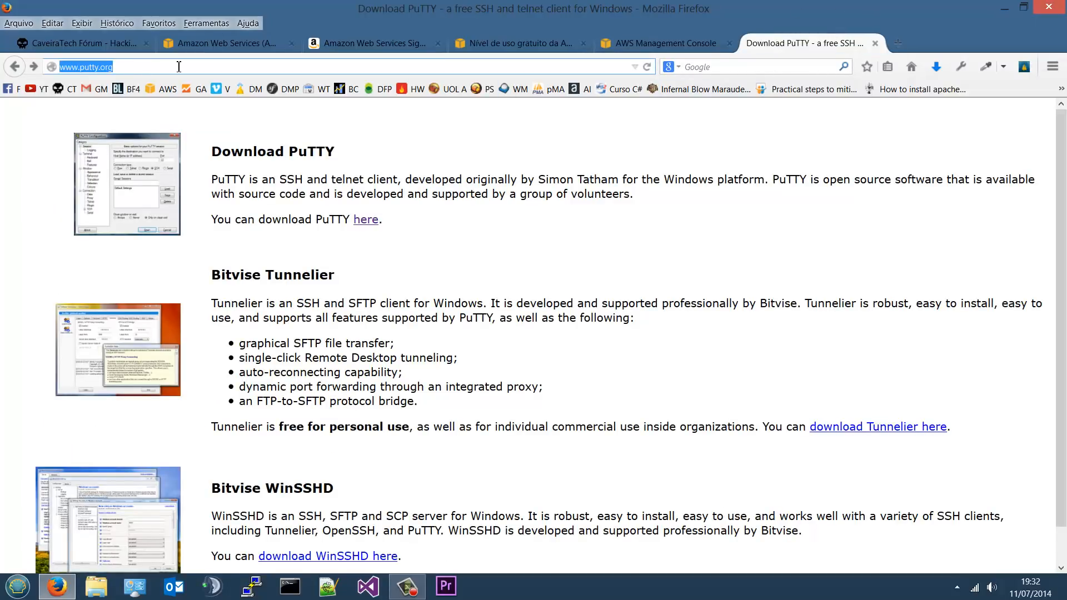
drag(198, 66, 11, 66)
click(146, 71)
drag(164, 68, 59, 65)
click(179, 67)
click(214, 153)
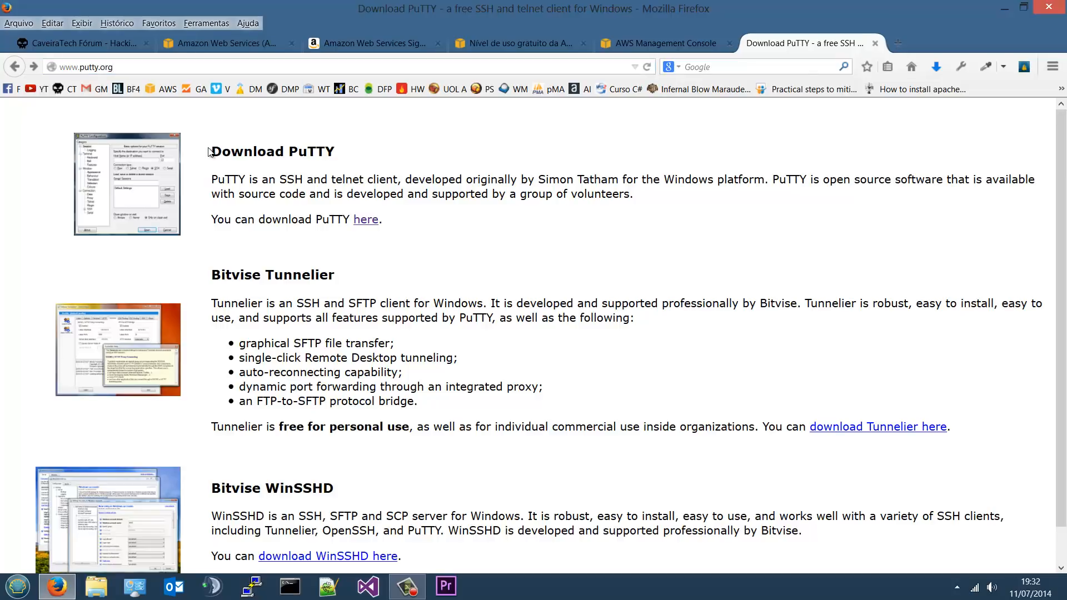
Go from the Download PuTTY section to the official PuTTY Download Page
drag(209, 152, 358, 160)
click(268, 212)
drag(213, 219, 330, 219)
click(434, 219)
click(366, 220)
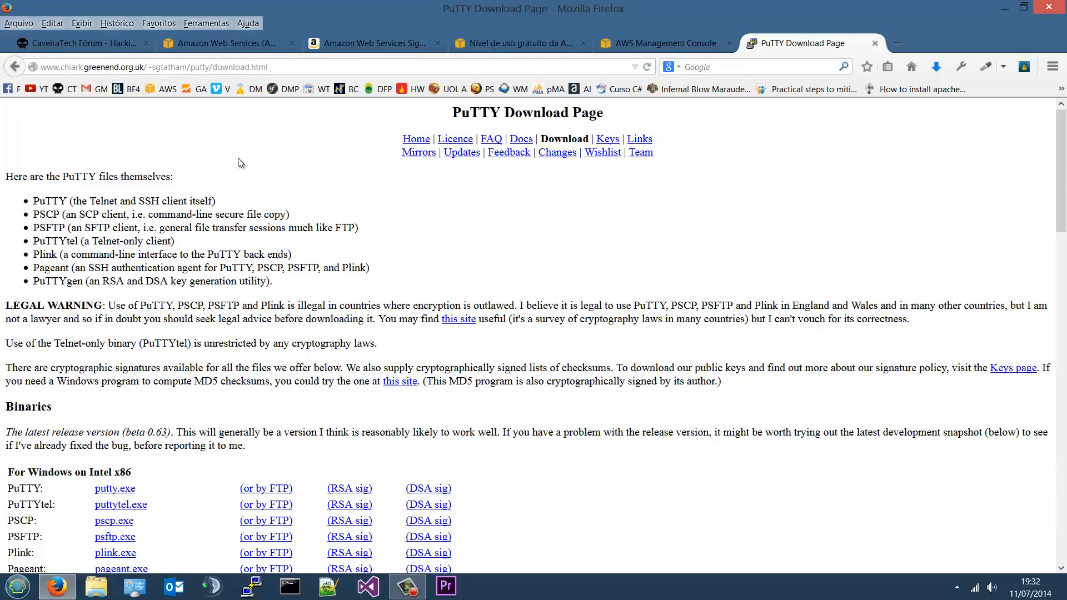
Examine the Windows on Intel x86 binaries and the Windows installer that covers everything except PuTTYtel
mouse_move(1059, 165)
mouse_down()
mouse_move(1058, 260)
mouse_move(1063, 109)
mouse_move(1063, 181)
mouse_up()
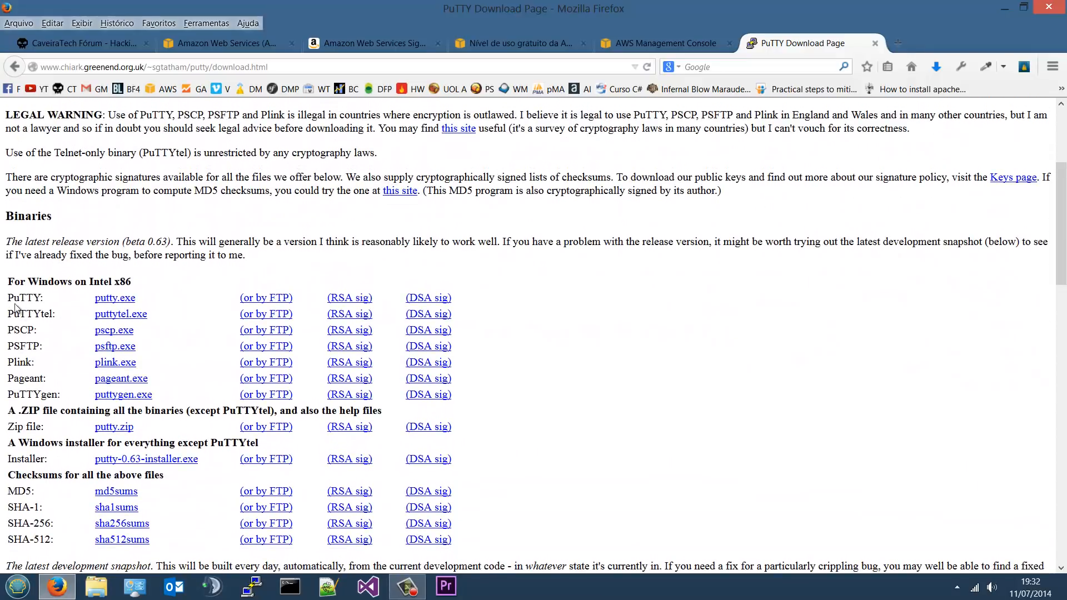
drag(8, 299, 48, 394)
click(37, 336)
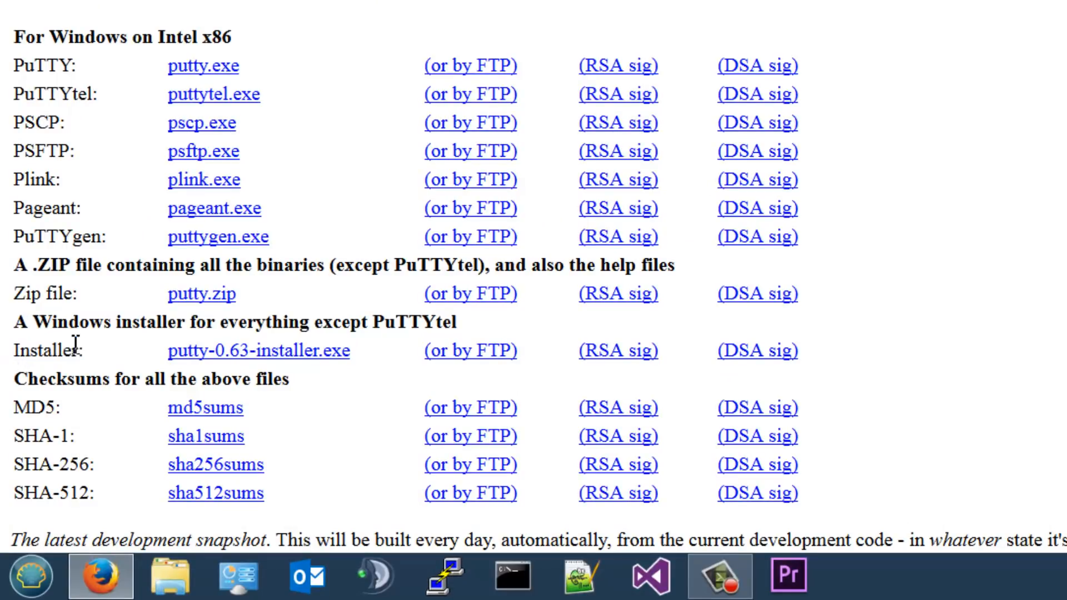
drag(28, 327, 462, 331)
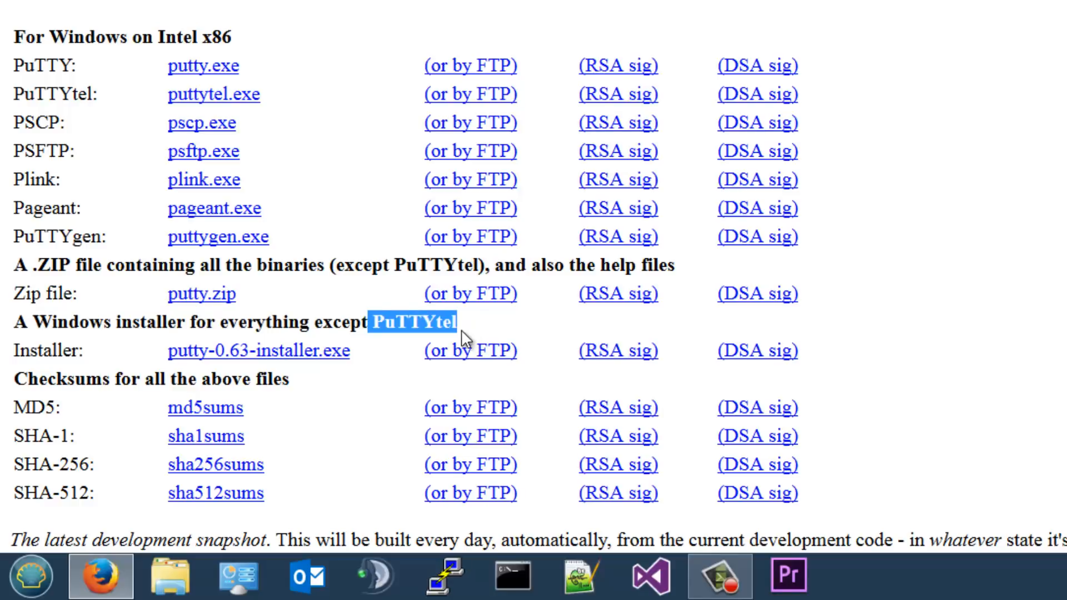
click(462, 332)
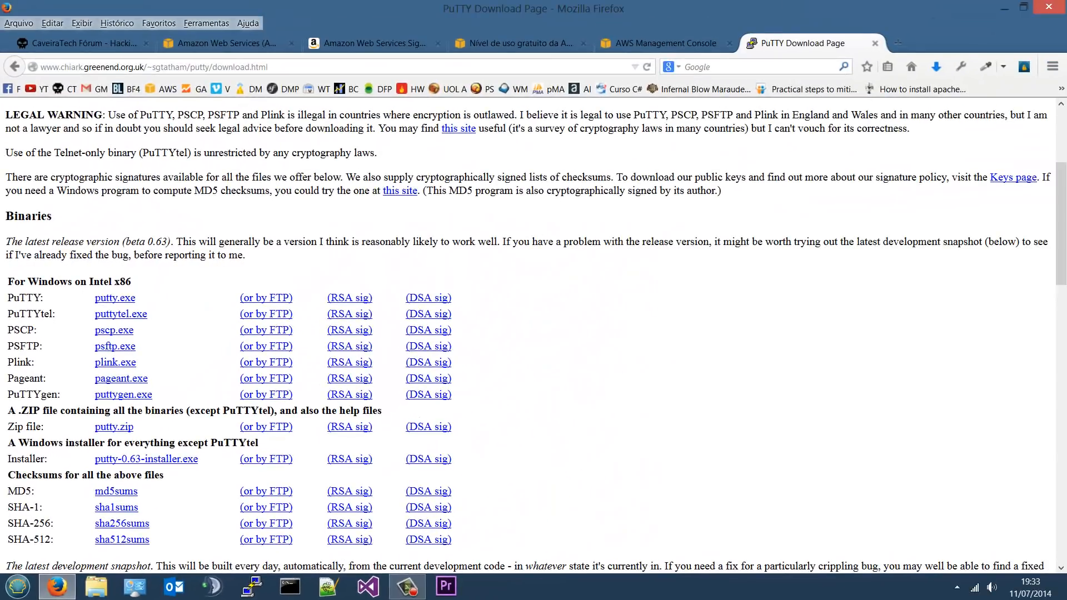
drag(1063, 176, 1063, 122)
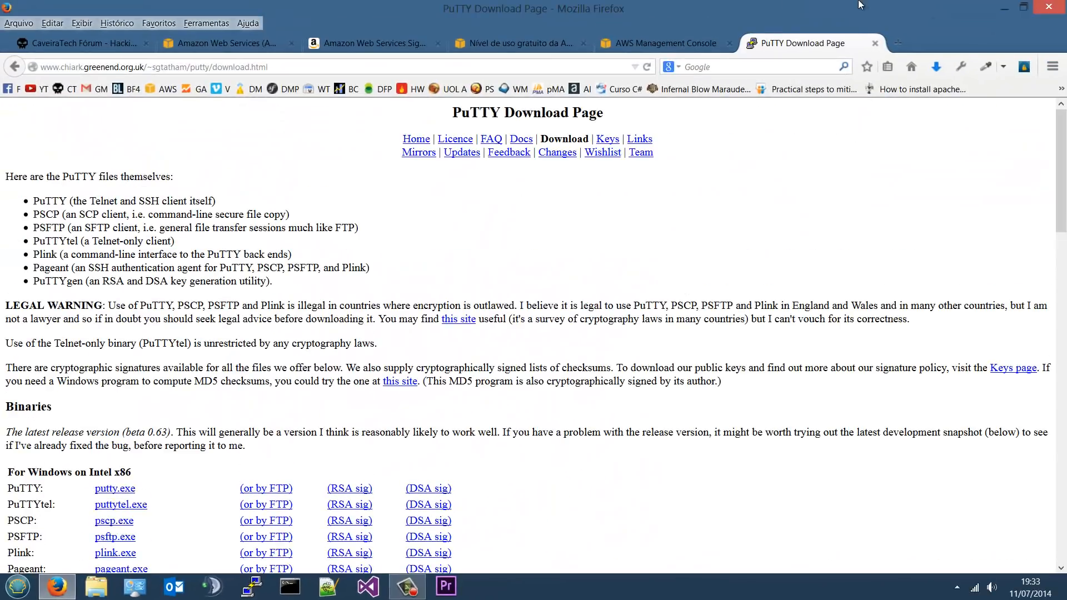
Launch PuTTY, move its configuration window aside and return to the PuTTY Download Page
click(252, 586)
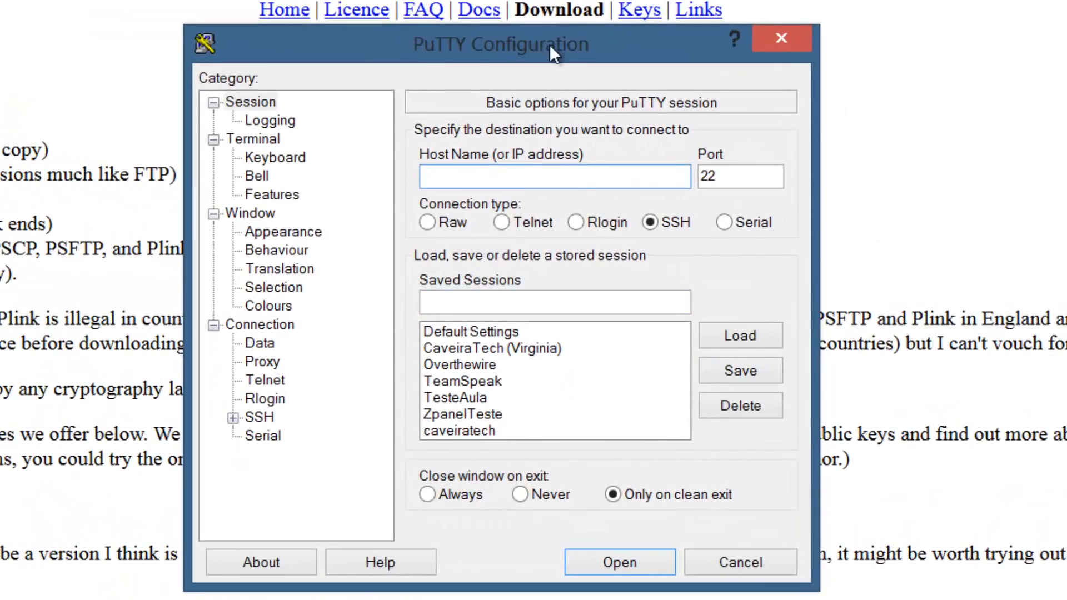
drag(550, 44, 521, 46)
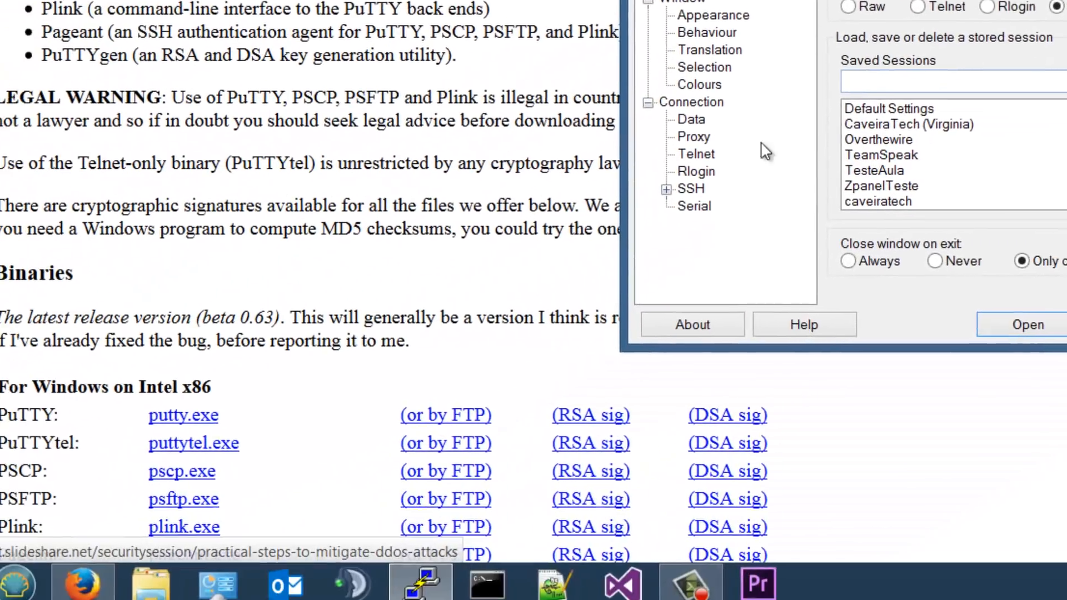
click(272, 213)
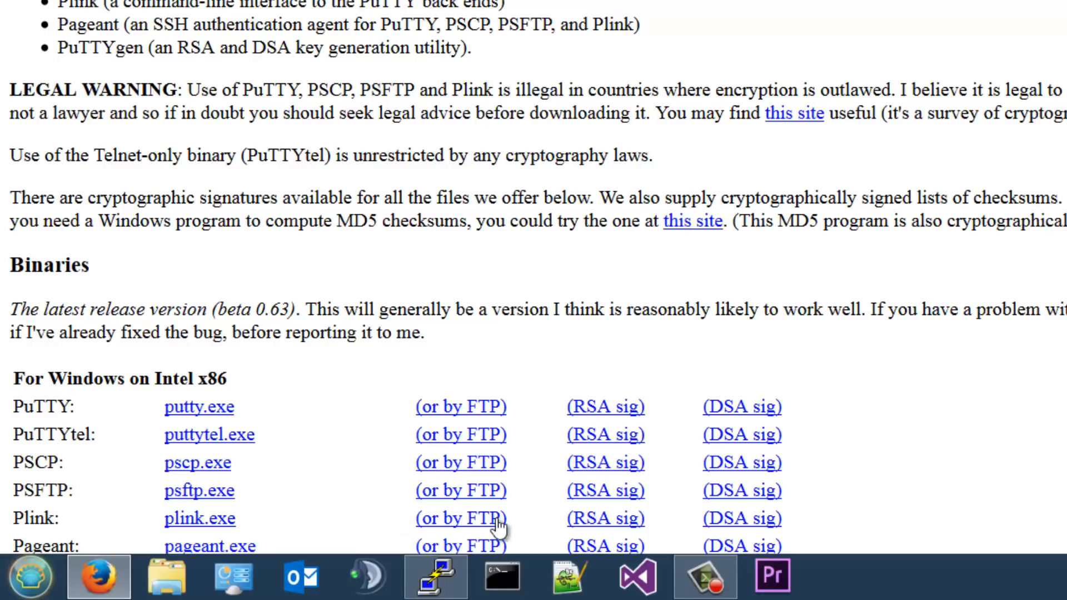
Launch PuTTYgen and move its PuTTY Key Generator window aside
click(23, 578)
text(puttygen)
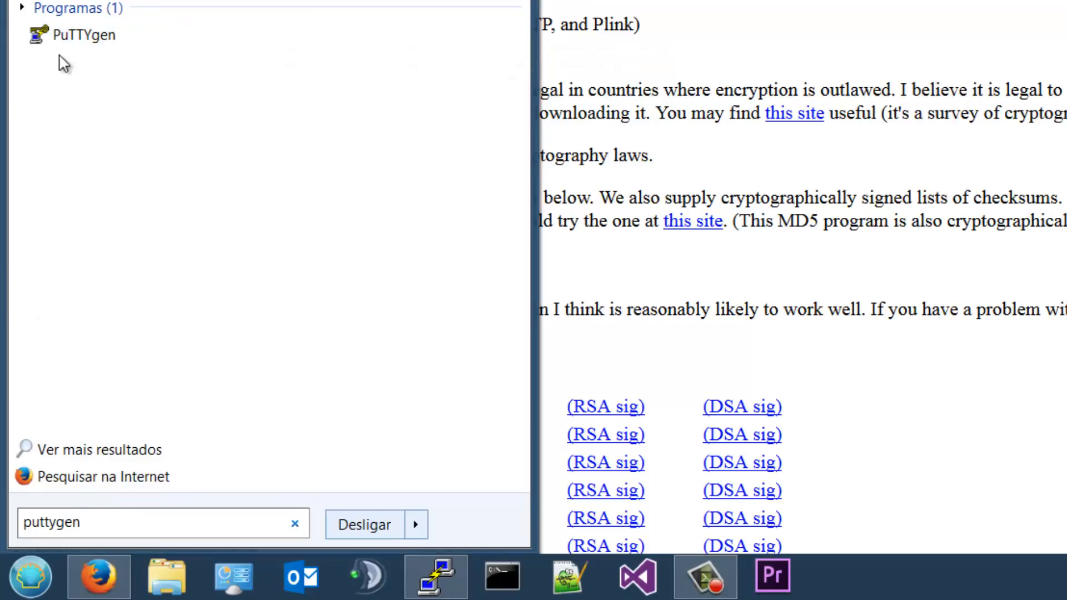
click(99, 36)
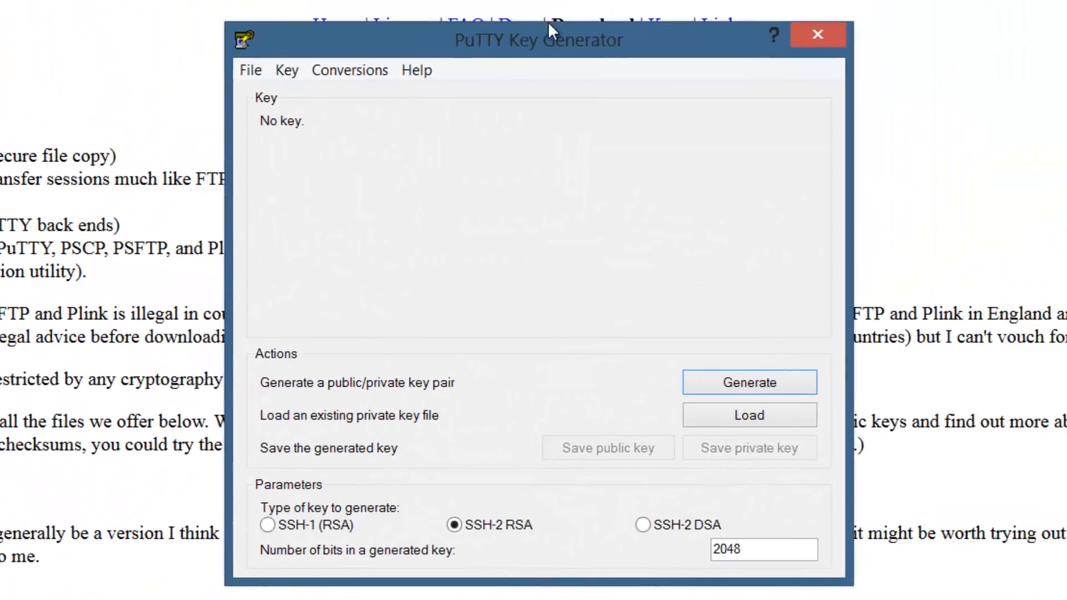
drag(535, 38, 595, 39)
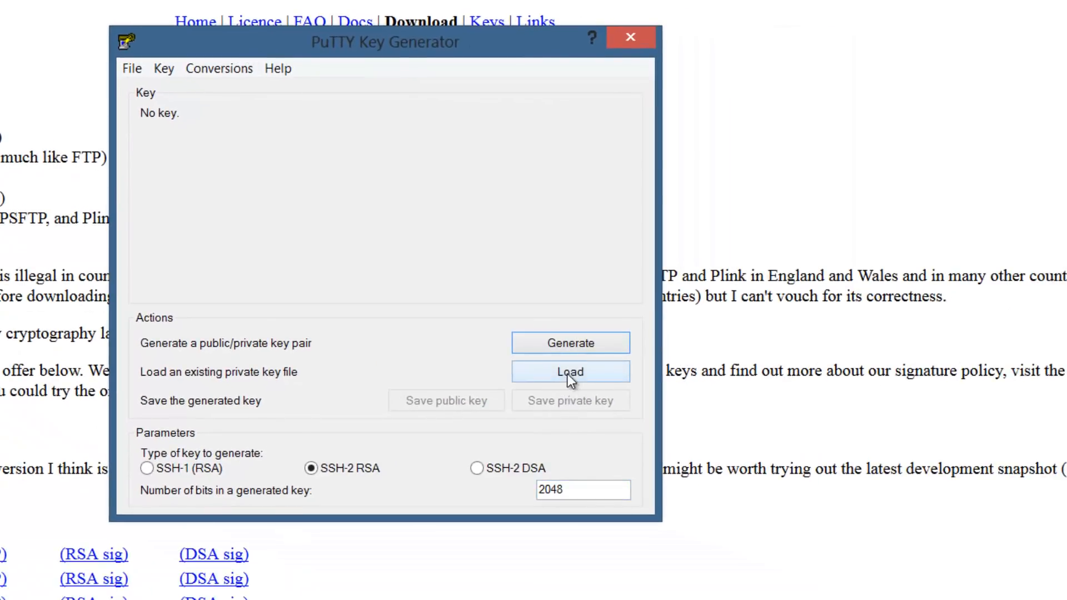
Load the existing private key file testecaveiratech.pem from Downloads into PuTTYgen, with the file filter on All Files
click(582, 372)
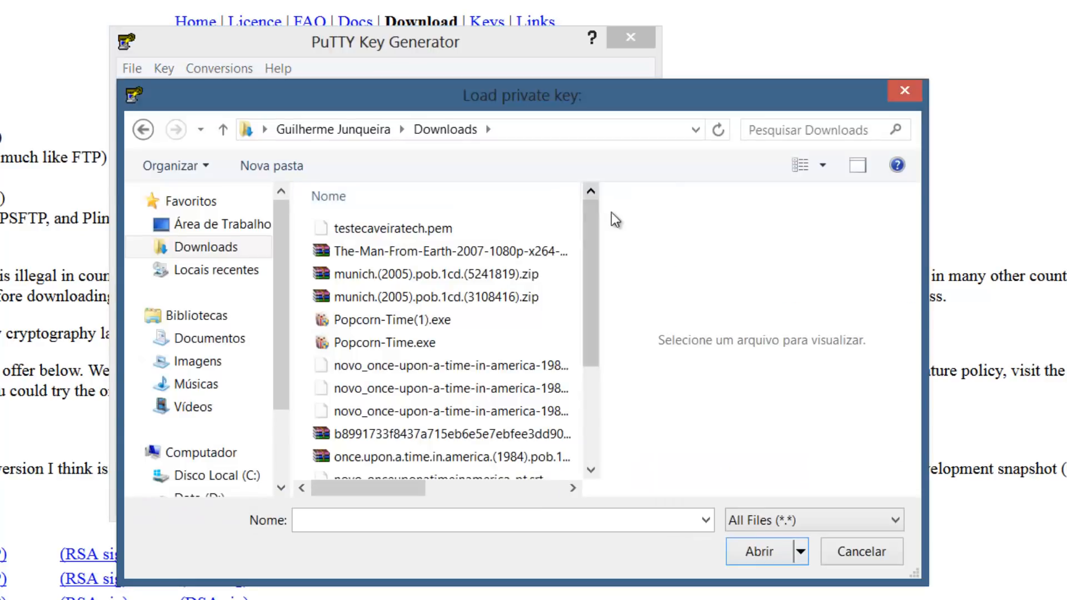
click(764, 522)
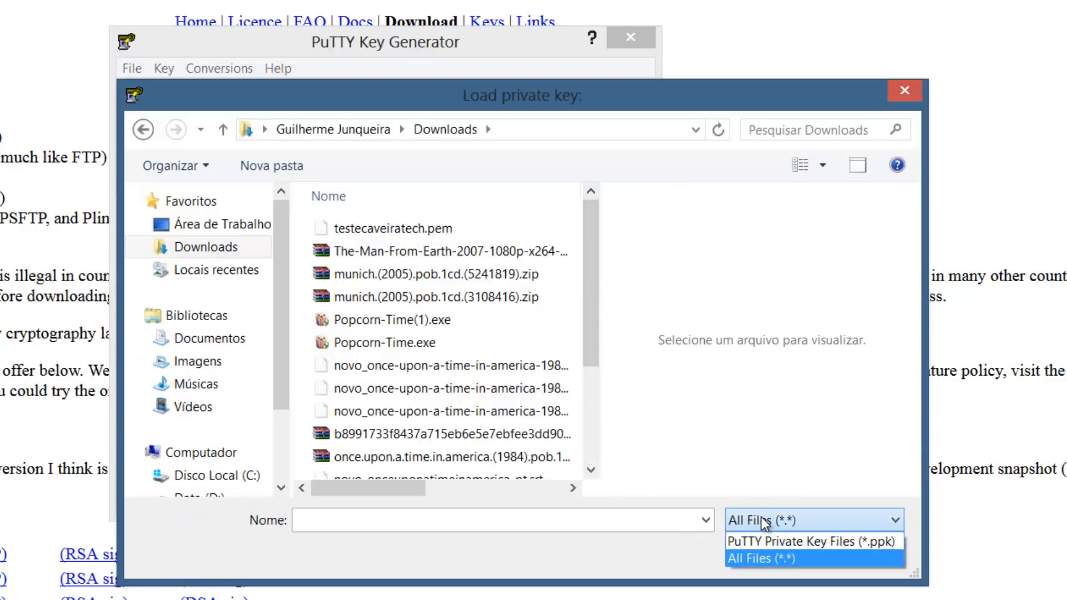
click(755, 558)
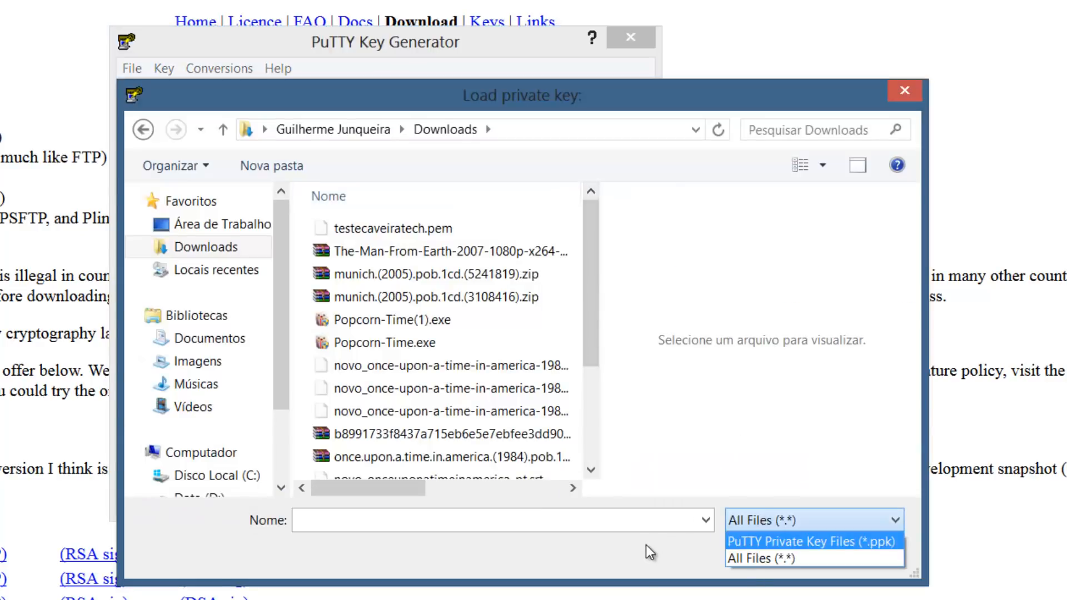
click(358, 233)
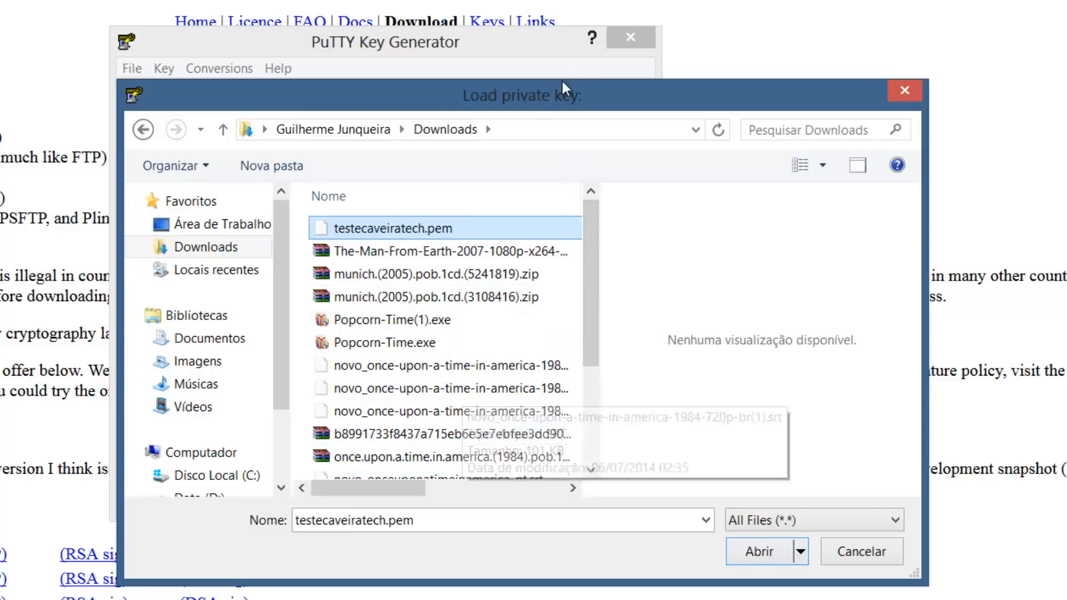
click(763, 550)
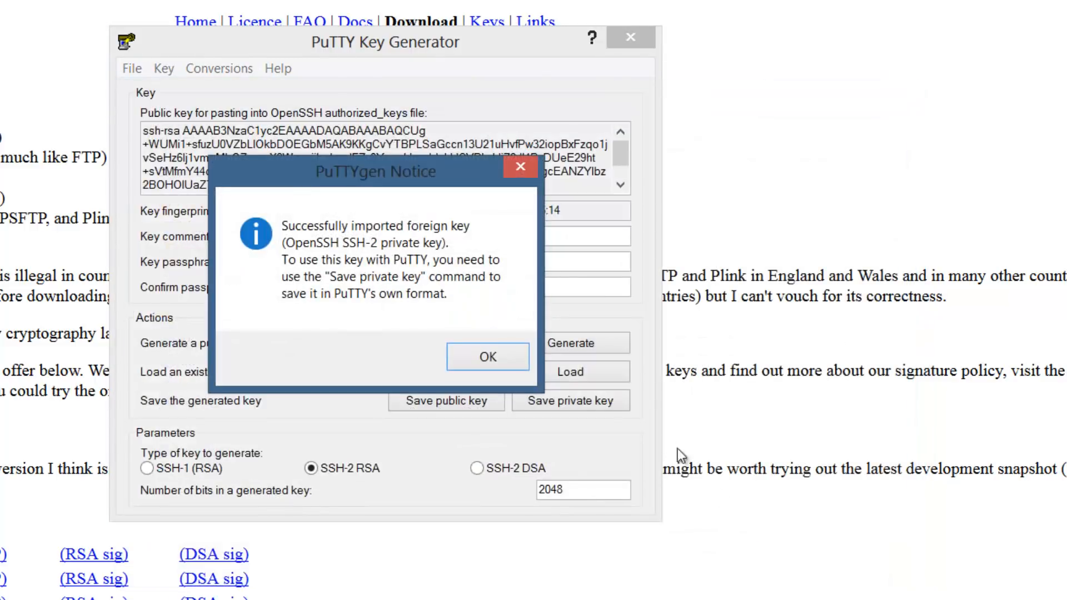
click(490, 360)
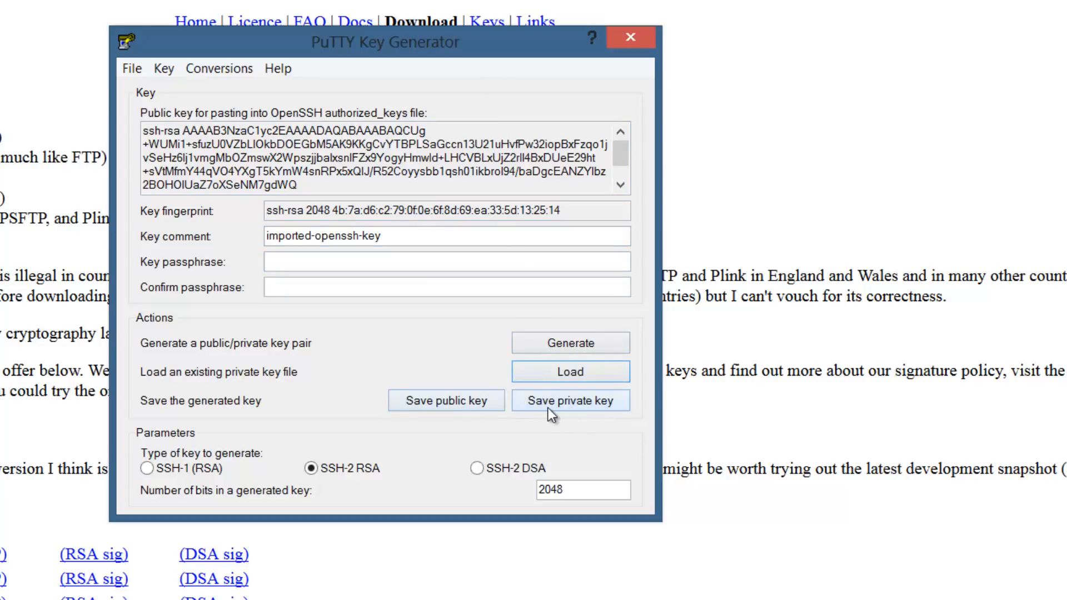
Save the imported private key without a passphrase on the desktop as testecaveiratech in PuTTY Private Key format
click(569, 404)
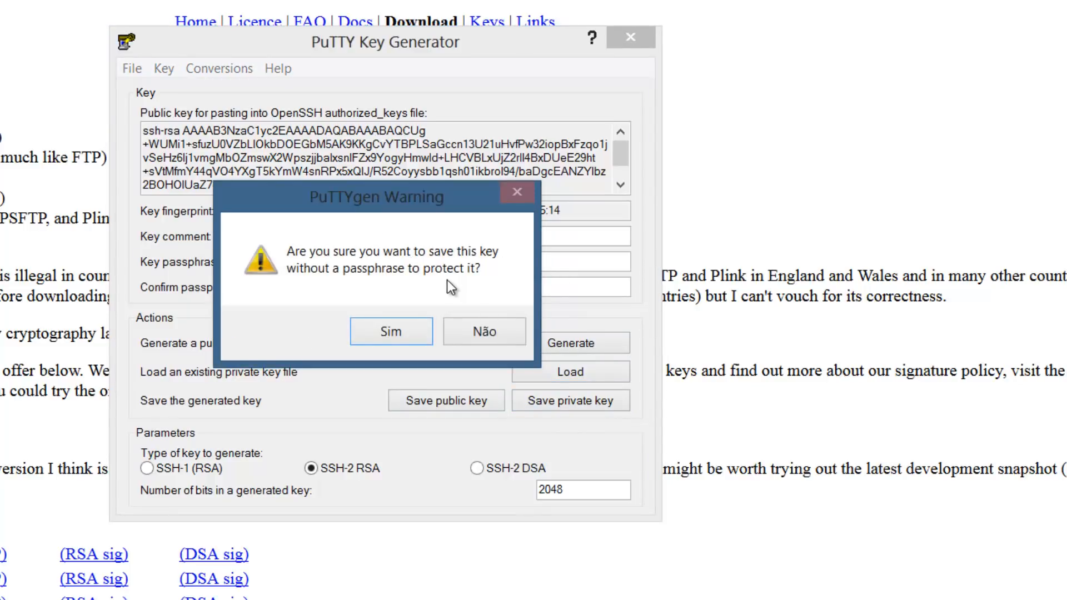
click(392, 338)
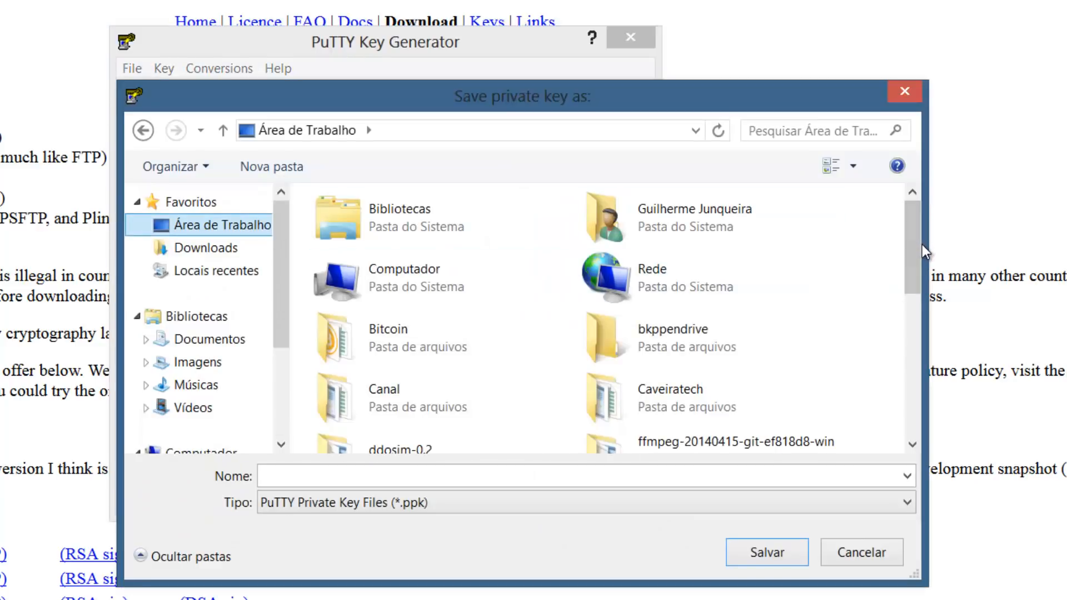
click(350, 218)
drag(915, 232, 913, 443)
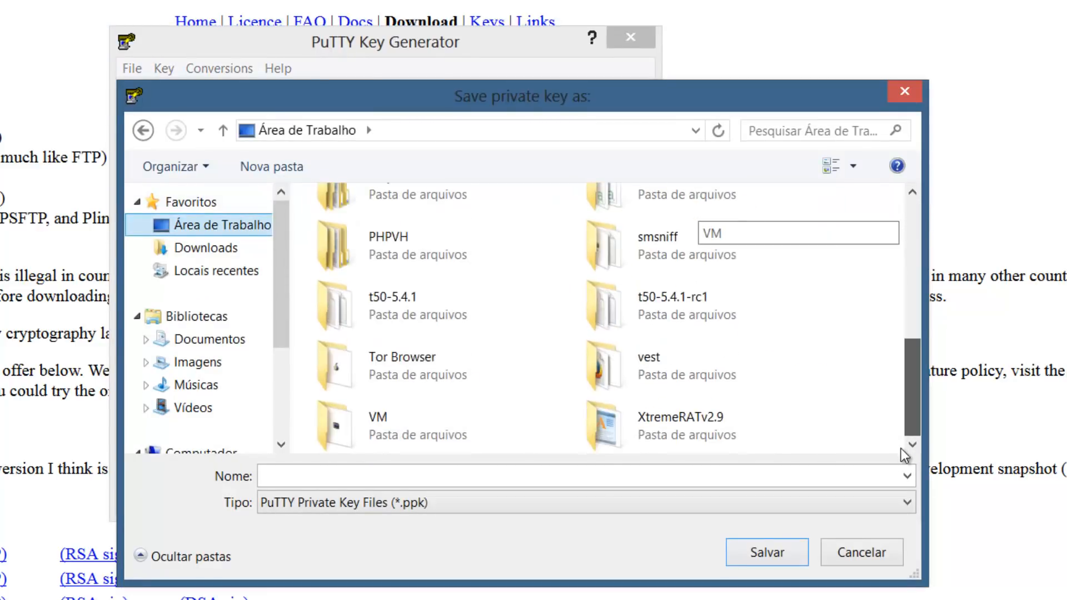
click(483, 475)
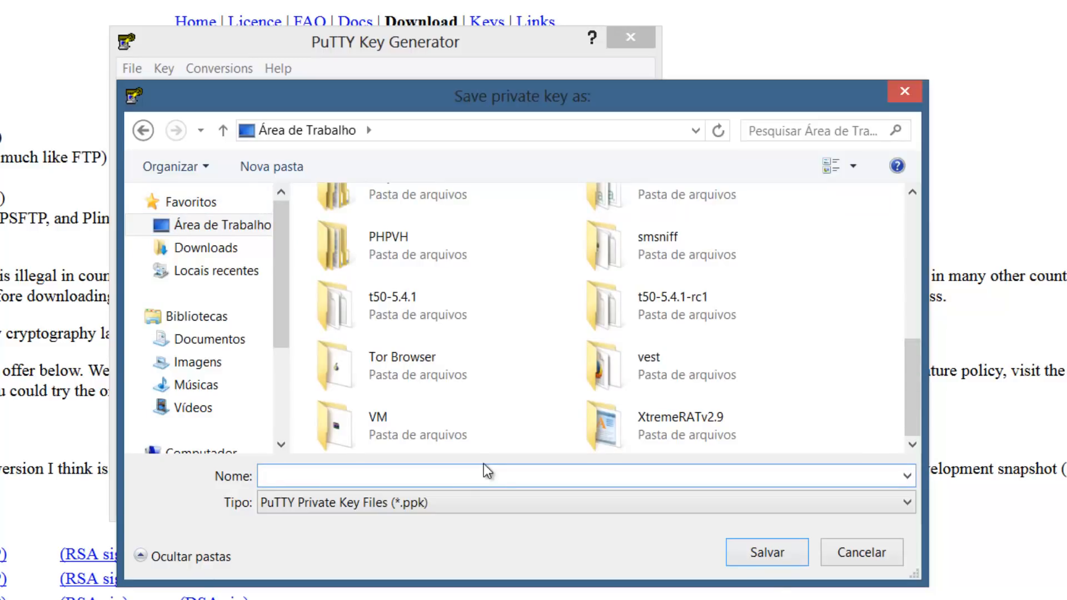
text(testecaveiratech)
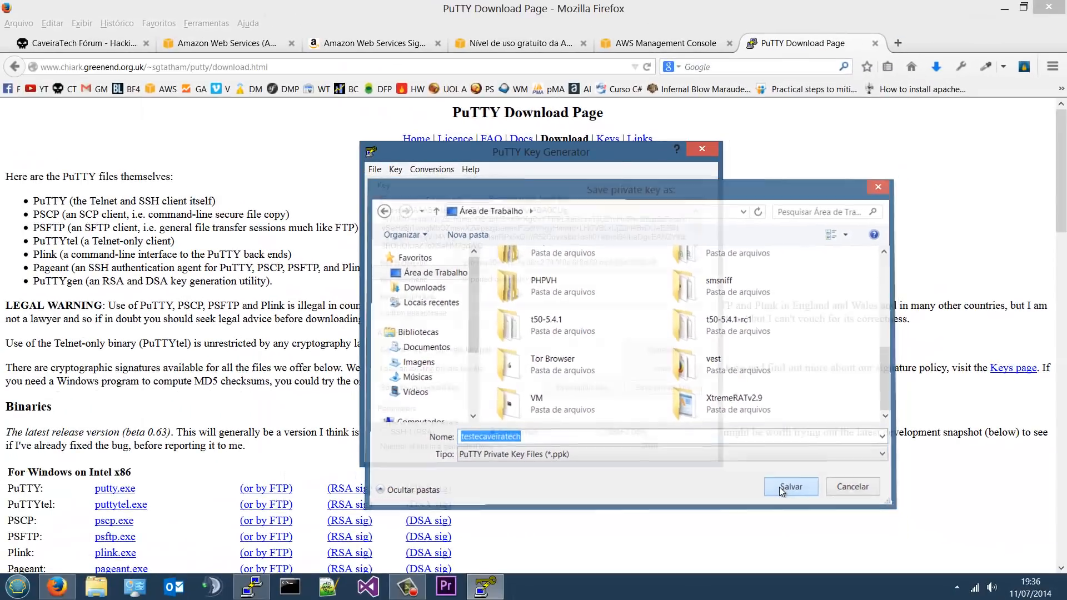
click(751, 551)
Show the desktop and move the testecaveiratech.ppk file into the empty area to point it out
click(1064, 598)
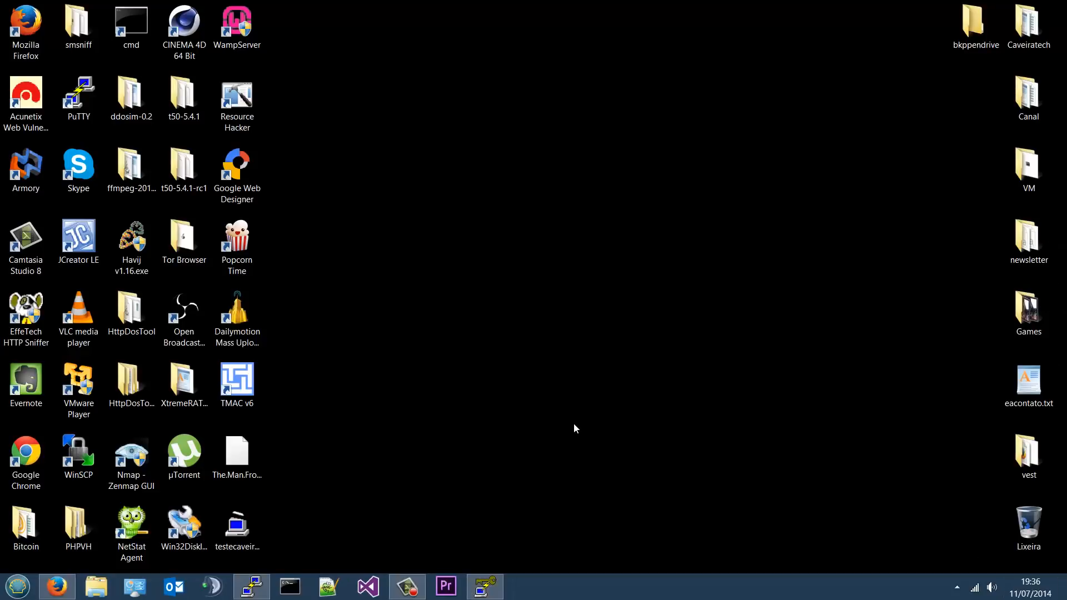
drag(239, 522, 509, 168)
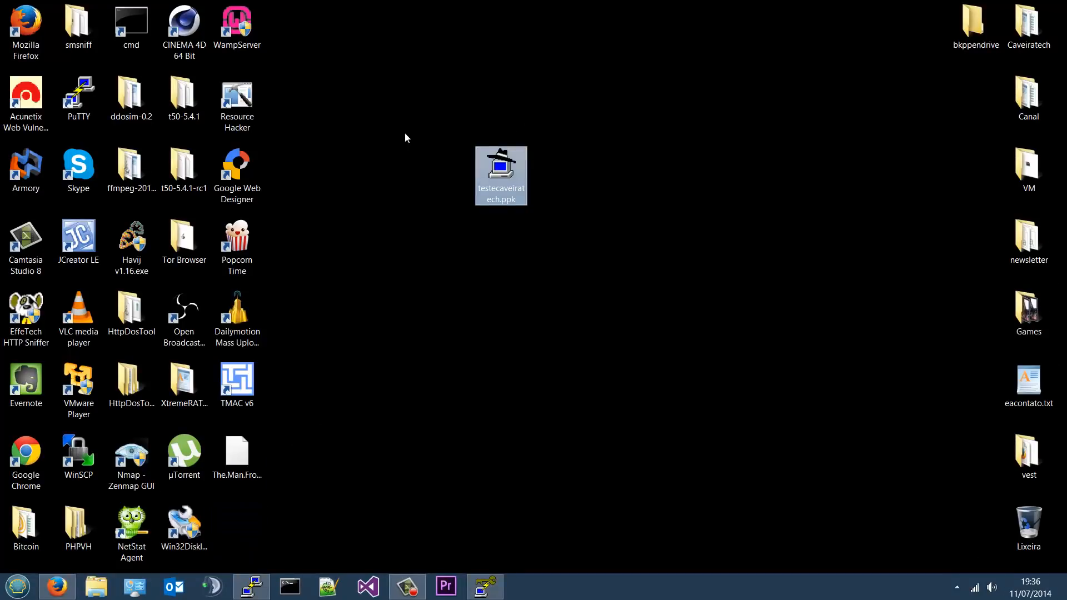
drag(383, 111, 629, 282)
drag(435, 125, 551, 225)
drag(424, 122, 658, 348)
click(524, 317)
Bring up the PuTTY configuration, switch to the EC2 console in Firefox and copy the Teste Caveiratech instance's elastic IP
click(257, 584)
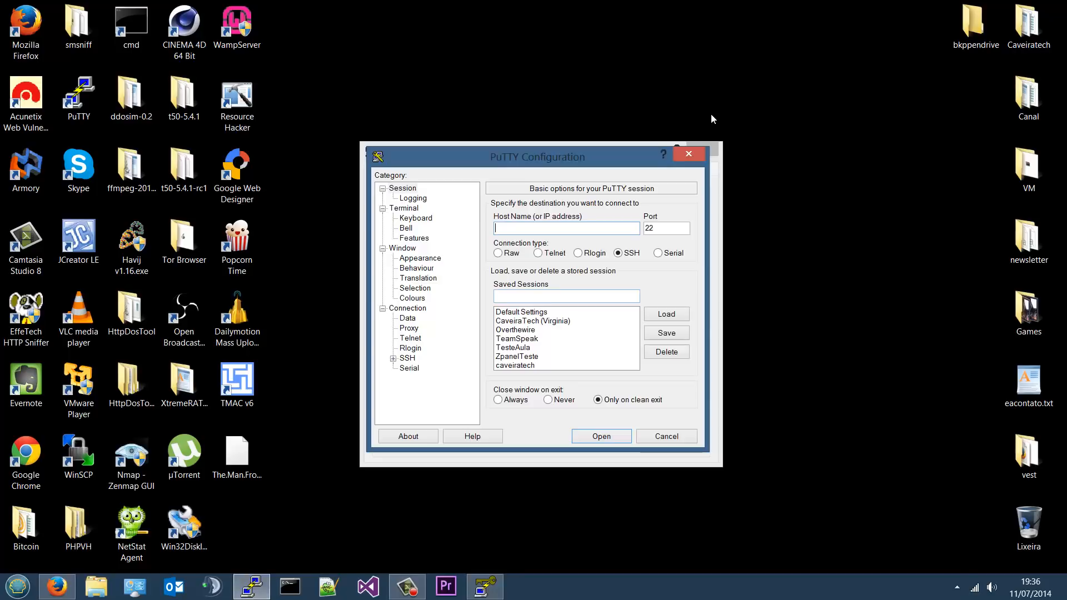
drag(579, 156, 583, 156)
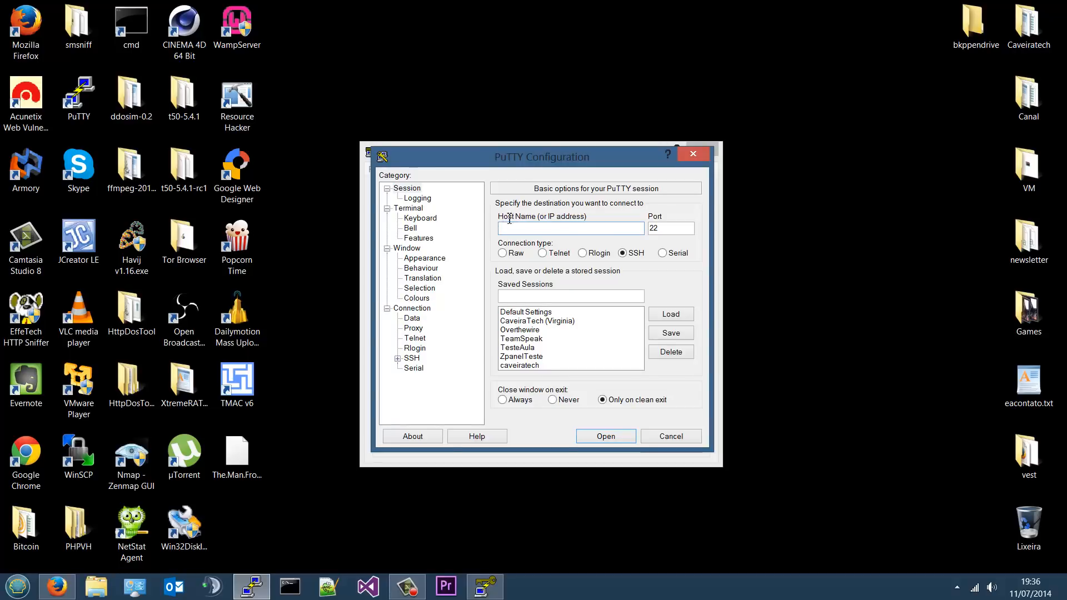
click(57, 586)
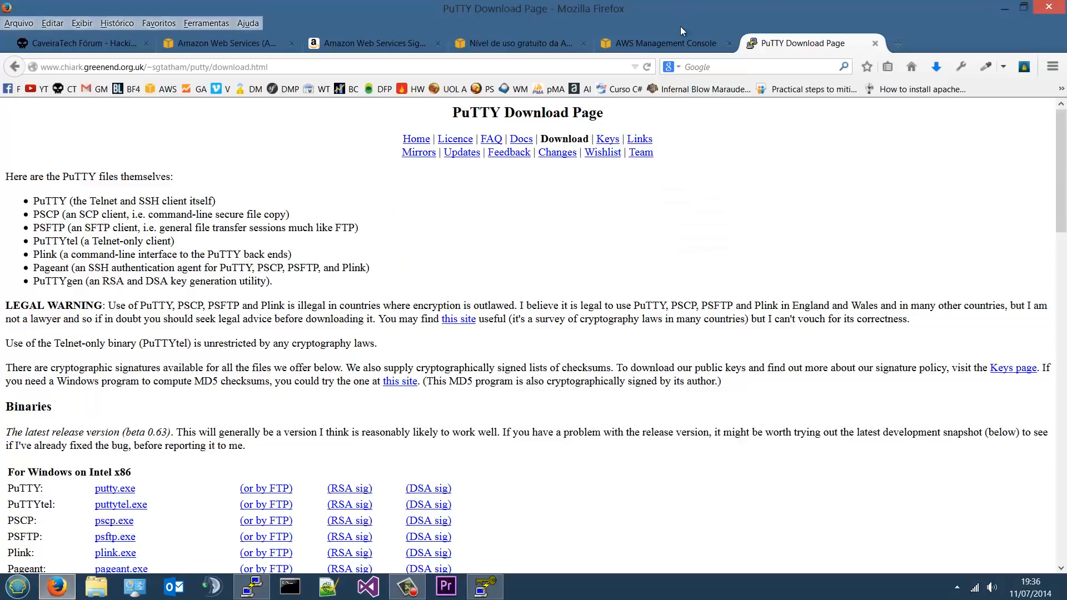
click(380, 49)
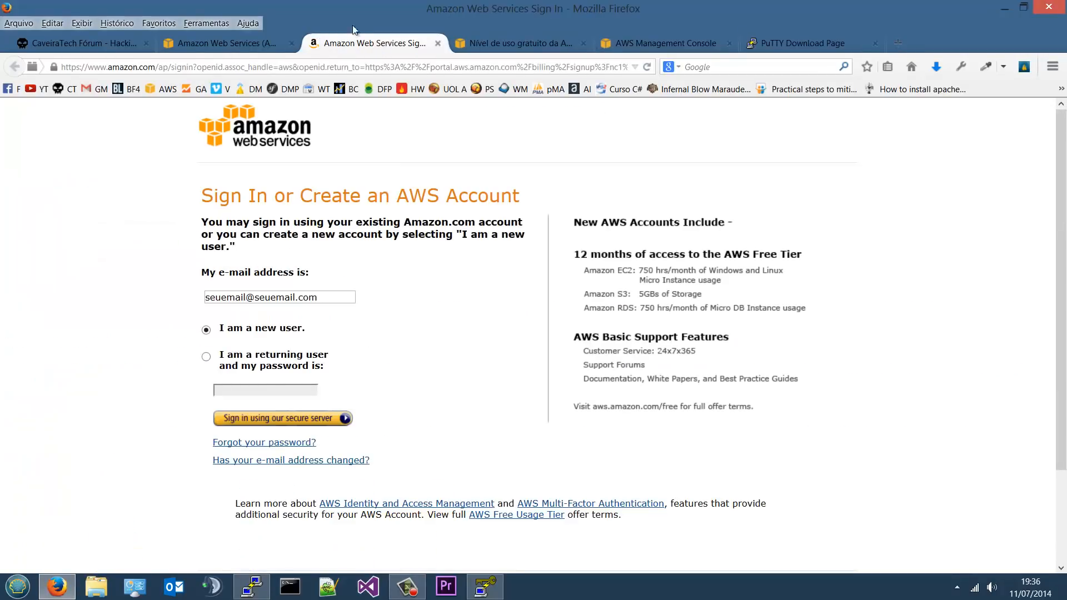
click(517, 43)
click(644, 44)
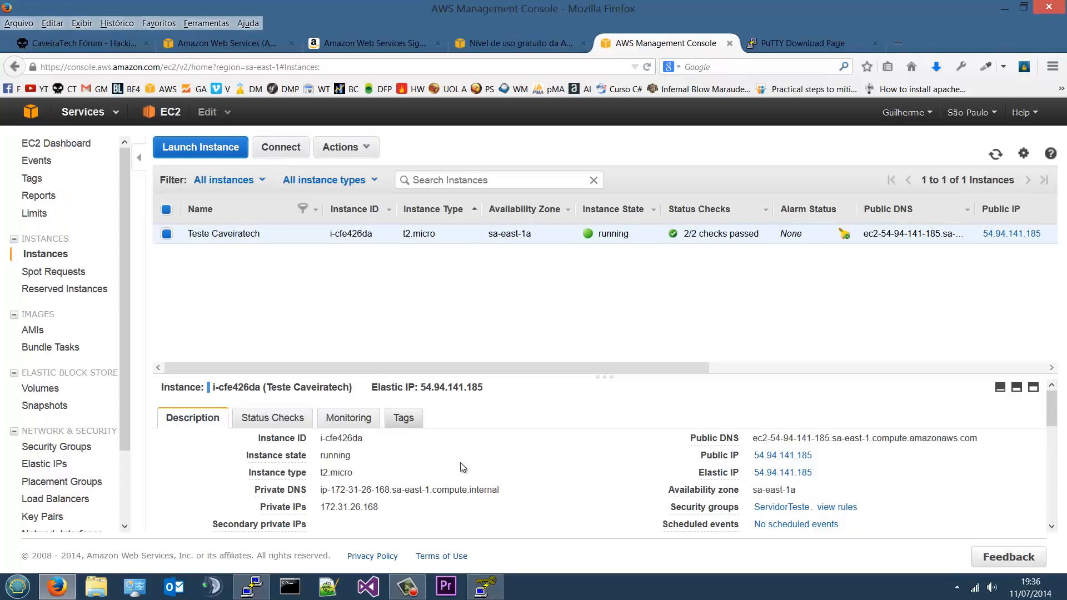
drag(540, 377, 553, 307)
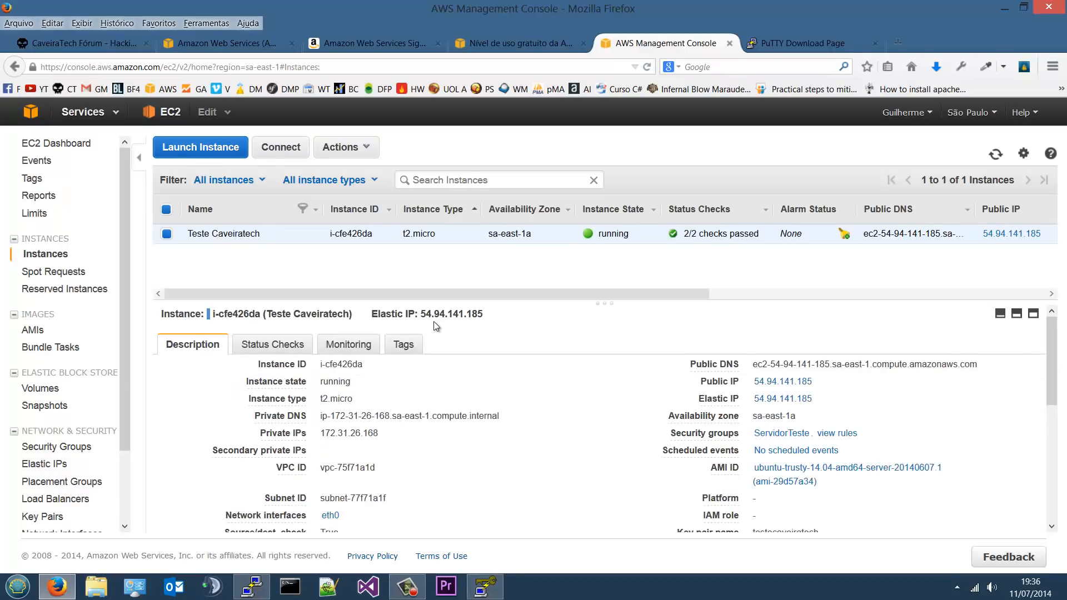
drag(421, 317, 483, 315)
key(ctrl+c)
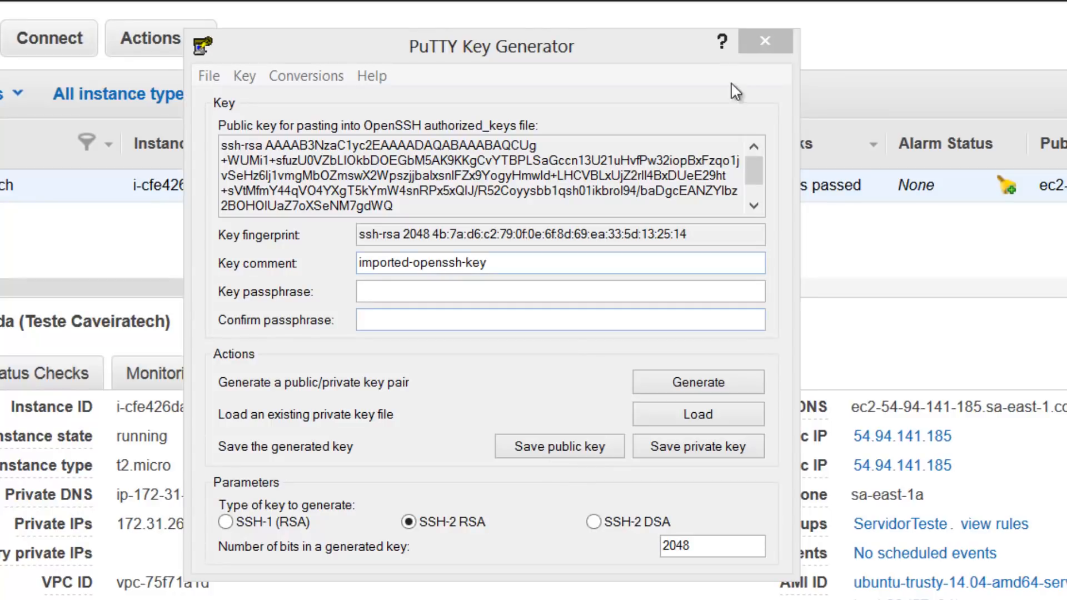
Close the PuTTY Key Generator and enter the elastic IP 54.94.141.185 as the host name in PuTTY
click(757, 40)
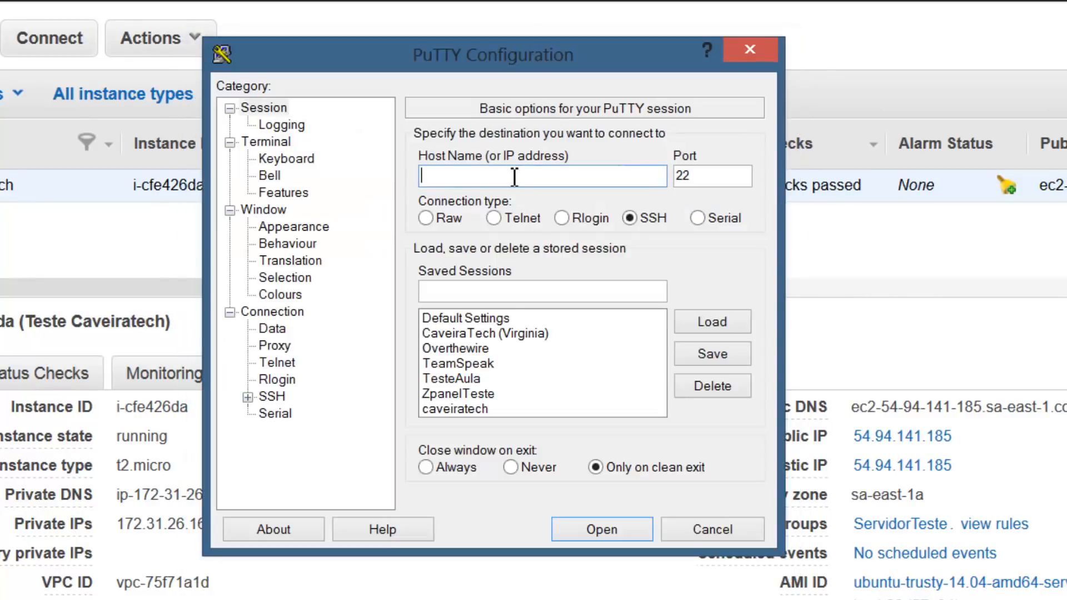
key(ctrl+v)
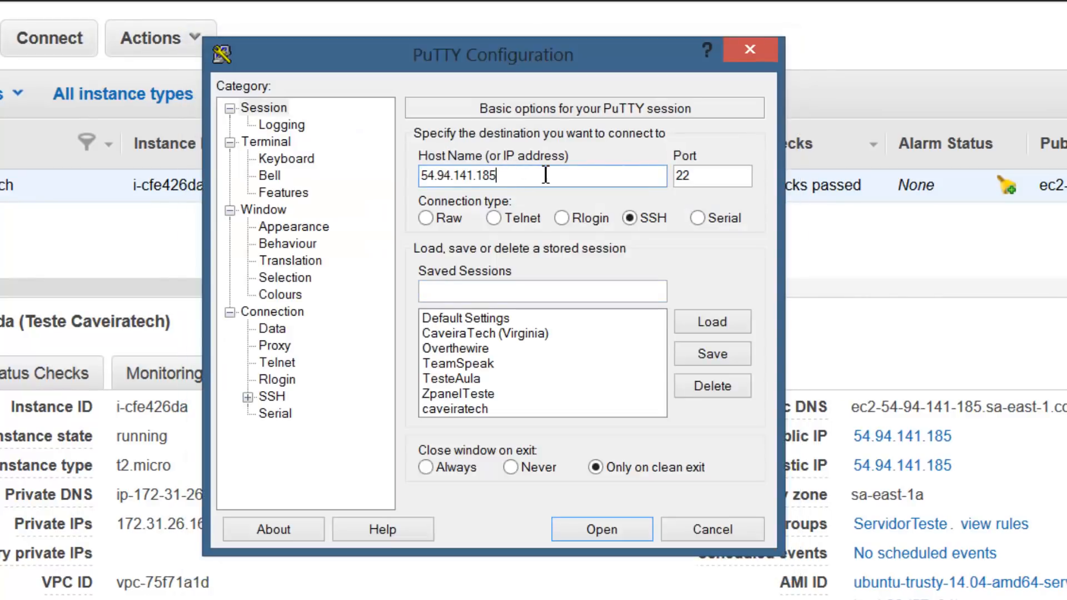
click(730, 177)
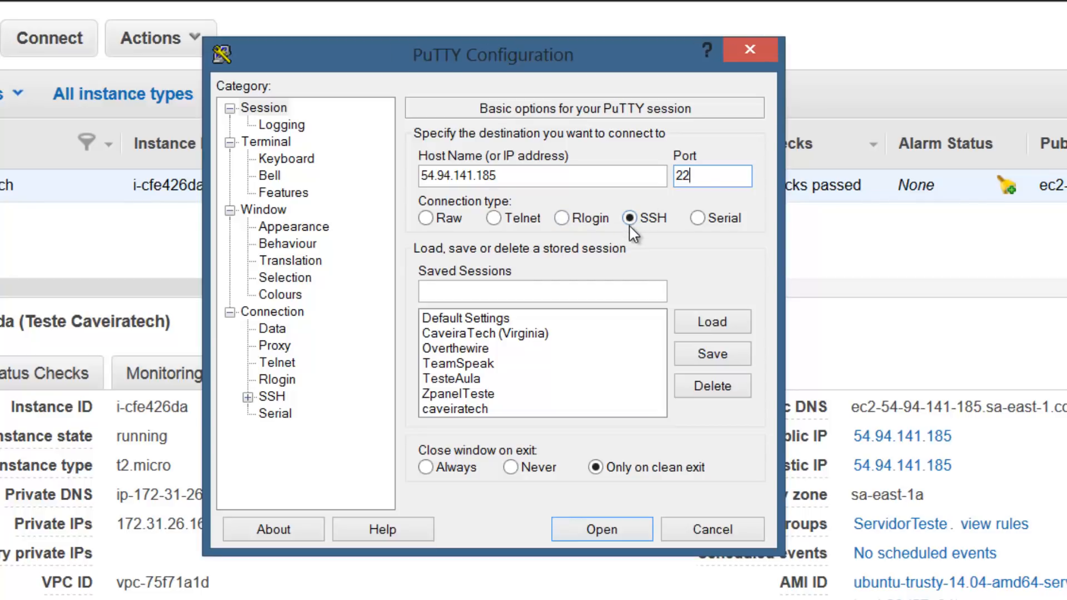
Enter TESTECAVEIRATECH as the name for the saved PuTTY session
click(461, 297)
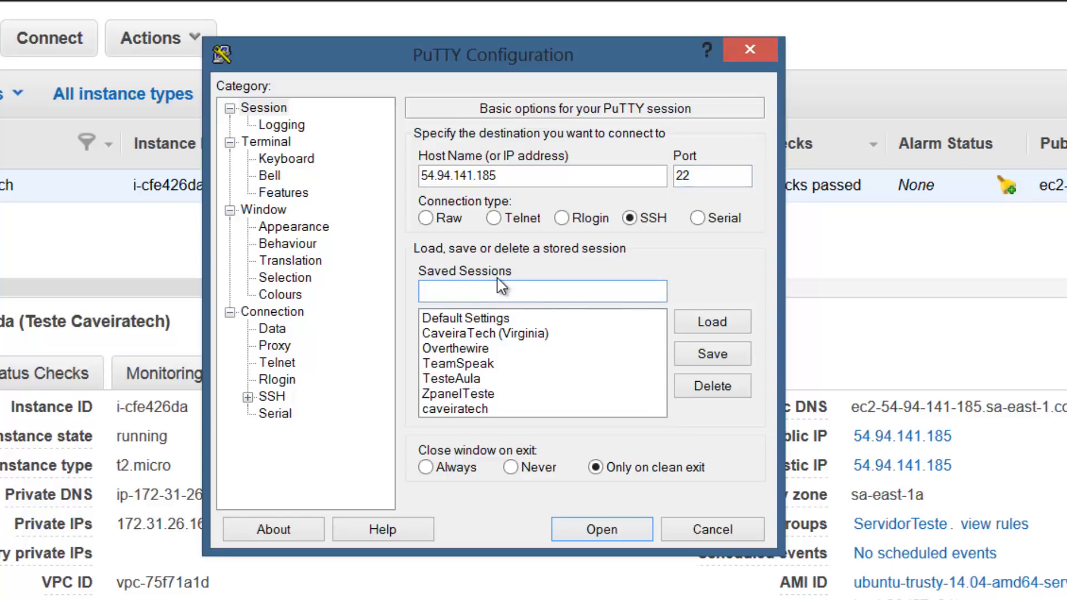
text(TRES)
key(BackSpace)
key(BackSpace)
key(BackSpace)
text(ES)
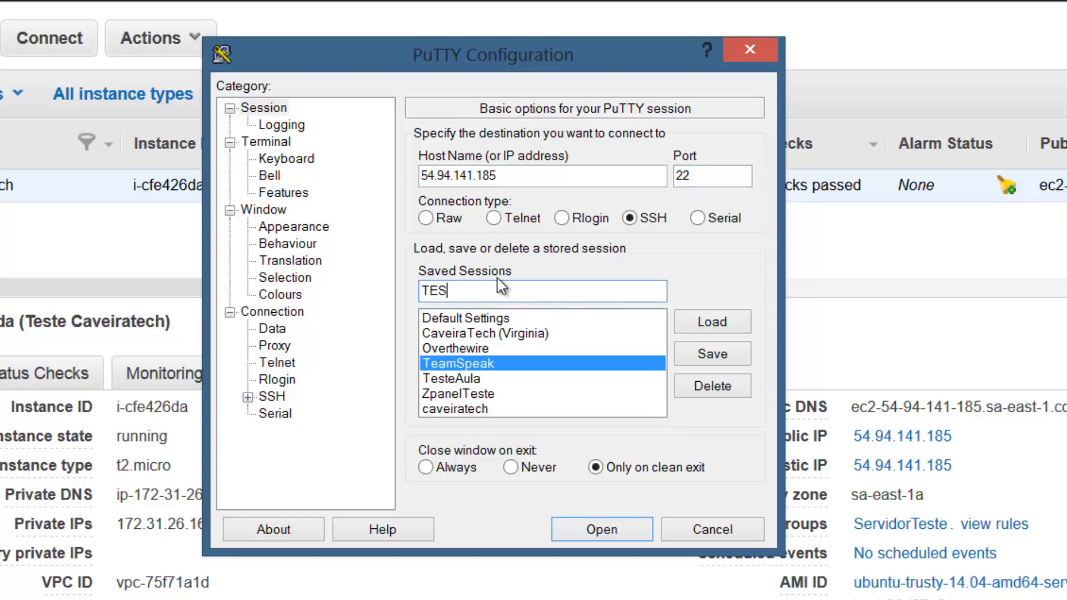
text(TECAVEIRATECH)
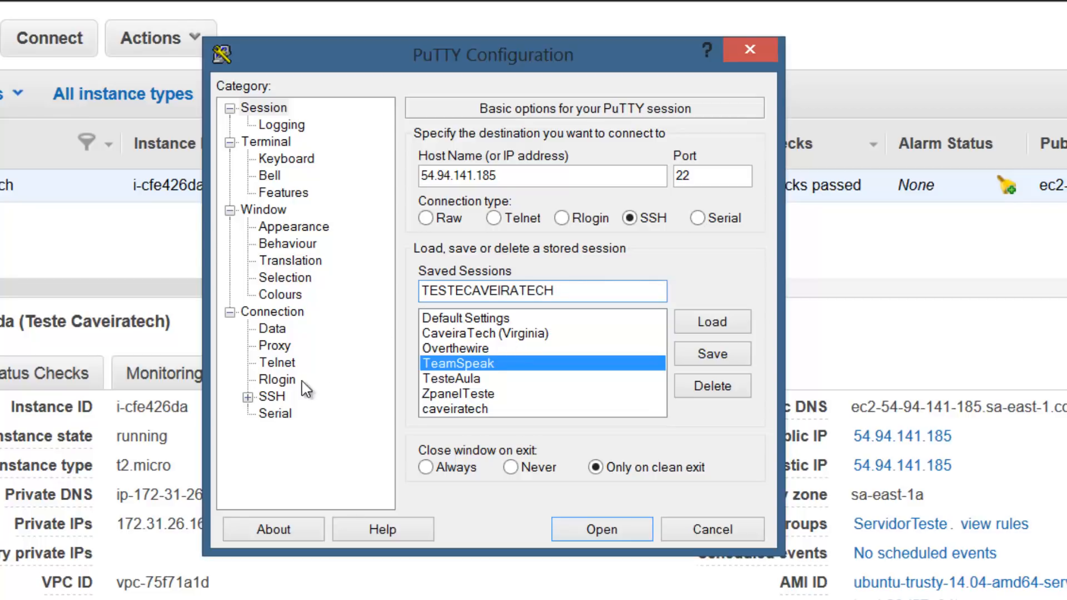
In the SSH authentication options, choose testecaveiratech.ppk from the desktop as the private key file
click(268, 397)
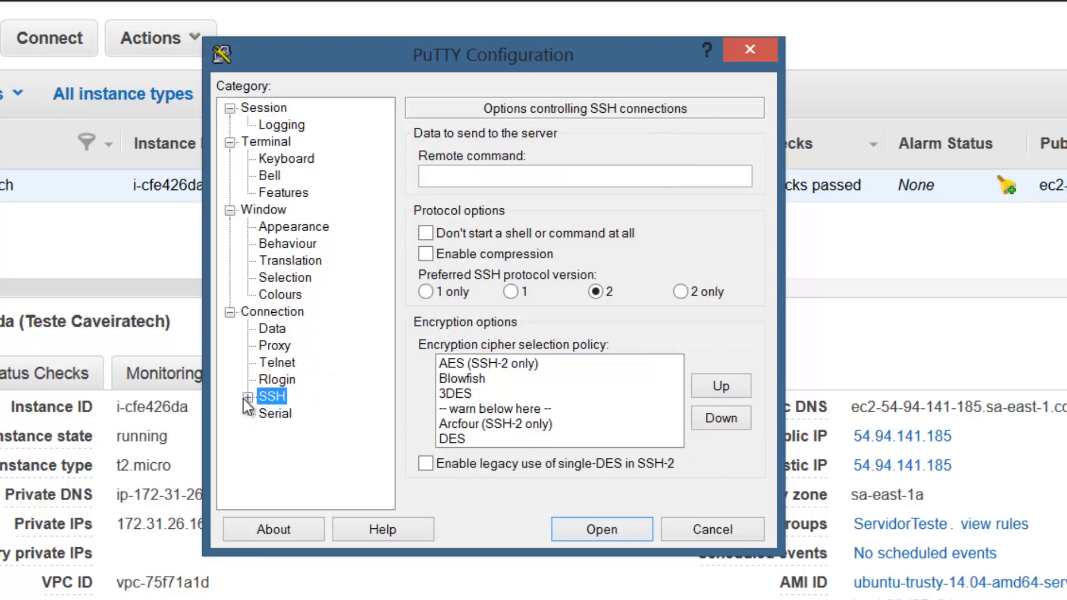
click(248, 397)
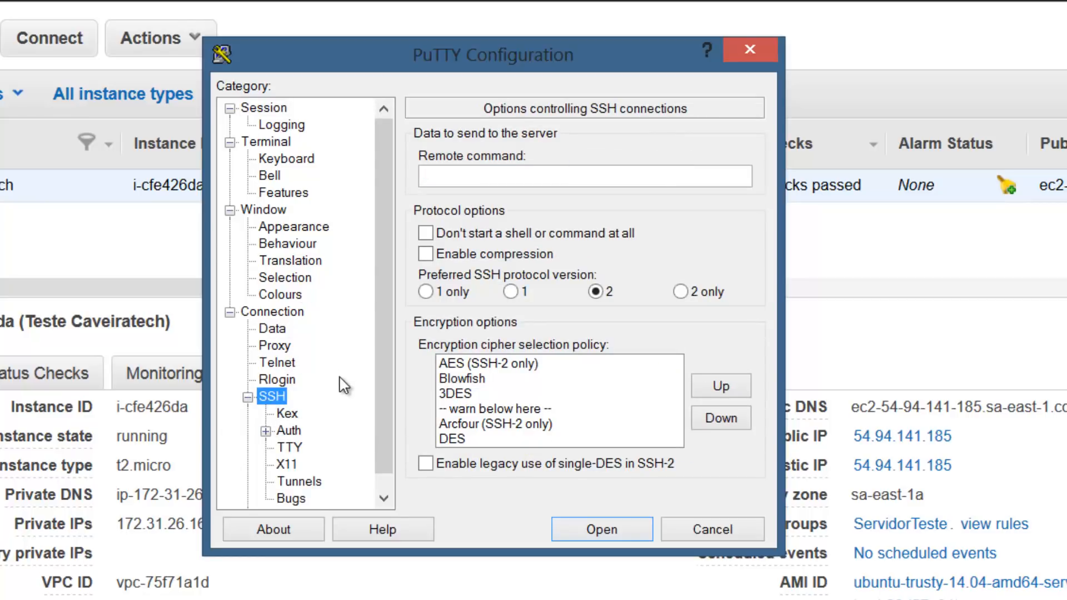
scroll(378, 339, down, 1)
click(283, 414)
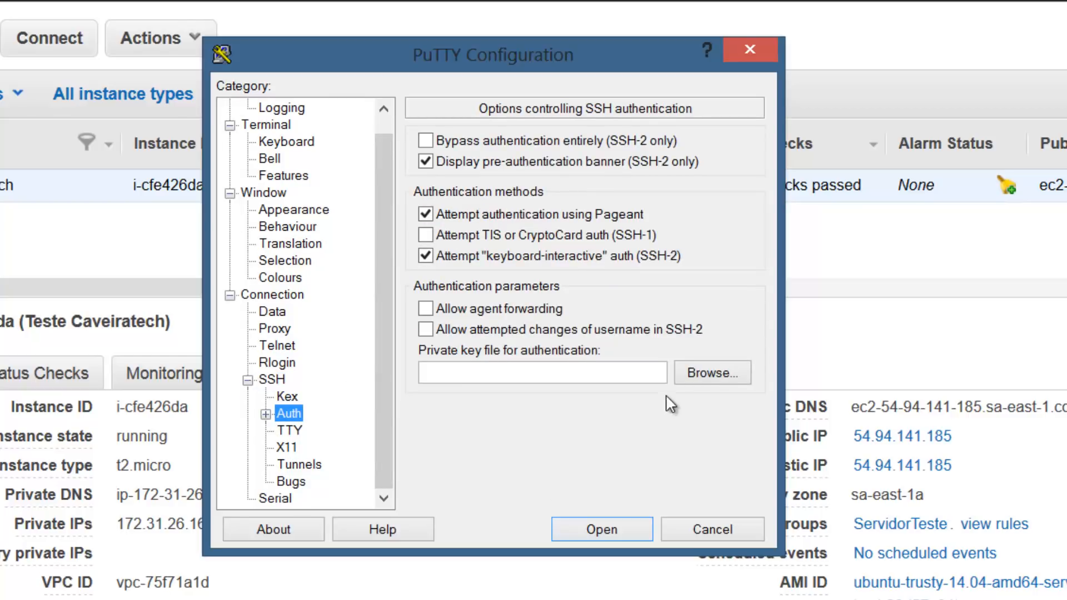
click(717, 372)
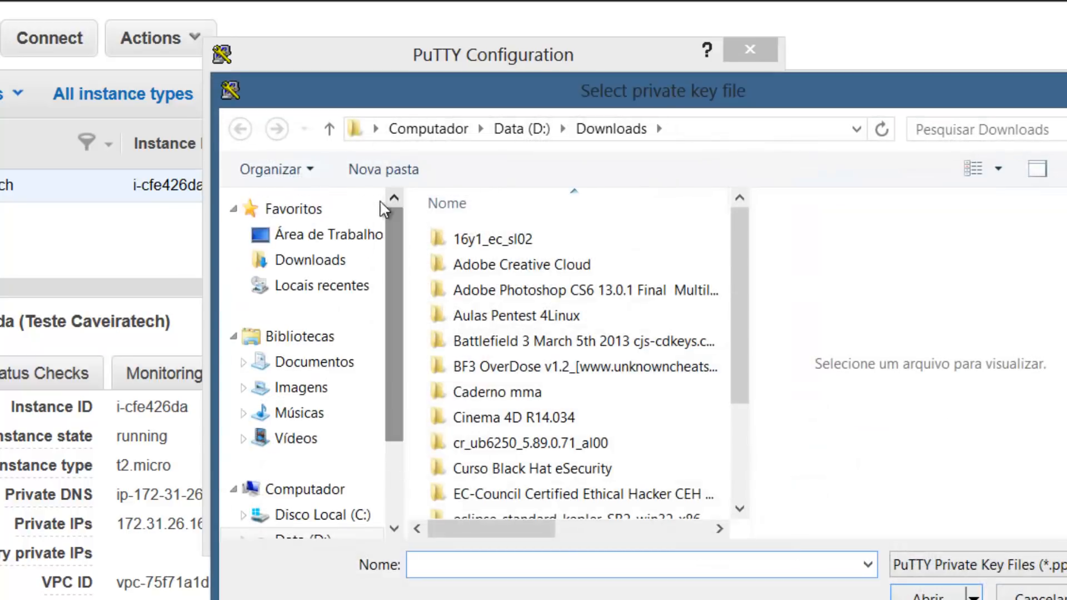
click(325, 236)
drag(739, 244, 745, 472)
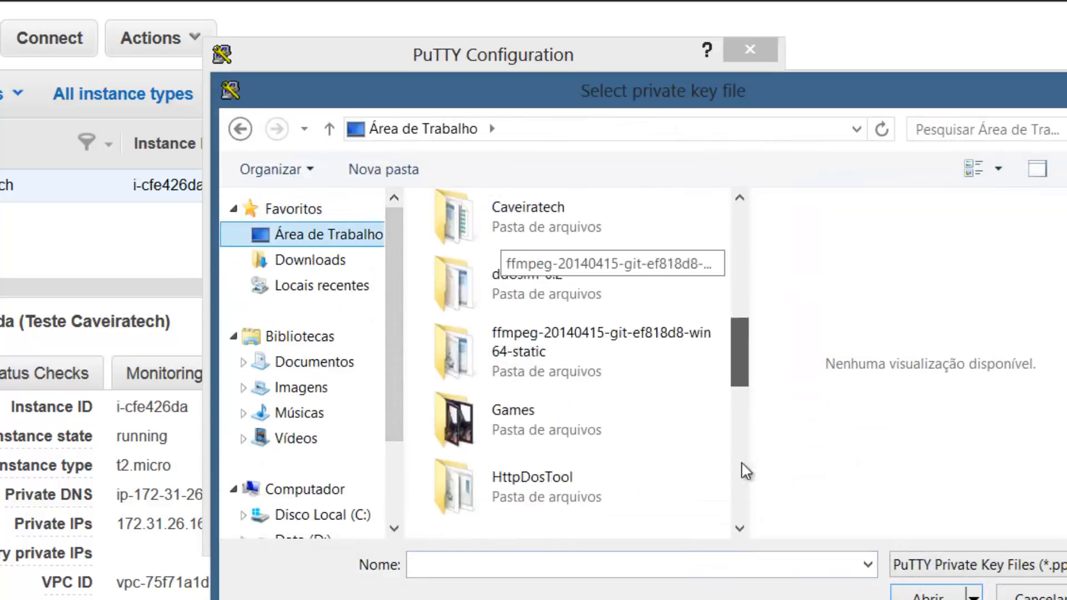
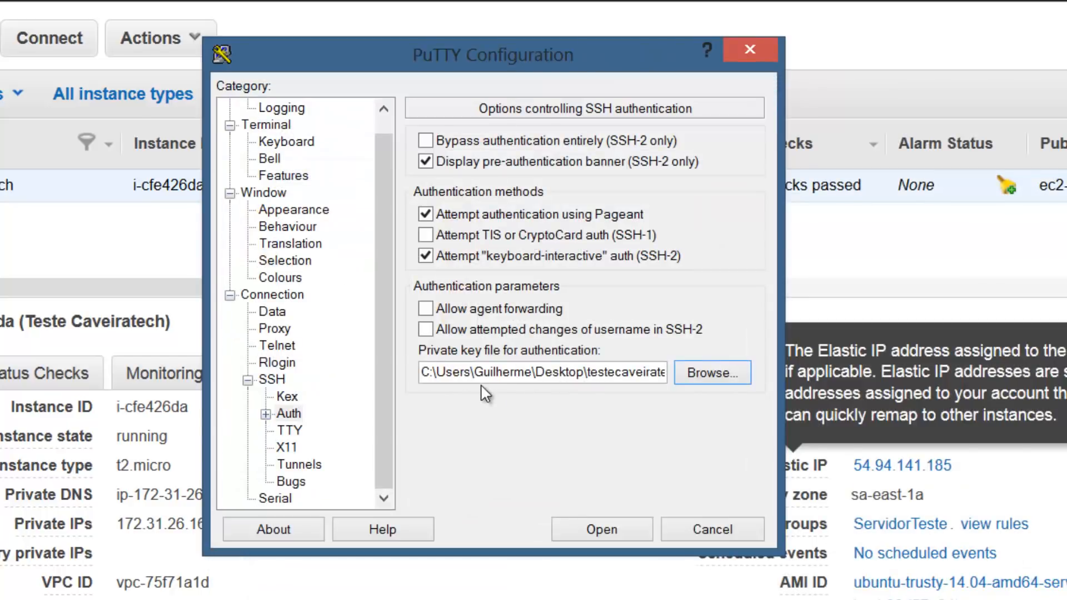
Check the path of the private key file chosen for SSH authentication
drag(483, 378, 613, 382)
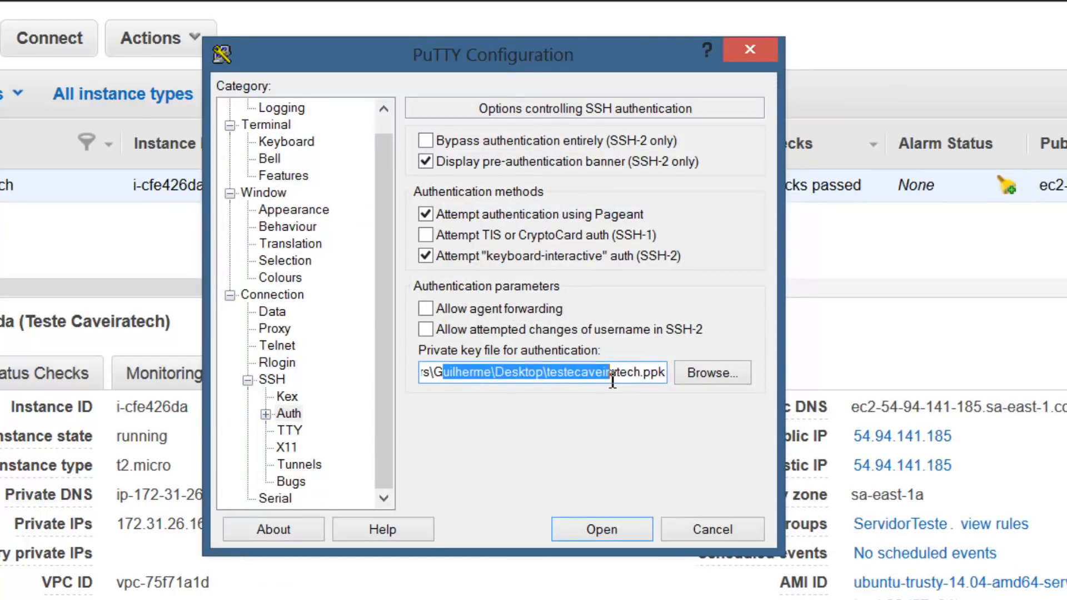
click(612, 383)
drag(546, 381, 646, 381)
click(645, 381)
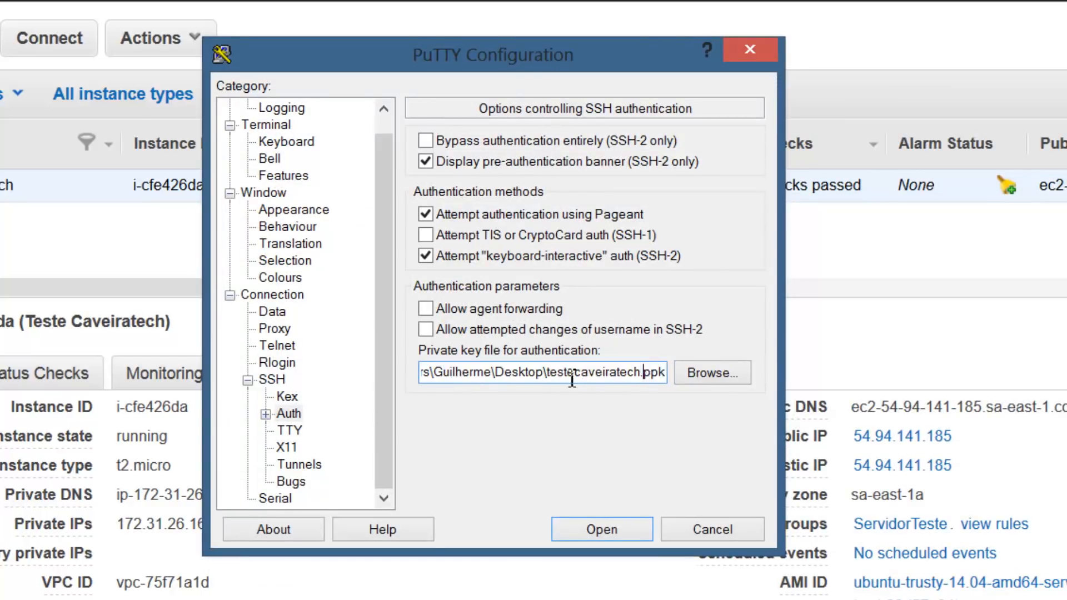
drag(571, 381, 657, 379)
click(620, 376)
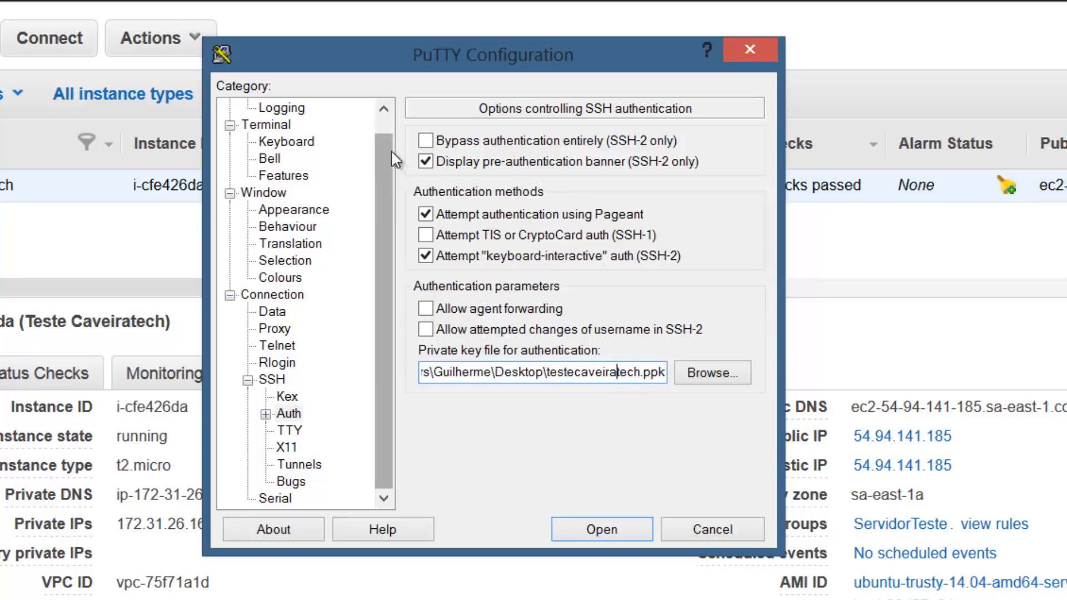
Return to the basic session options and save the session as TESTECAVEIRATECH
scroll(391, 149, up, 1)
click(265, 109)
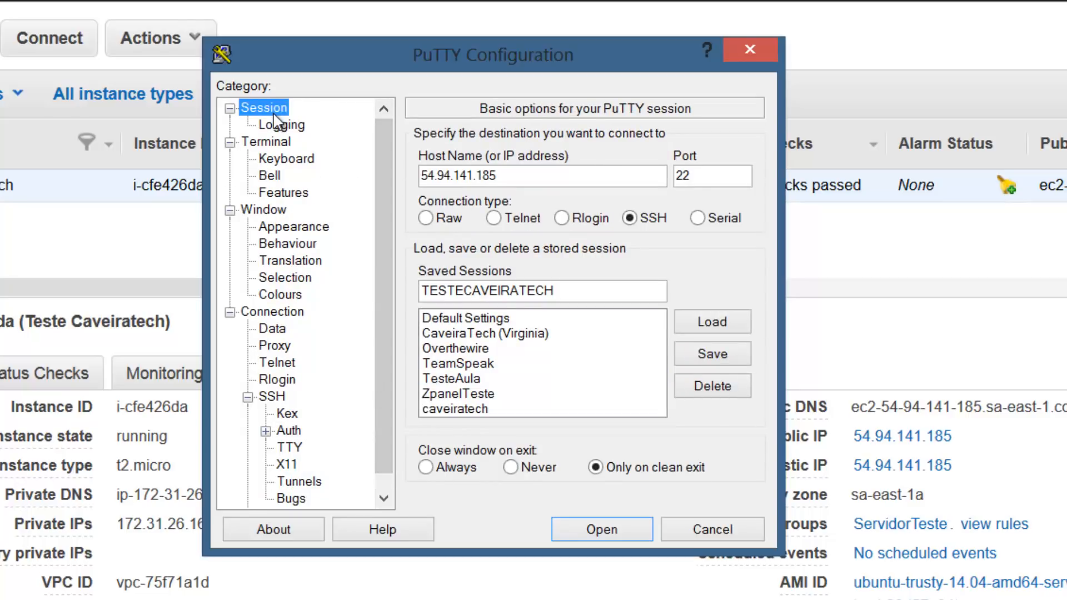
click(593, 303)
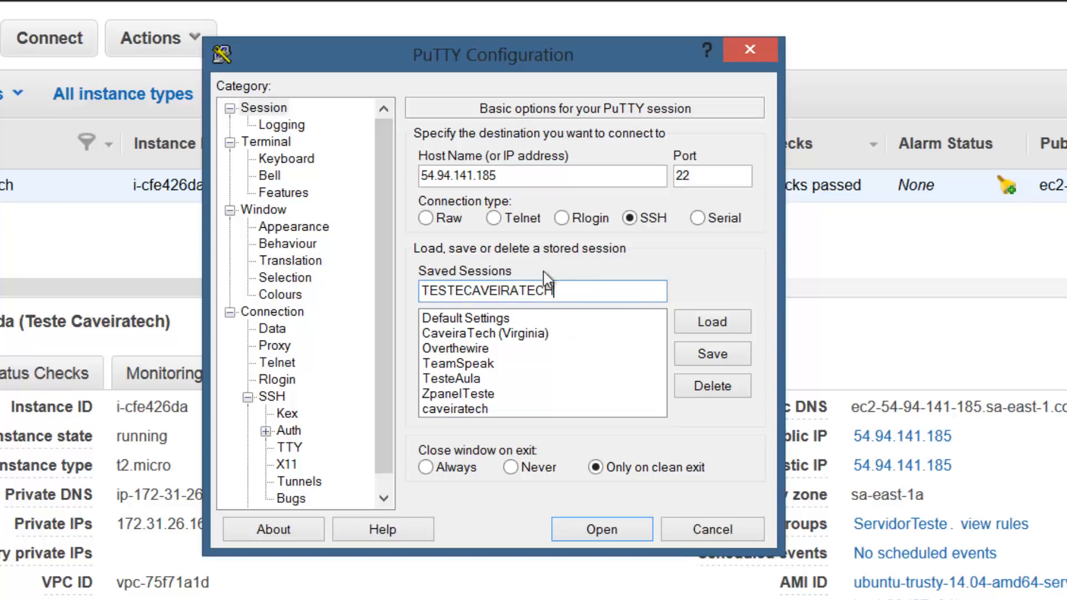
double_click(563, 294)
click(713, 350)
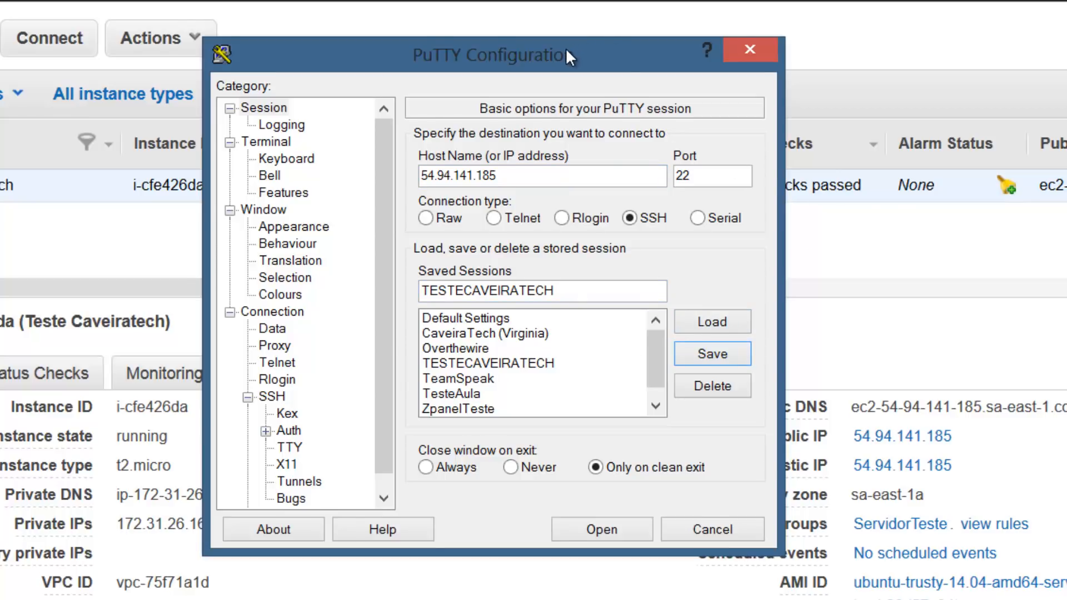
Open the connection with the TESTECAVEIRATECH session and accept the server's host key into PuTTY's cache
drag(566, 48, 544, 48)
click(477, 364)
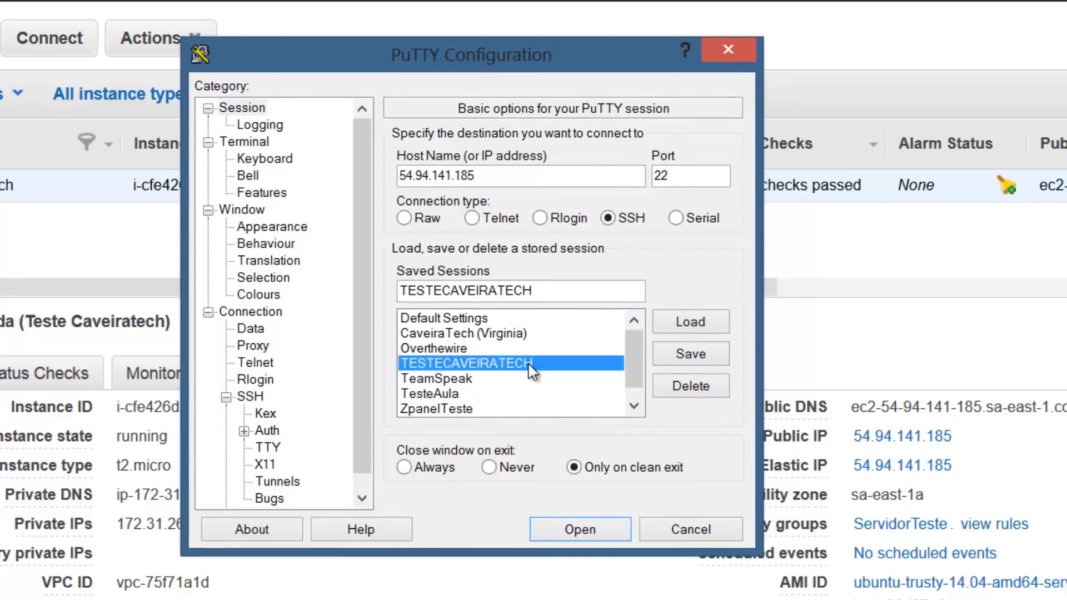
click(579, 528)
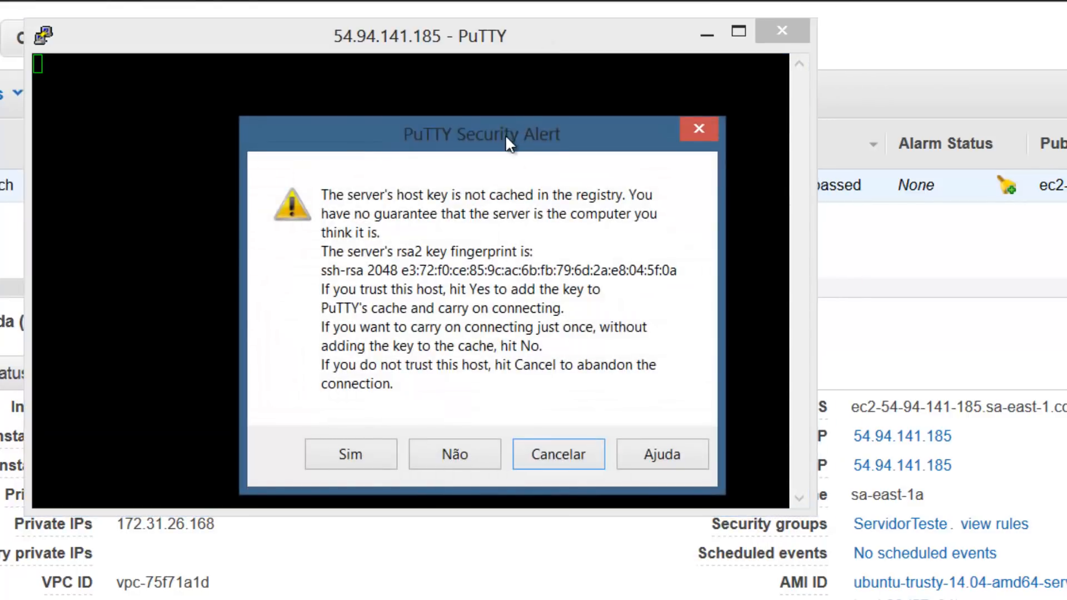
drag(505, 135, 474, 114)
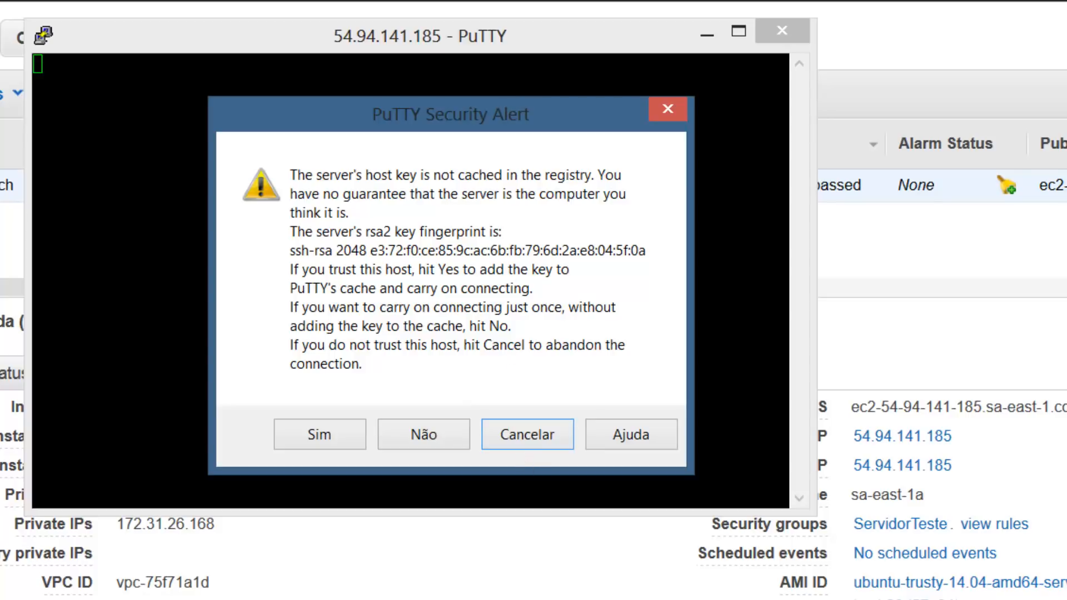
drag(518, 112, 505, 113)
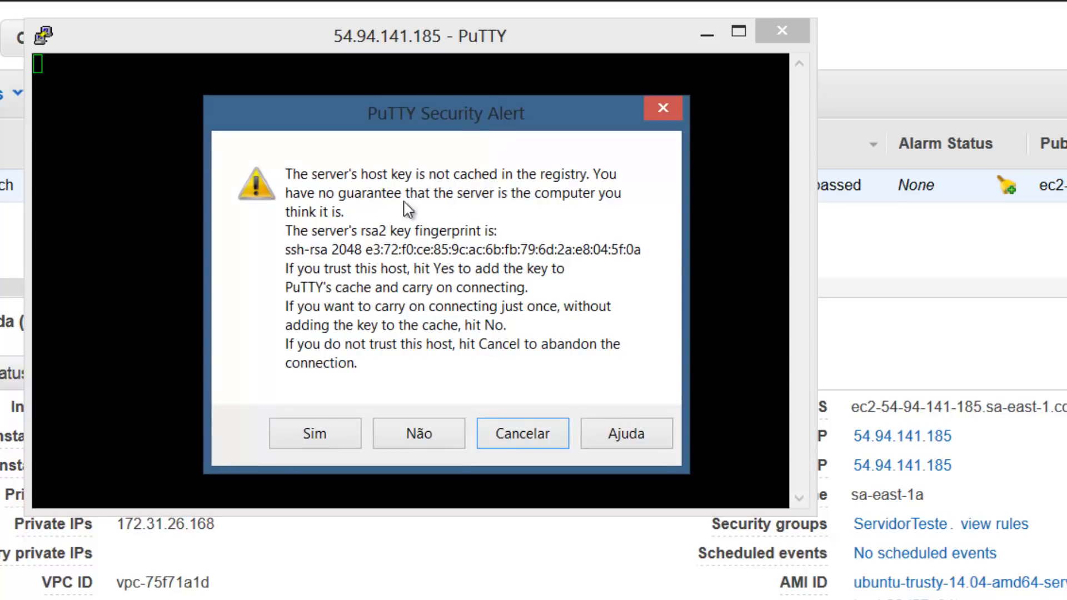
click(303, 442)
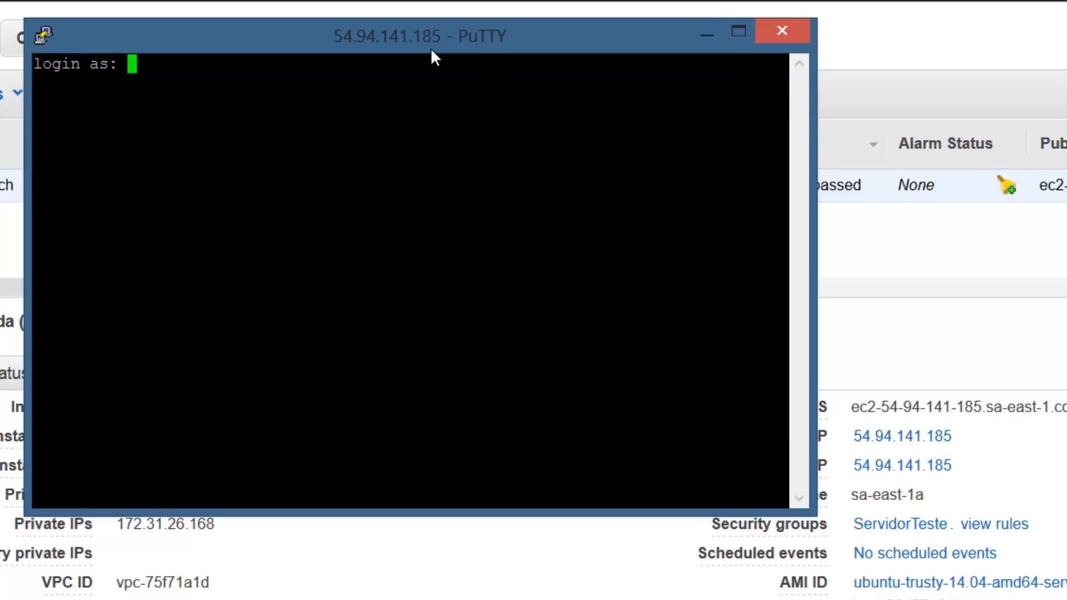
text(ubuntu)
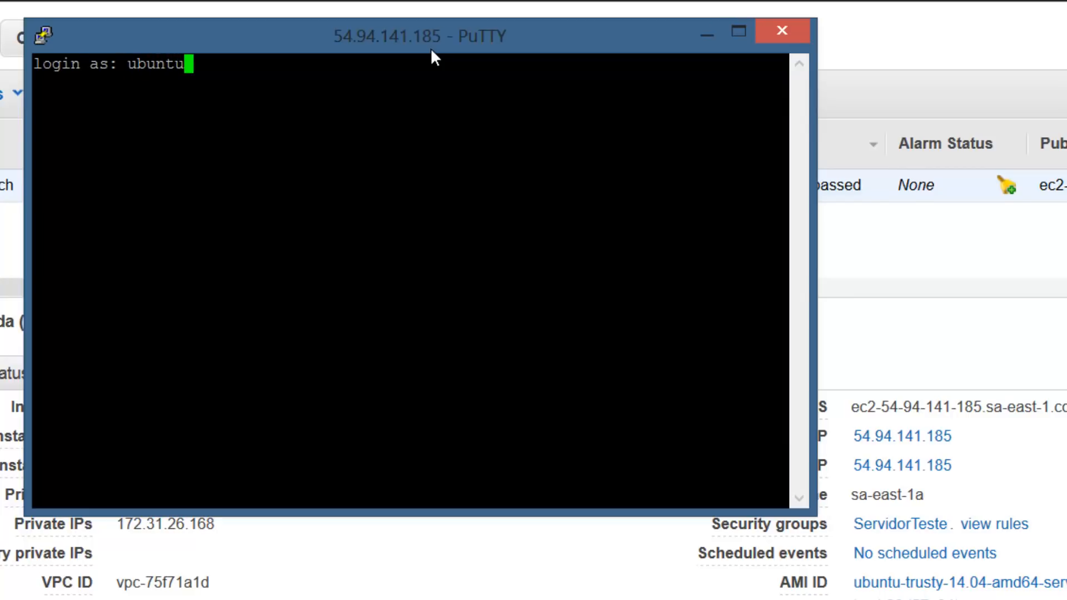
key(BackSpace)
key(BackSpace)
key(BackSpace)
key(BackSpace)
key(BackSpace)
key(BackSpace)
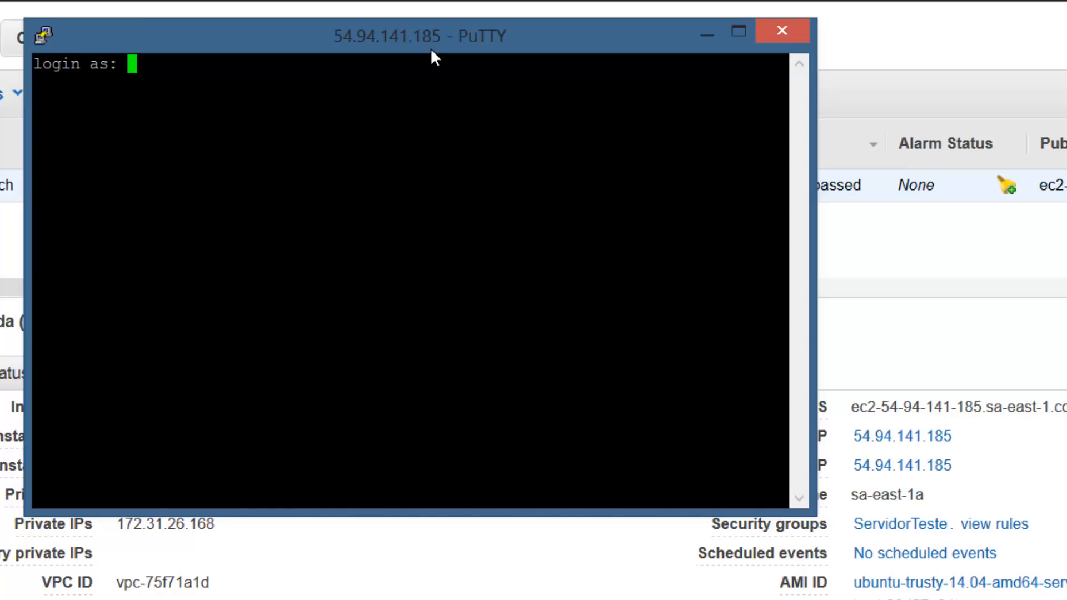
Log in to the server as ubuntu and look over the welcome message in the terminal
text(ubuntu)
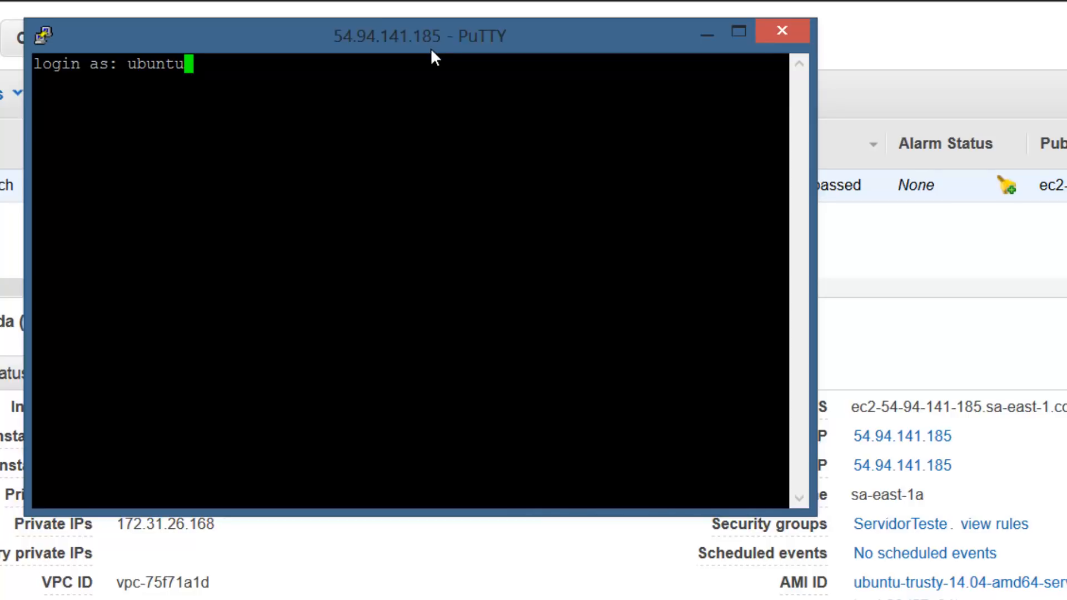
key(Return)
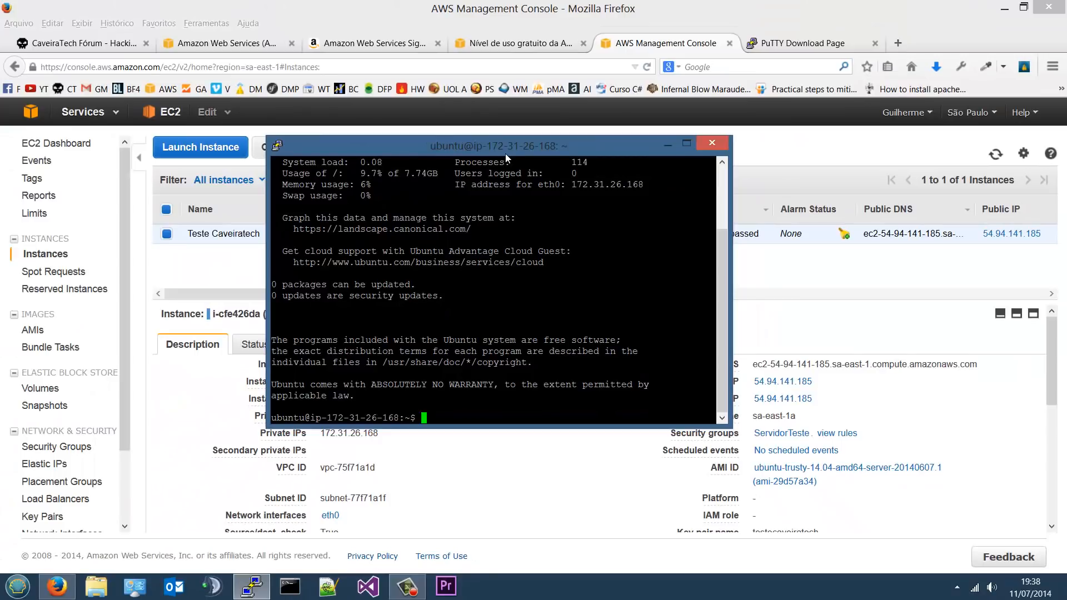
drag(505, 153, 488, 146)
click(670, 137)
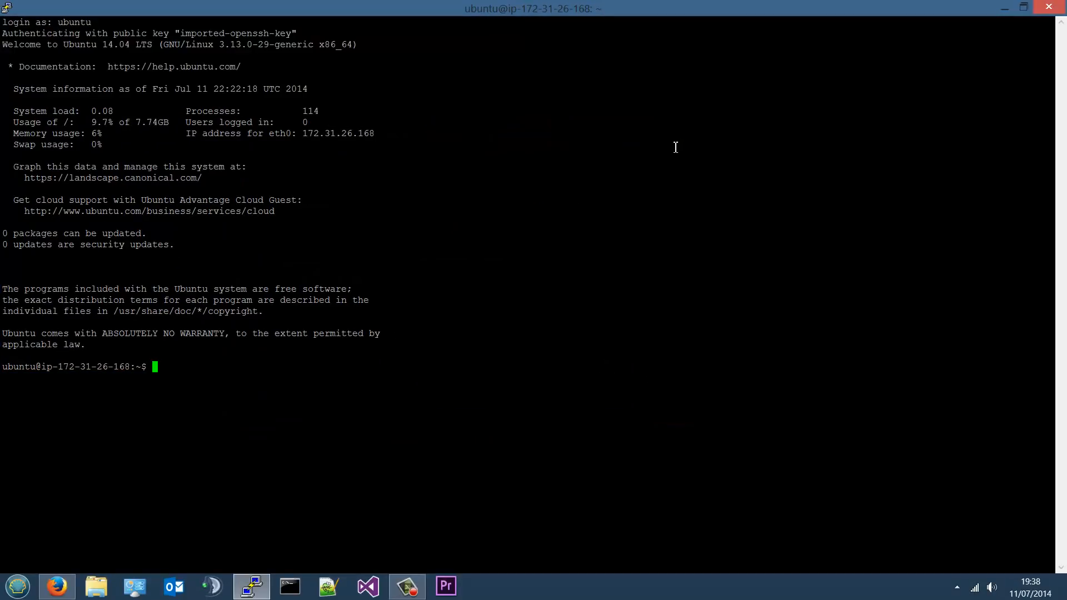
double_click(335, 4)
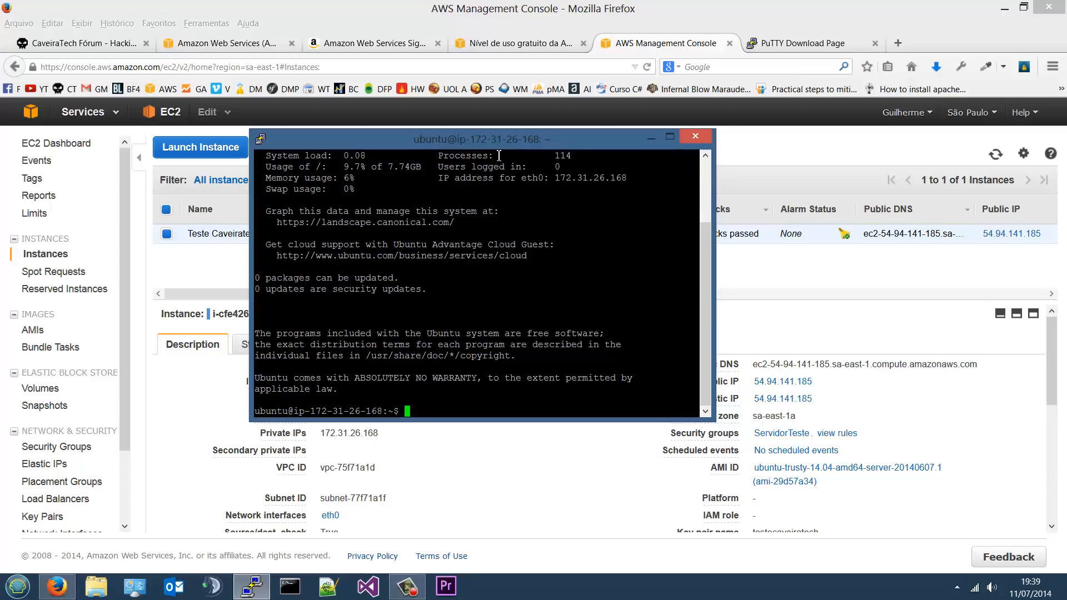
drag(704, 272, 705, 296)
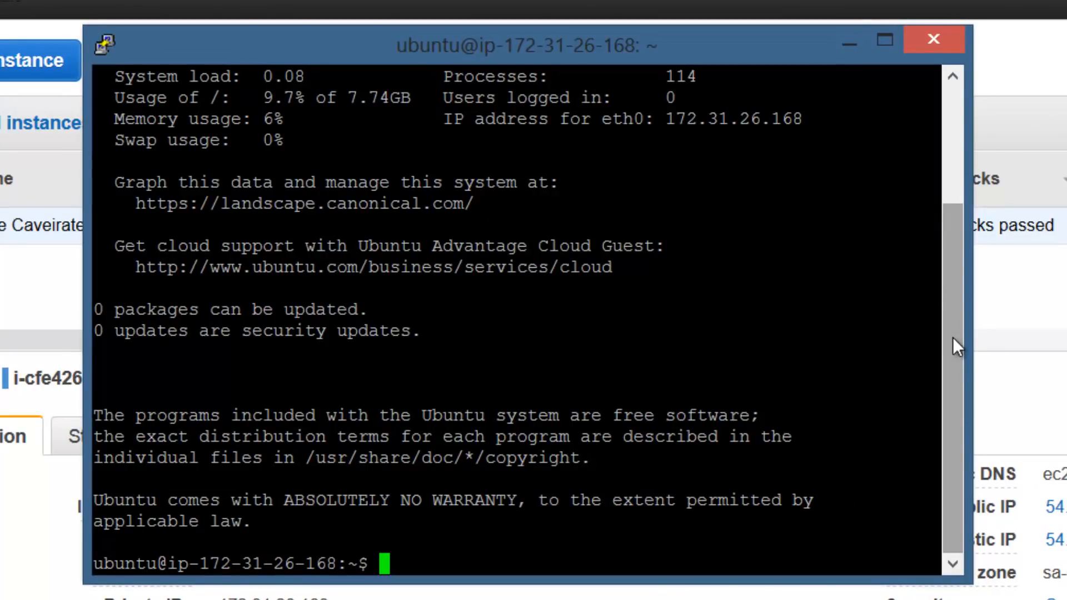
List the ubuntu user's home directory, move up to /home and list its contents with ls
text(ls)
key(Return)
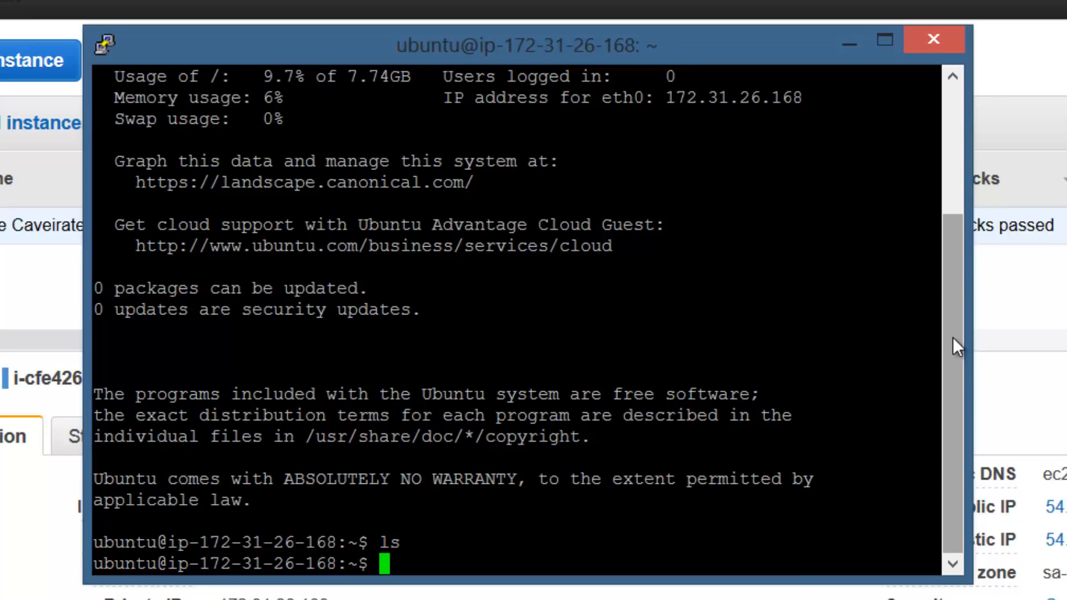
text(cd ..)
key(Return)
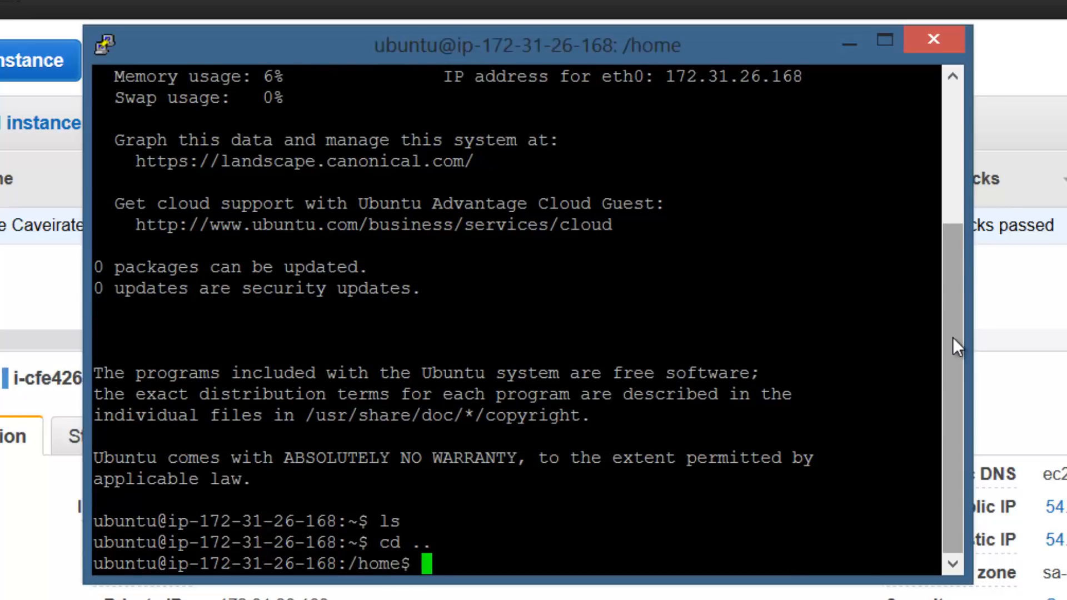
text(ls)
key(Return)
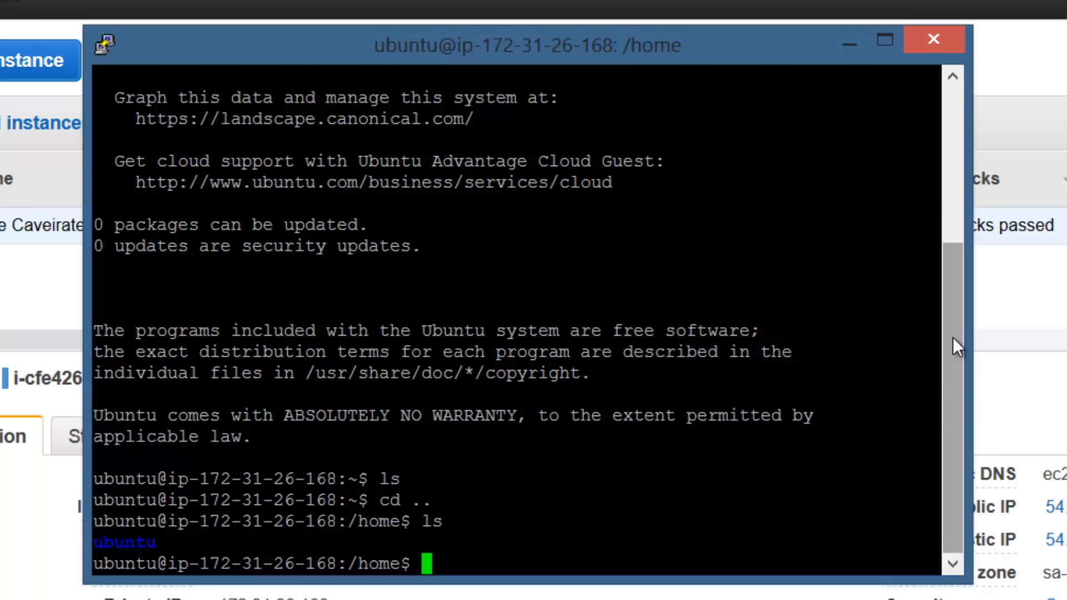
Start a root shell on the server with sudo -i
text(sudo )
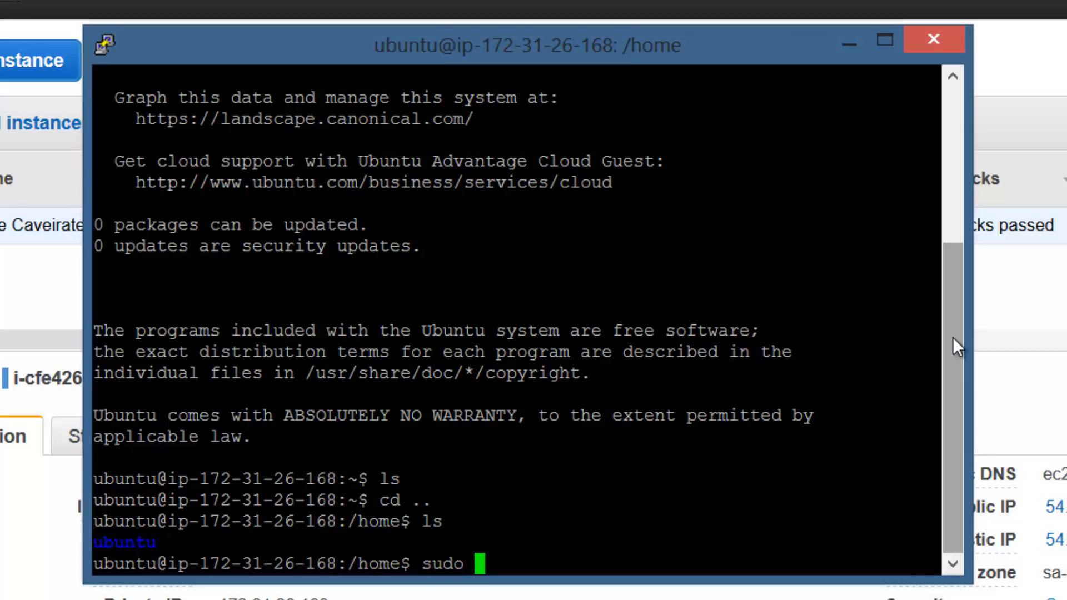
text(-i)
key(Return)
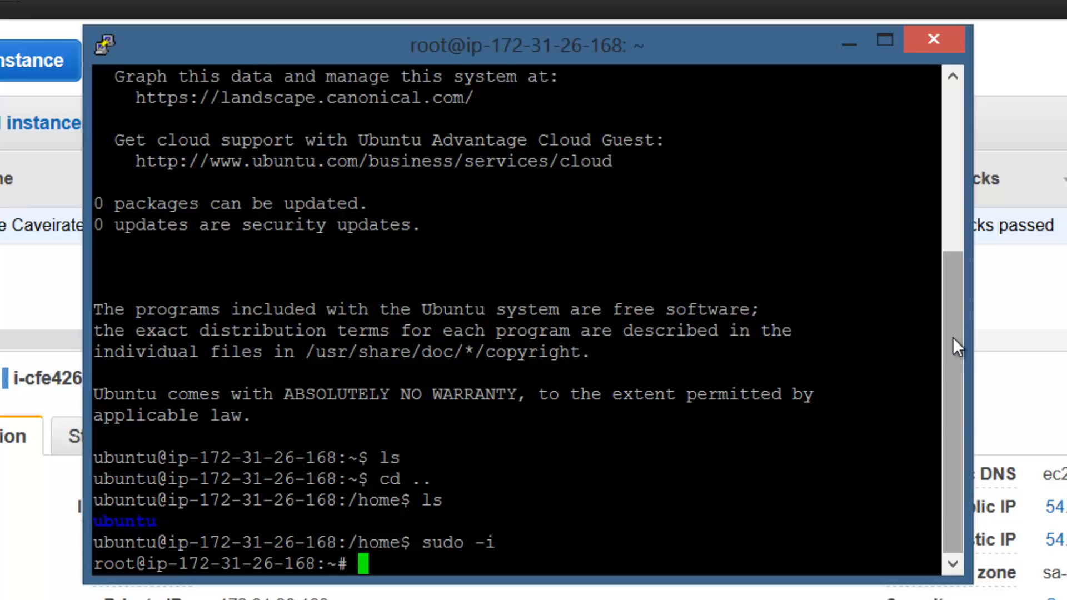
Refresh the server's package lists with apt-get update
text(apt-y)
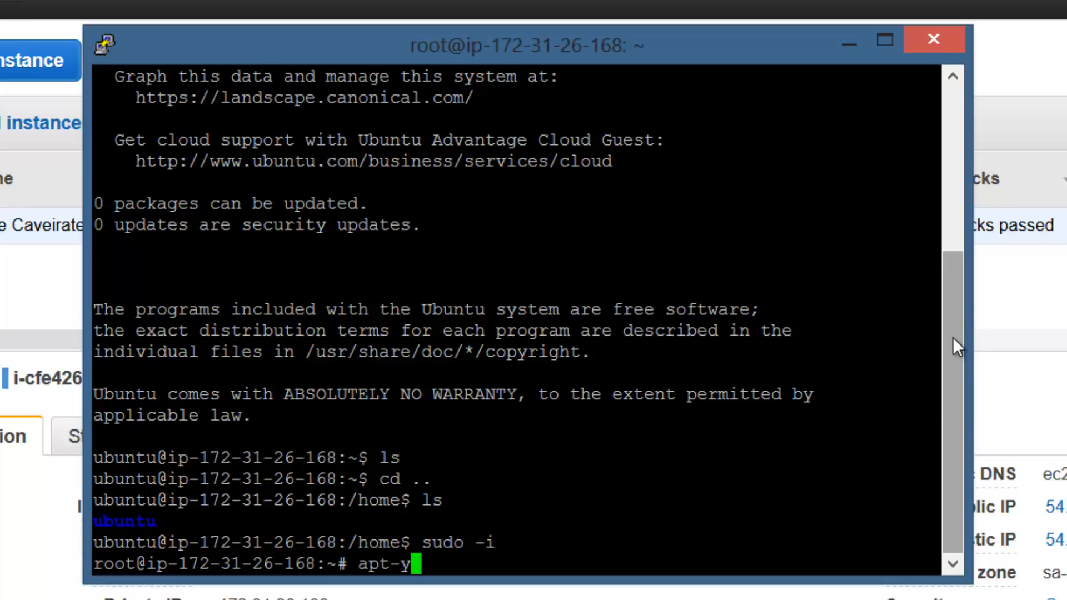
key(BackSpace)
text(get u)
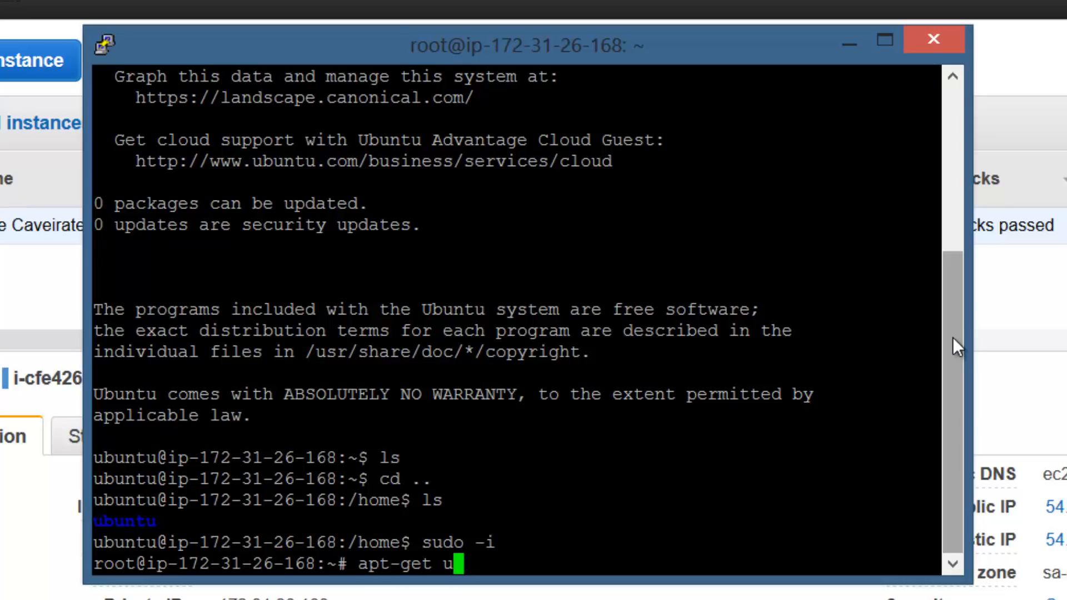
text(pdate)
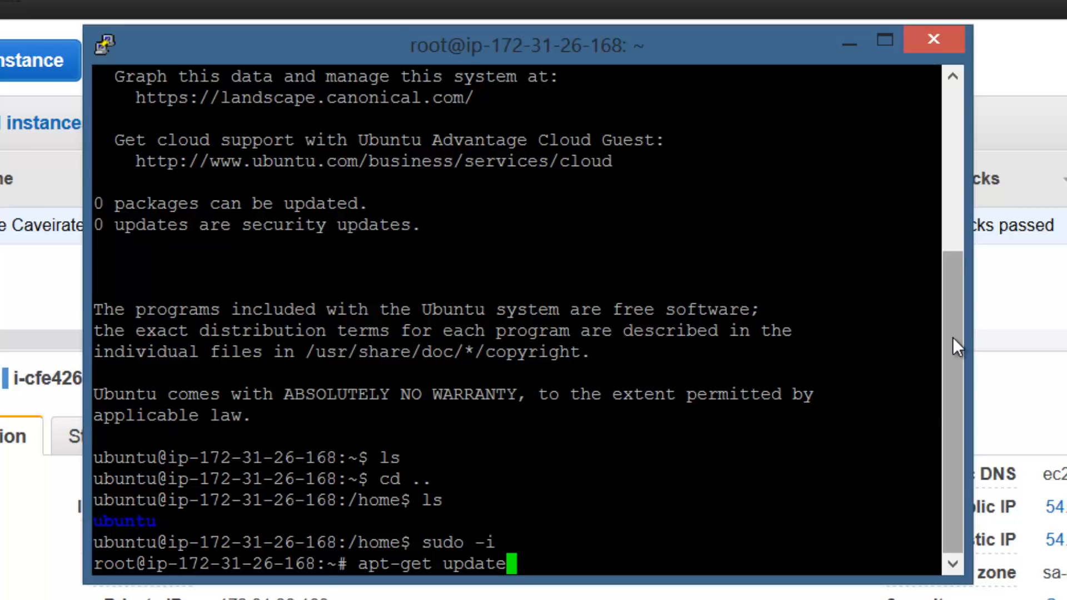
key(Return)
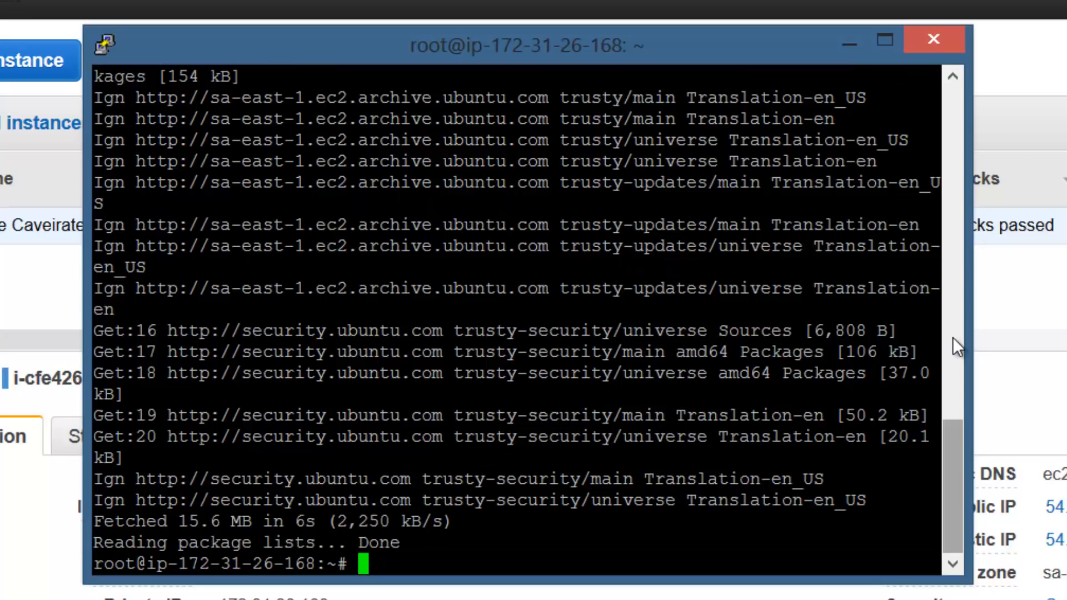
Upgrade the installed packages with apt-get upgrade, answer y to continue, and bring the PuTTY terminal back into view from Firefox
text(apt-get upgrade)
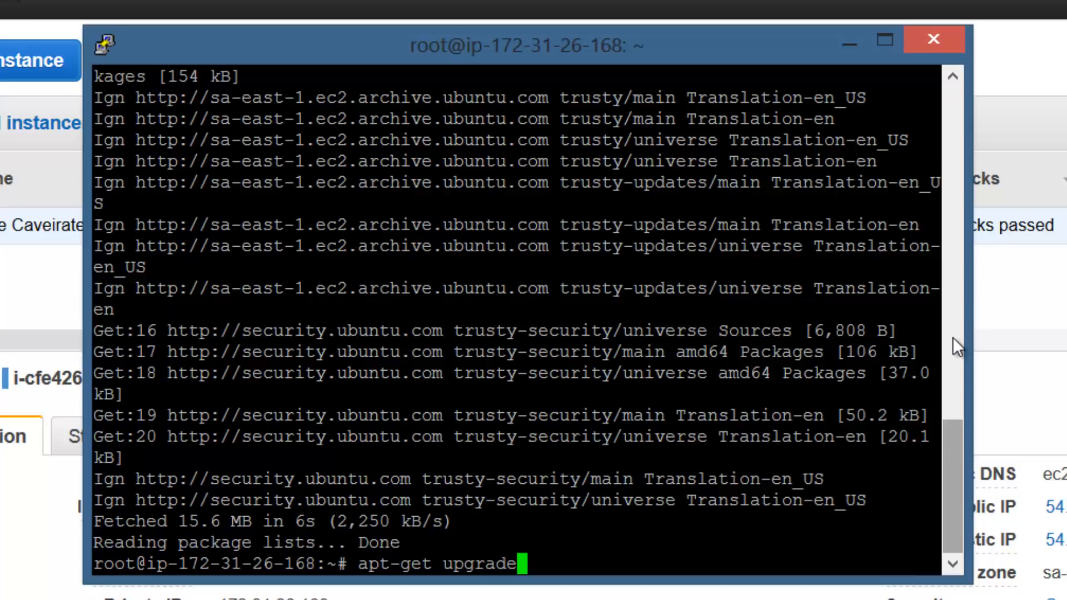
key(Return)
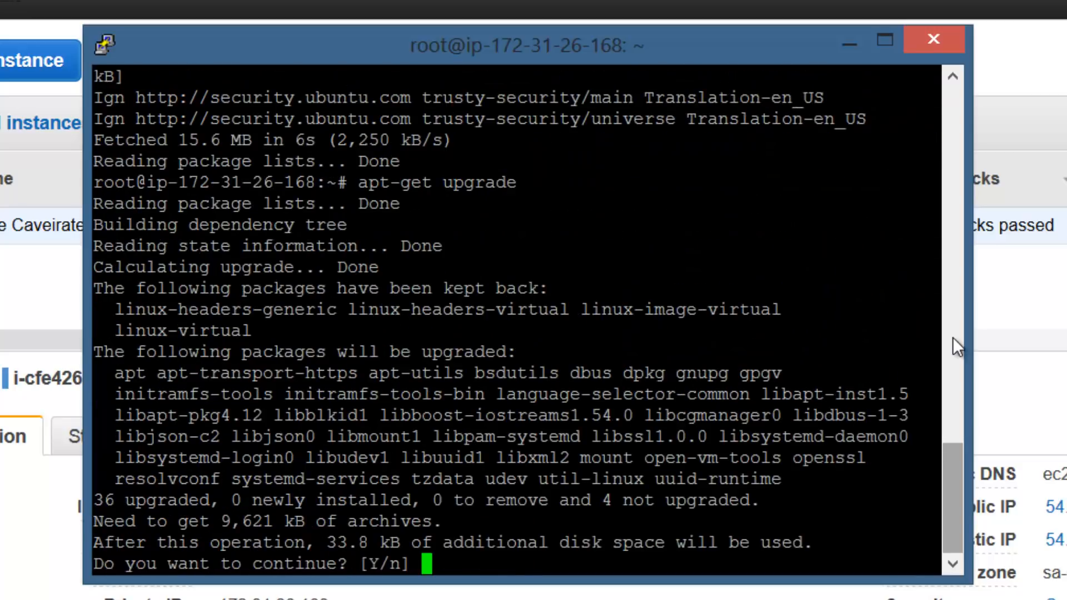
text(y)
key(Return)
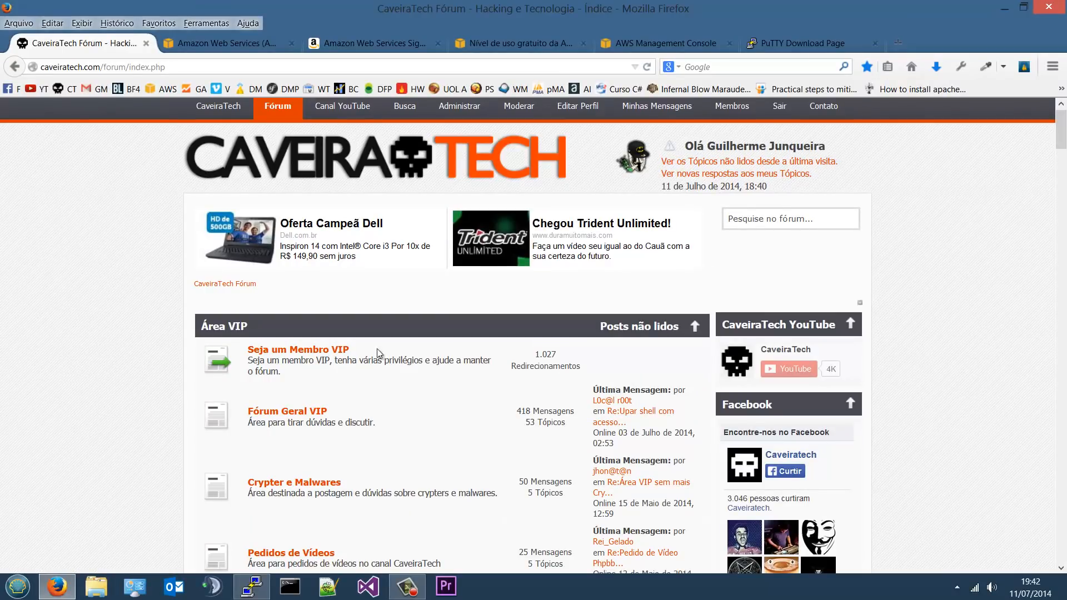
click(252, 586)
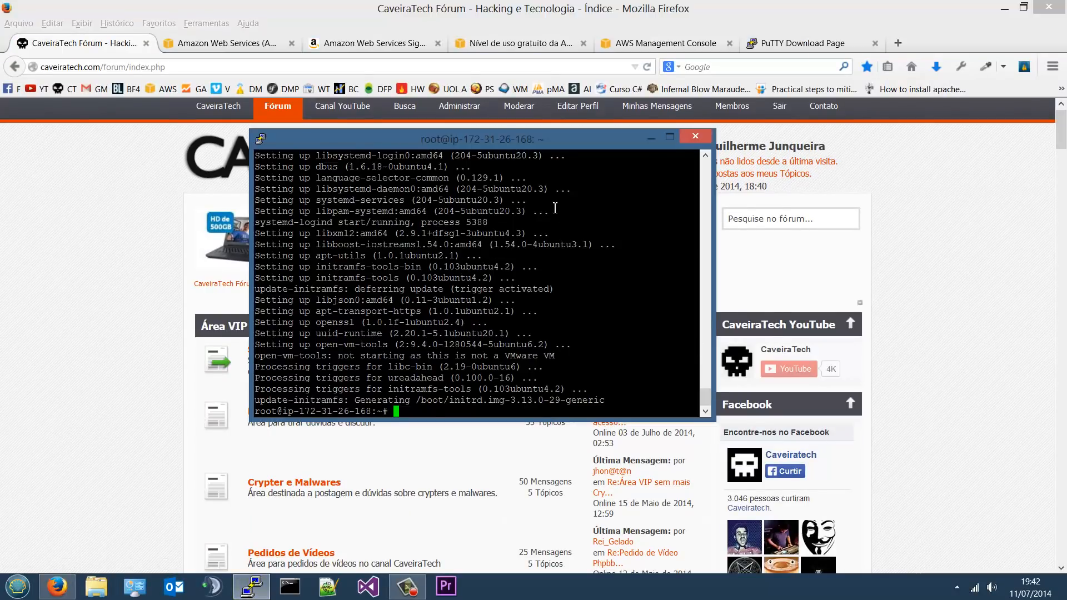